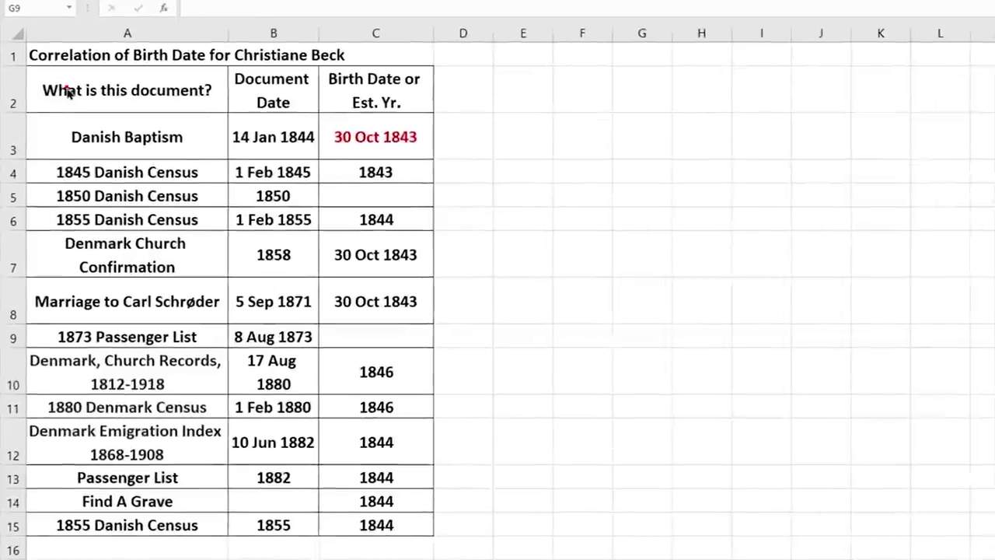
- Select, then clear, the document names, Document Date and Birth Date / Est. Yr. columns
drag(58, 151, 59, 234)
drag(81, 196, 95, 525)
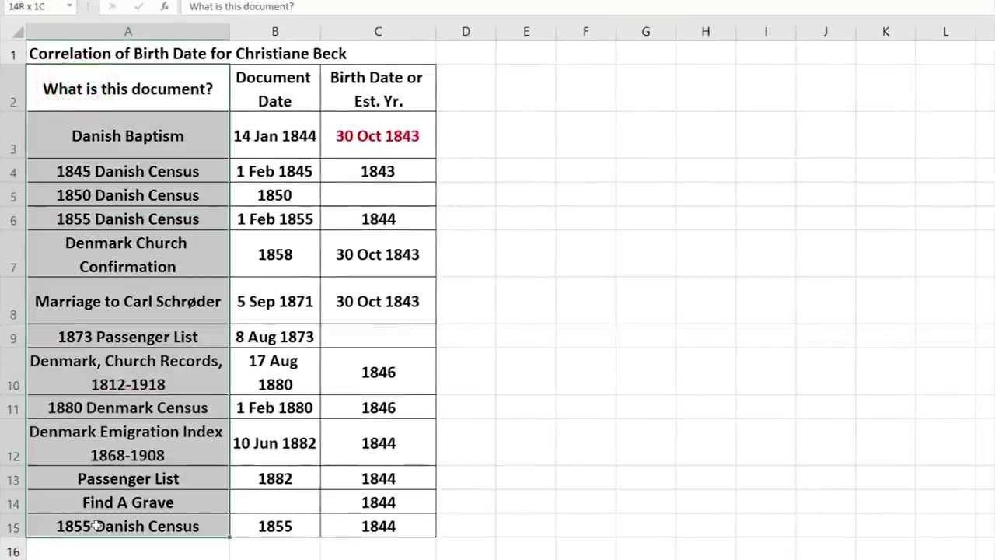
click(581, 288)
drag(264, 77, 275, 525)
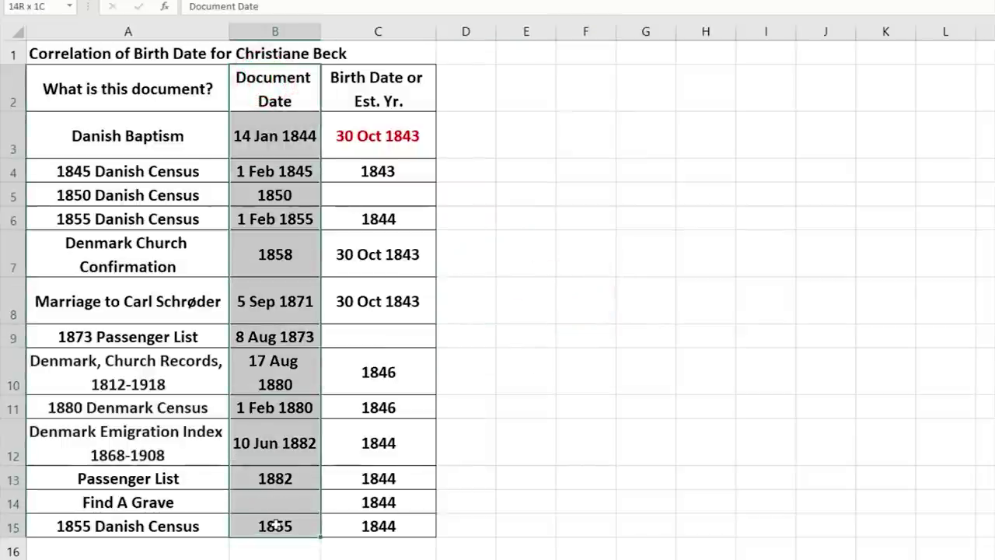
drag(276, 525, 275, 525)
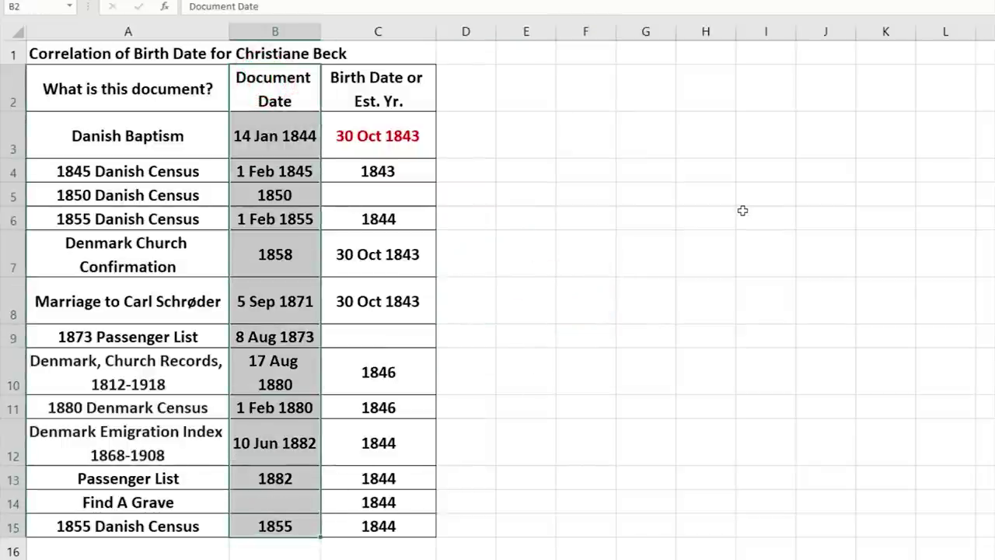
drag(381, 91, 366, 526)
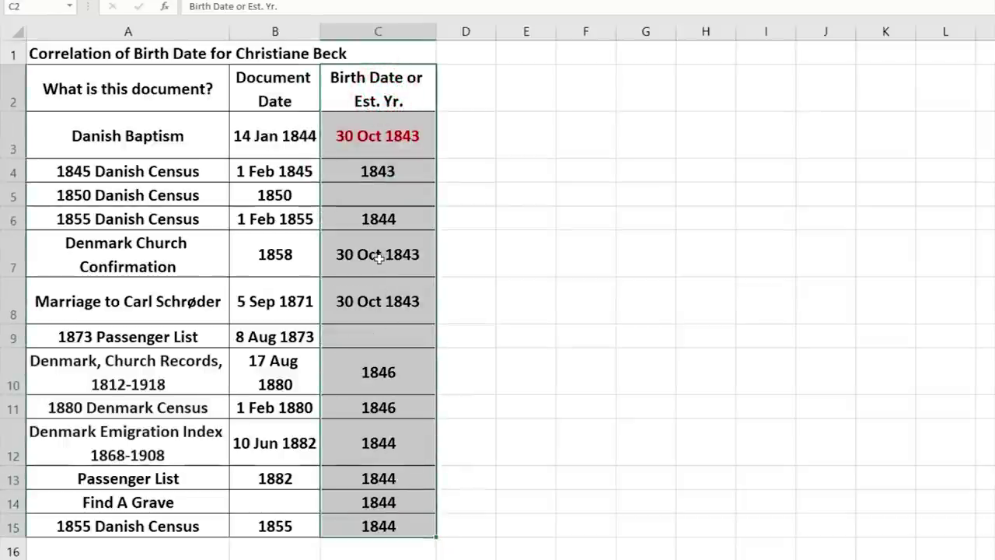
click(569, 265)
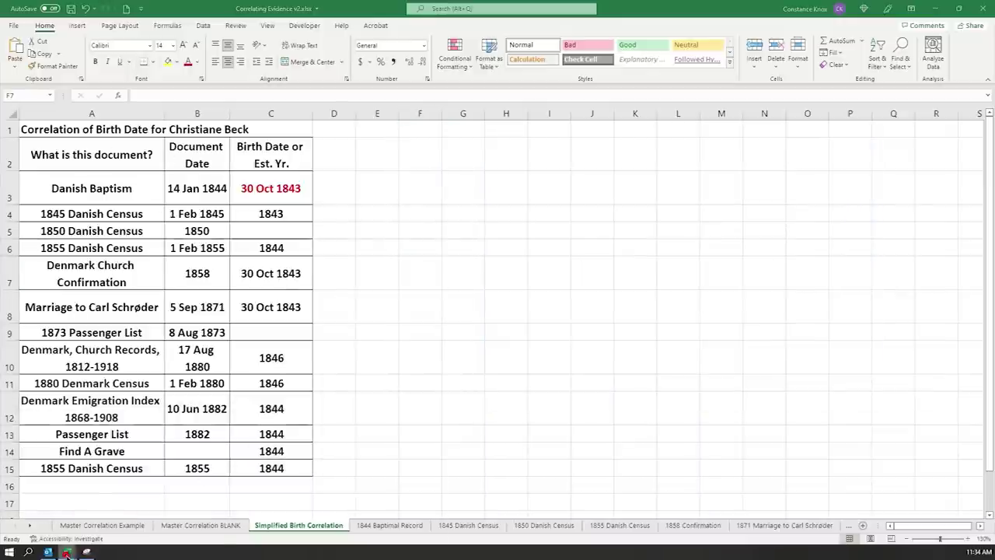
- Switch to the Davis DNA connections workbook, select row 7 and scroll across the chart
mouse_move(67, 551)
mouse_move(177, 530)
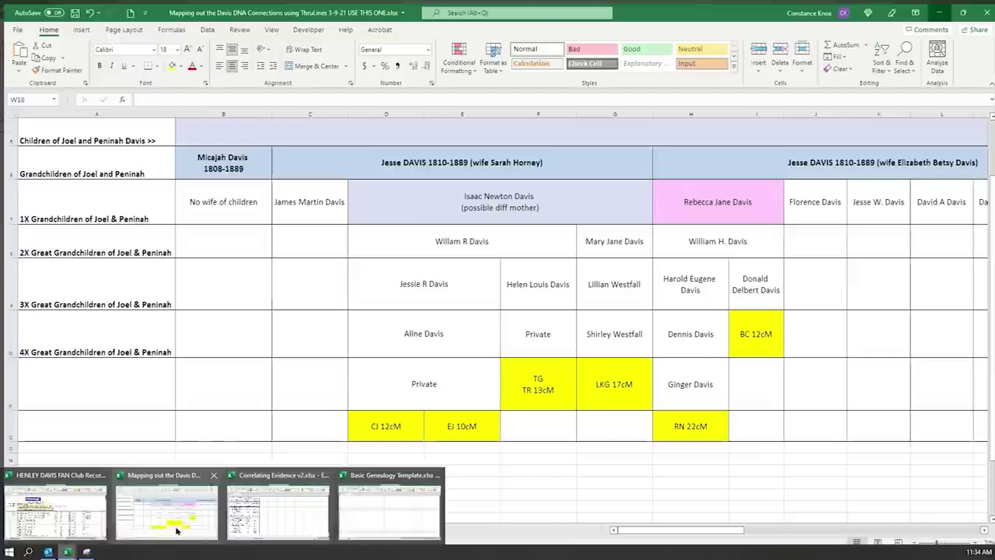
click(175, 528)
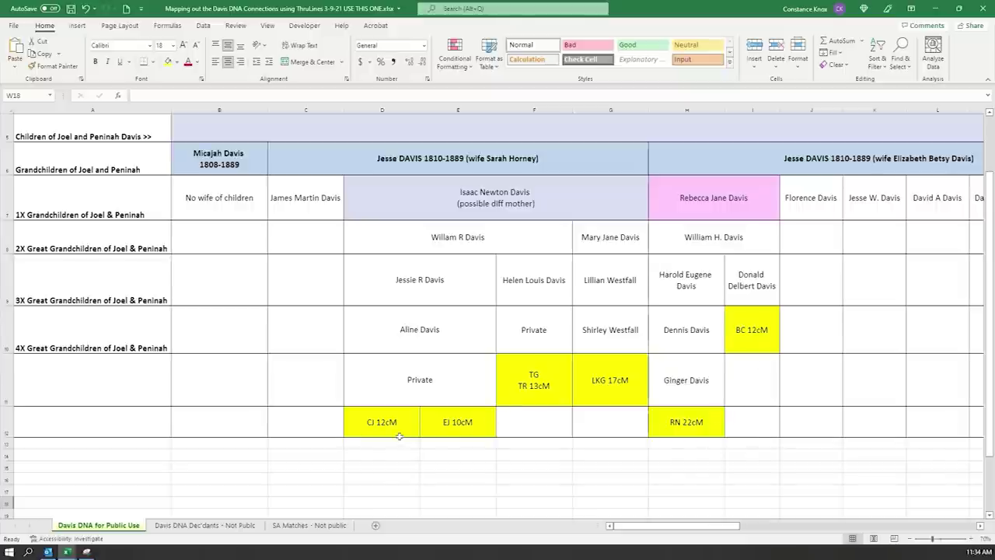
click(9, 196)
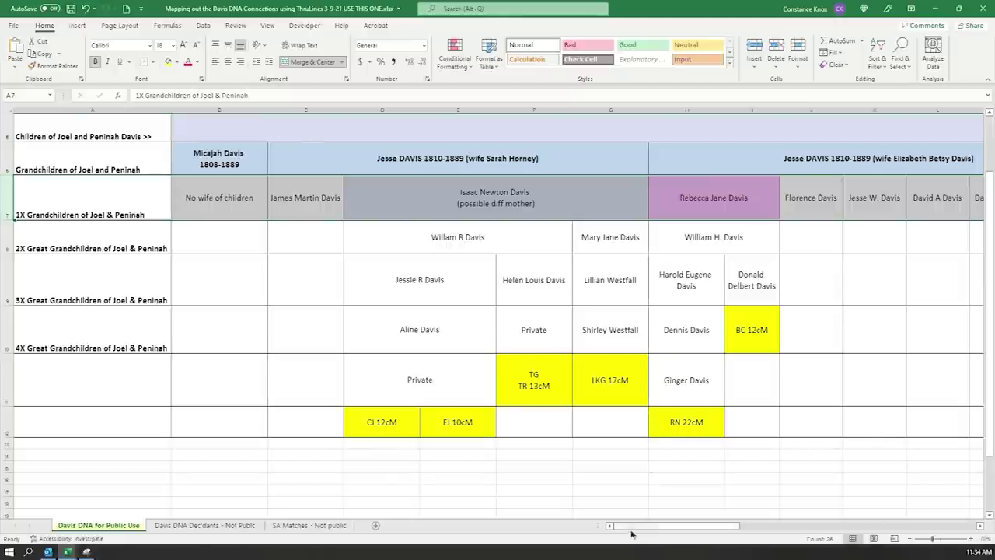
drag(628, 526, 793, 518)
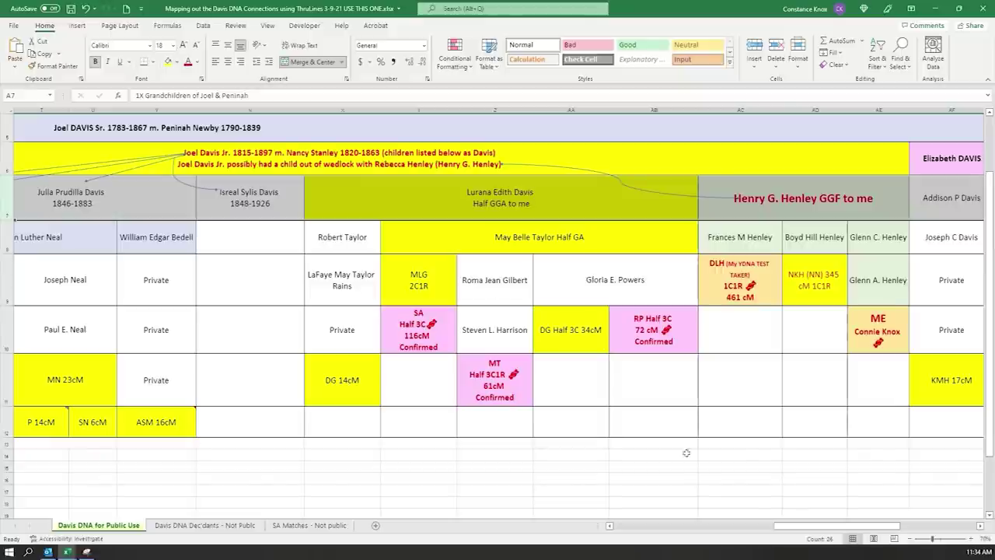
drag(847, 527, 684, 531)
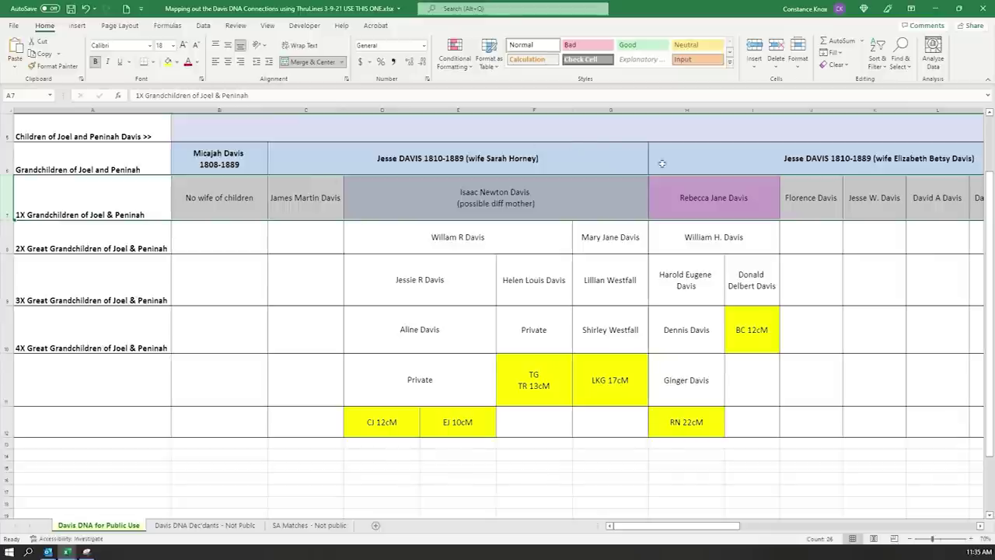
drag(684, 525, 832, 520)
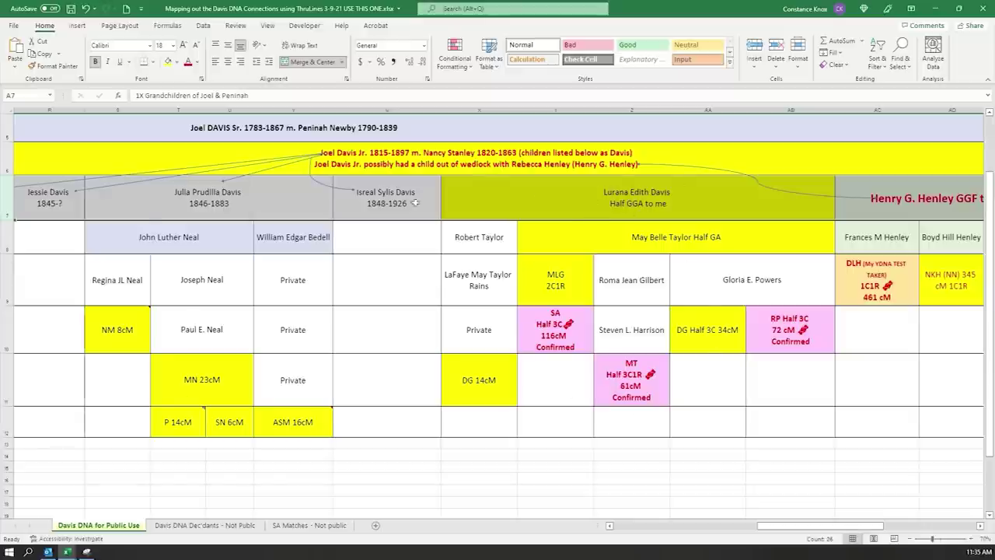
- Highlight the descendant chart's generation rows 8–12, ending on the cM matches row
click(8, 241)
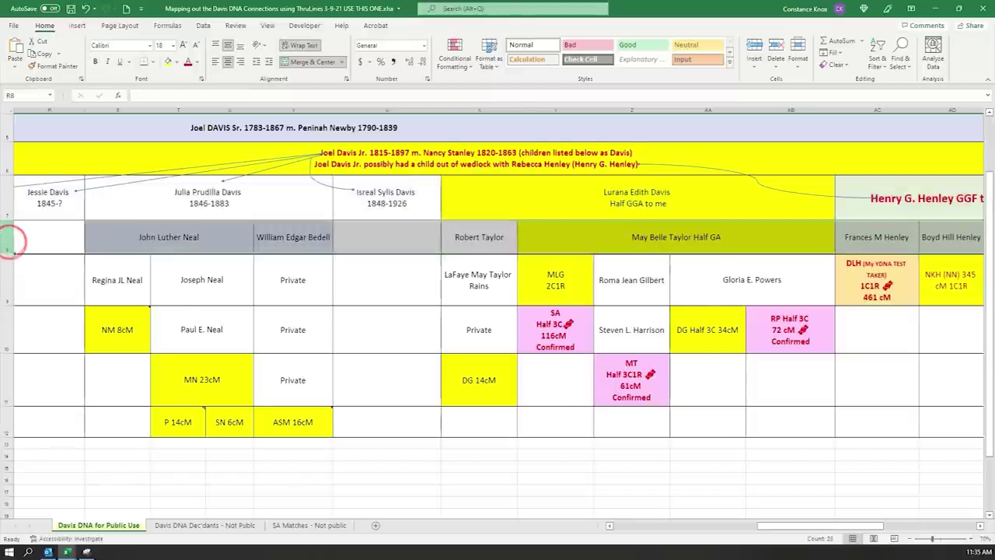
click(8, 280)
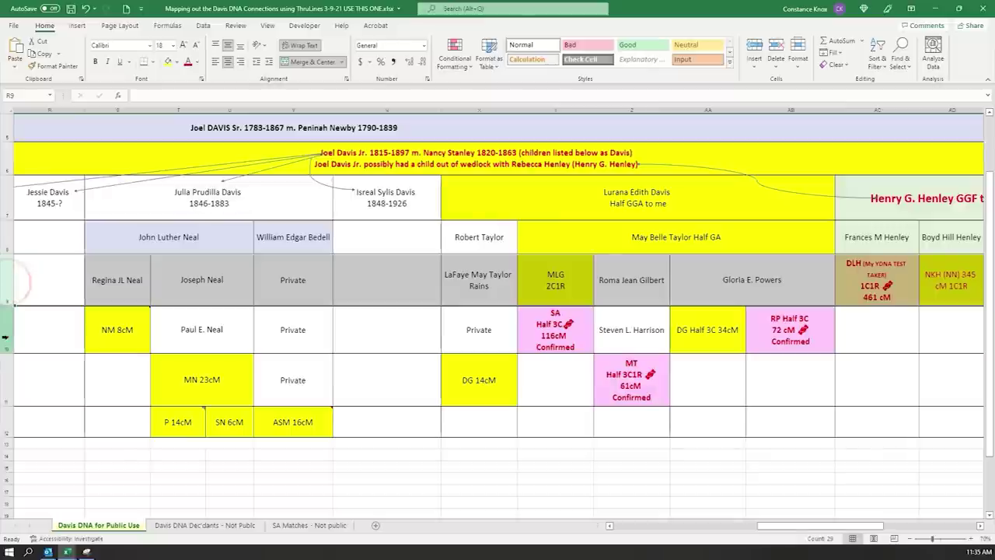
click(8, 332)
click(5, 129)
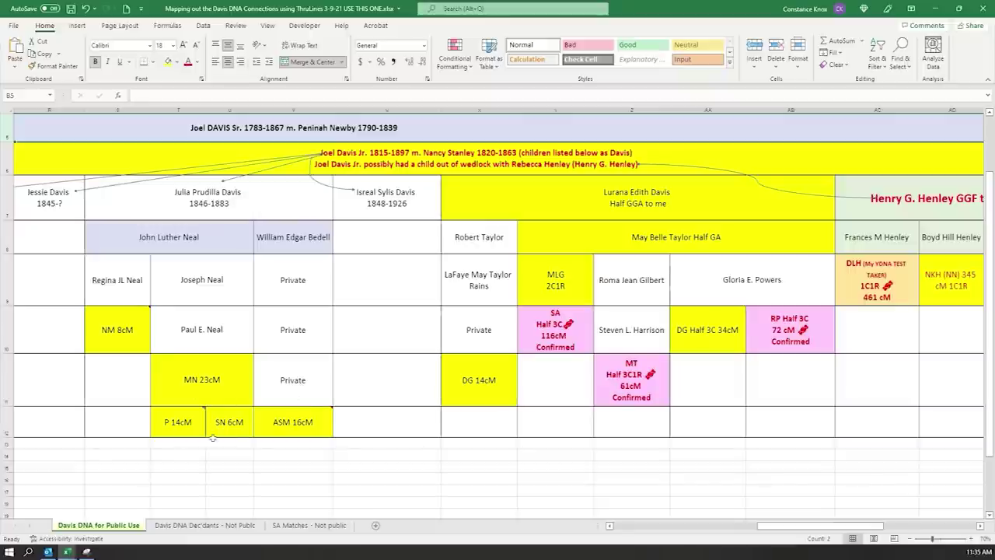
click(8, 421)
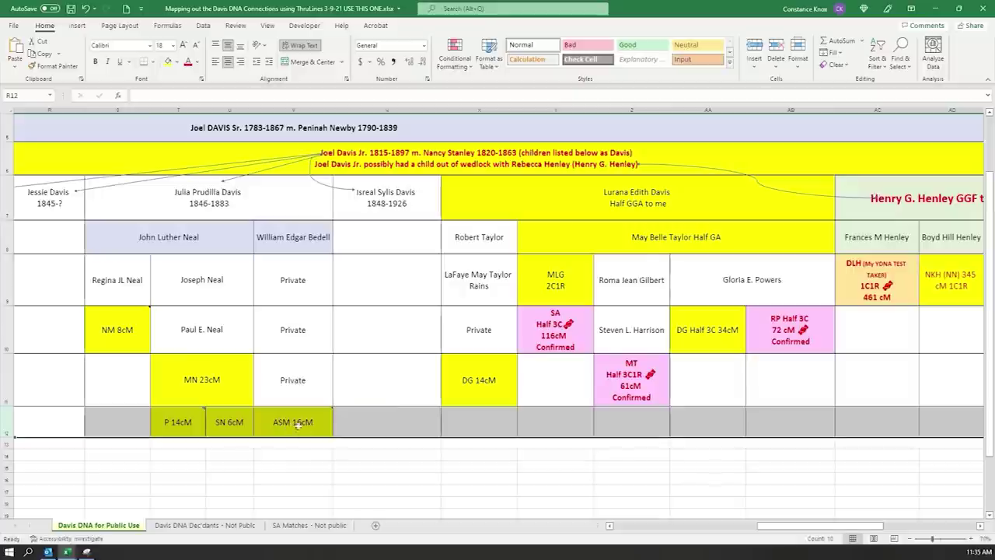
mouse_move(292, 427)
- Review row 11 across the chart, then switch to the HENLEY DAVIS FAN Club Records Index workbook
click(10, 378)
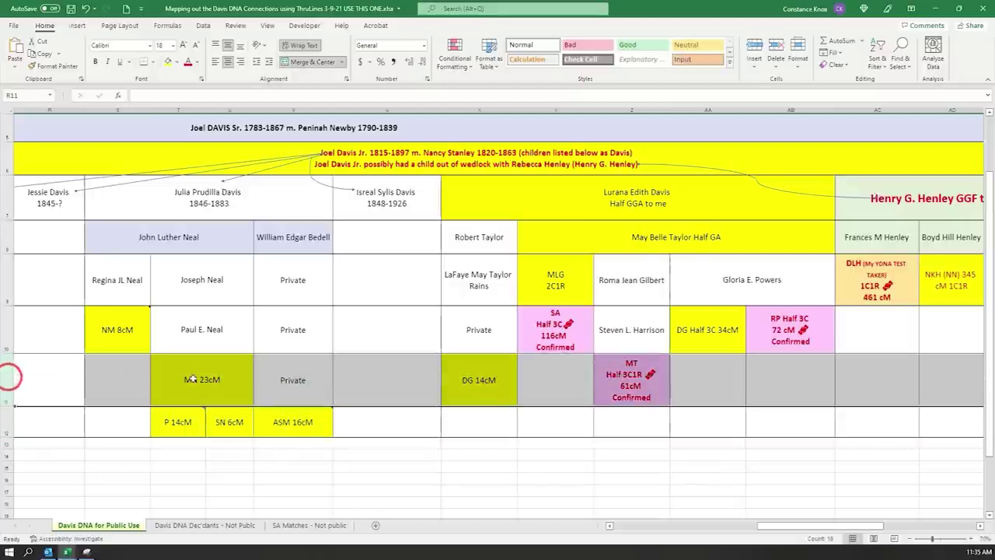
drag(767, 533, 800, 526)
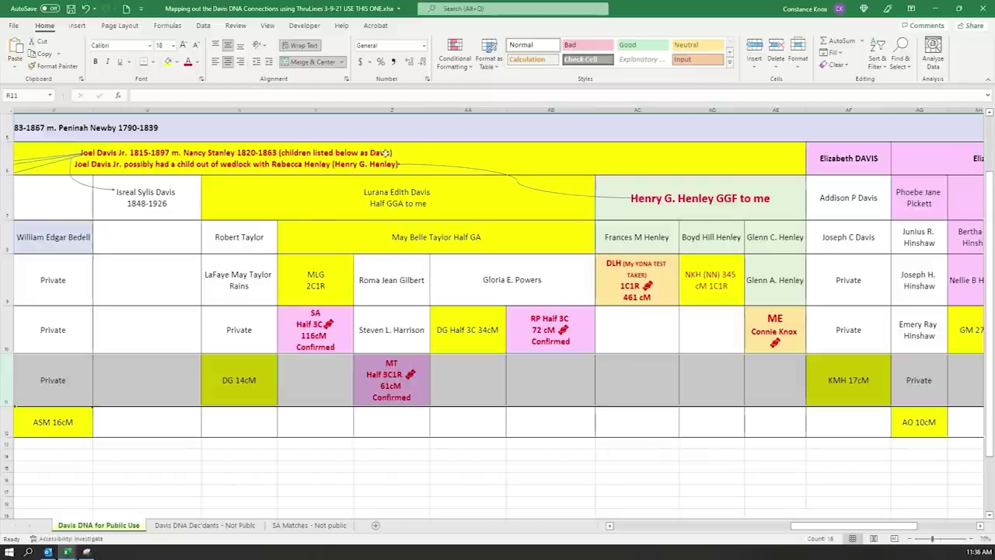
click(637, 466)
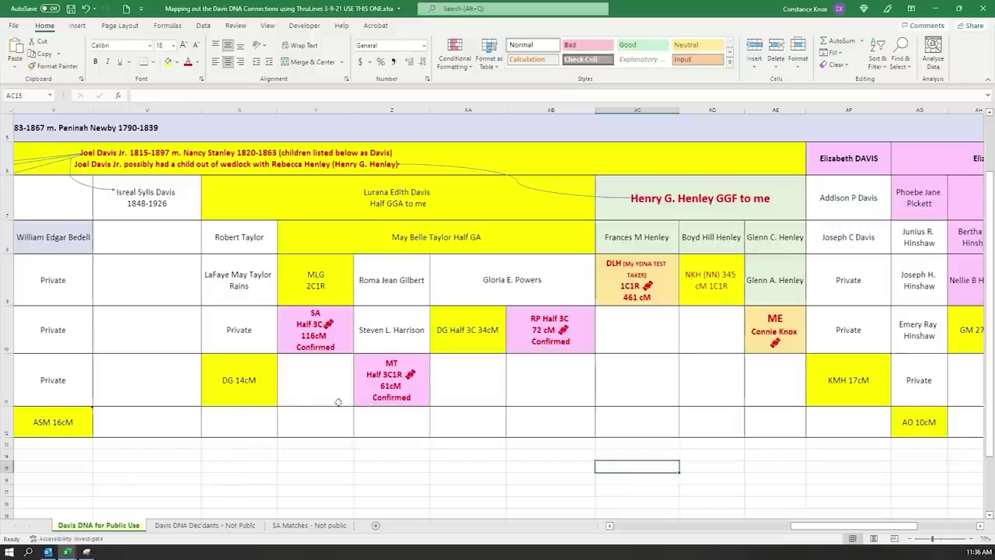
mouse_move(66, 551)
click(61, 511)
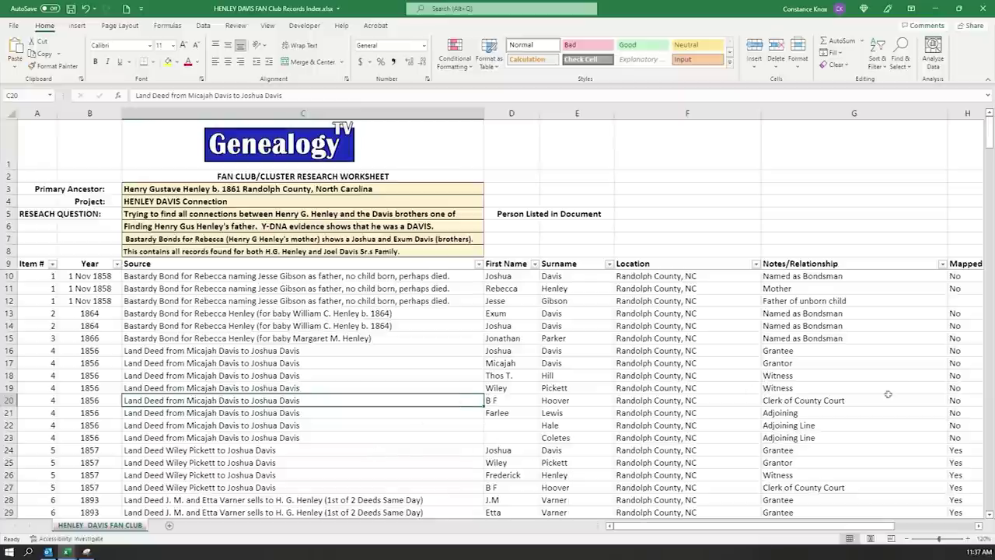
mouse_move(989, 133)
mouse_down()
mouse_move(989, 475)
mouse_move(989, 128)
mouse_up()
drag(9, 276, 9, 299)
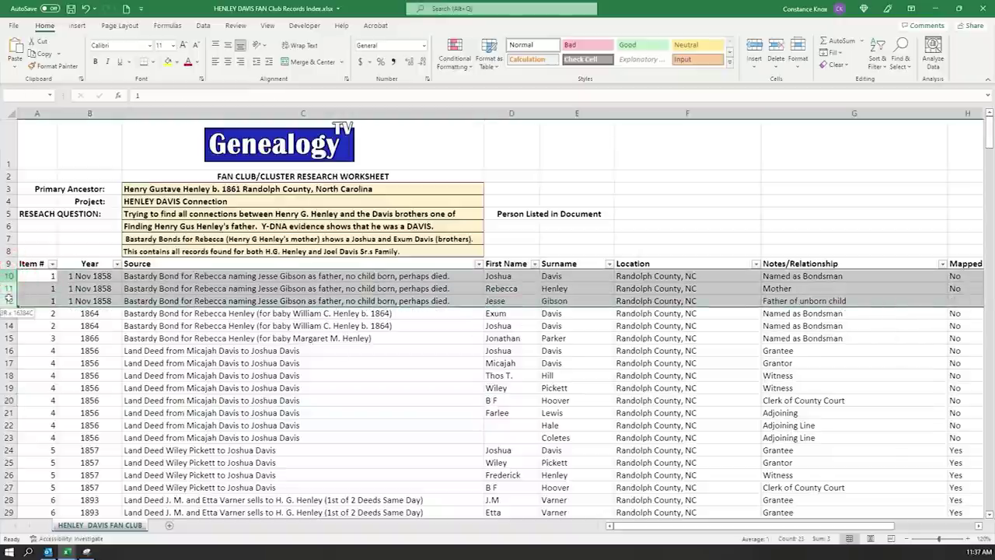
drag(9, 299, 10, 299)
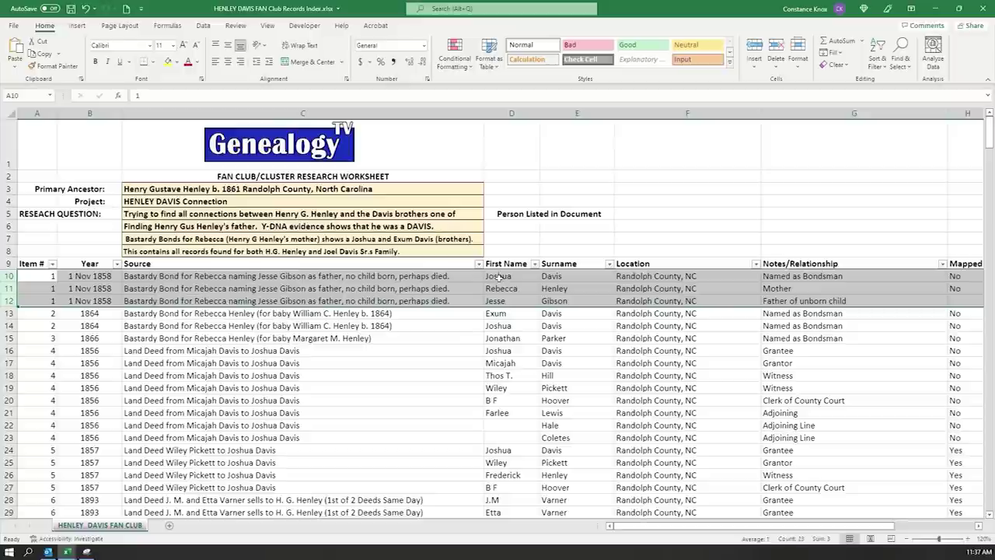
click(498, 276)
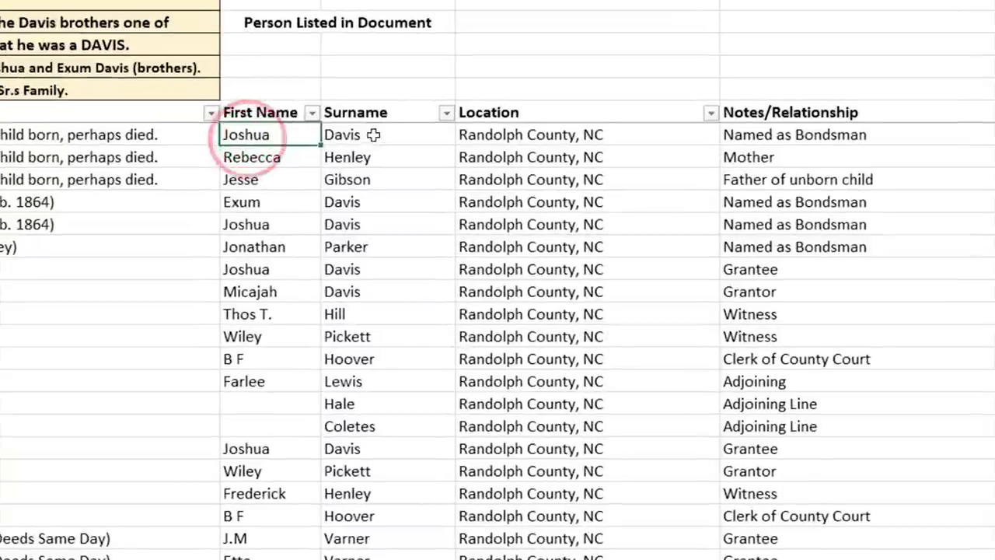
click(569, 276)
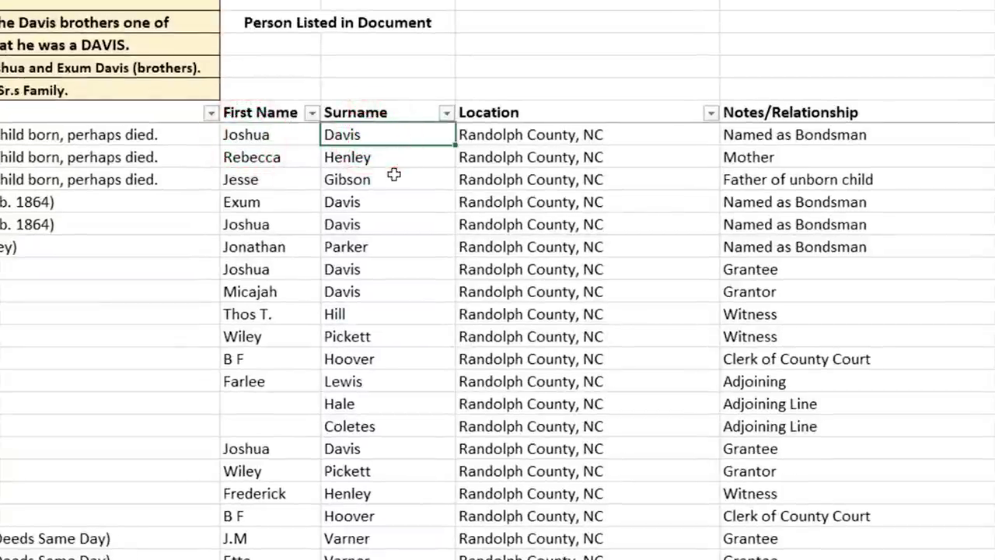
- Filter the Surname column to show only Davis
click(448, 114)
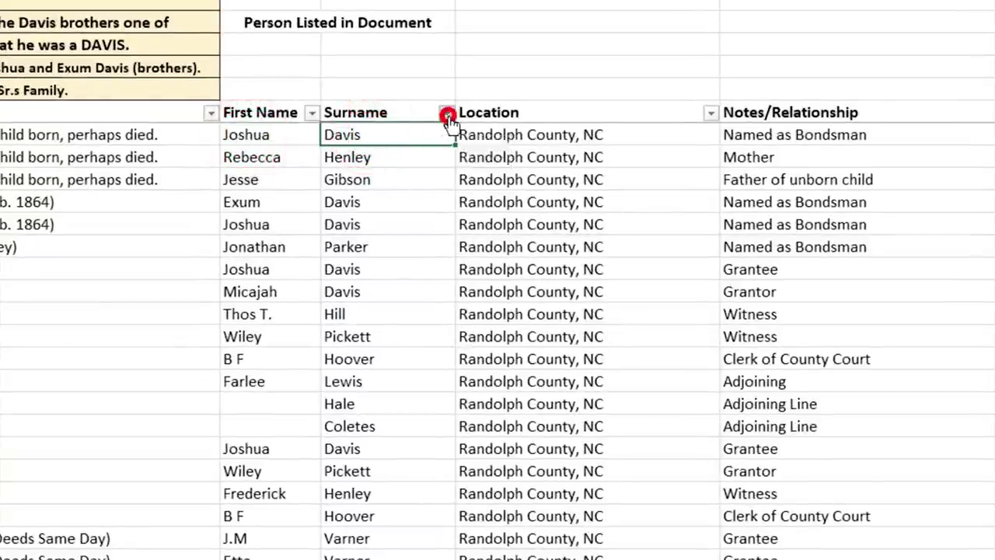
click(594, 317)
text(Da)
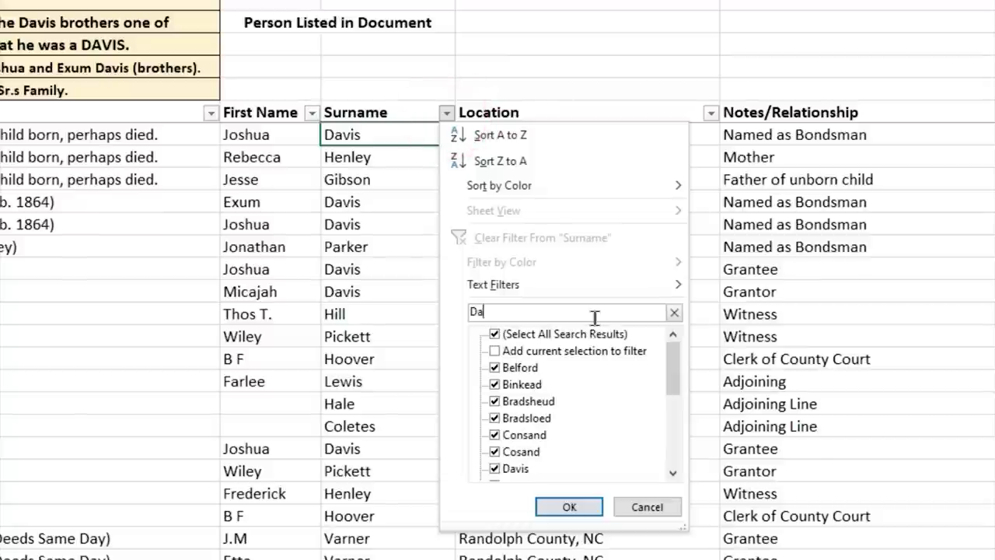
text(vis)
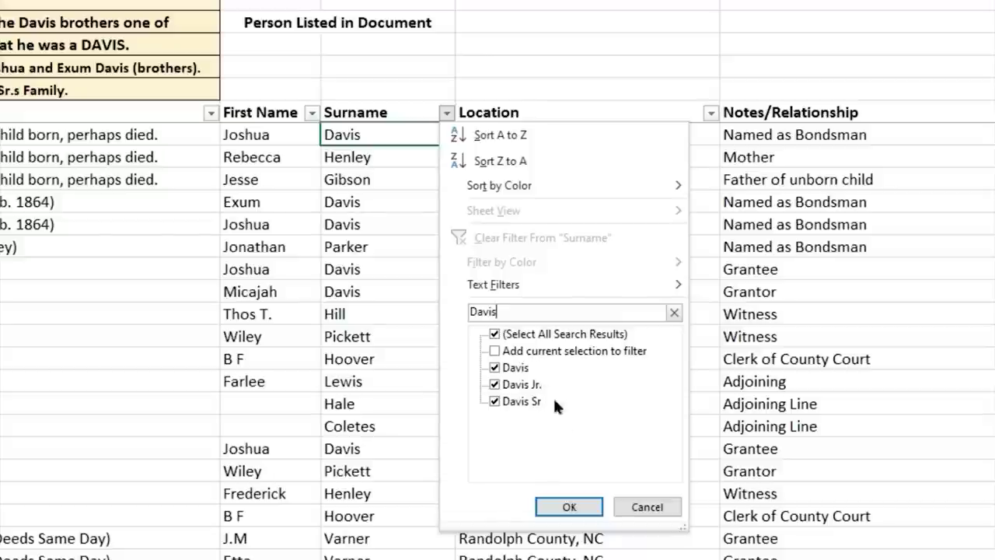
click(572, 504)
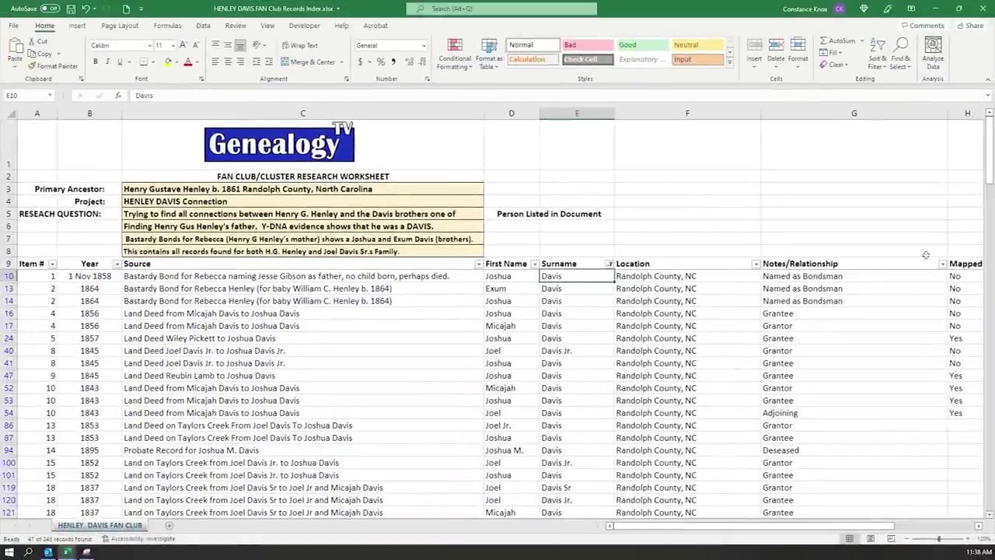
mouse_move(989, 156)
mouse_down()
mouse_move(992, 464)
mouse_move(980, 502)
mouse_move(987, 304)
mouse_move(971, 135)
mouse_up()
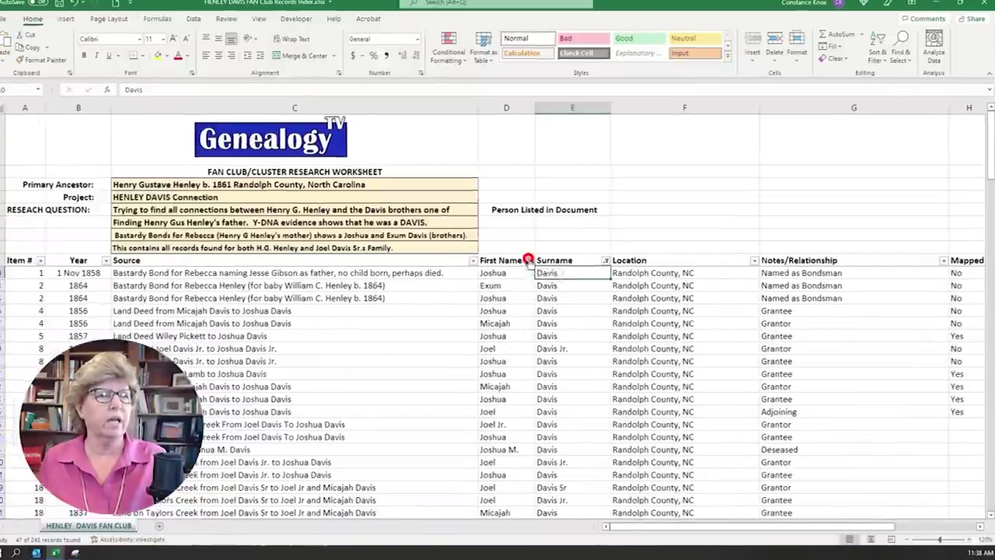
- Filter the First Name column to show only Joshua
click(534, 264)
click(452, 326)
text(J)
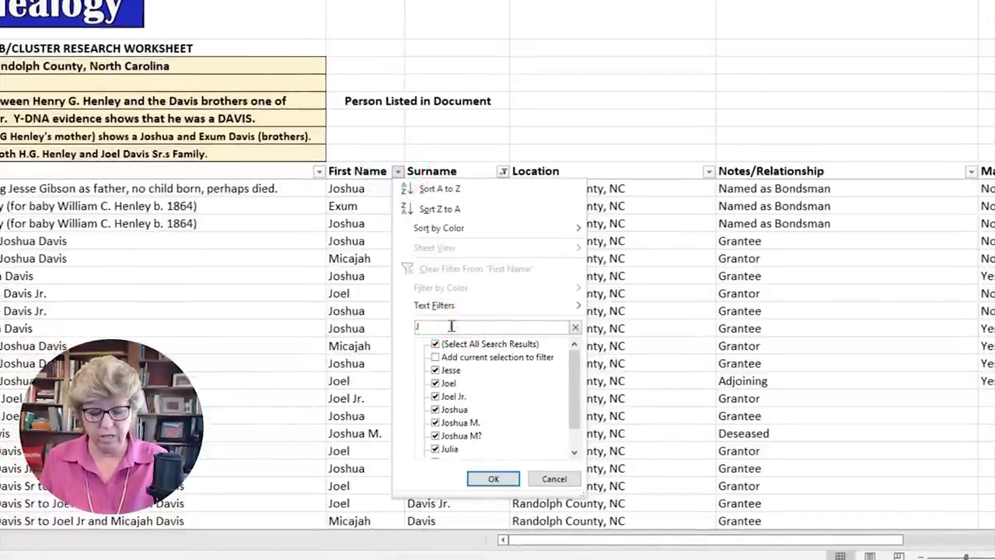
text(oshua)
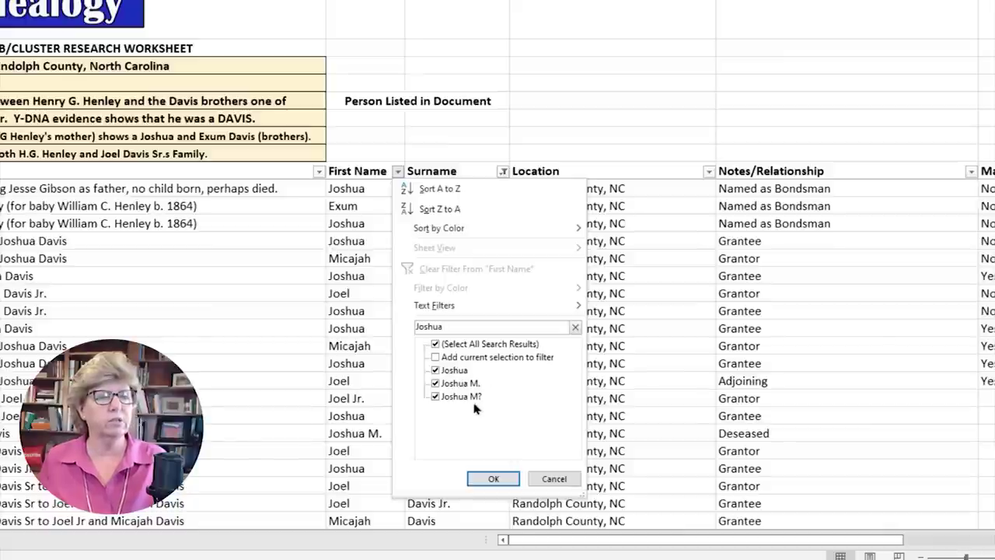
click(492, 478)
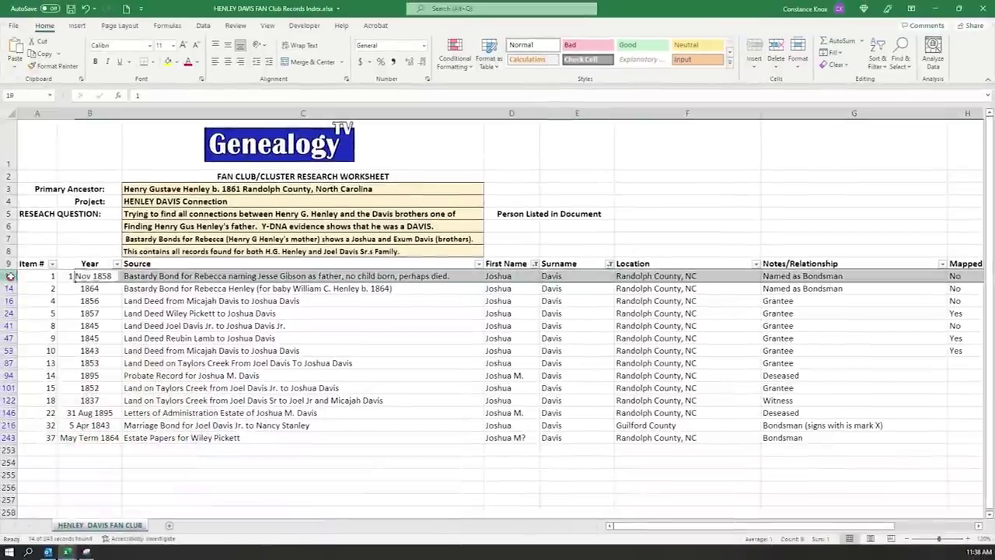
- Select the filtered record rows, then select the Source column from C10 down to C243
click(9, 276)
click(9, 288)
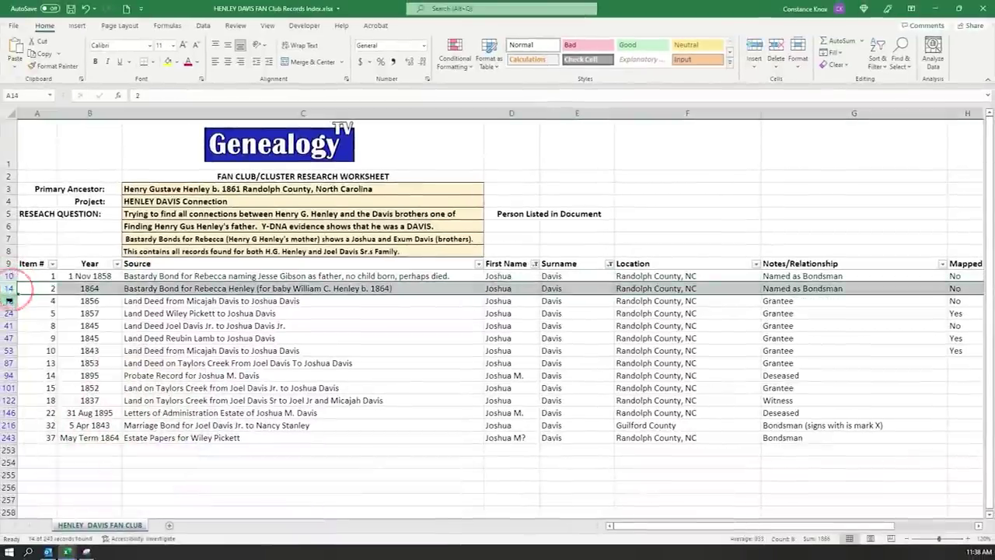
click(9, 301)
click(10, 313)
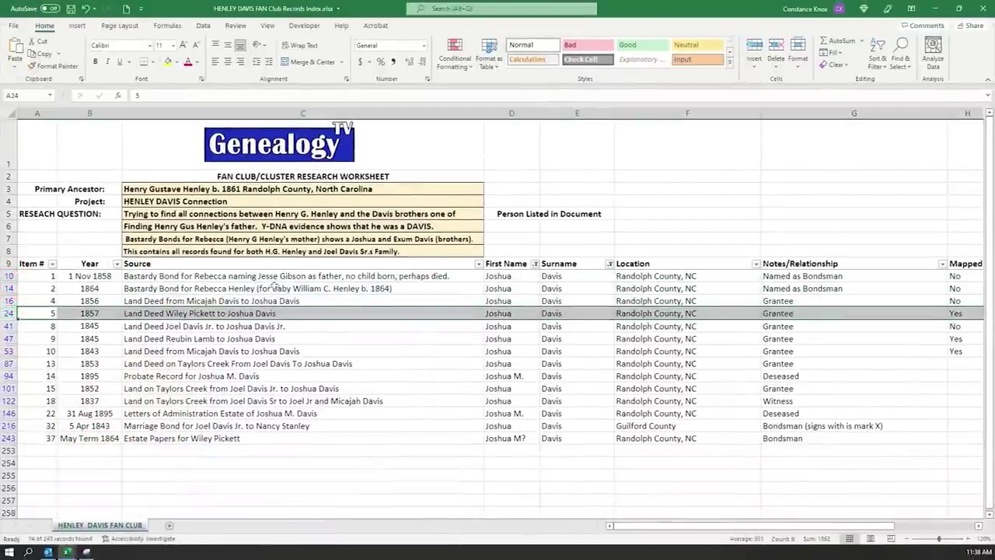
click(274, 278)
key(ctrl+shift+Down)
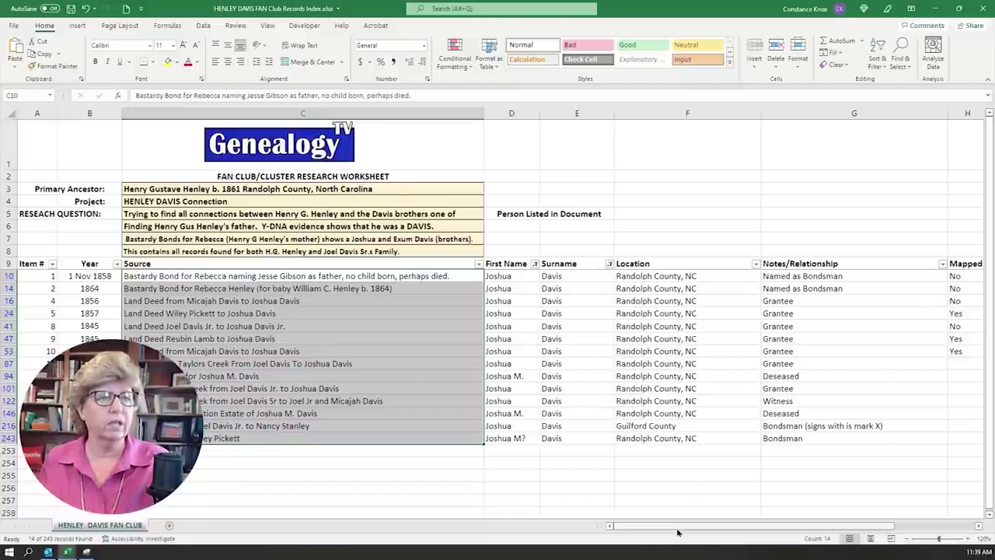
scroll(673, 526, right, 3)
scroll(672, 526, left, 3)
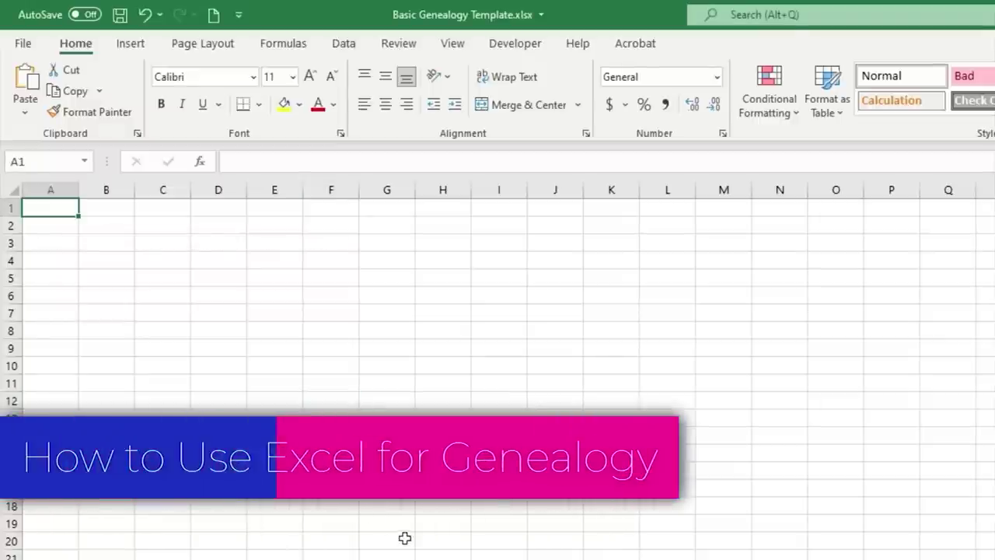
- Enter practice text in A1, widen column A to about 14.29, then delete the text
text(mdksl;)
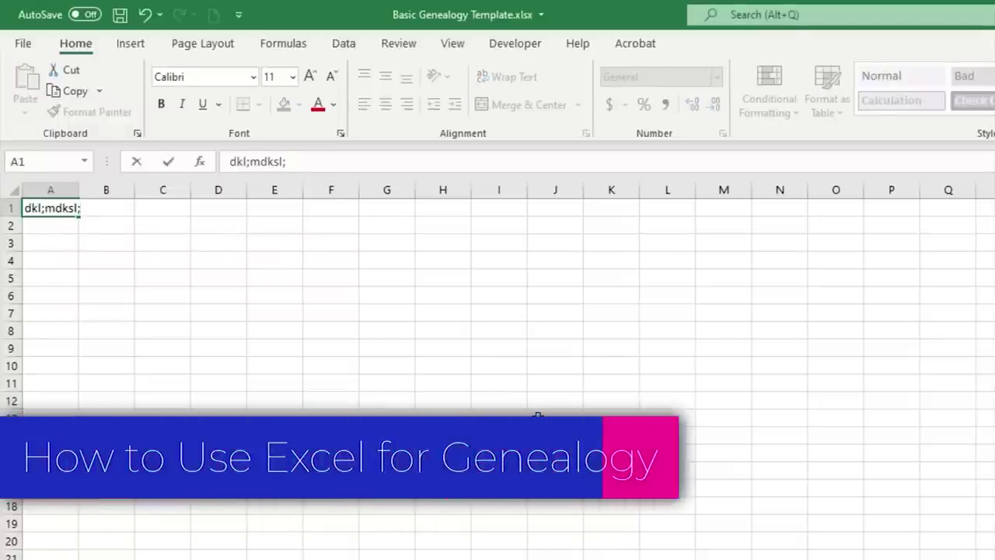
key(Return)
click(54, 206)
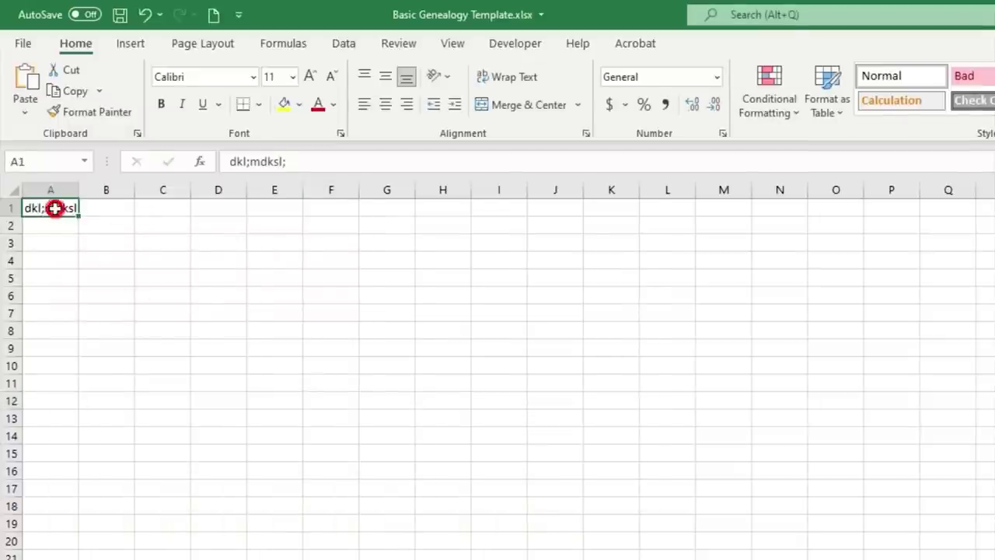
drag(78, 189, 115, 194)
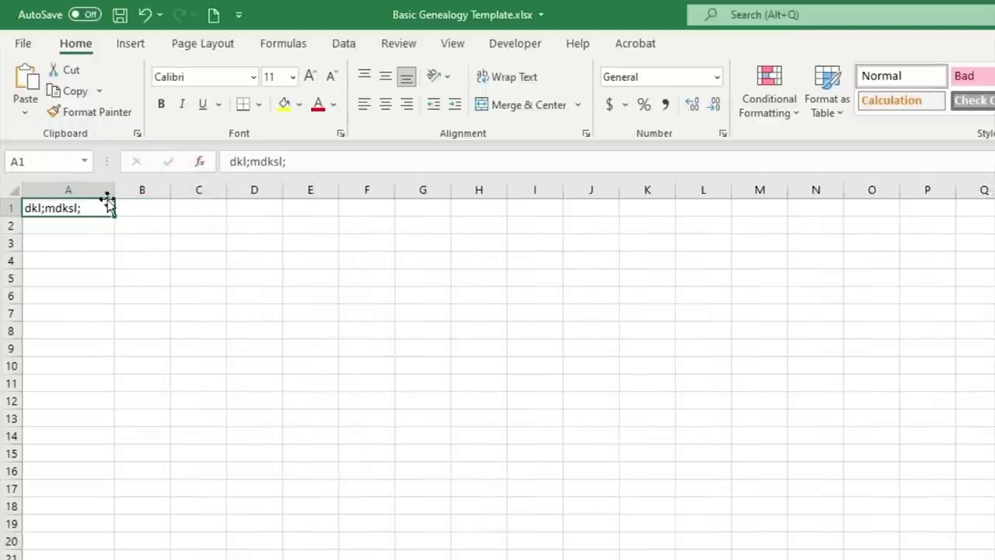
click(86, 260)
click(100, 207)
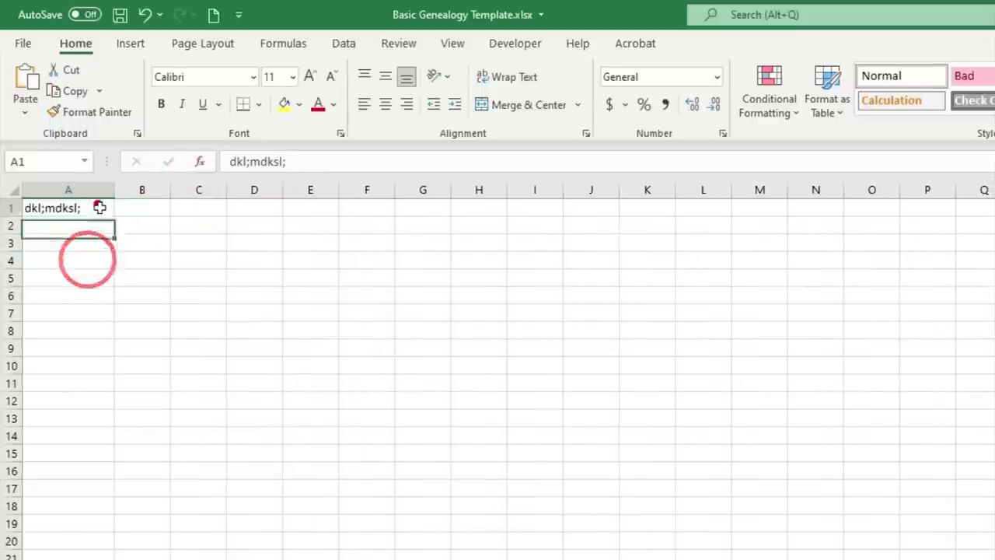
key(Delete)
click(302, 271)
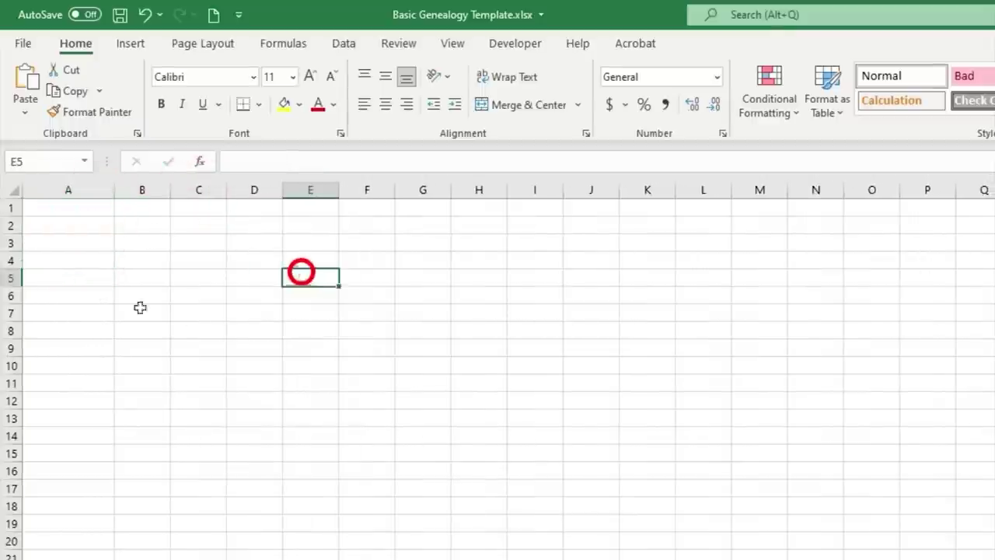
- Narrow column A back down and begin typing a person's full name in A4
drag(113, 197, 97, 196)
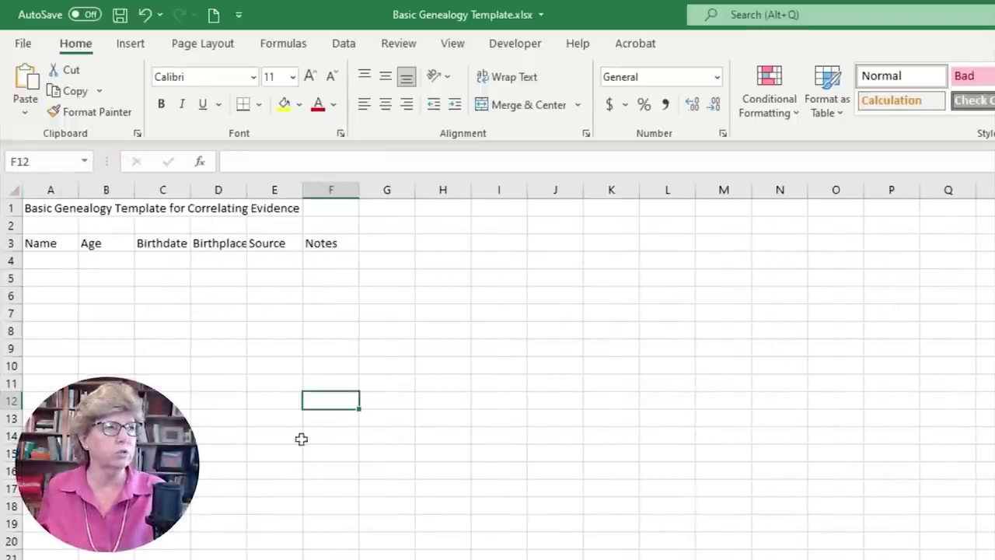
click(35, 243)
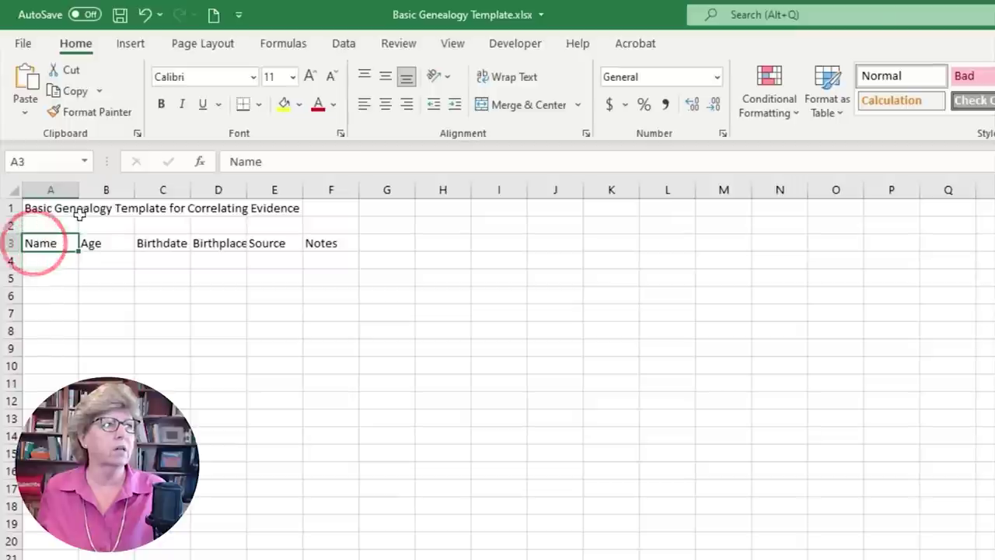
click(67, 263)
text(Ju)
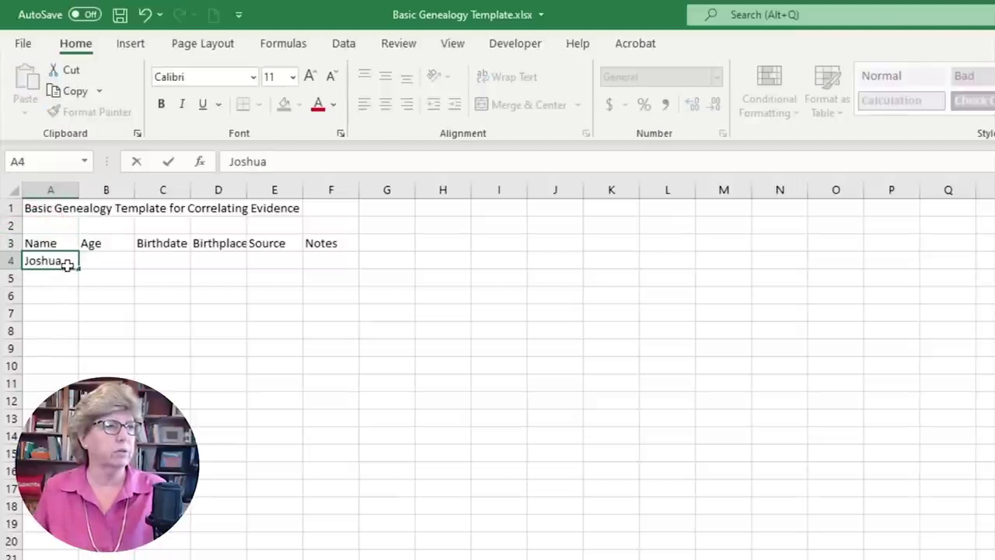
text(shua Davis)
- Commit the name in A4 and enter the age 34 in B4
key(Return)
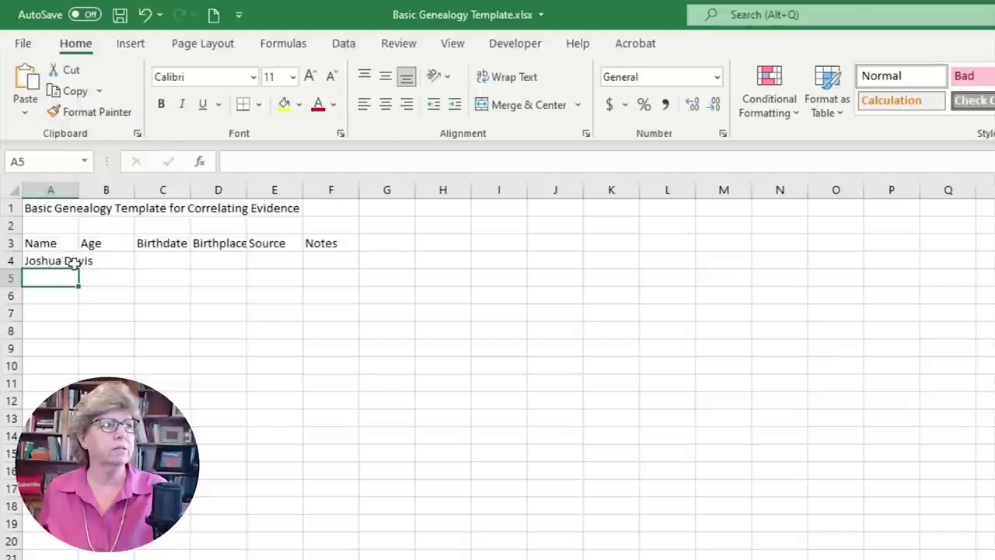
click(124, 261)
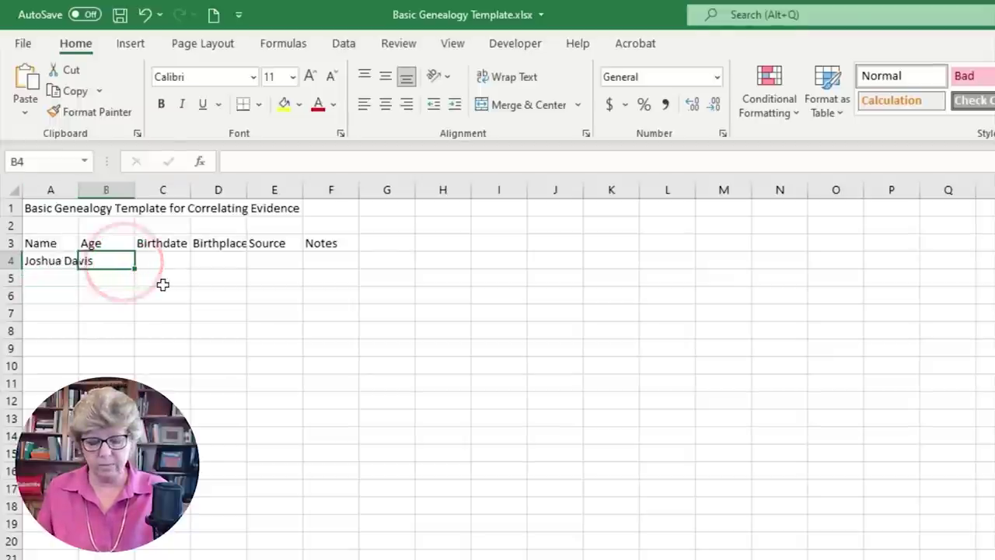
text(34)
key(Return)
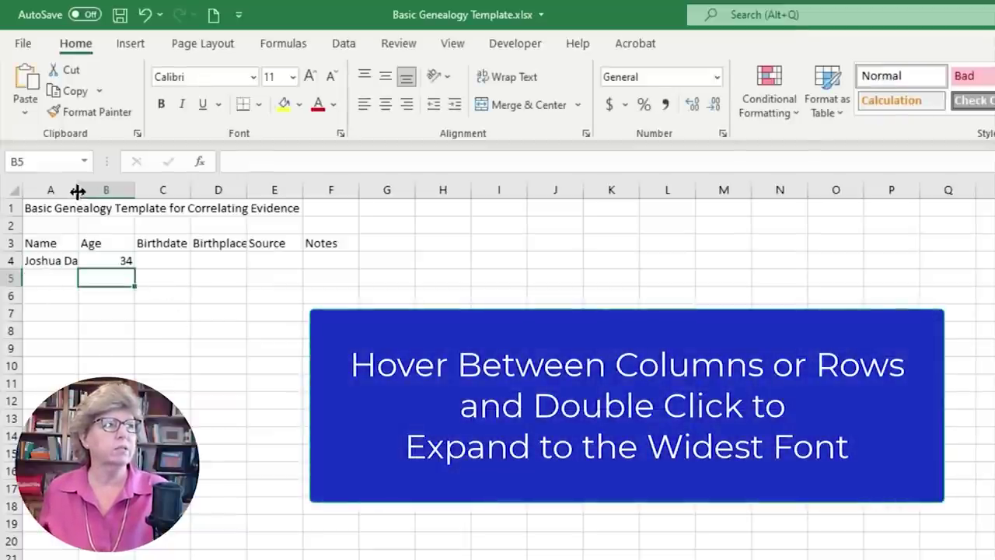
- Resize column A to a moderate width and Merge & Center the title across A1:E1
double_click(78, 190)
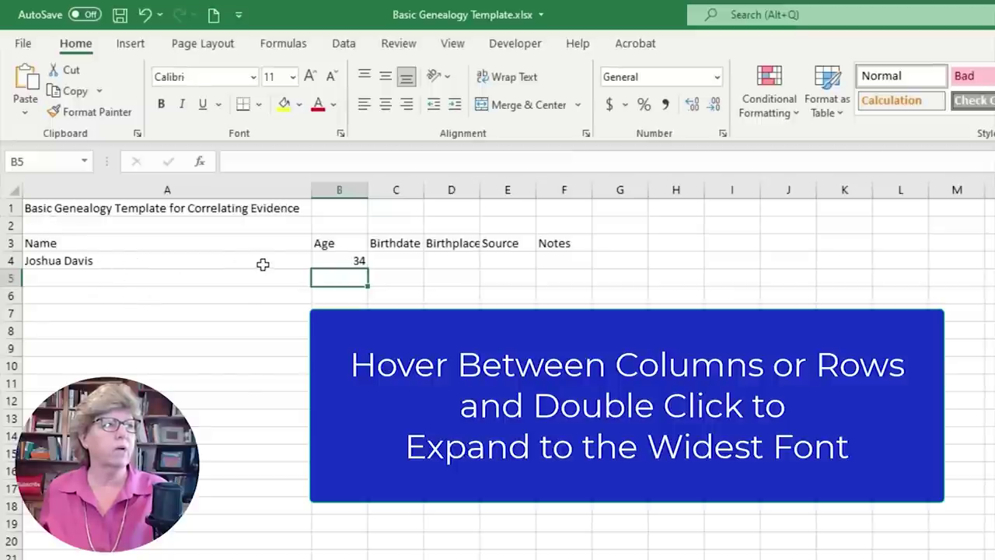
drag(311, 194, 108, 194)
drag(34, 209, 322, 205)
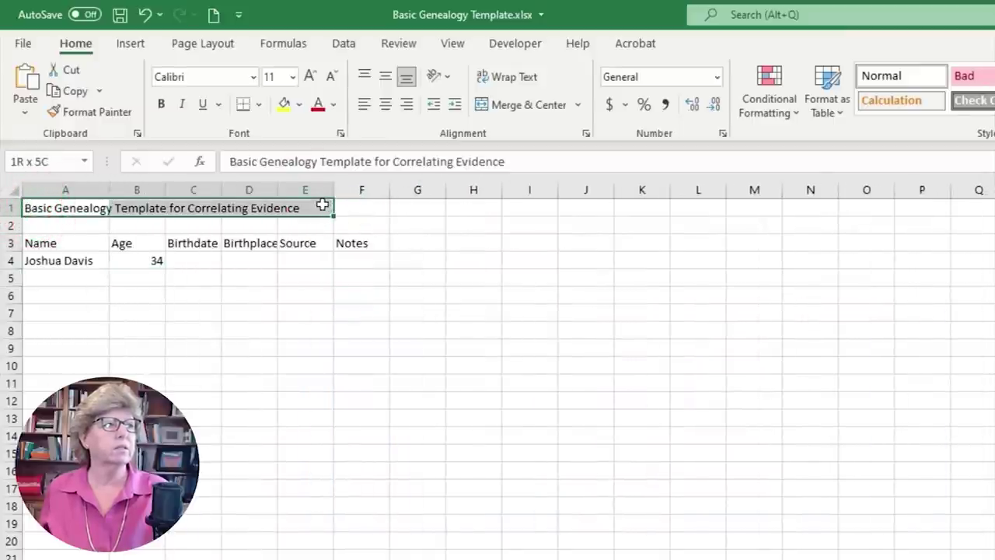
drag(323, 205, 322, 204)
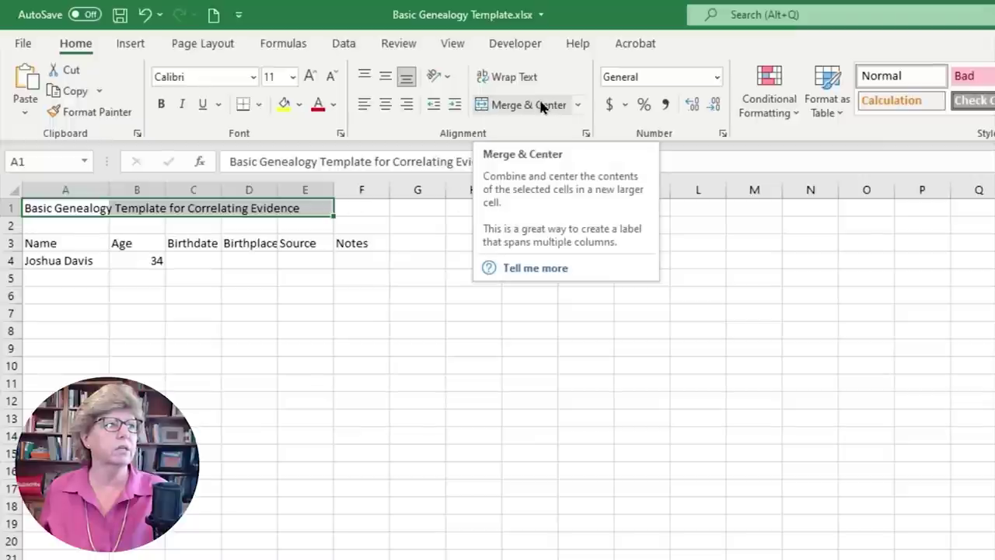
click(577, 105)
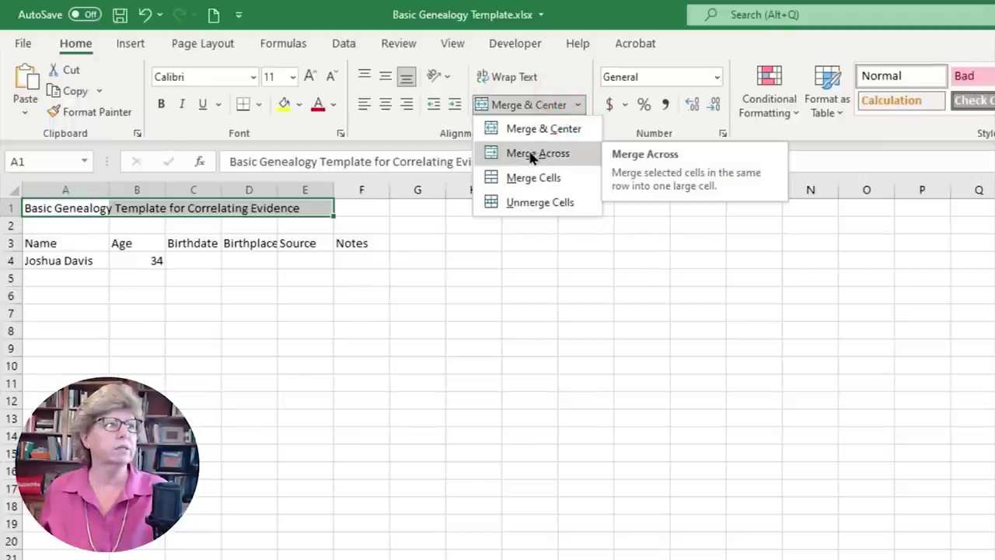
click(518, 180)
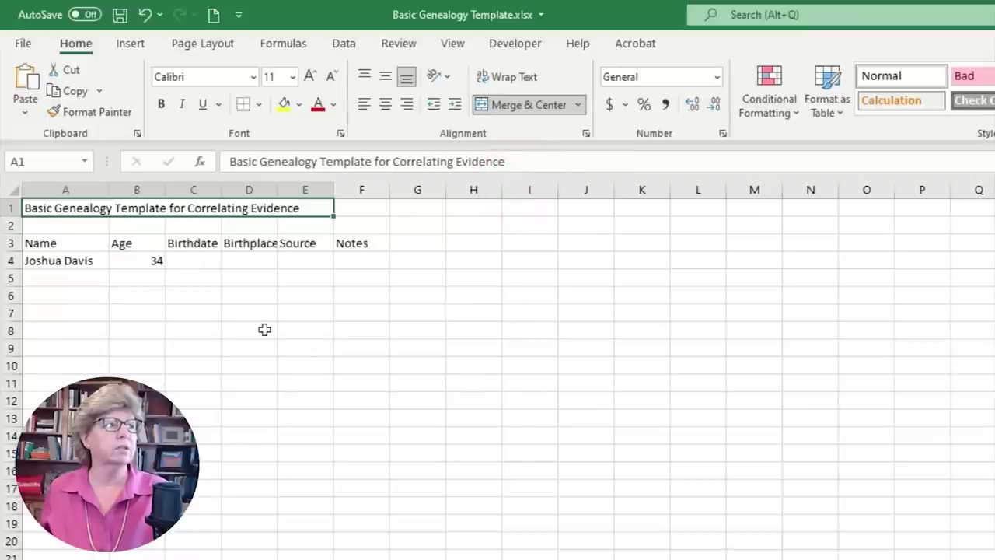
click(518, 107)
click(518, 108)
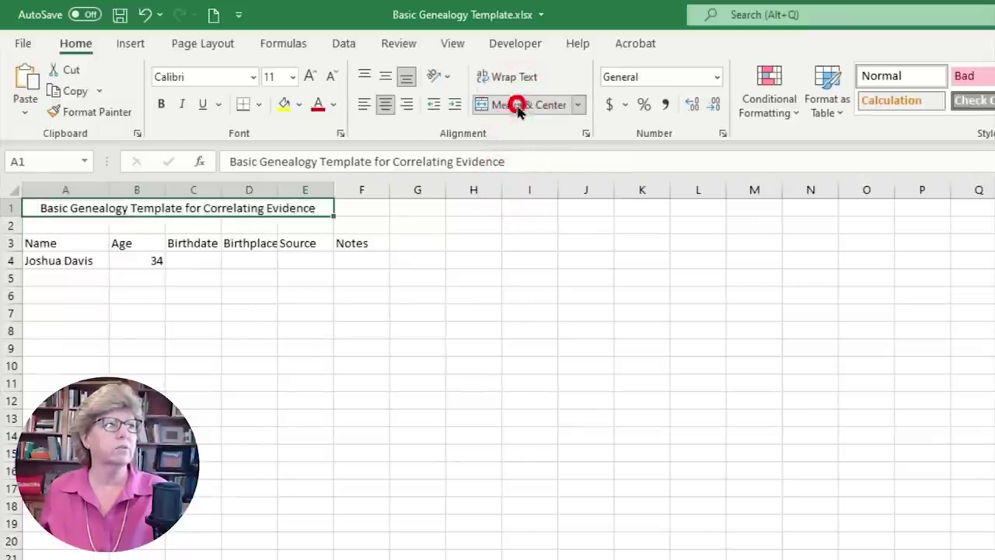
click(266, 398)
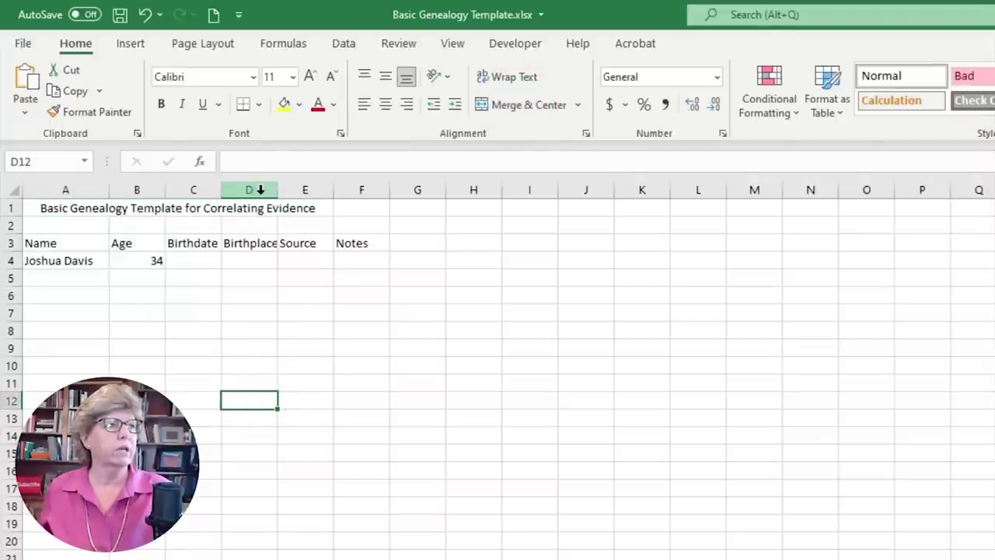
- Narrow columns C–E, then AutoFit columns C through F to their headers
drag(221, 189, 199, 190)
drag(259, 189, 234, 190)
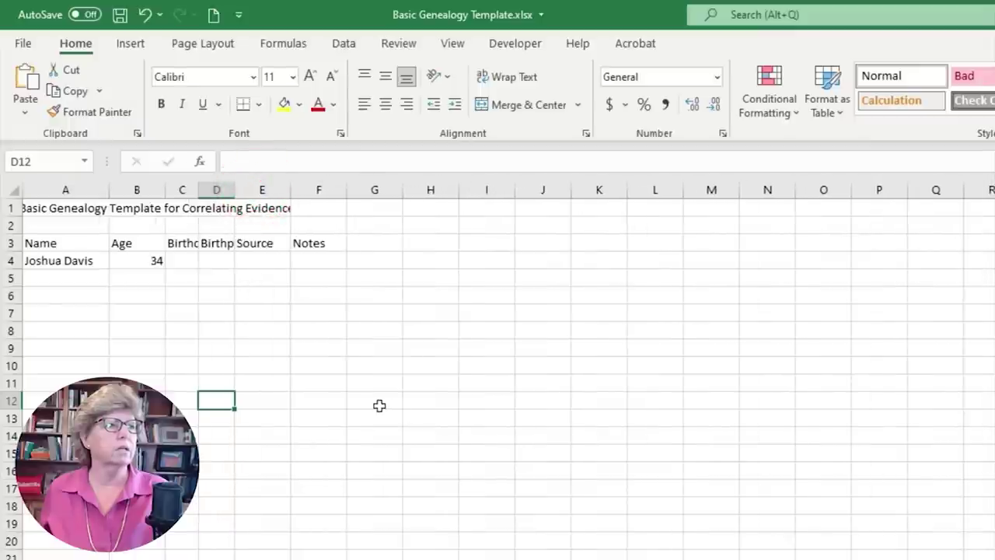
mouse_move(289, 192)
mouse_down()
mouse_move(257, 193)
mouse_move(307, 195)
mouse_move(284, 194)
mouse_up()
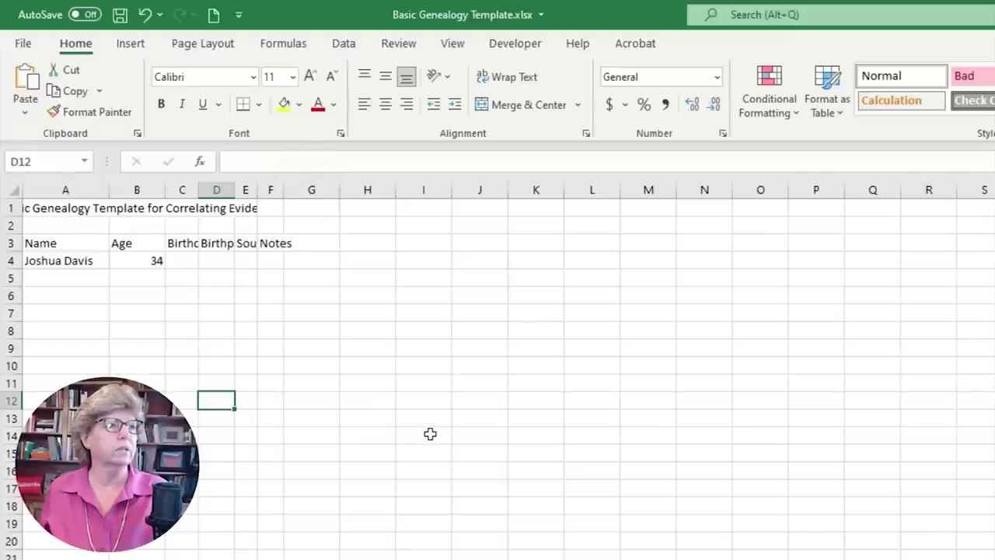
drag(182, 190, 276, 188)
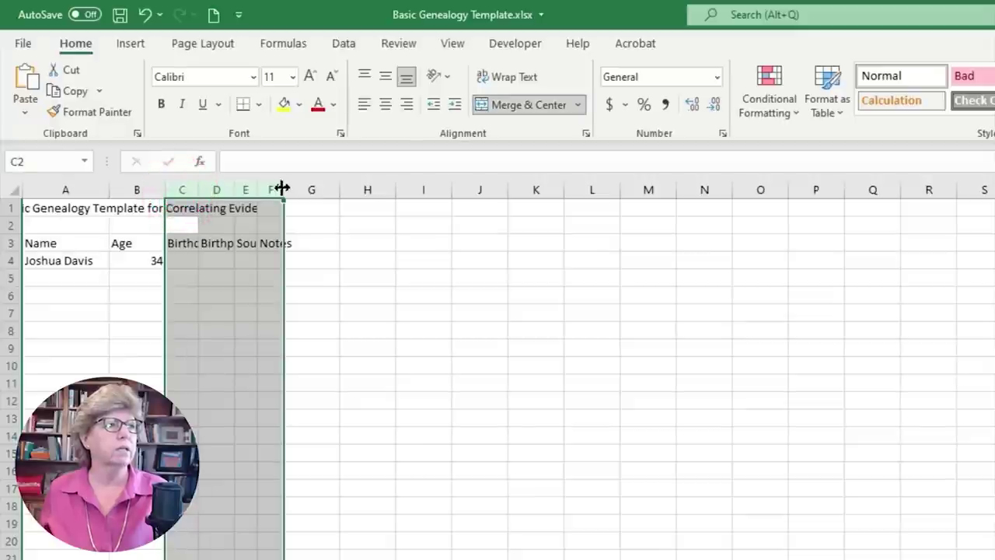
double_click(282, 189)
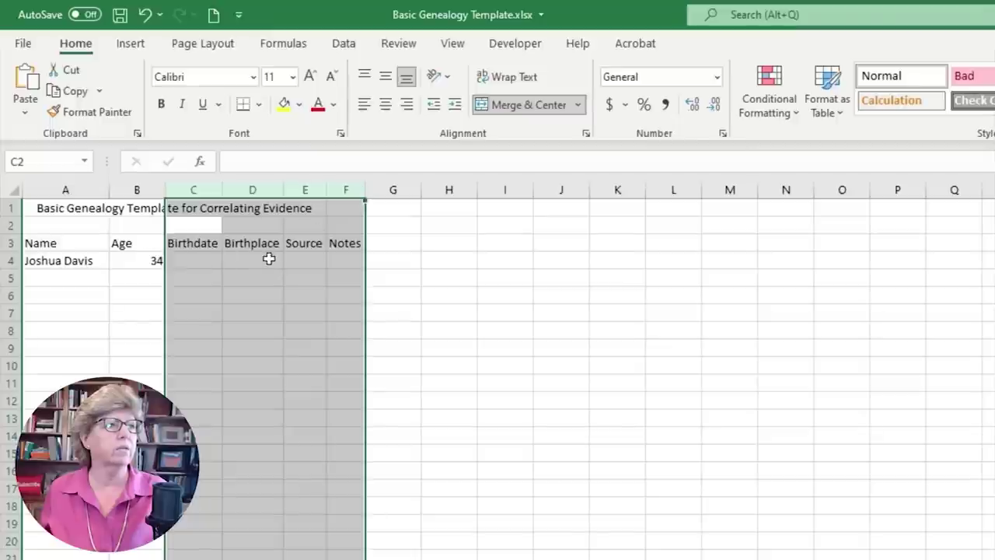
drag(267, 258, 271, 285)
click(271, 294)
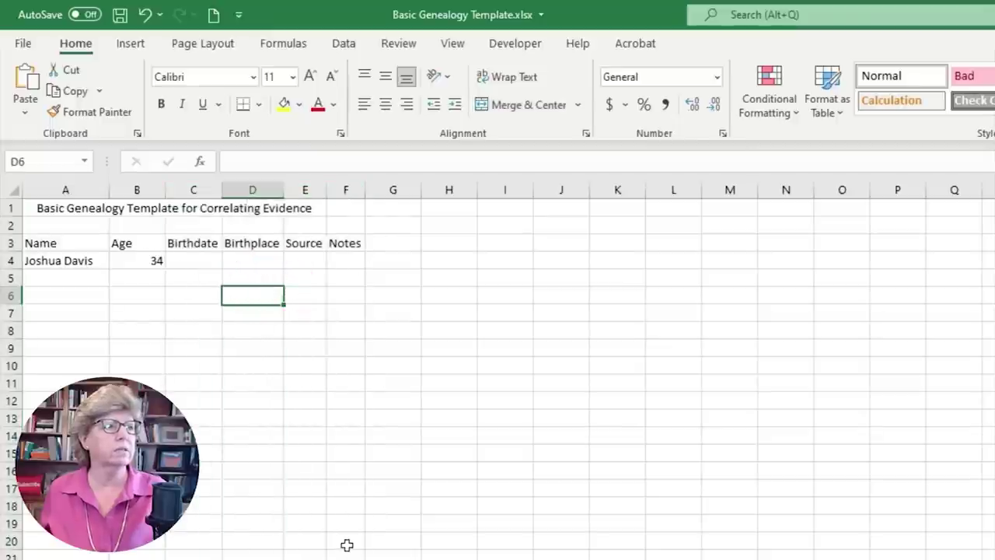
- Enter a three-line practice note in F4 using Alt+Enter line breaks
click(353, 259)
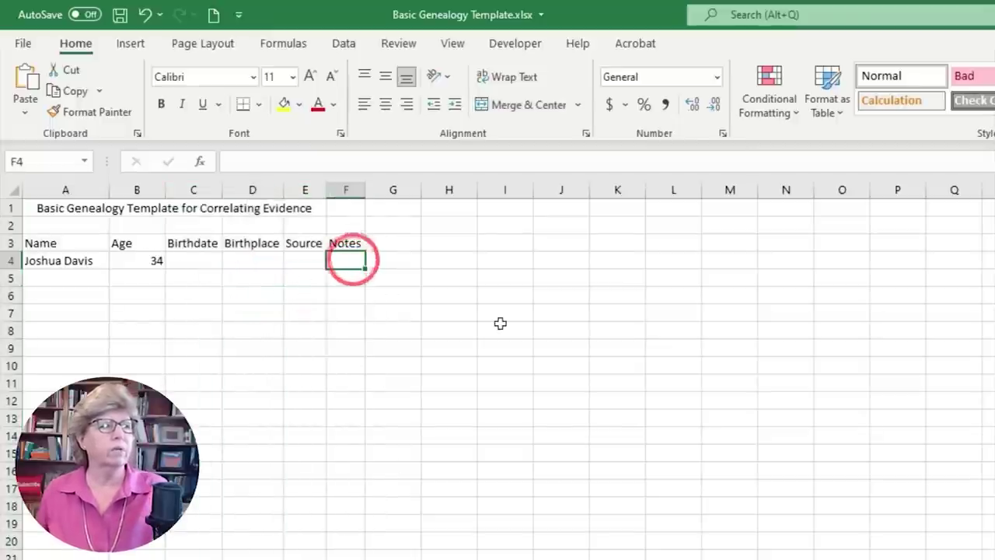
text(jkla;fdmk l;asd masdk foi aldsmkflsda pnmf dsa dpfon sd)
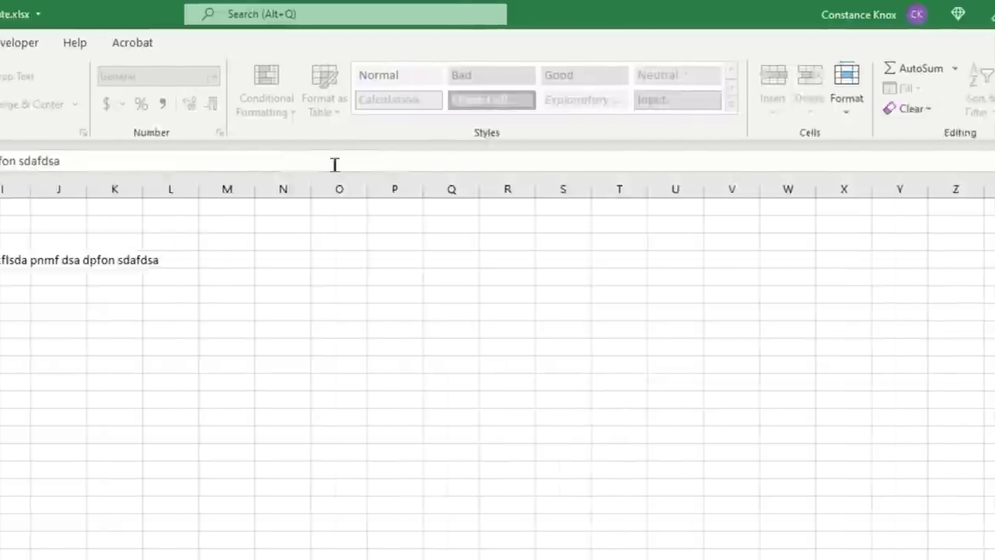
click(980, 159)
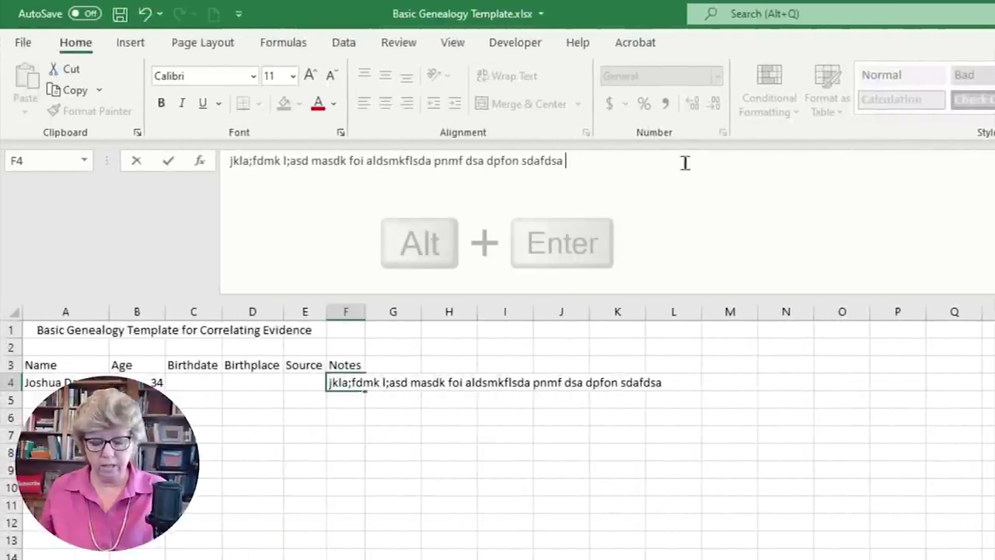
key(alt)
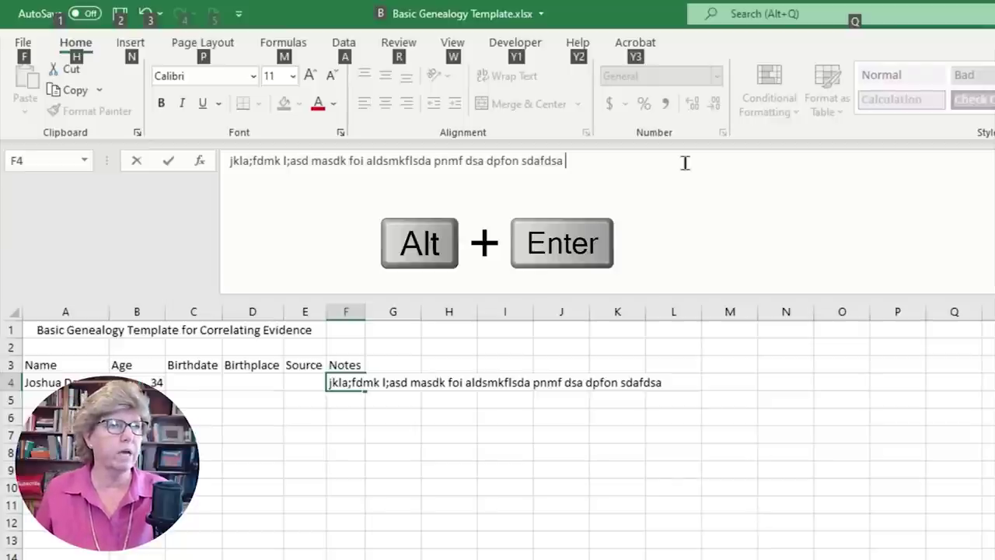
key(alt+Return)
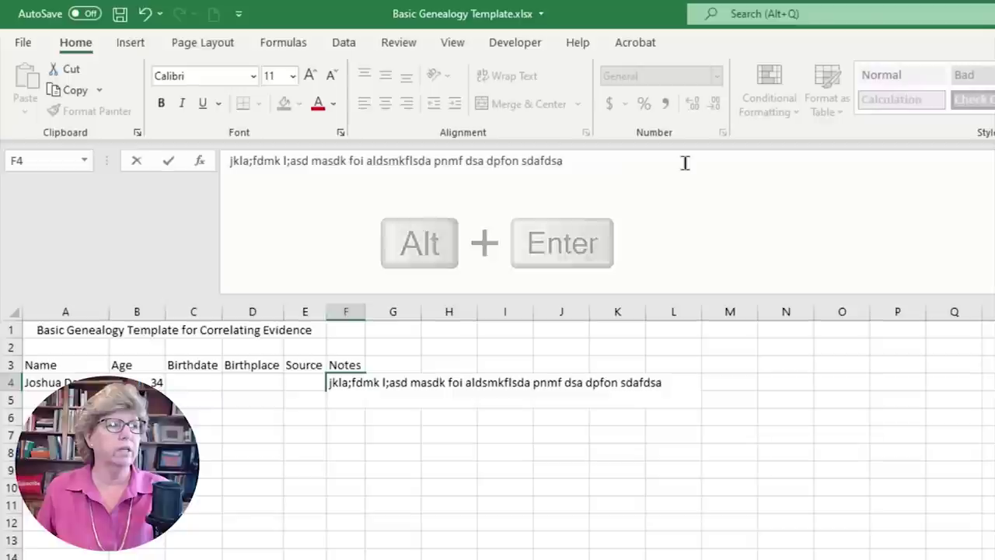
text(fjdkla;dmksfal;dmlkas;)
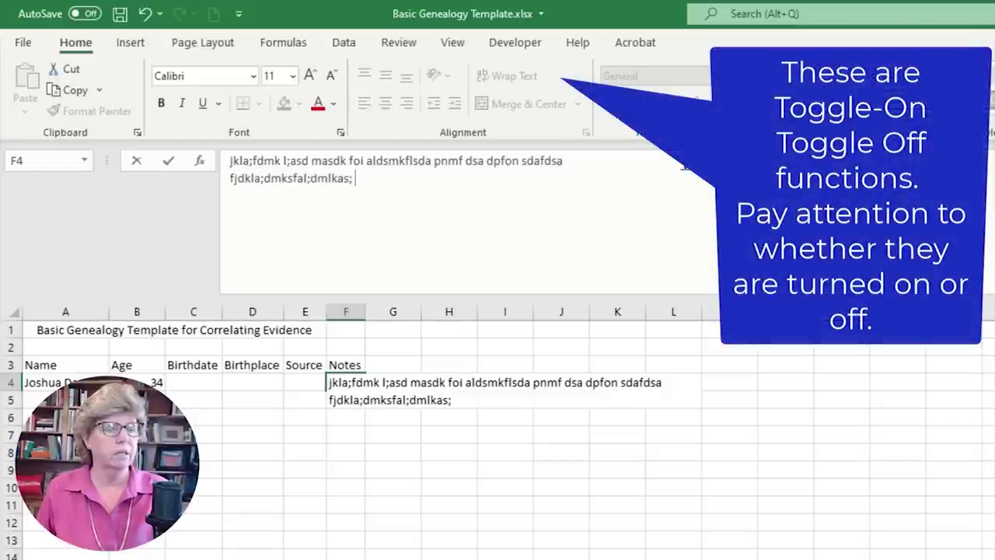
key(alt+Return)
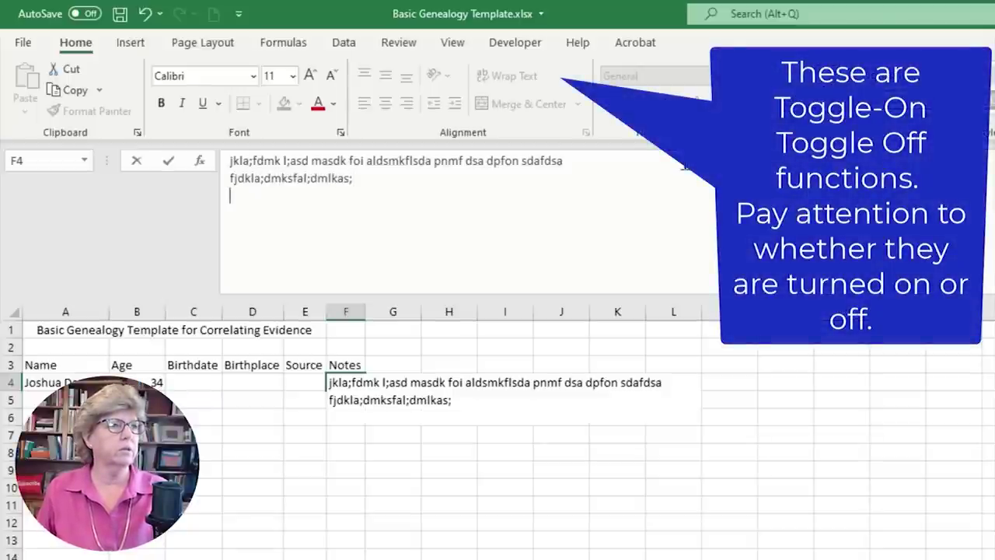
text(fdklasdmkflsda)
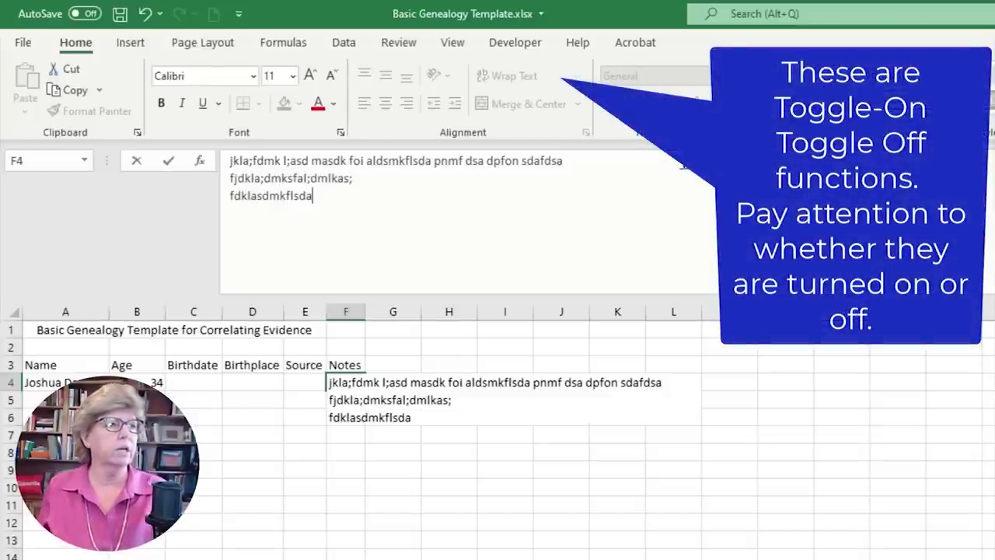
key(ctrl+Return)
- Turn Wrap Text on for F4 and widen column F so the notes reflow
click(498, 78)
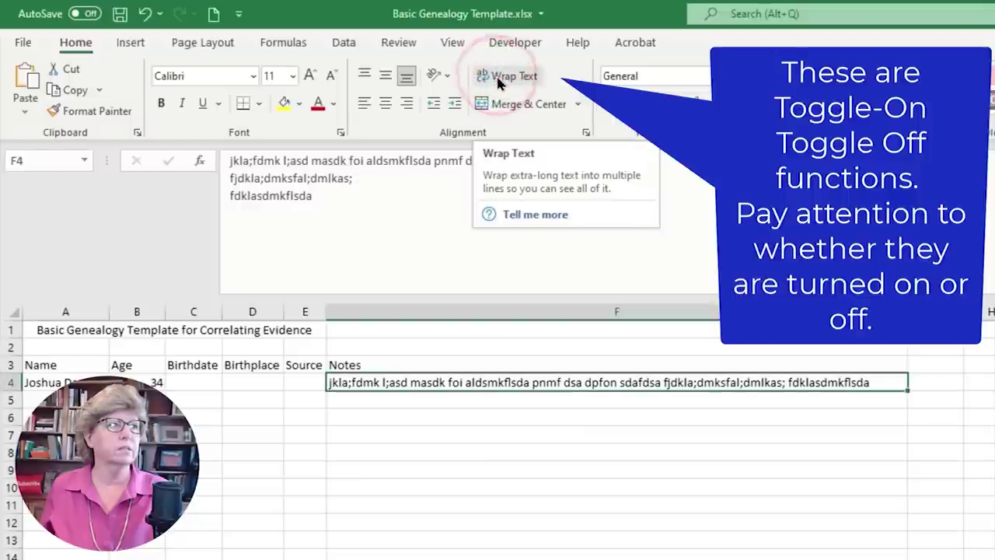
drag(908, 312, 565, 317)
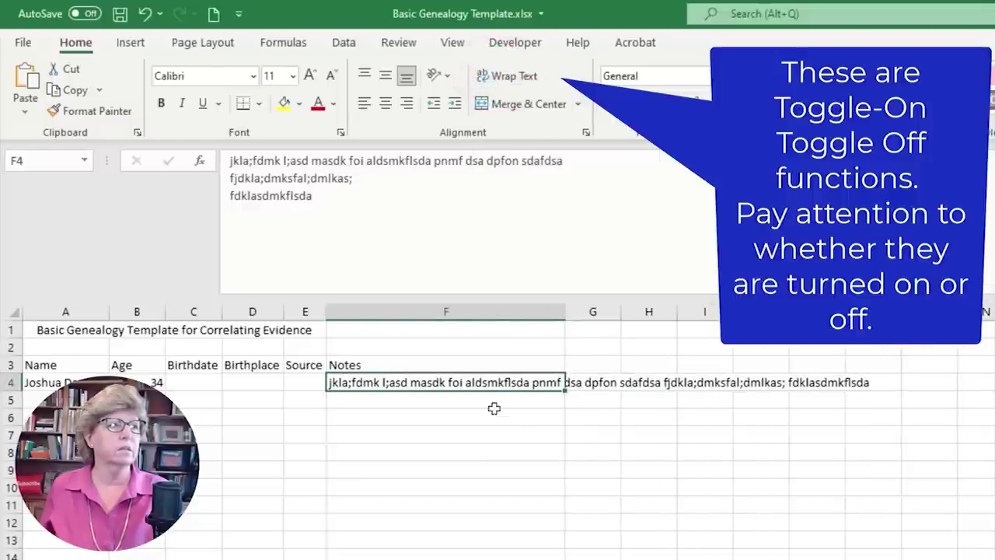
click(500, 76)
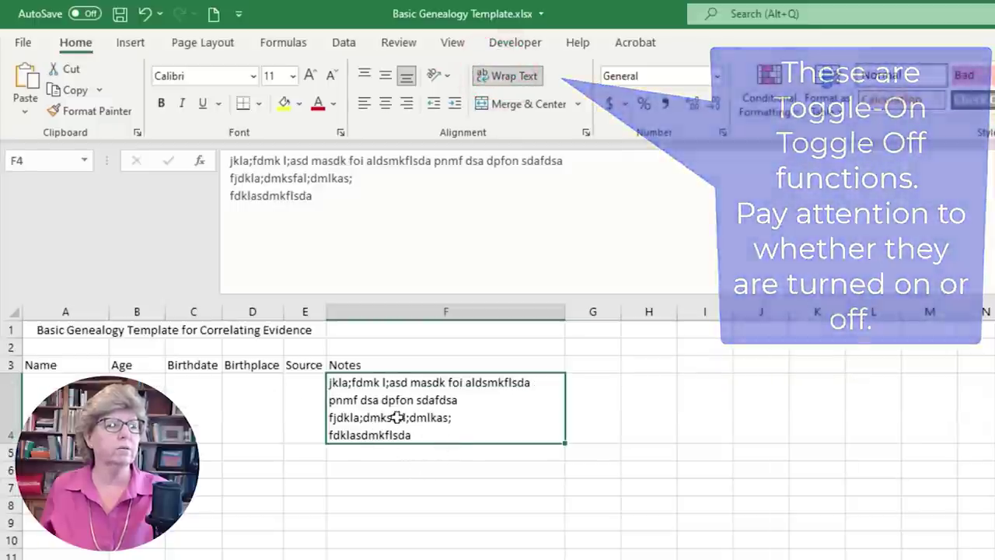
drag(565, 312, 684, 292)
click(683, 292)
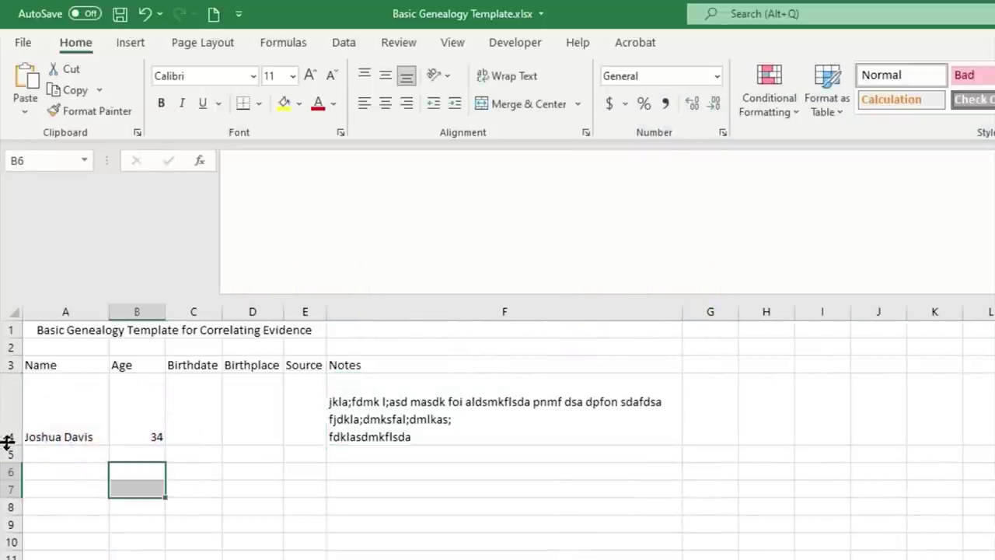
drag(6, 442, 18, 542)
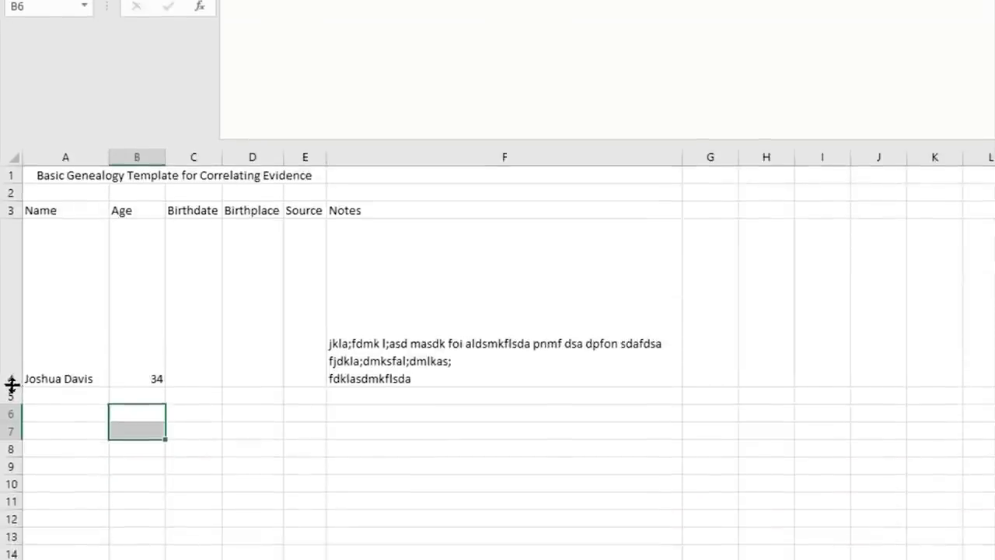
- AutoFit row 4's height and enter the birthdate 10/30/1922 in C4
key(Down)
key(Left)
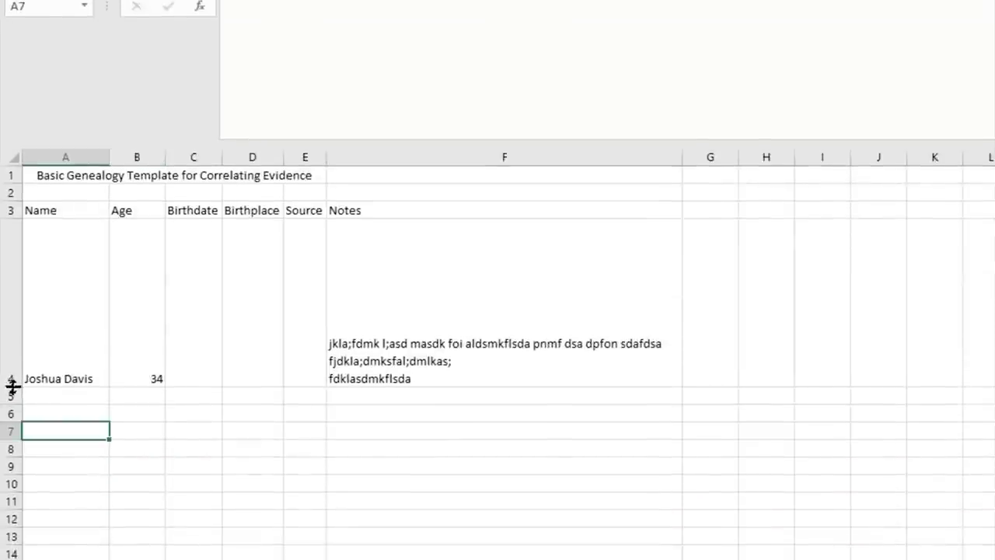
double_click(13, 387)
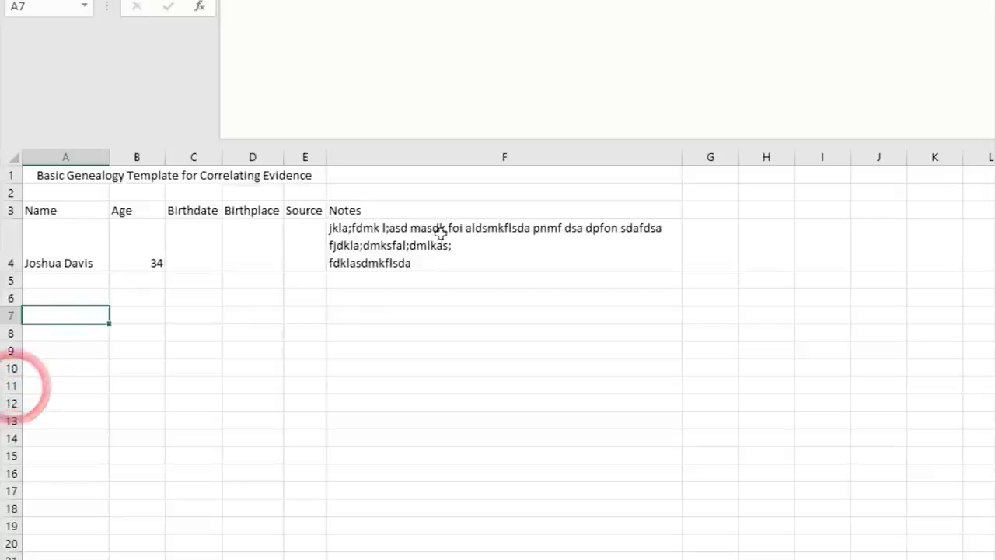
key(Up)
key(Up)
key(Up)
key(Right)
key(Right)
key(F2)
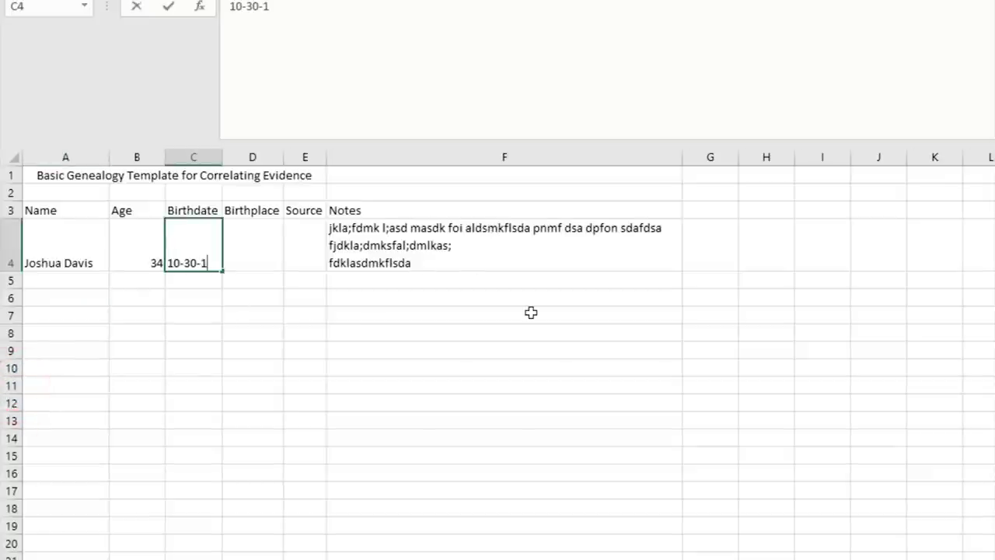
key(ctrl+Return)
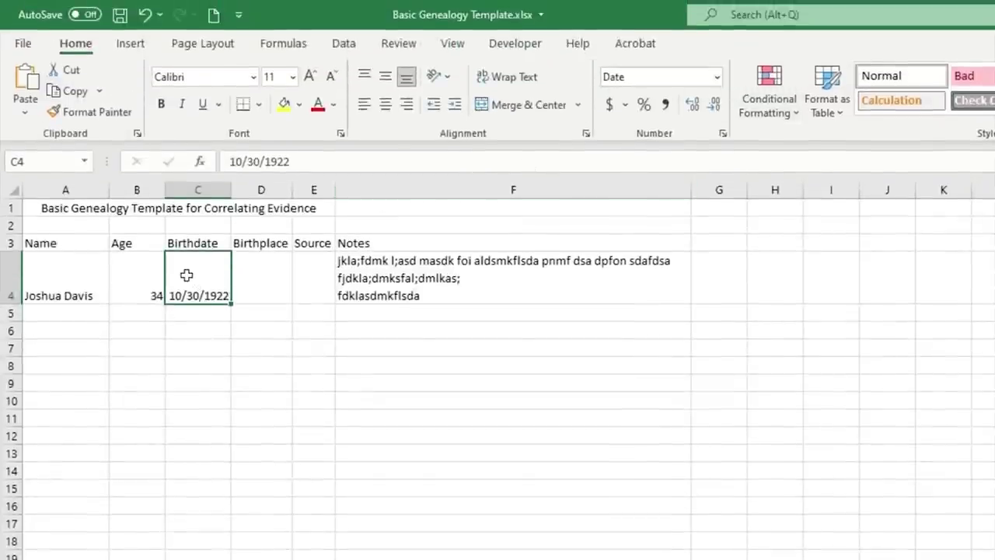
- Check that C4 uses the Date number format, leaving it unchanged
click(716, 77)
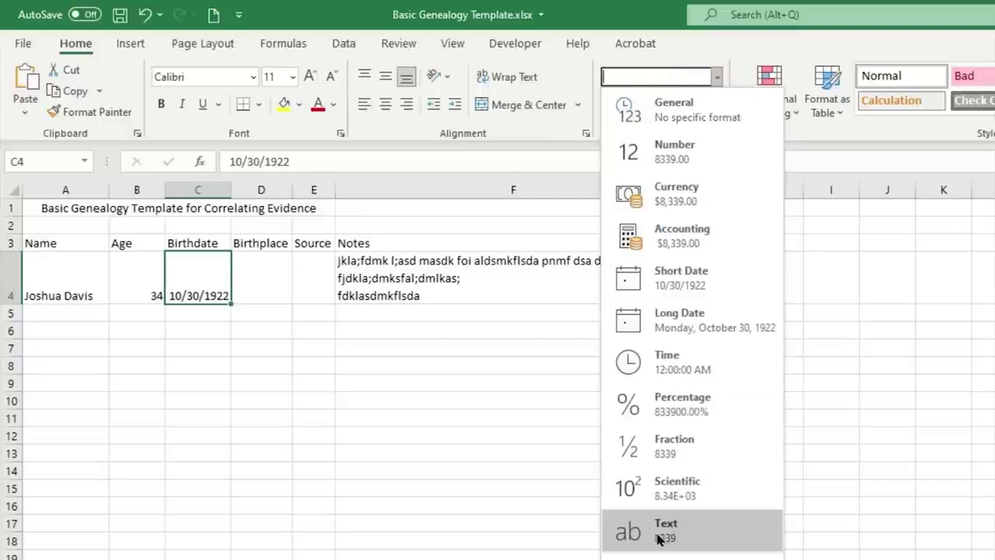
click(957, 429)
click(202, 290)
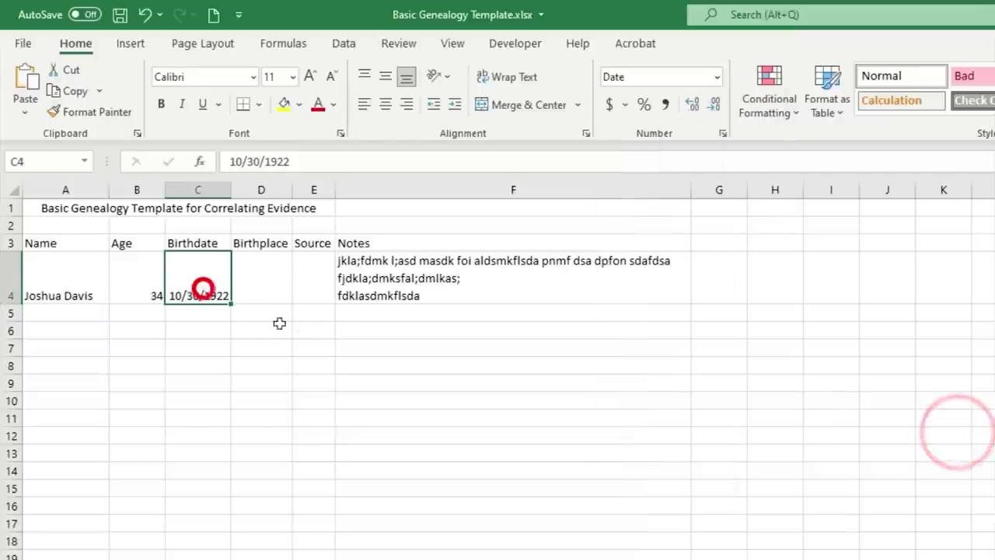
click(269, 284)
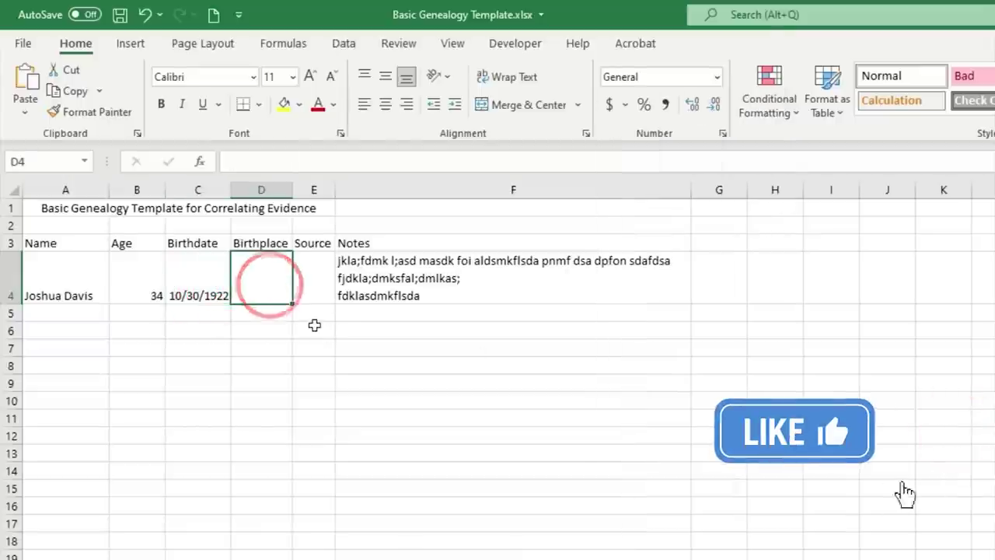
- Enter 'Long Birthplace too much text.' in D4, autofit column D and widen column E
text(Long Birthplace)
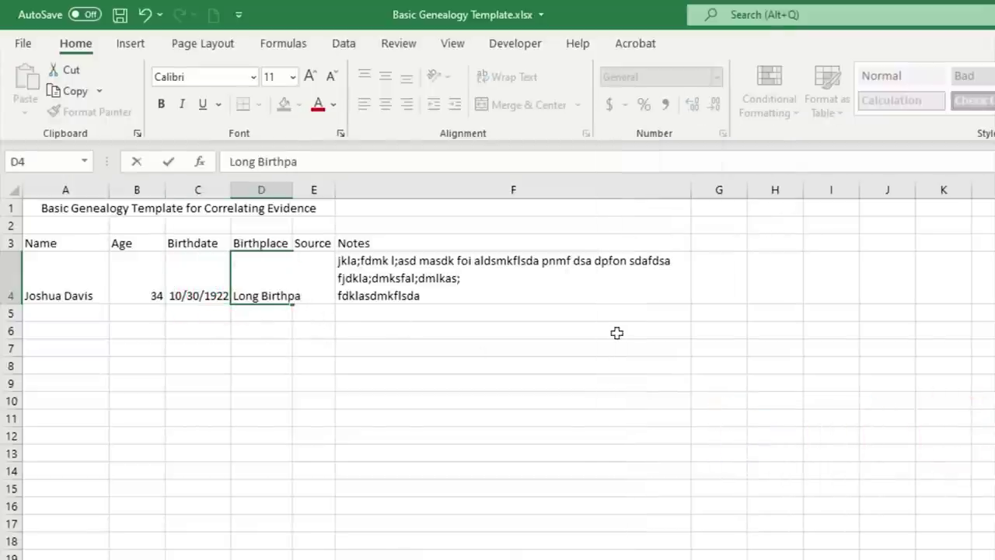
text( too much tex)
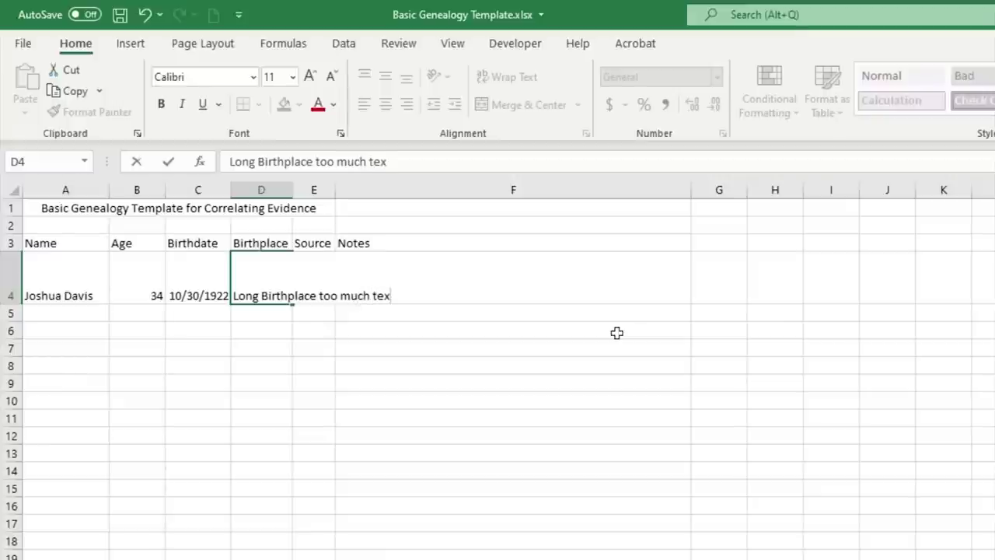
key(Return)
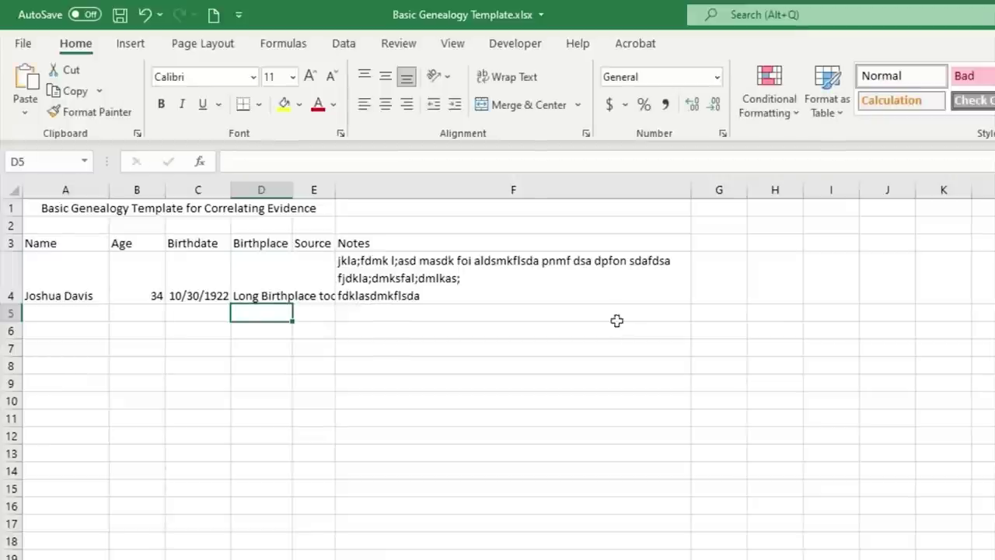
double_click(293, 190)
drag(446, 191, 613, 191)
- Select the A3:F3 header cells and individual headers, ending on Source cell E4
drag(35, 243, 694, 241)
click(69, 242)
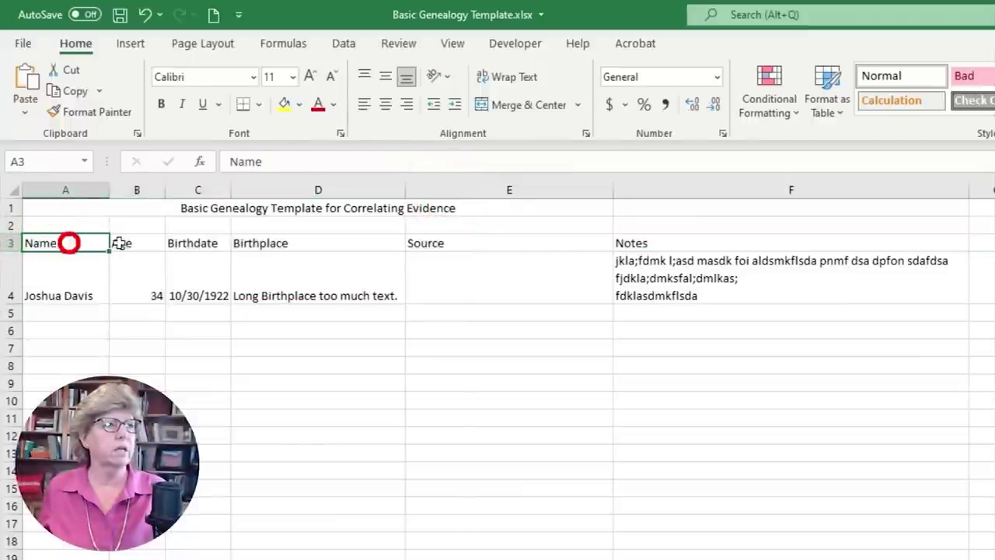
click(120, 244)
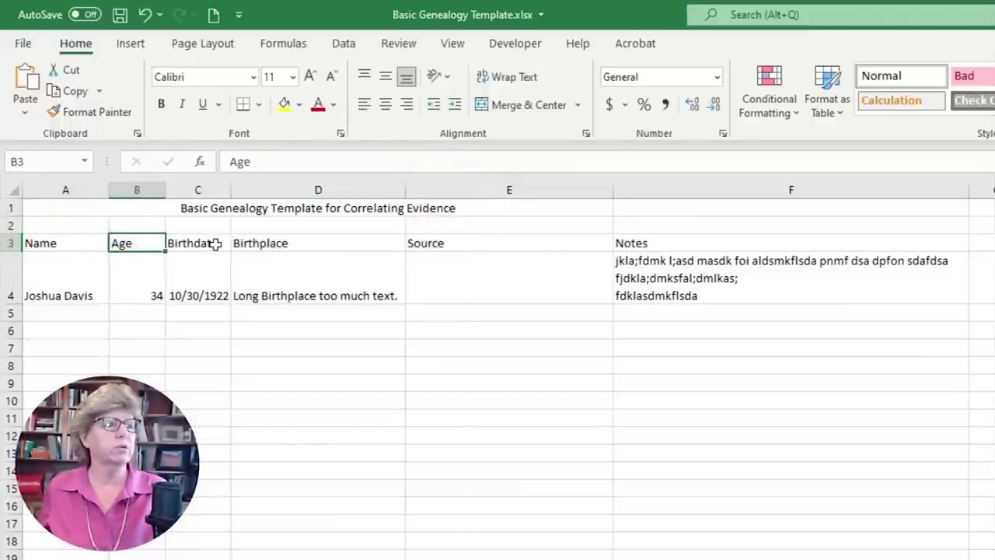
click(492, 245)
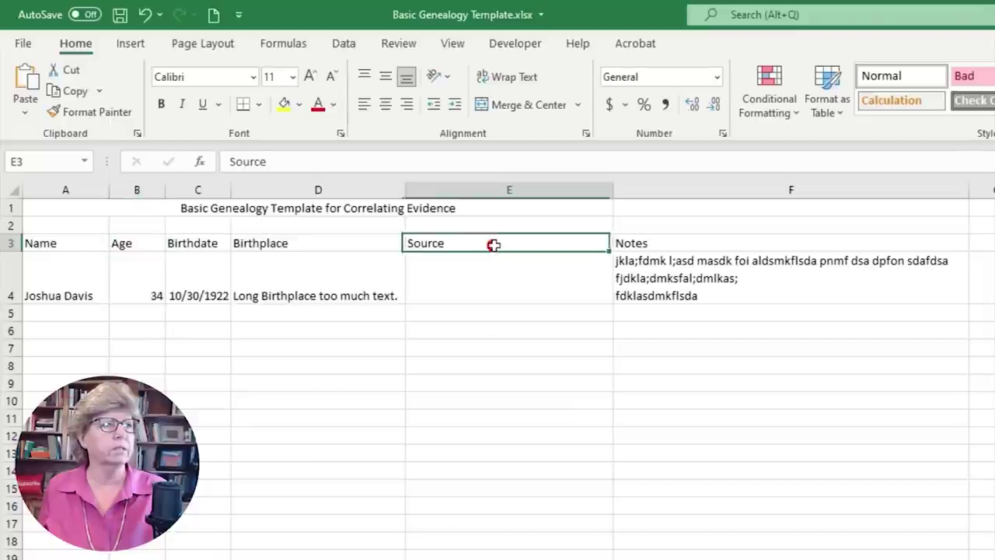
click(553, 308)
click(540, 284)
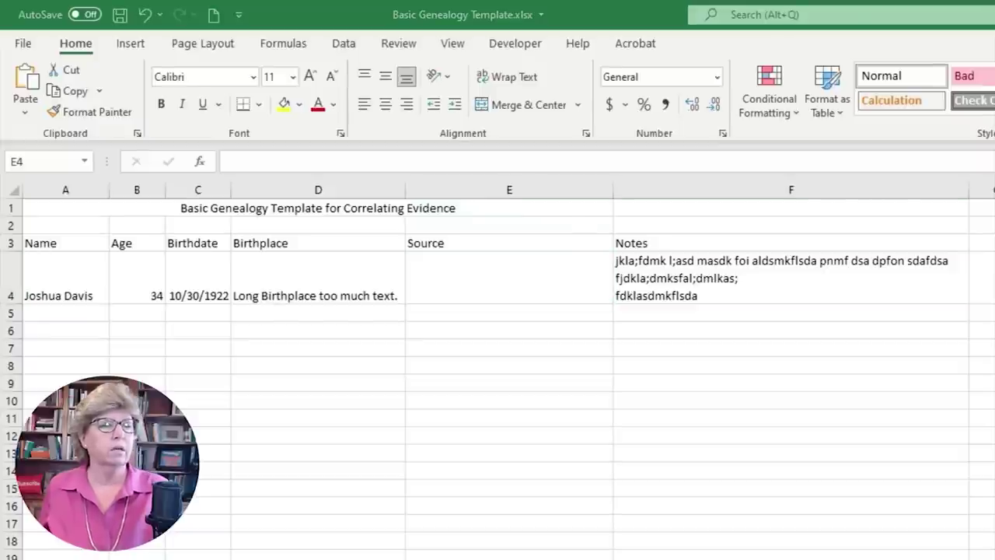
click(457, 279)
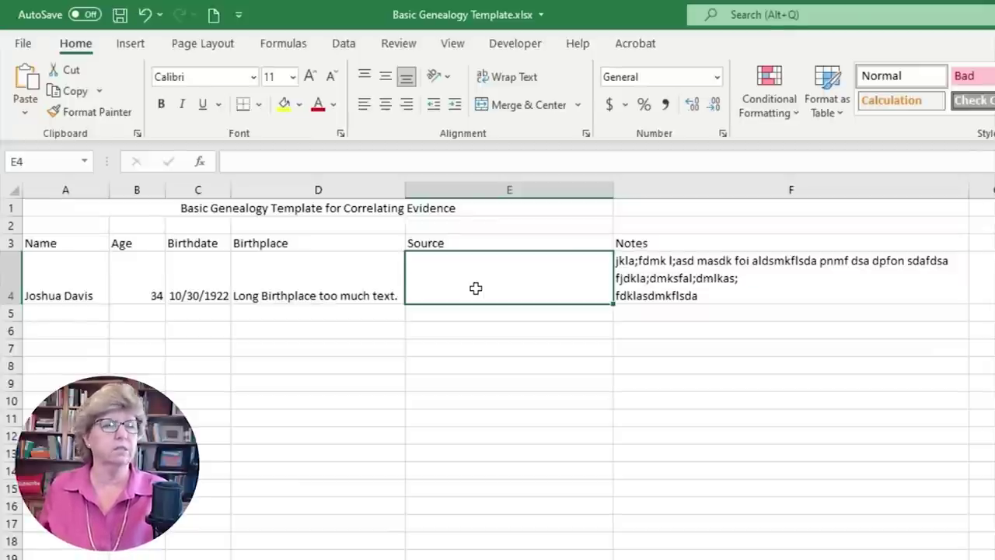
click(473, 286)
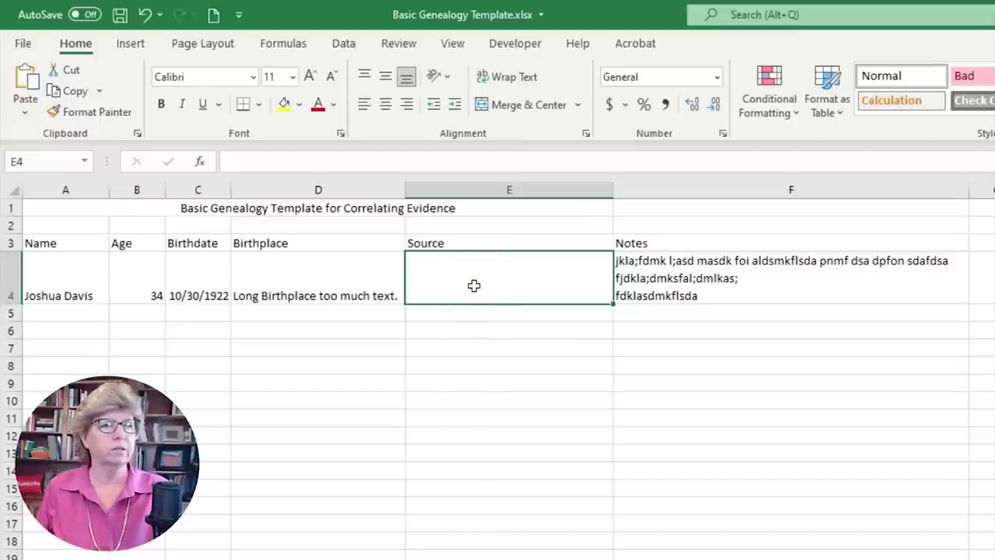
- Enter 'Hyperlink to Ancestry's record. 1850 Census' in E4 and wrap it onto two lines
text(Hyperlink to Ancestr)
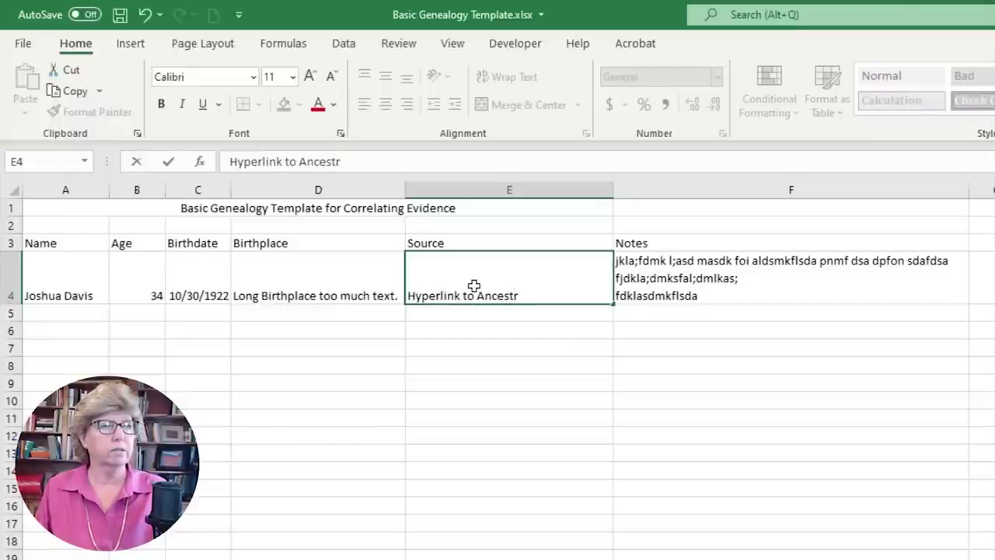
text(y's record.)
key(ctrl+Return)
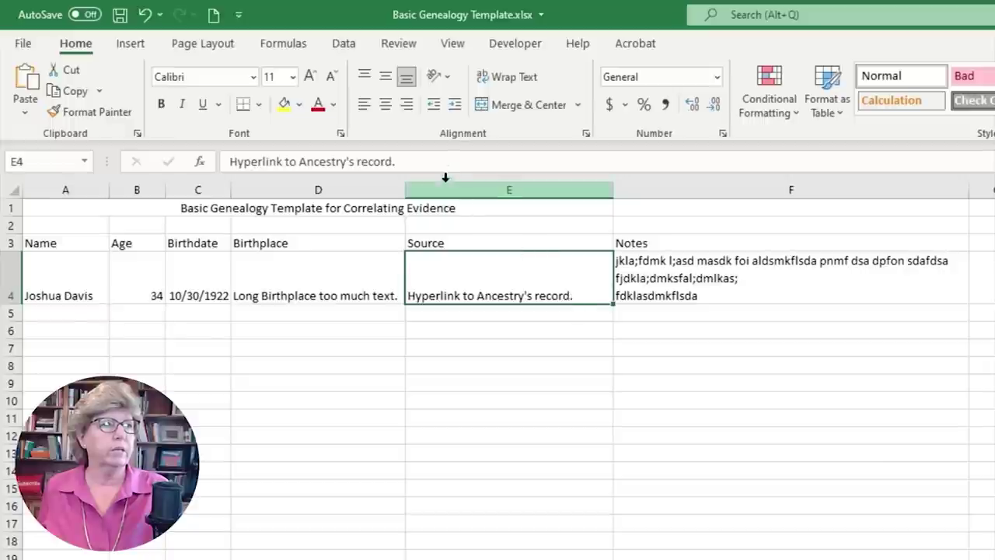
click(443, 161)
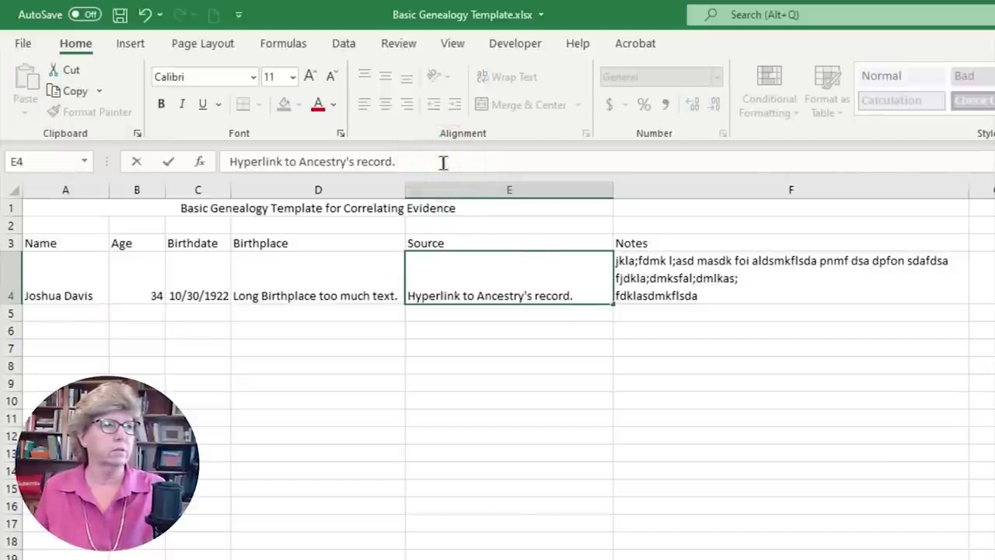
text(18)
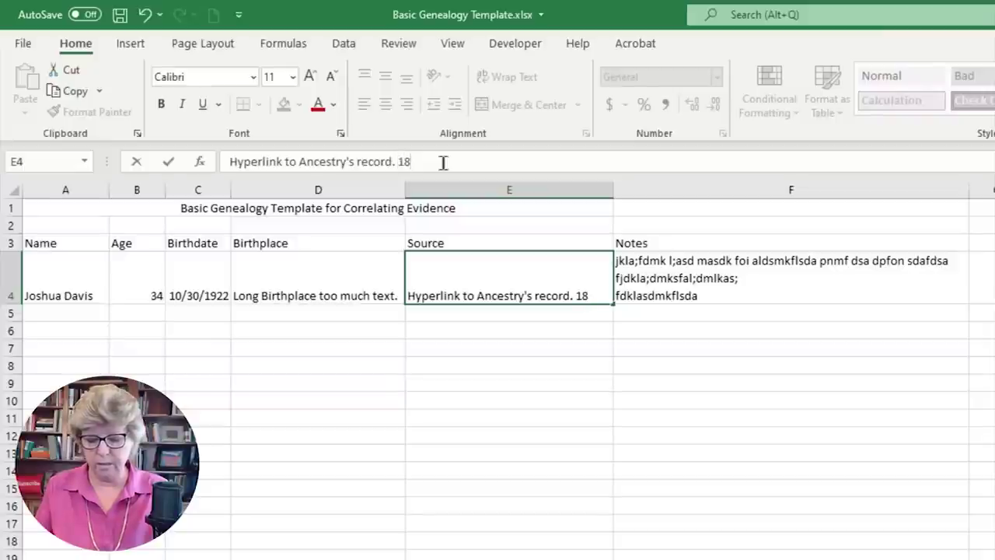
text(50 Census)
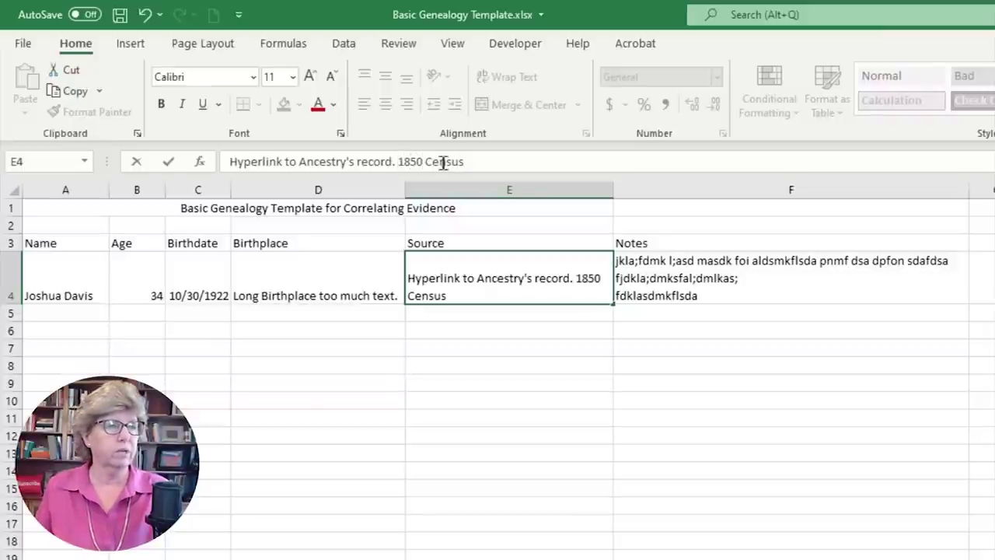
key(Return)
click(553, 307)
click(556, 295)
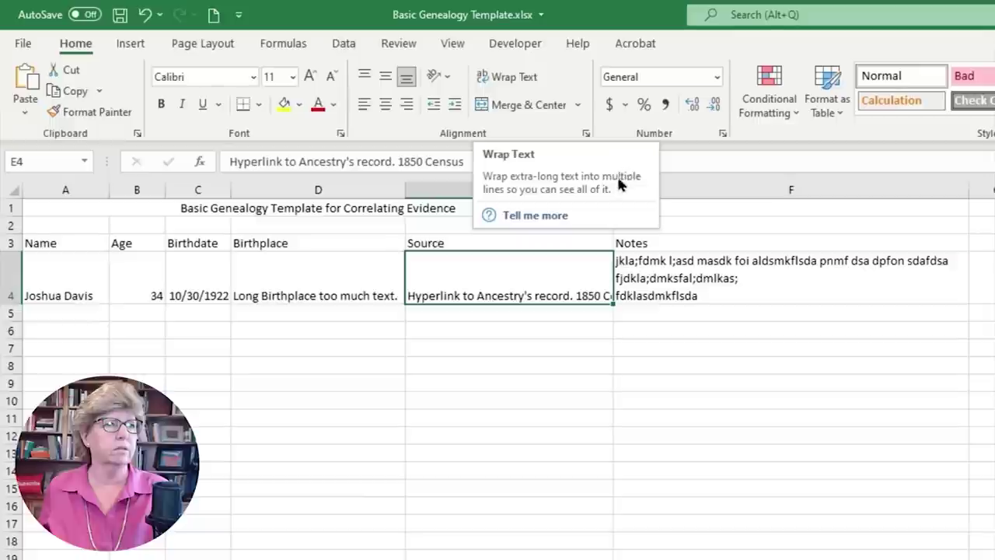
click(524, 77)
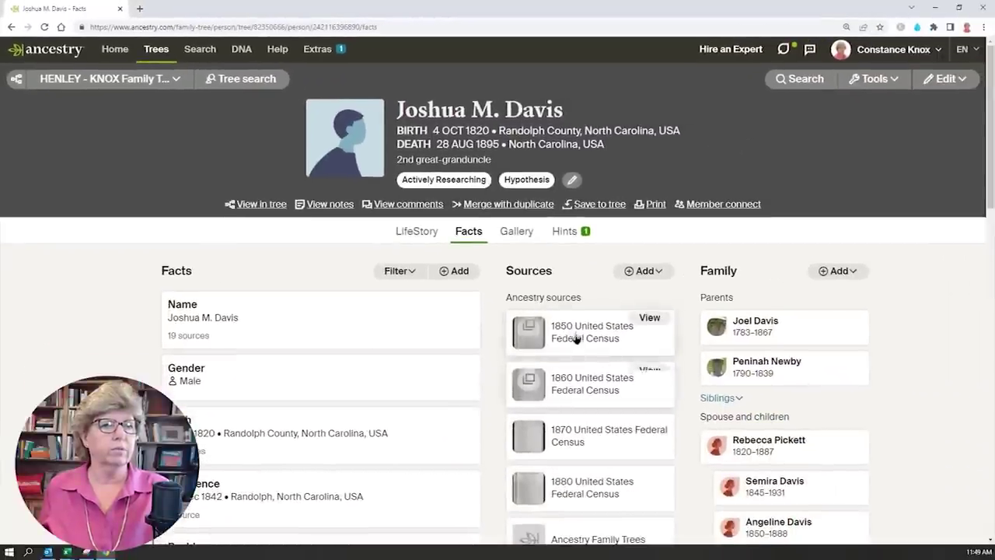
- Open the 1850 census image on Ancestry, copy its web address, and return to Excel's E4
click(648, 319)
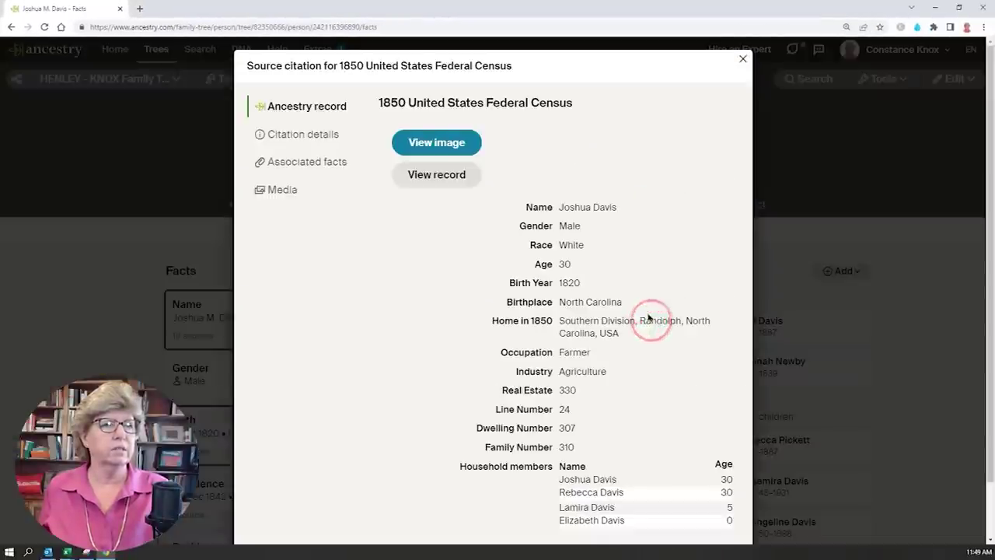
click(521, 142)
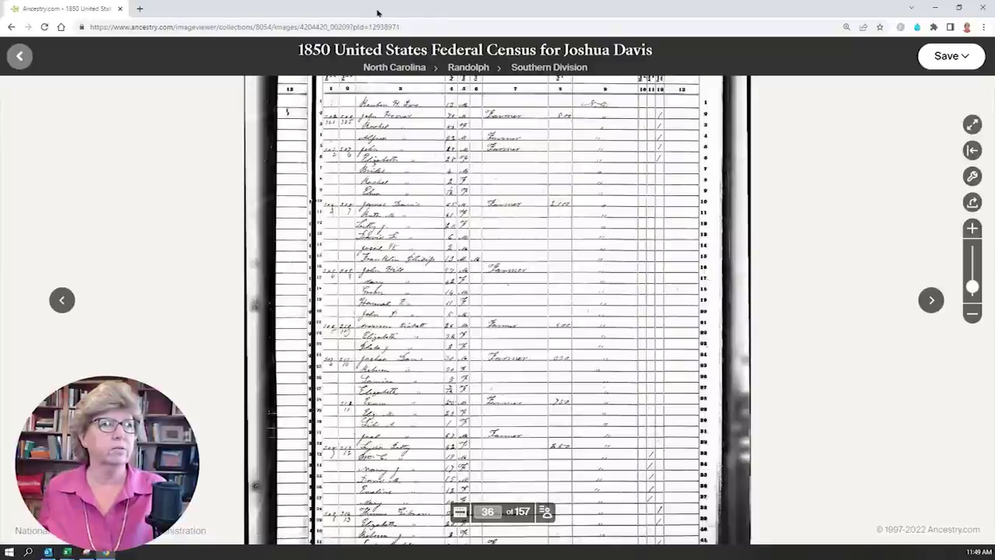
click(449, 26)
key(ctrl+c)
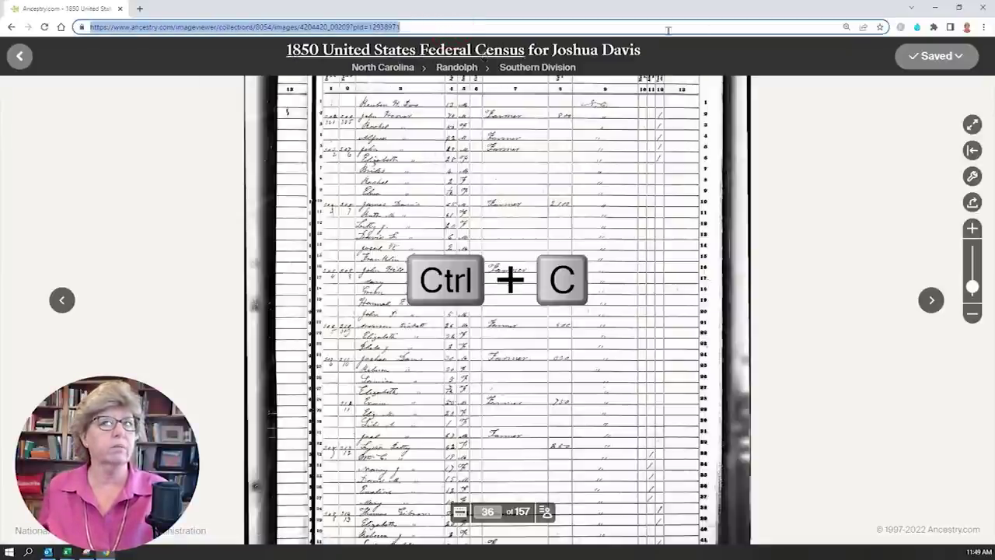
click(911, 8)
click(288, 167)
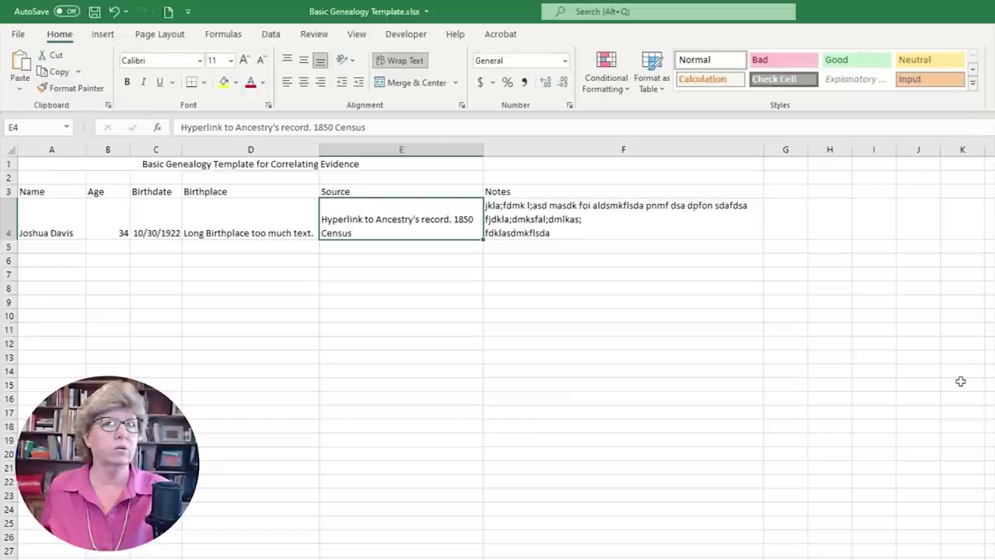
- Insert a hyperlink on E4 pointing to the copied 1850 census image address
click(103, 38)
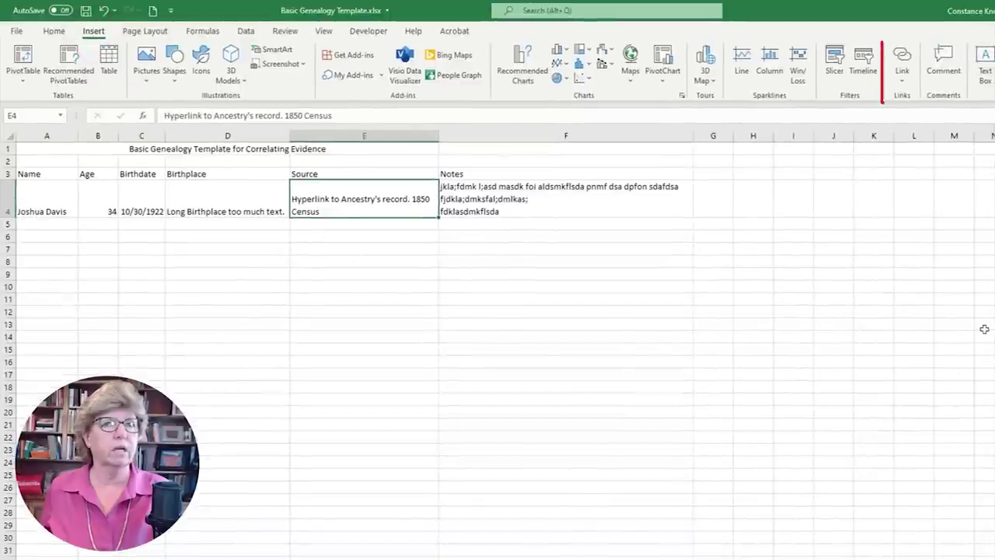
click(902, 63)
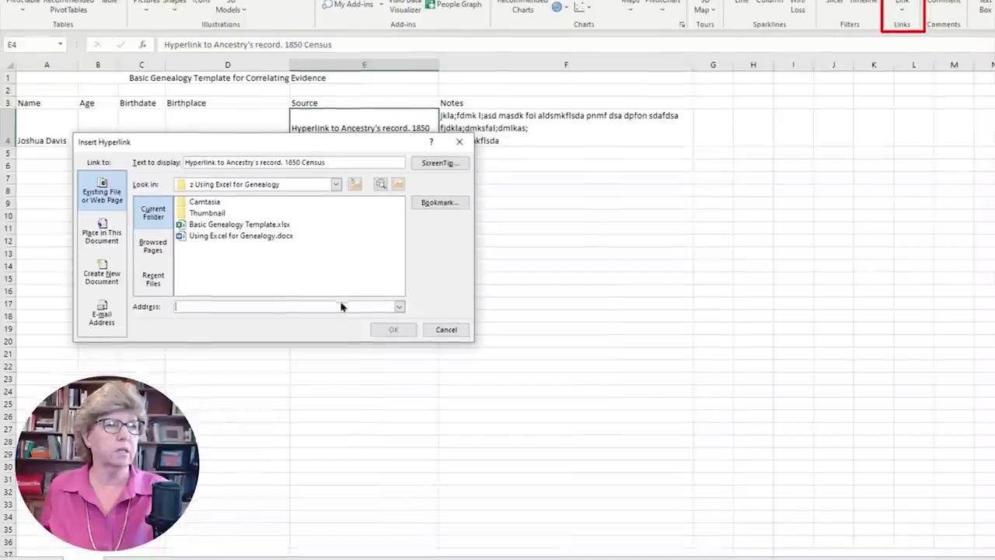
click(337, 376)
key(ctrl+v)
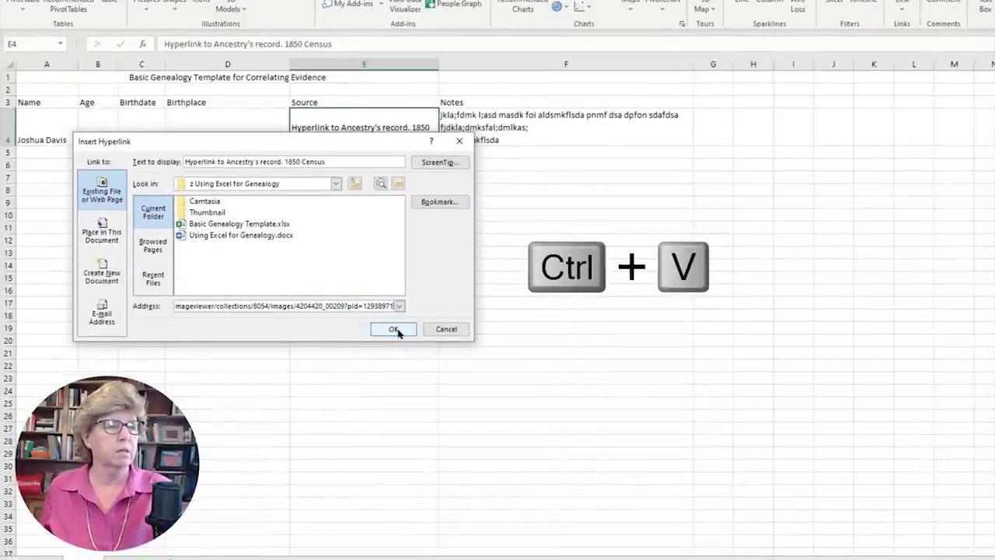
click(394, 329)
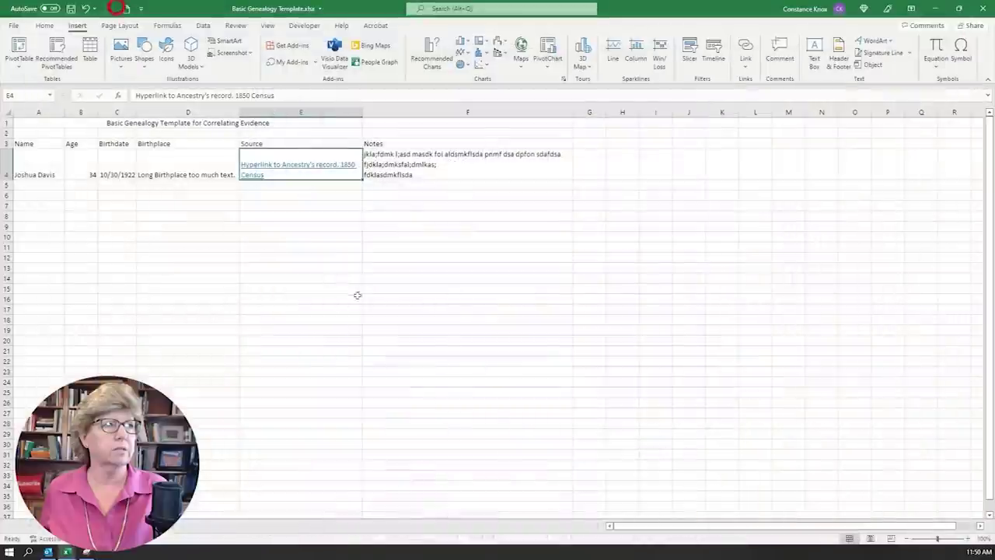
- Test the E4 link by opening the census record full screen, then return to the sheet
click(294, 167)
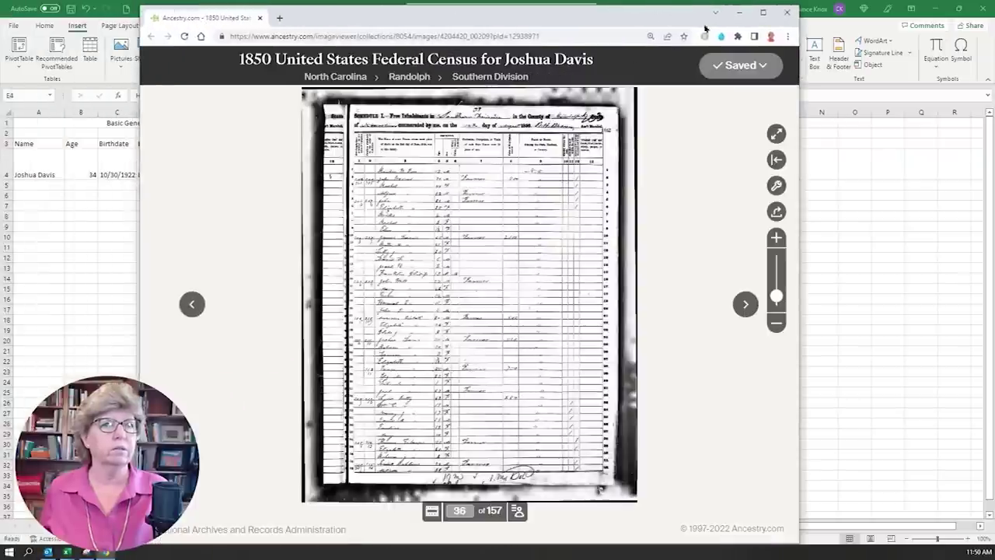
click(762, 12)
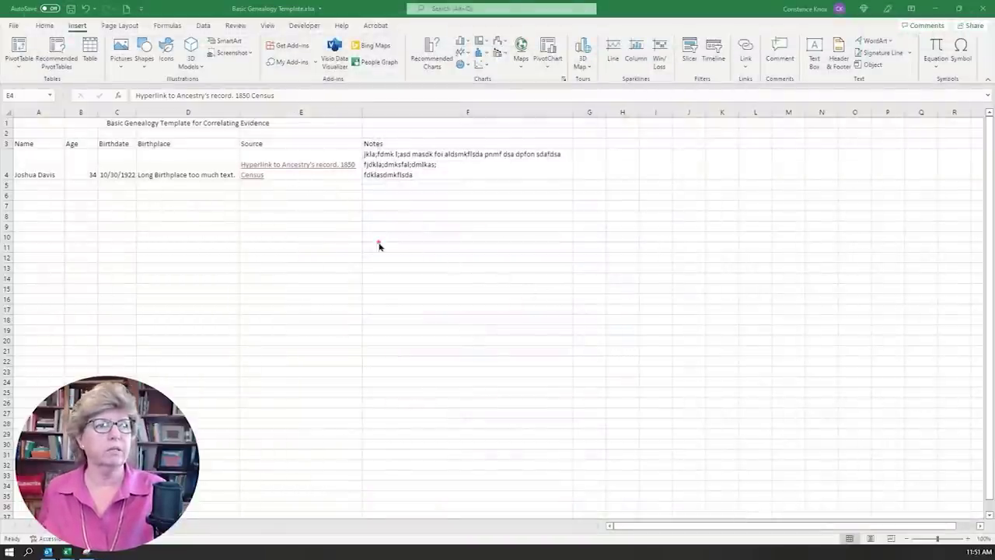
click(236, 226)
click(136, 215)
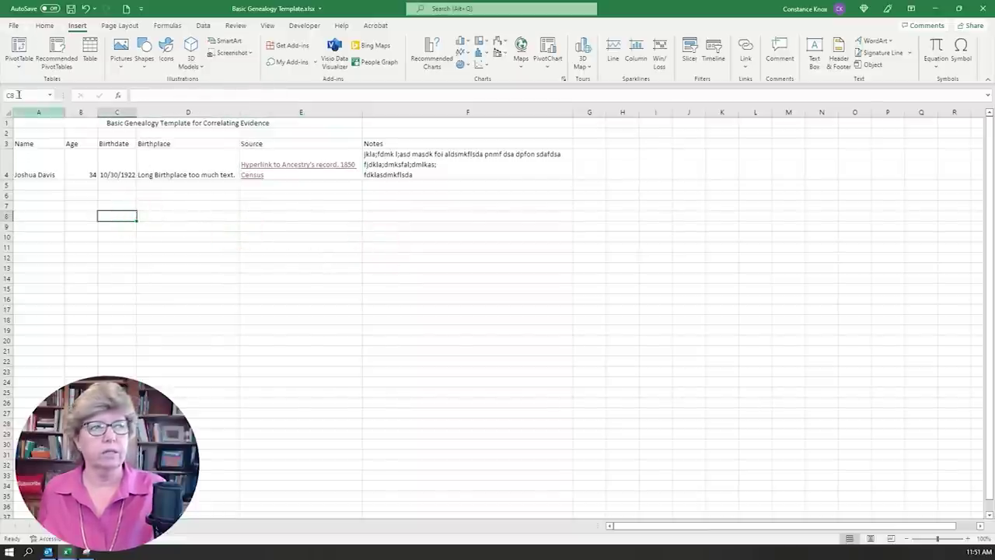
- Save the workbook as Basic Genealogy Template through Save As
click(21, 28)
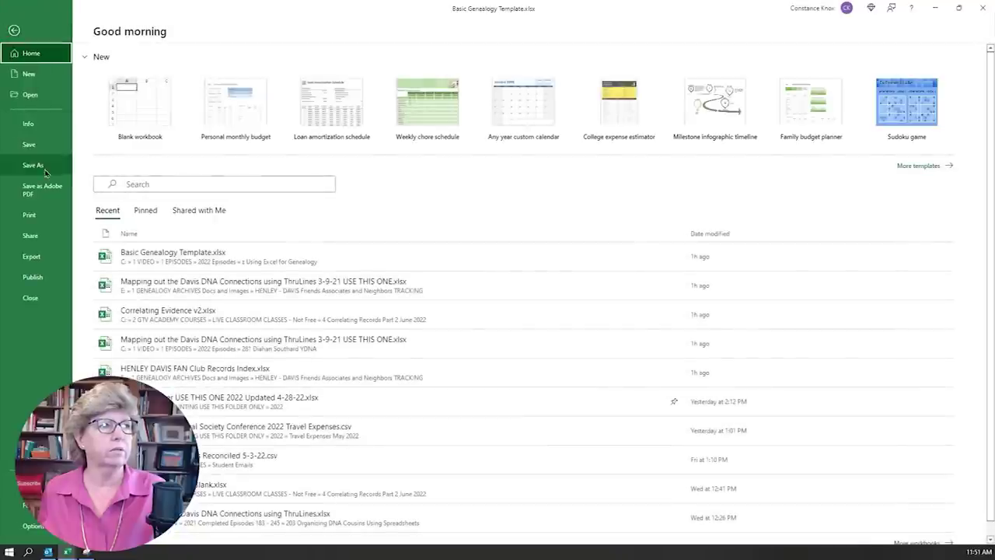
click(44, 168)
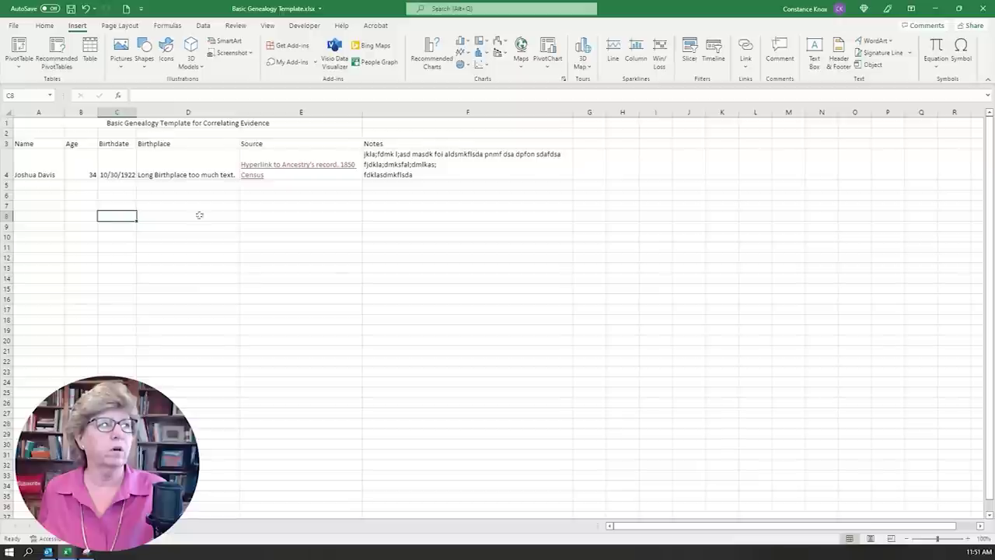
click(249, 277)
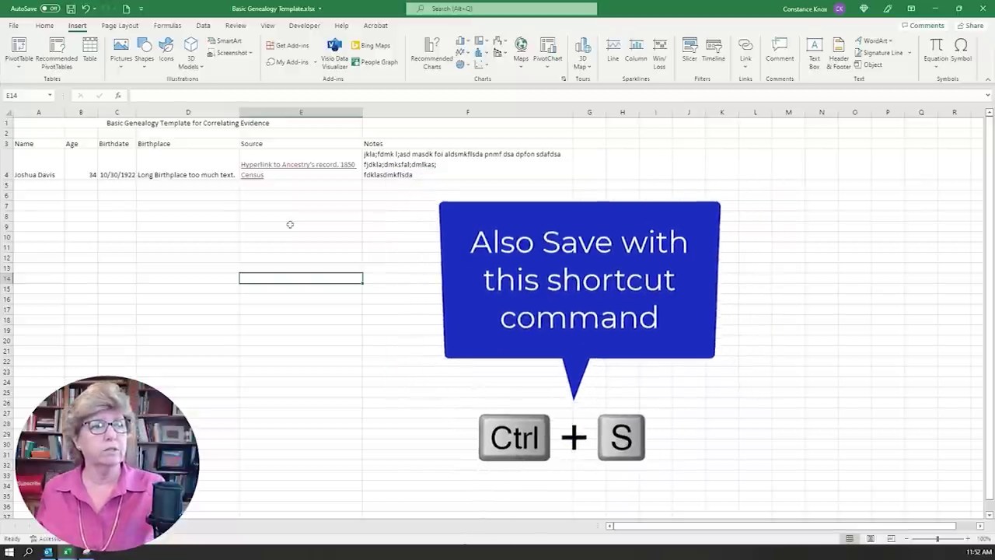
click(164, 224)
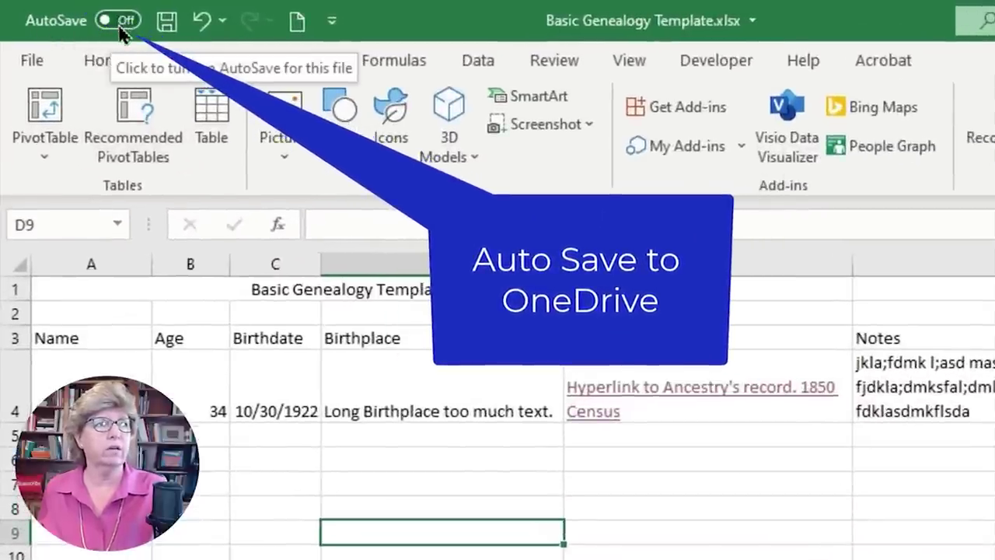
click(115, 24)
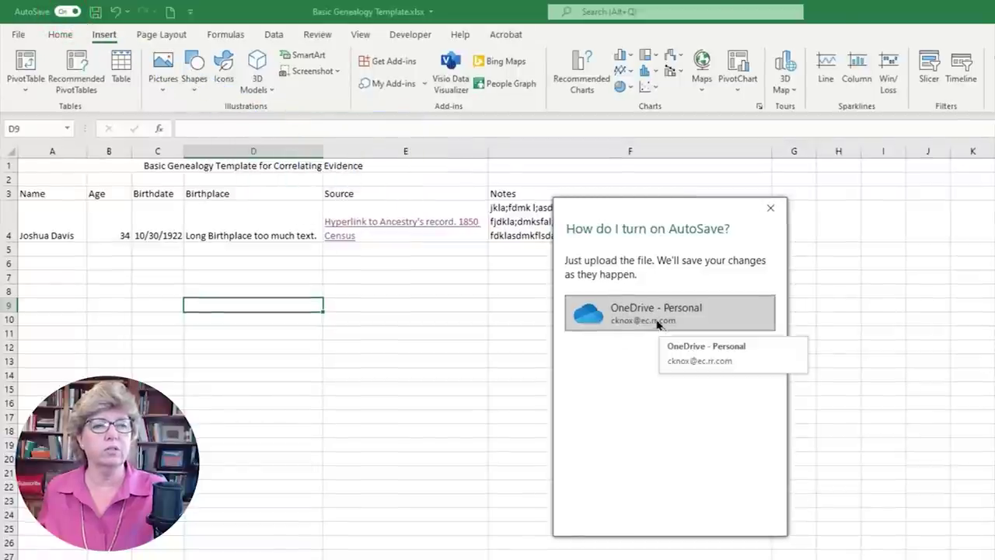
click(771, 208)
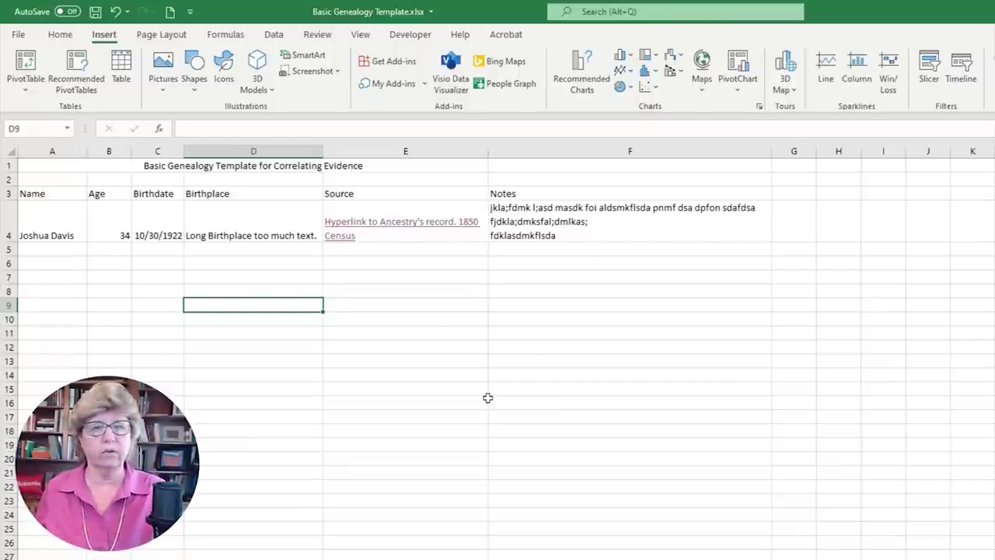
click(485, 347)
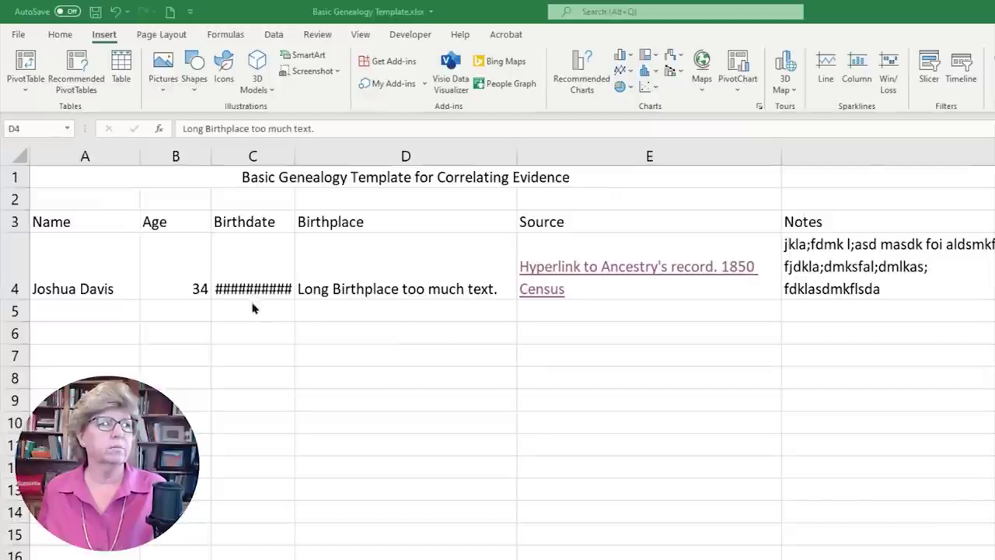
- Autofit column C to show 10/30/1922 and clear the birthplace text in D4
click(254, 267)
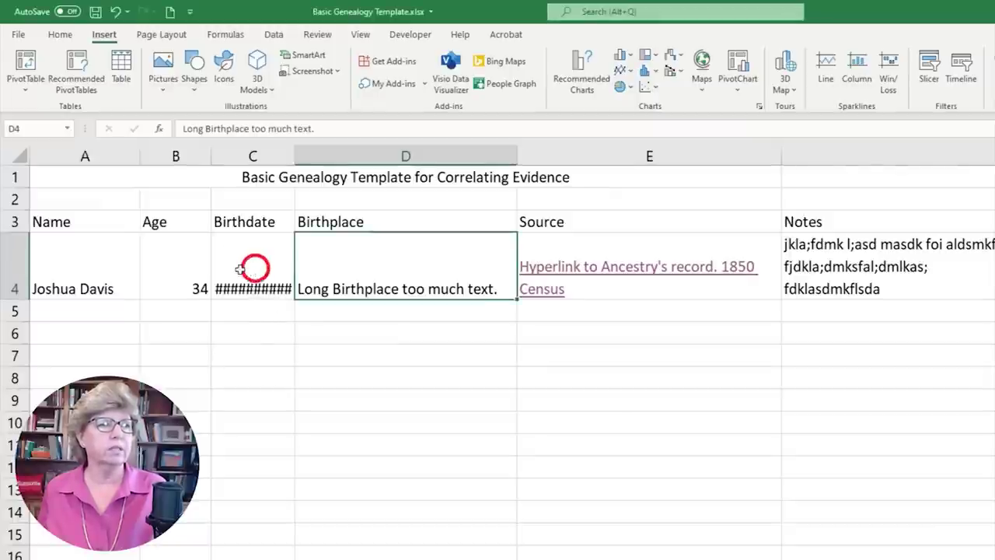
mouse_move(295, 153)
mouse_down()
mouse_move(278, 156)
mouse_move(313, 151)
mouse_move(282, 152)
mouse_up()
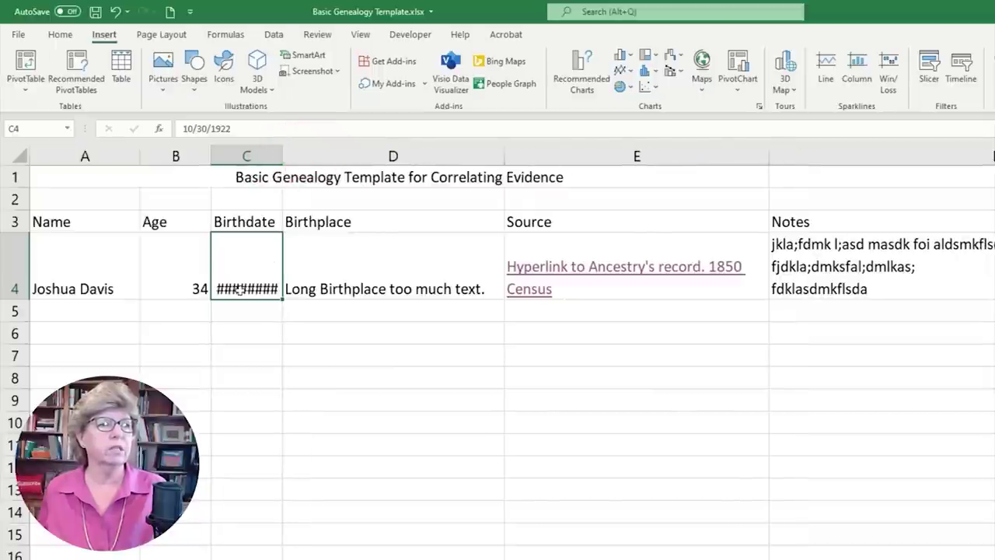
double_click(282, 156)
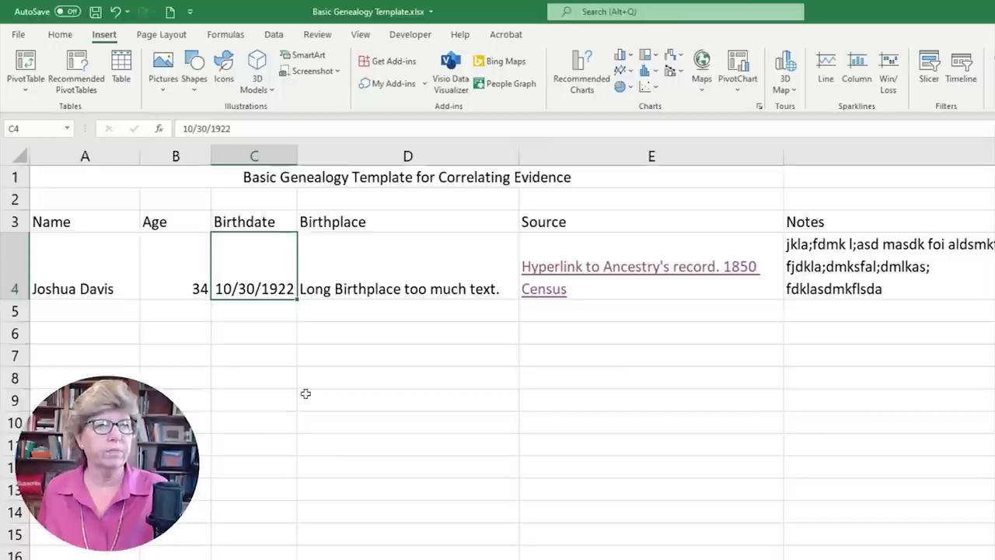
click(396, 293)
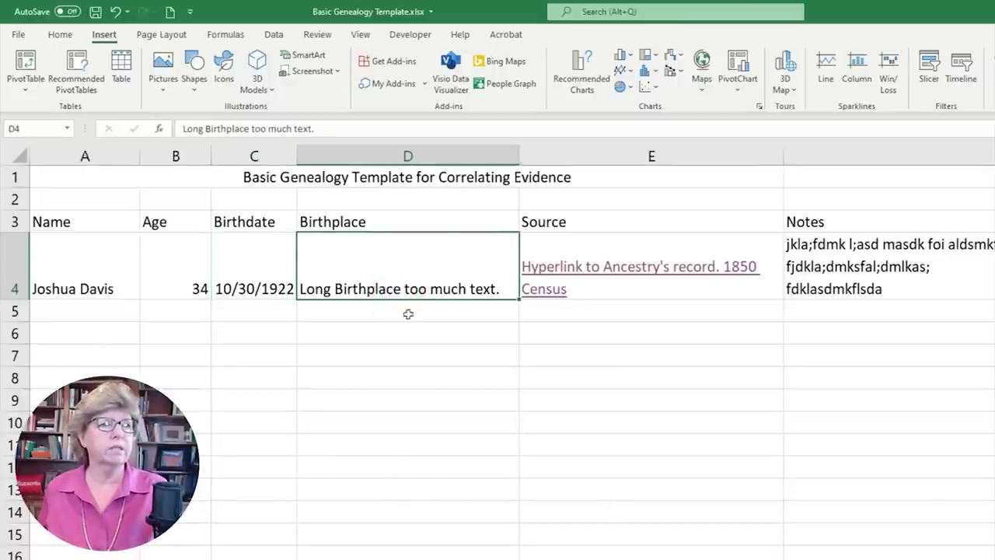
key(BackSpace)
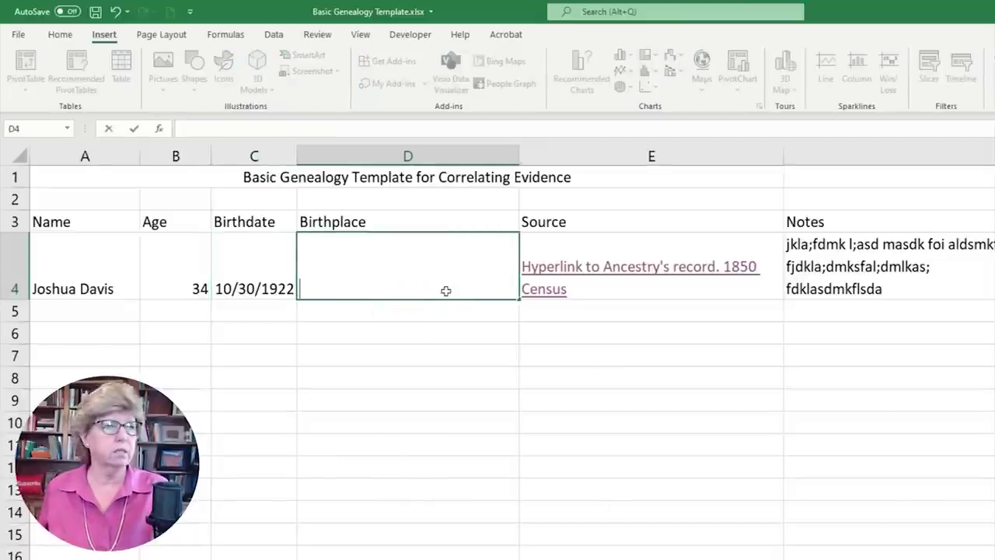
- Enter 'Mistake' in D4, then undo it along with several earlier changes
text(Mistake)
click(537, 397)
click(399, 269)
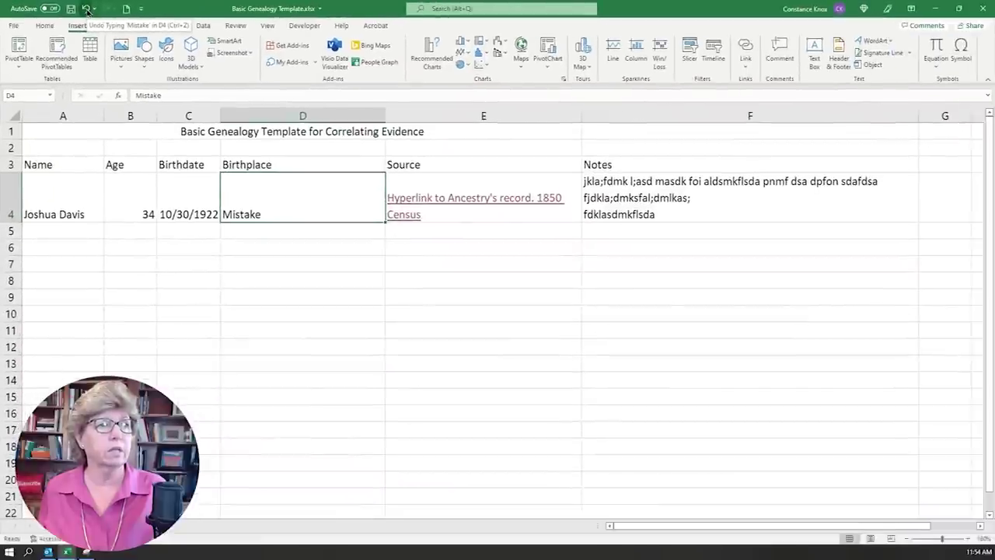
click(87, 9)
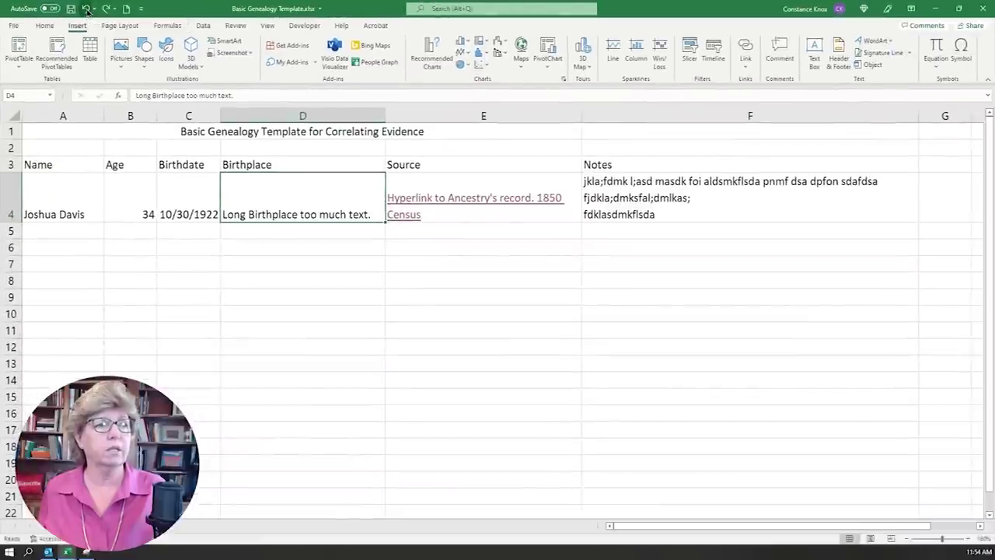
click(87, 8)
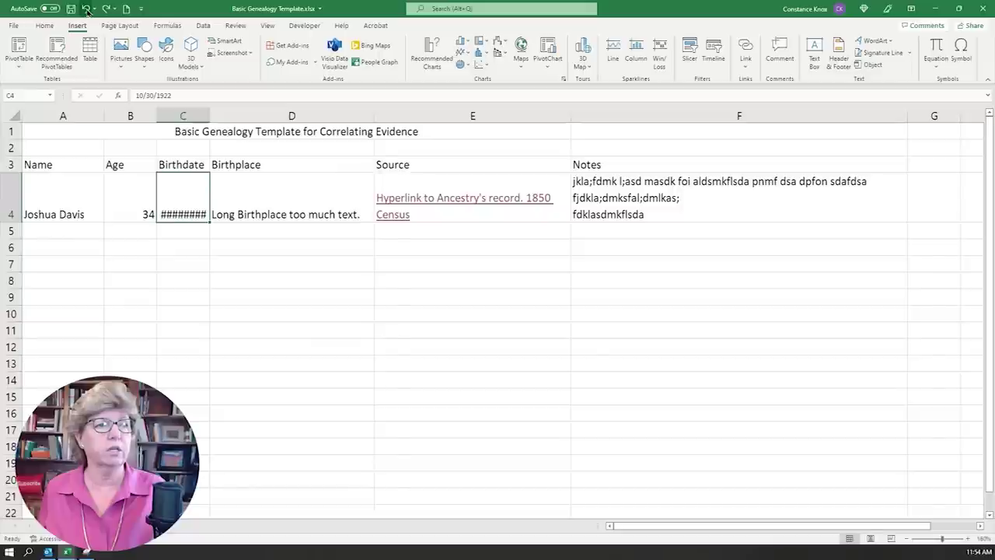
click(86, 8)
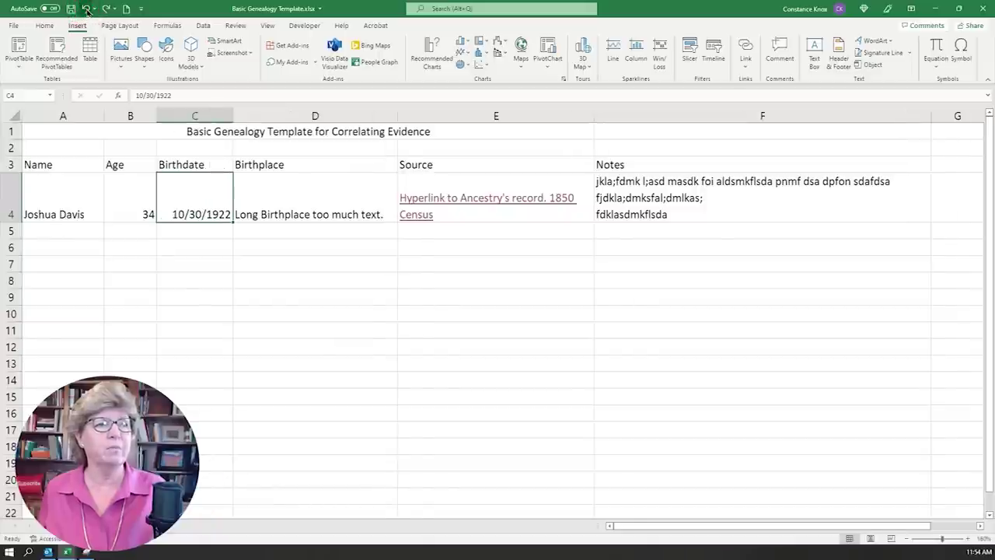
click(86, 8)
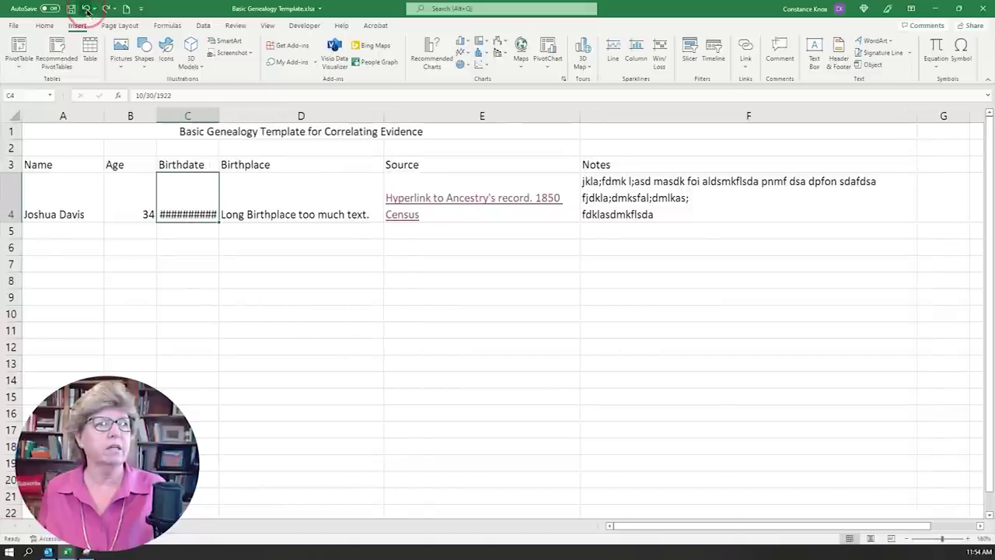
click(86, 9)
click(87, 9)
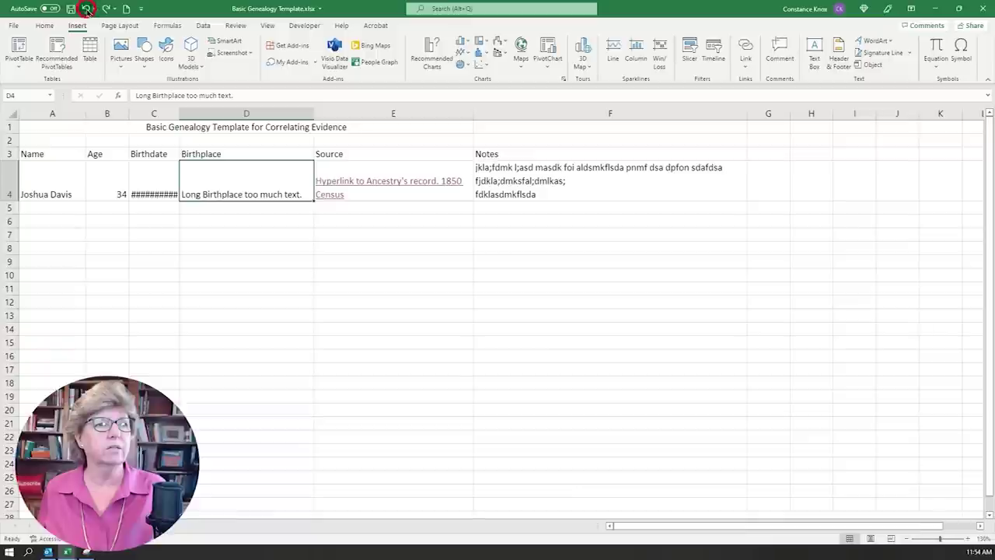
click(87, 8)
click(86, 8)
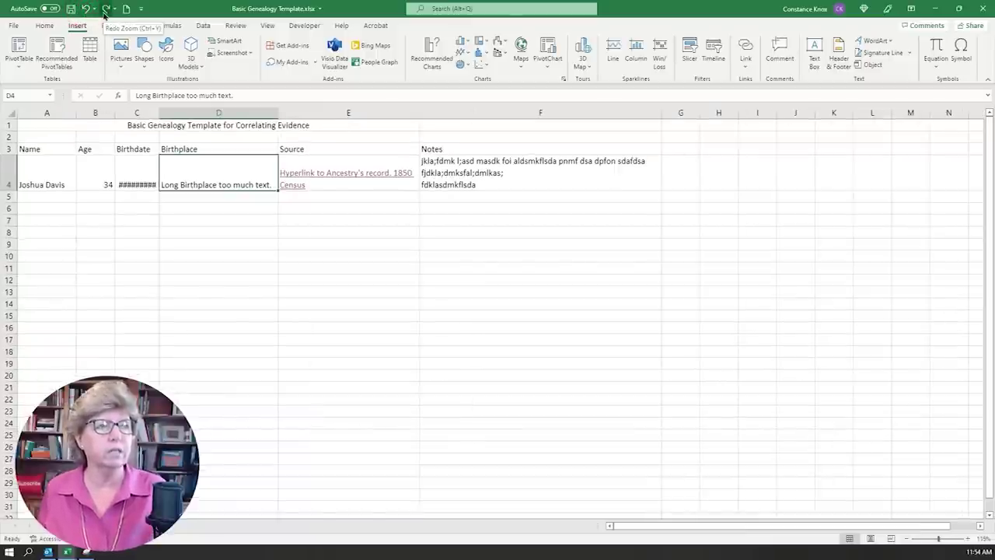
- Redo the undone changes back to the Mistake entry, then undo 'Mistake' once more
click(105, 9)
click(105, 9)
click(105, 10)
click(105, 9)
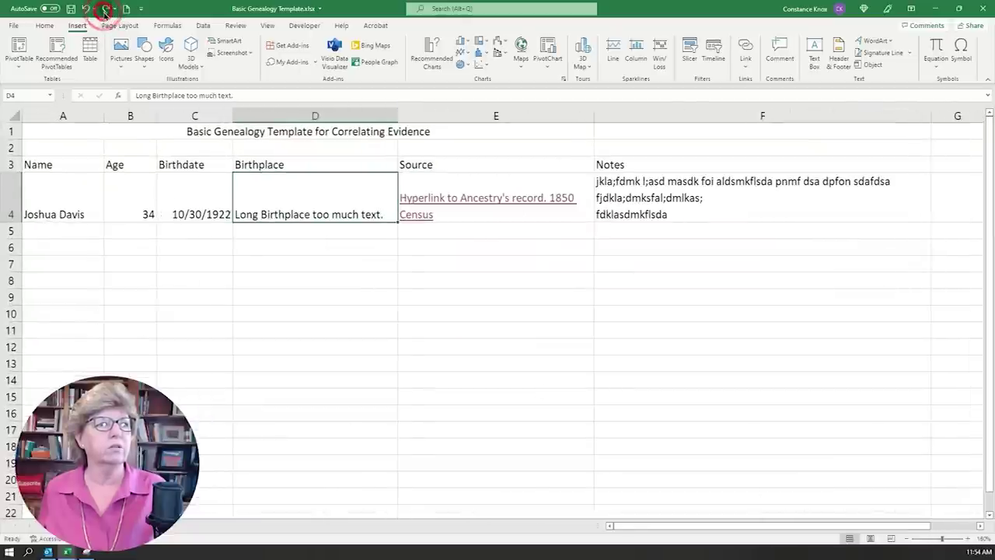
click(105, 9)
click(105, 9)
click(105, 9)
click(105, 9)
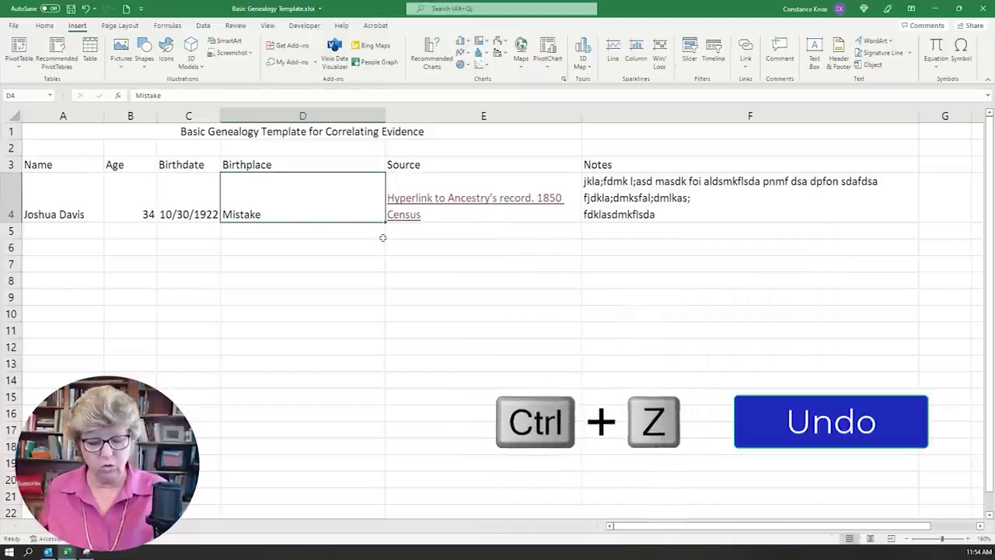
key(ctrl+z)
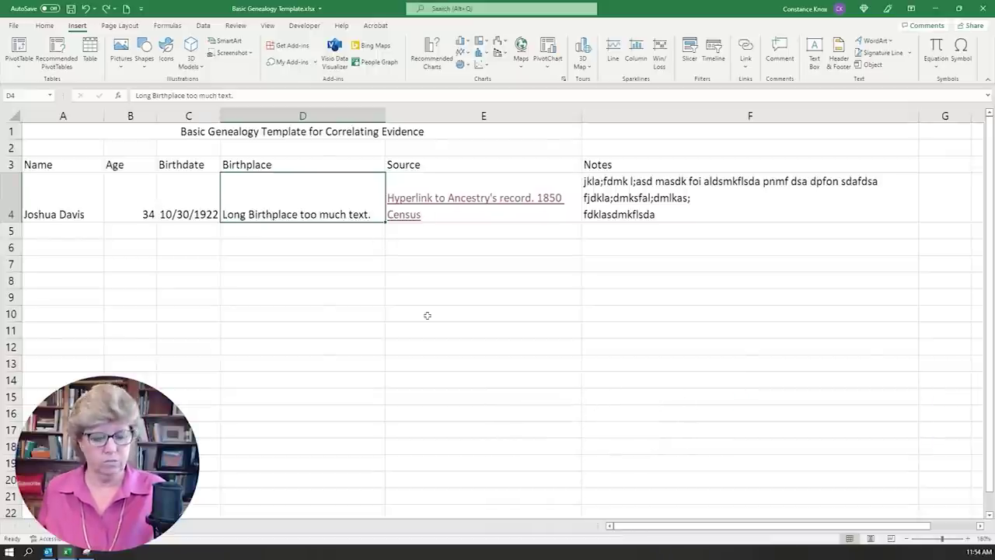
- Cut the birthplace text from D4, paste it into D6, then drag it back up to D4
key(ctrl+x)
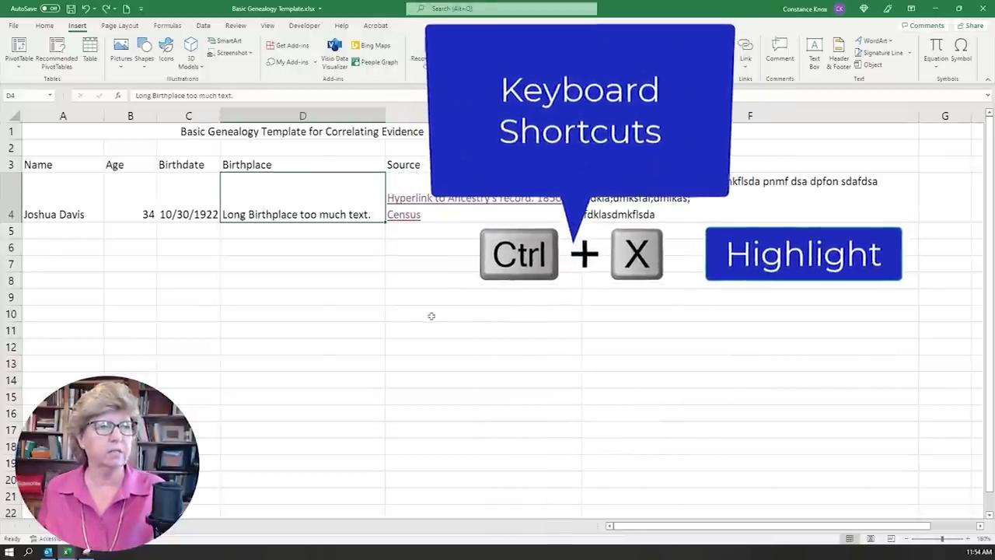
click(329, 247)
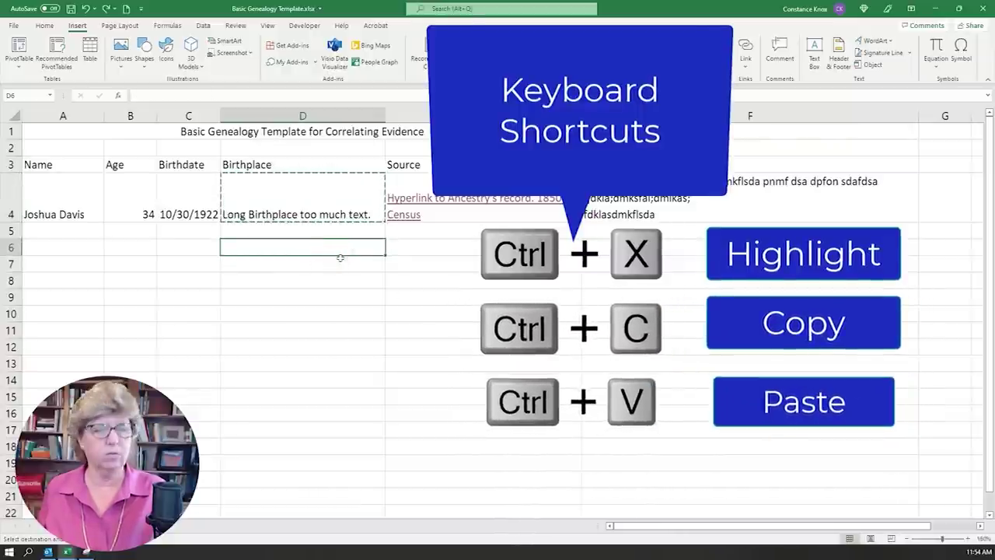
key(ctrl+v)
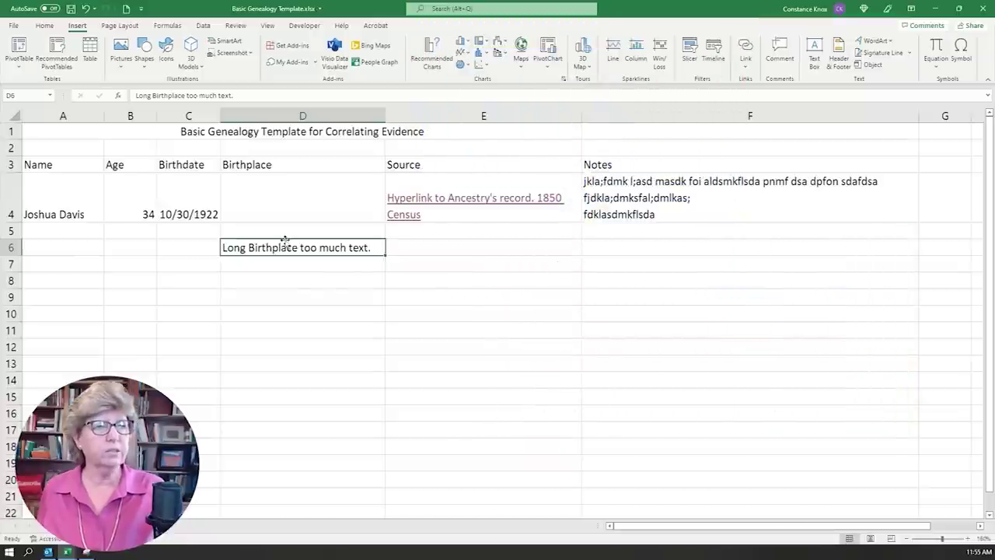
click(356, 238)
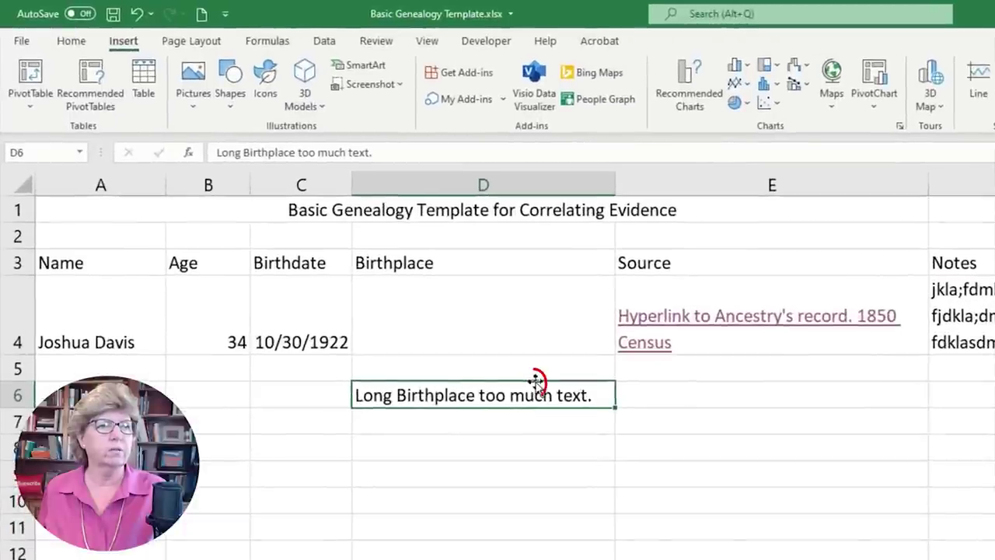
drag(535, 380, 515, 337)
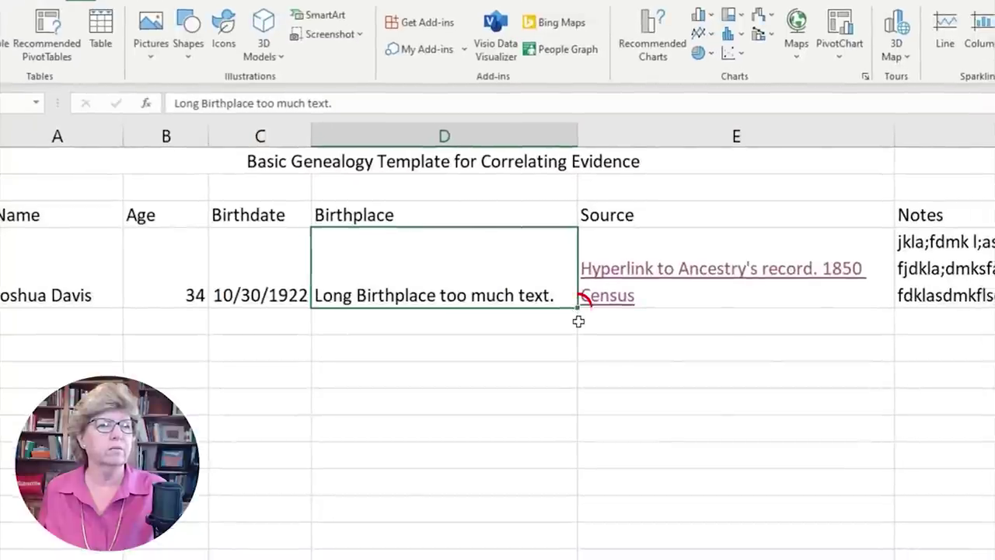
- Fill the birthplace text down to D16, then delete it from D5:D16 again
click(578, 309)
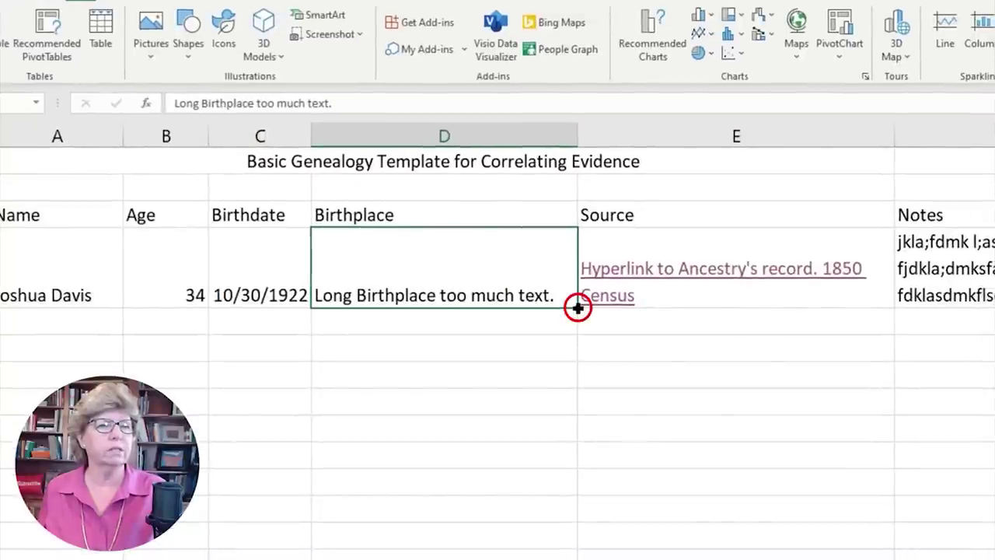
mouse_move(577, 309)
mouse_down()
mouse_move(578, 506)
mouse_move(589, 559)
mouse_up()
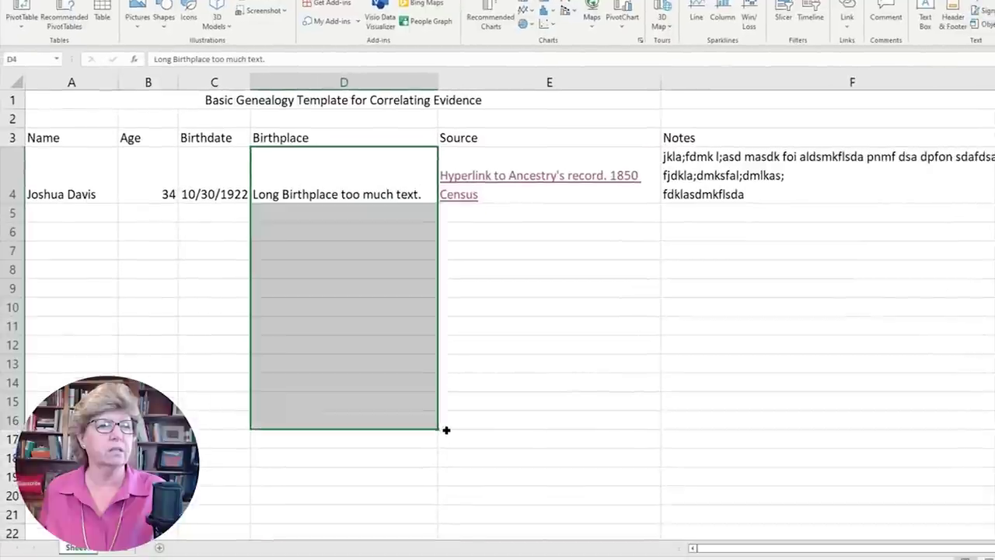
drag(447, 430, 446, 430)
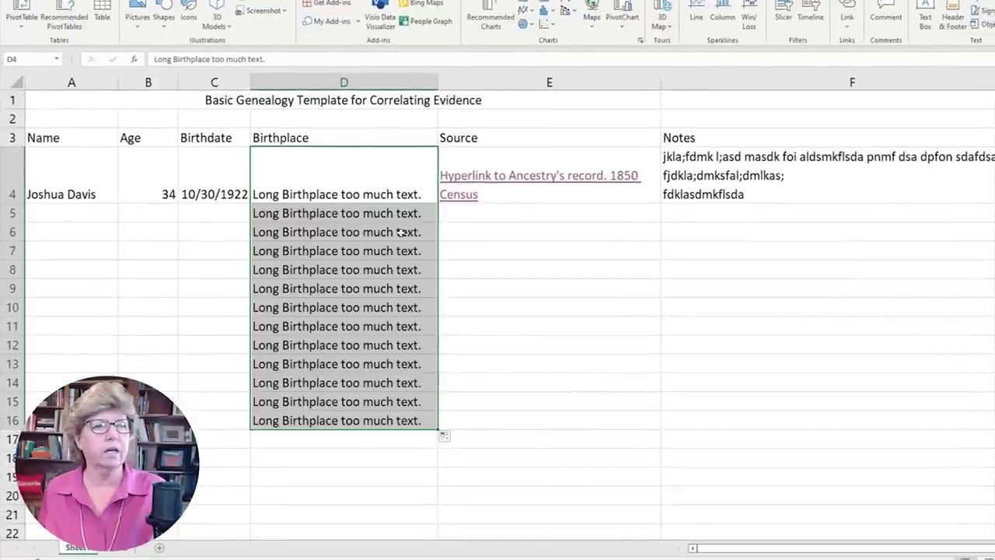
drag(384, 217, 404, 422)
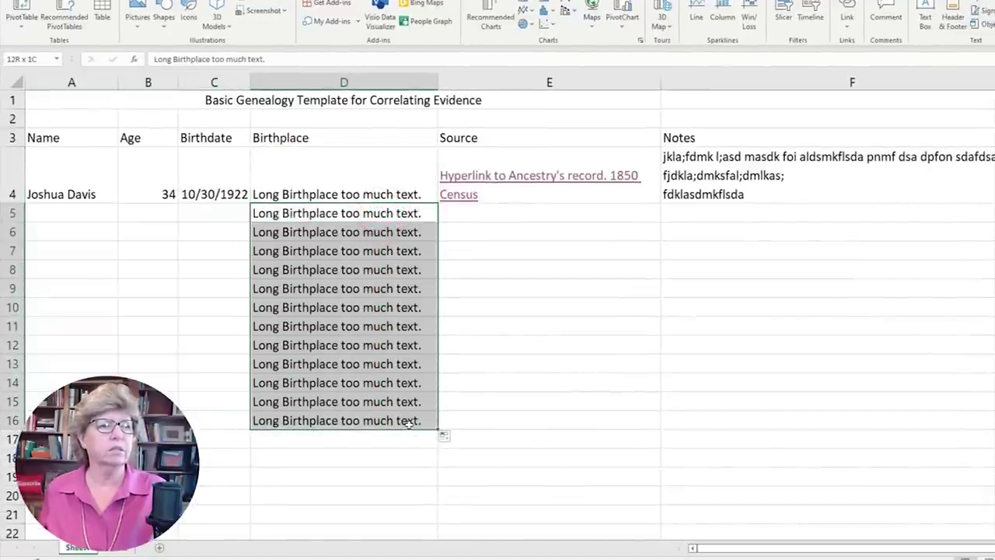
key(Delete)
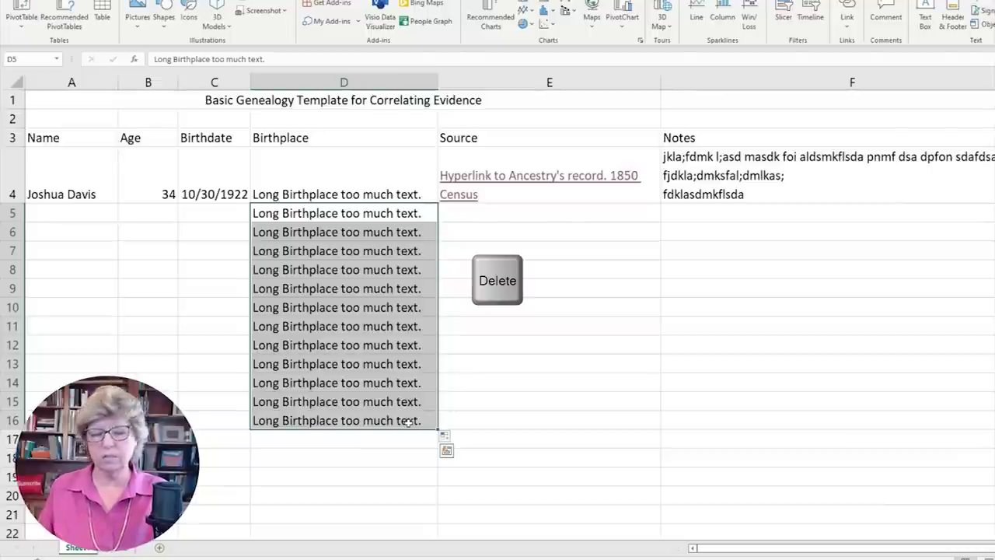
click(457, 397)
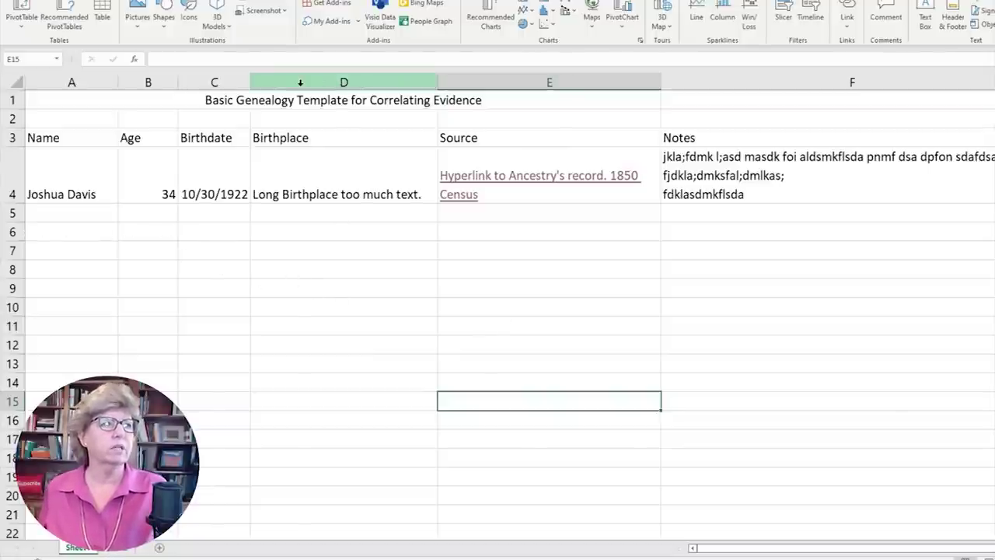
click(477, 80)
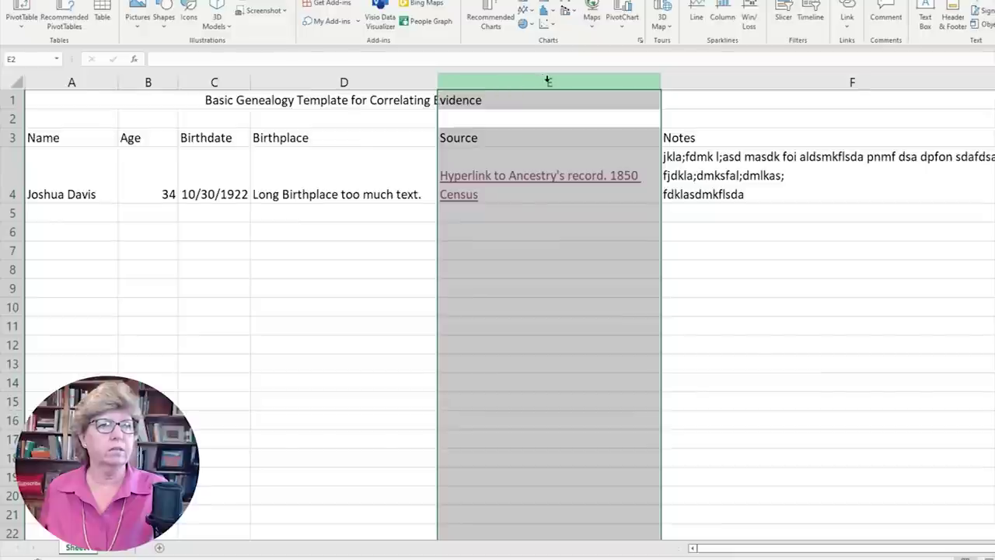
click(519, 128)
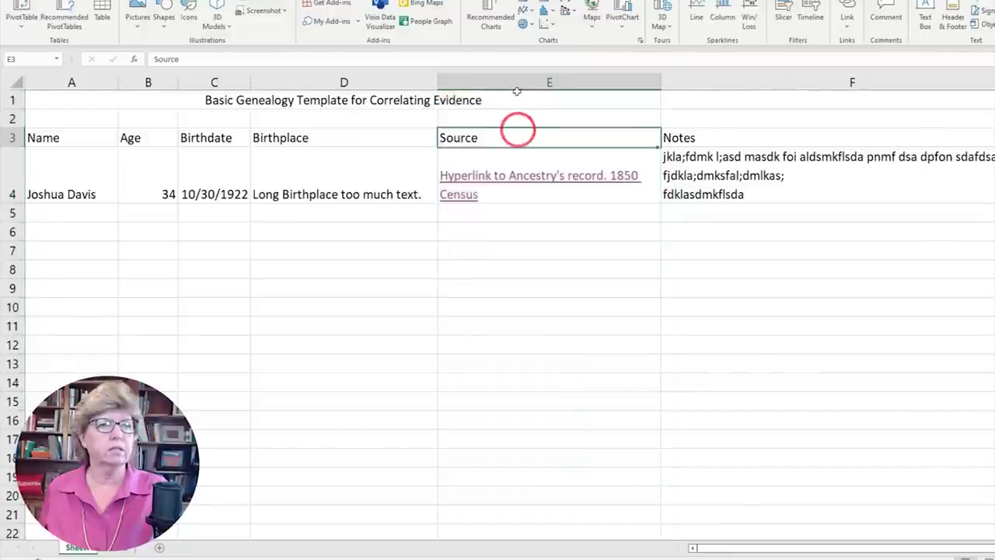
click(516, 81)
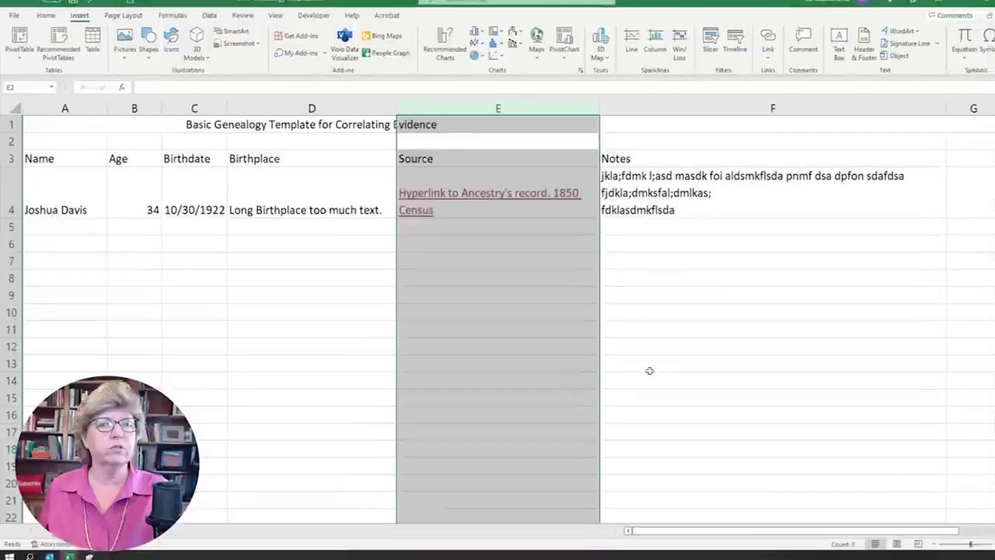
click(46, 15)
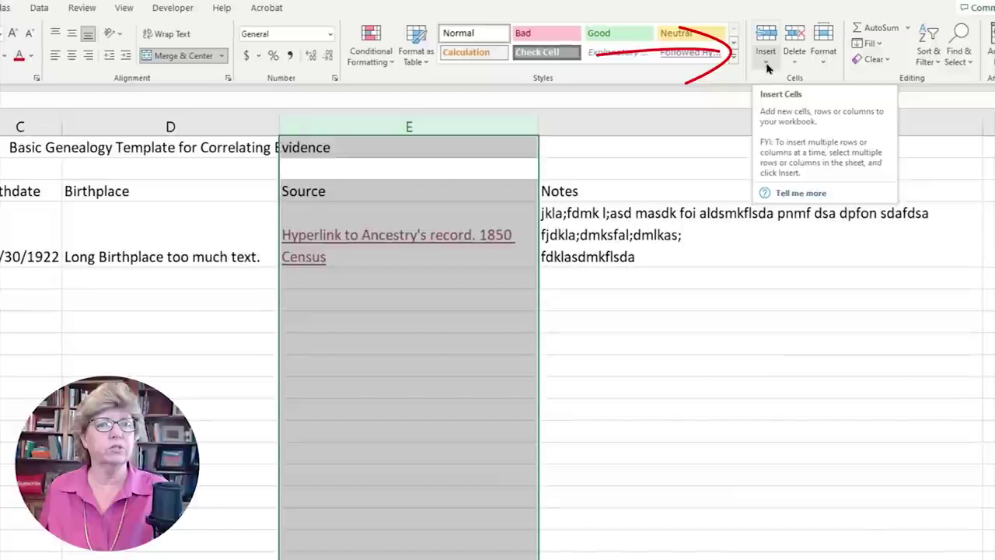
click(767, 68)
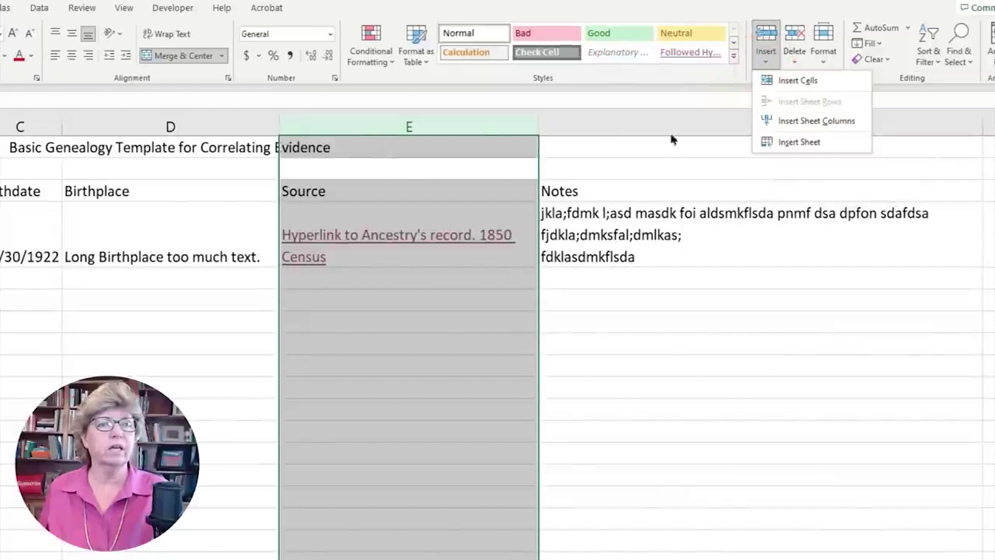
click(764, 36)
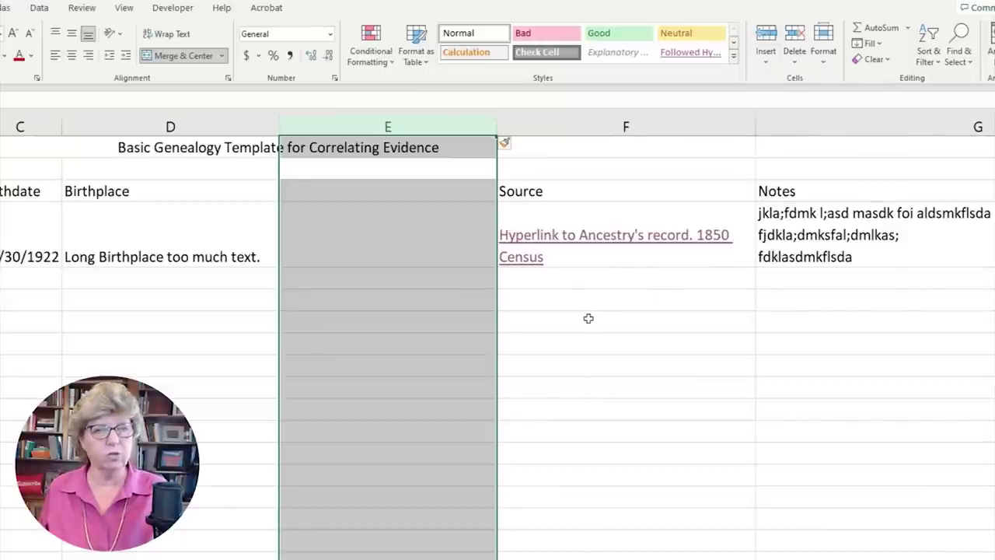
key(ctrl+z)
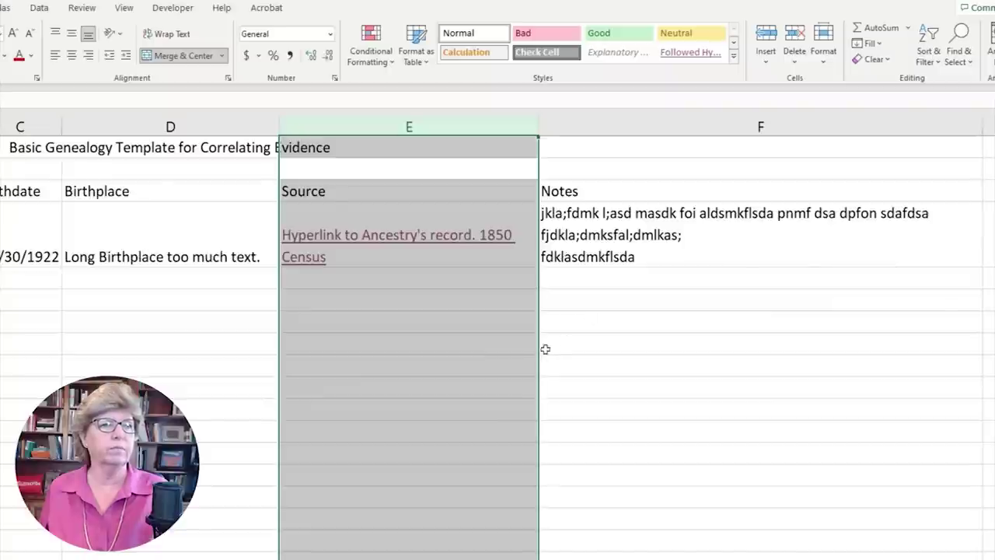
click(545, 347)
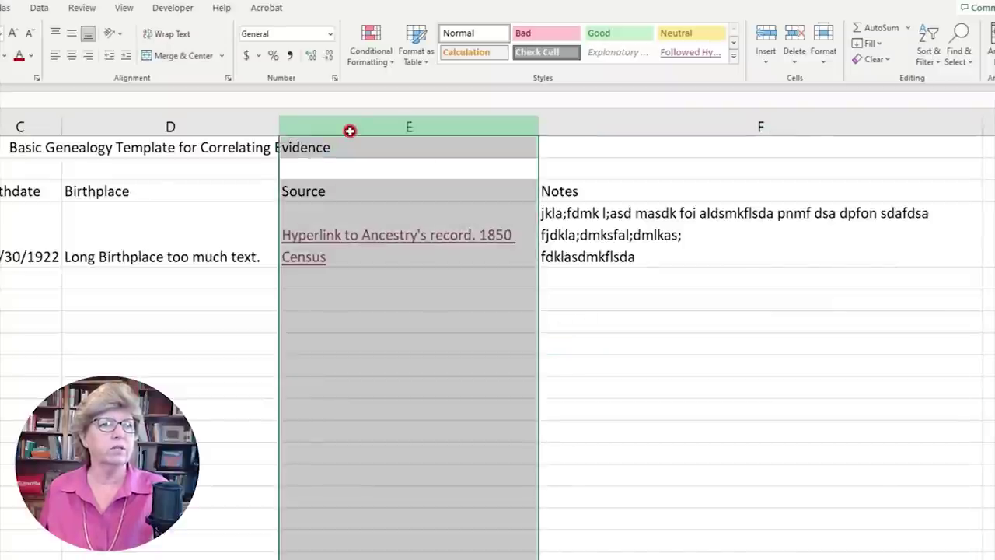
click(351, 128)
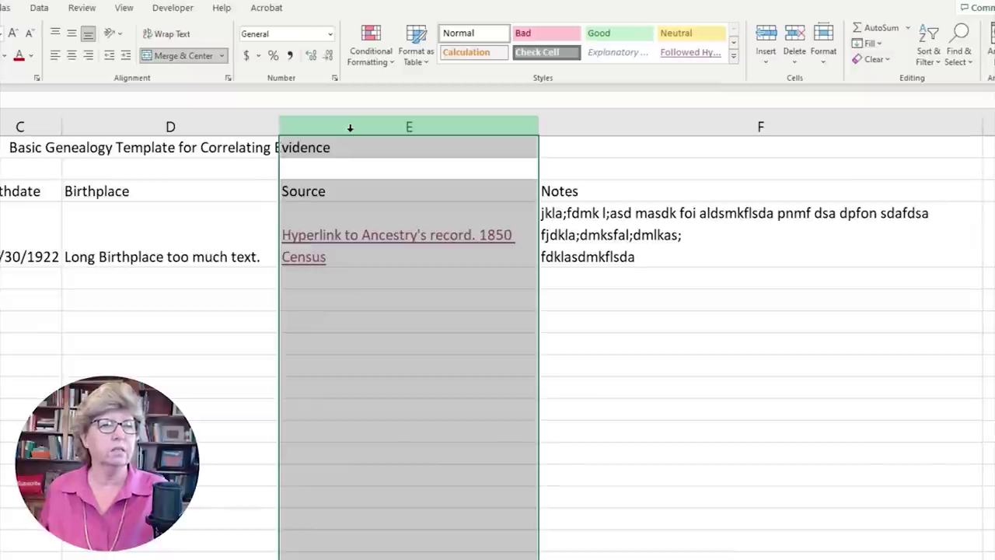
right_click(350, 128)
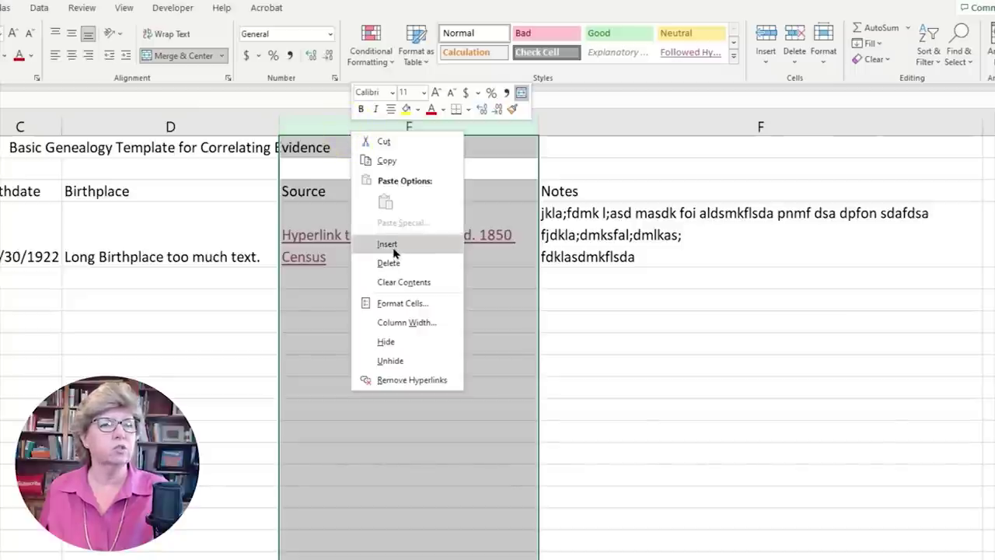
- Insert a blank column E before Source and head it Father's Birthplace
click(392, 245)
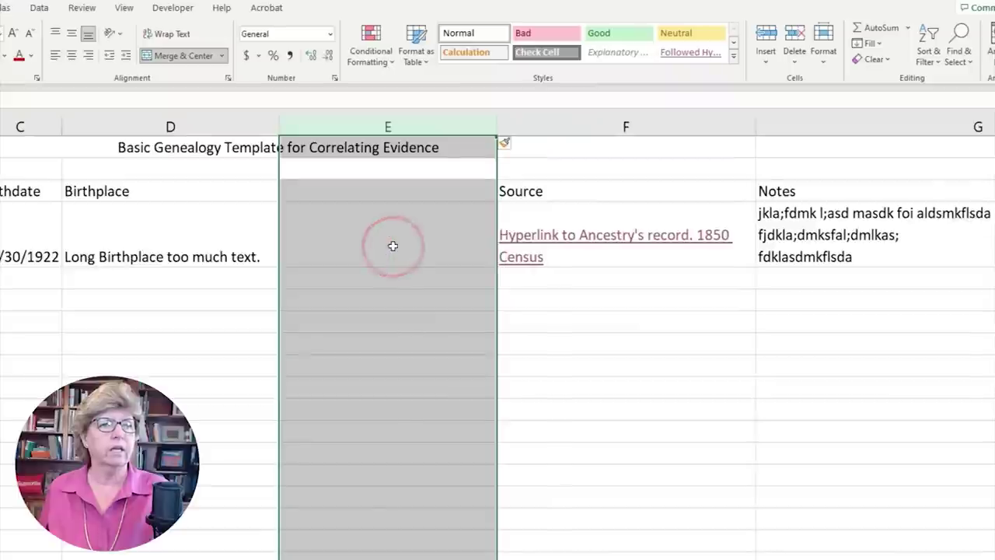
click(388, 187)
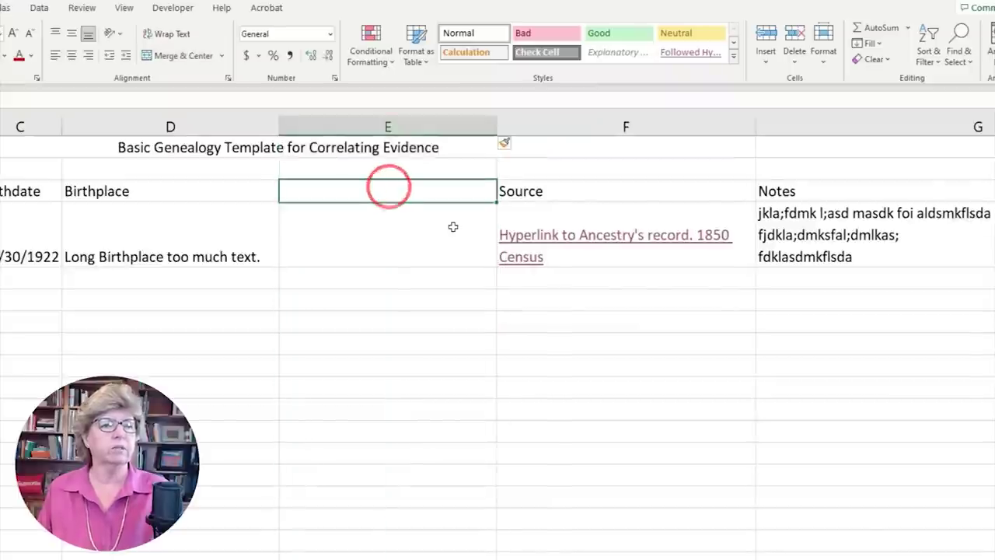
text(Father's Birthplace)
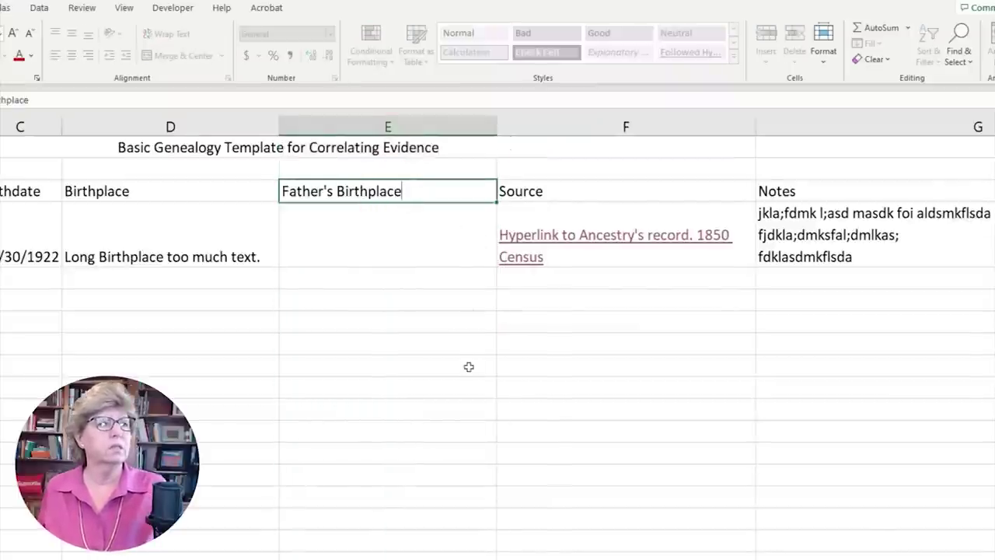
click(467, 362)
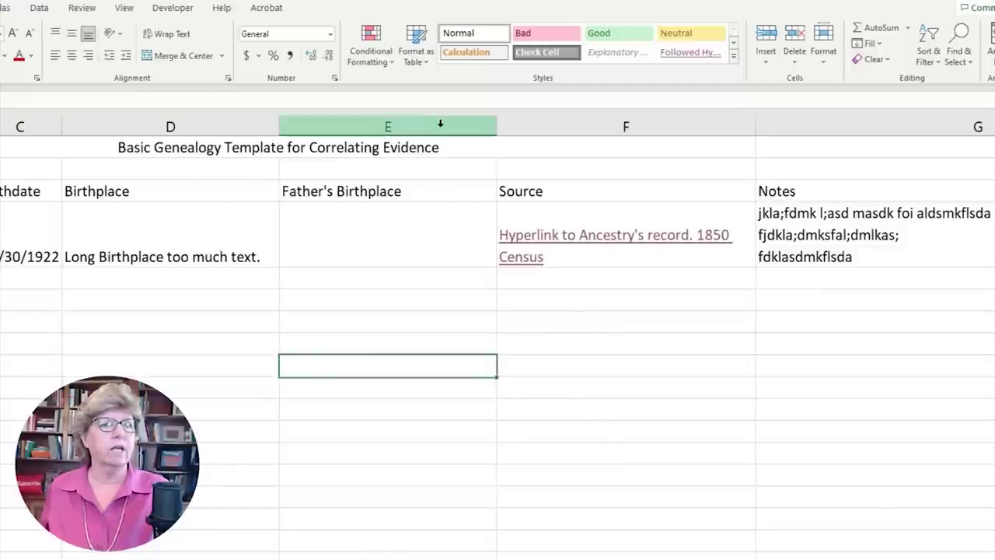
click(437, 125)
click(539, 126)
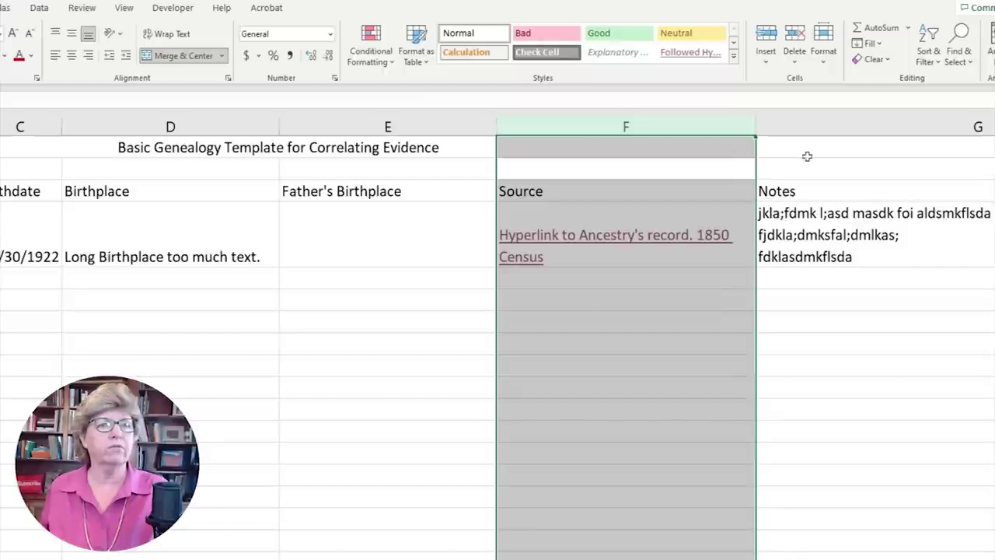
- Insert a blank column F and copy the Father's Birthplace header there, edited to 'Mother's Birthplace'
right_click(606, 126)
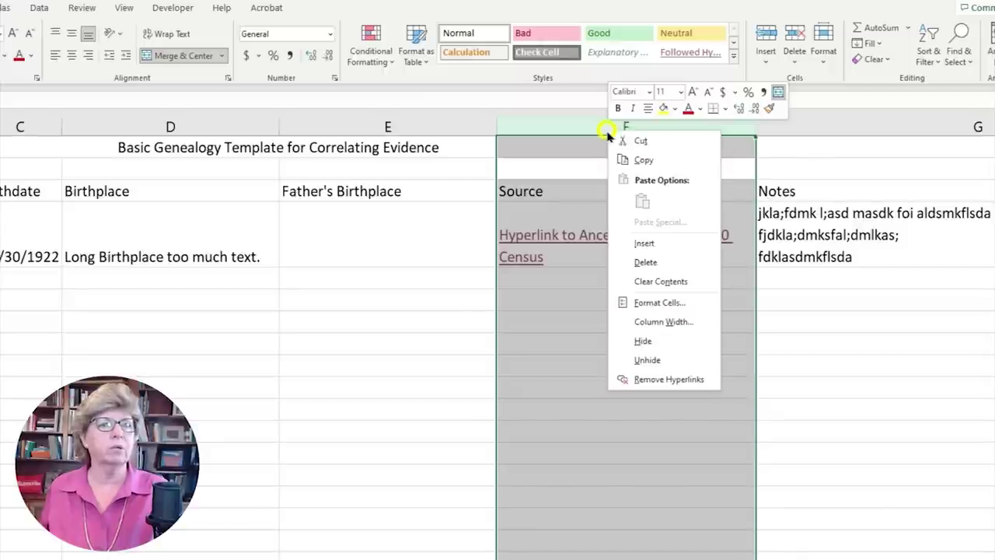
click(645, 244)
click(400, 190)
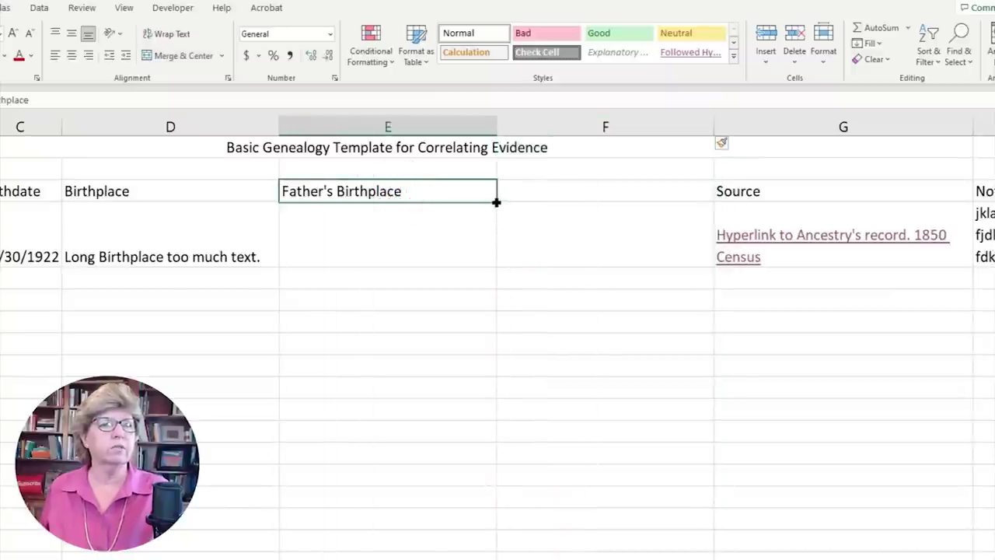
drag(495, 202, 653, 201)
click(558, 191)
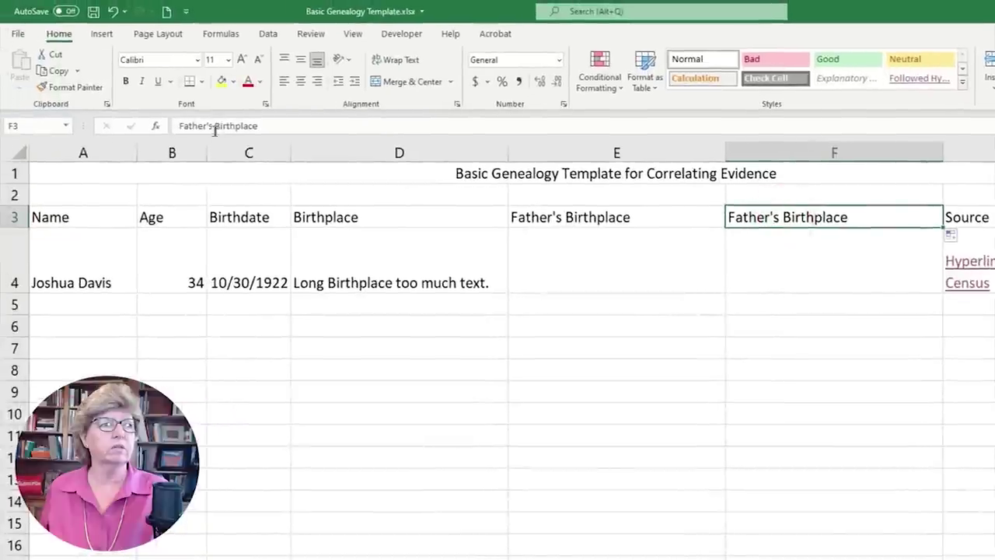
drag(186, 125, 179, 125)
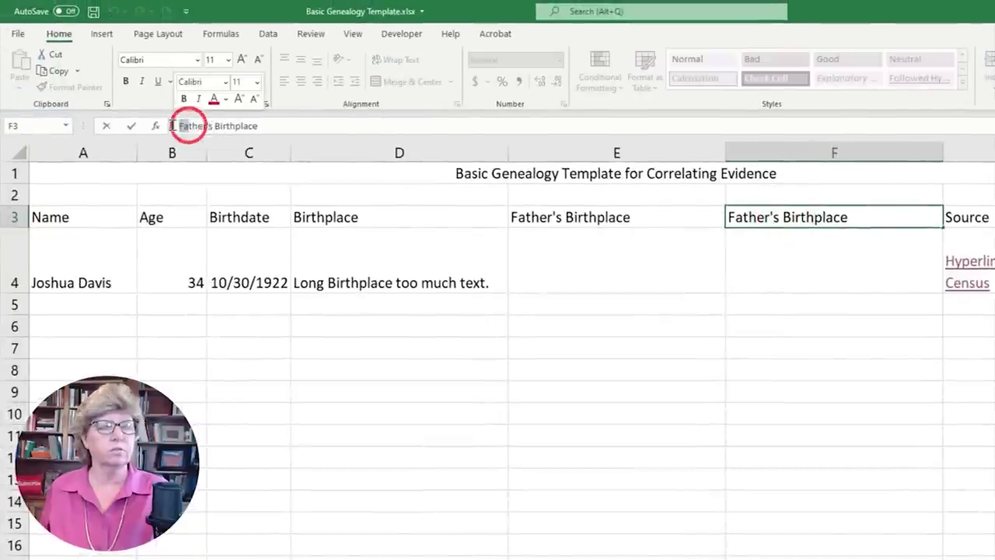
text(Mo)
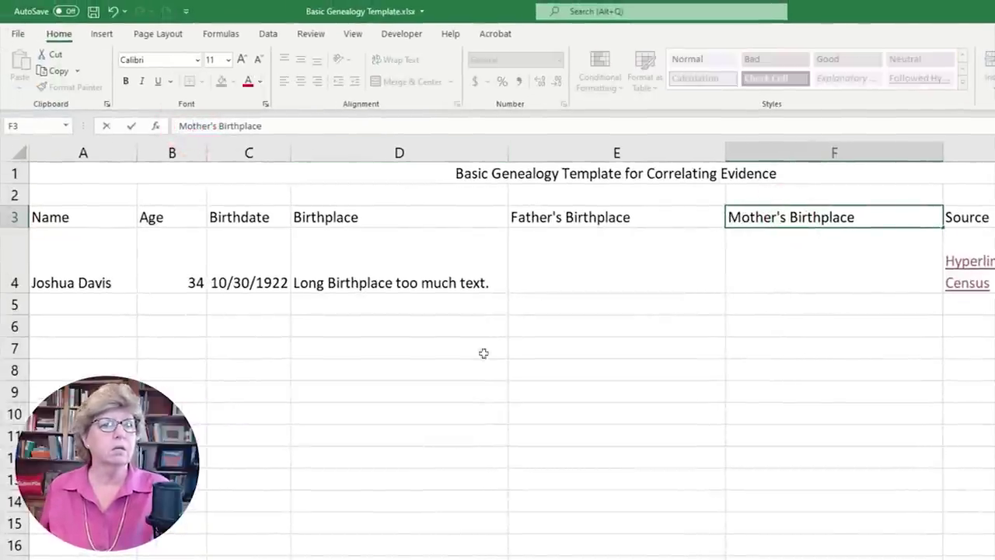
click(686, 443)
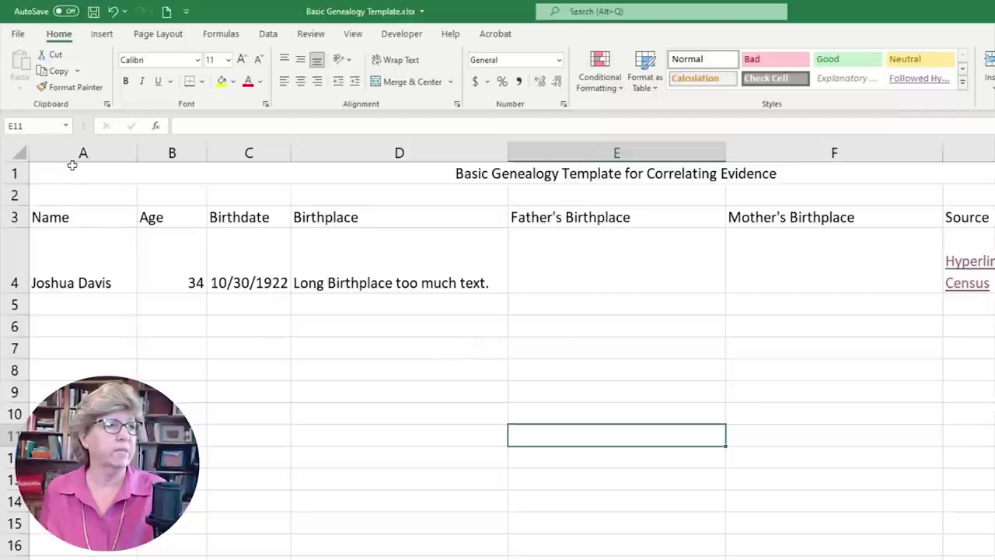
click(72, 152)
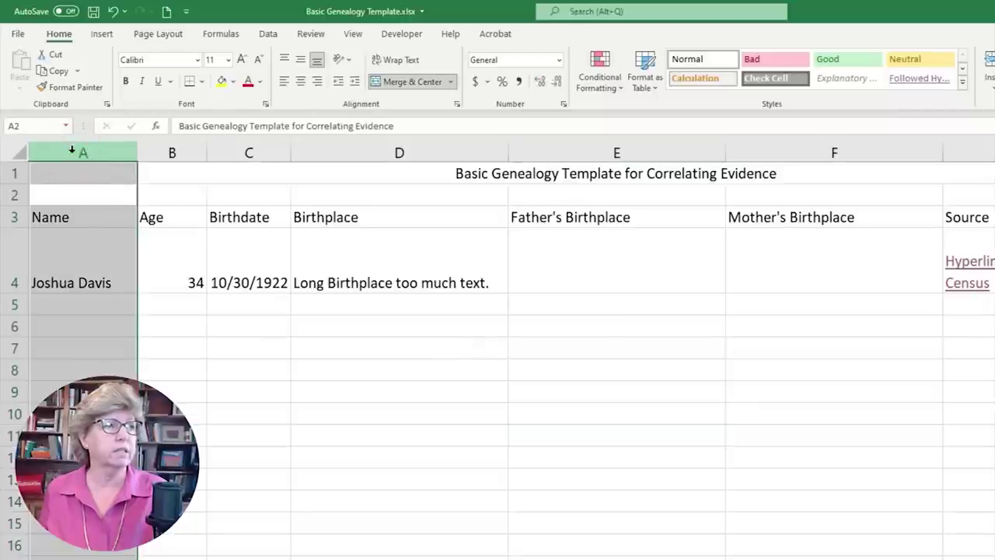
- Insert a new column A and give it the header 'First Name'
right_click(72, 152)
click(115, 264)
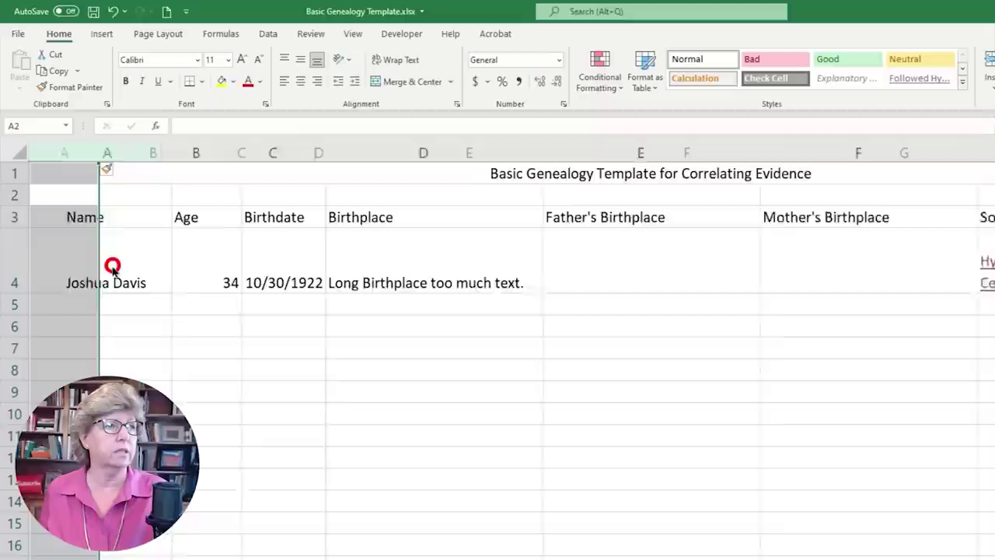
click(116, 218)
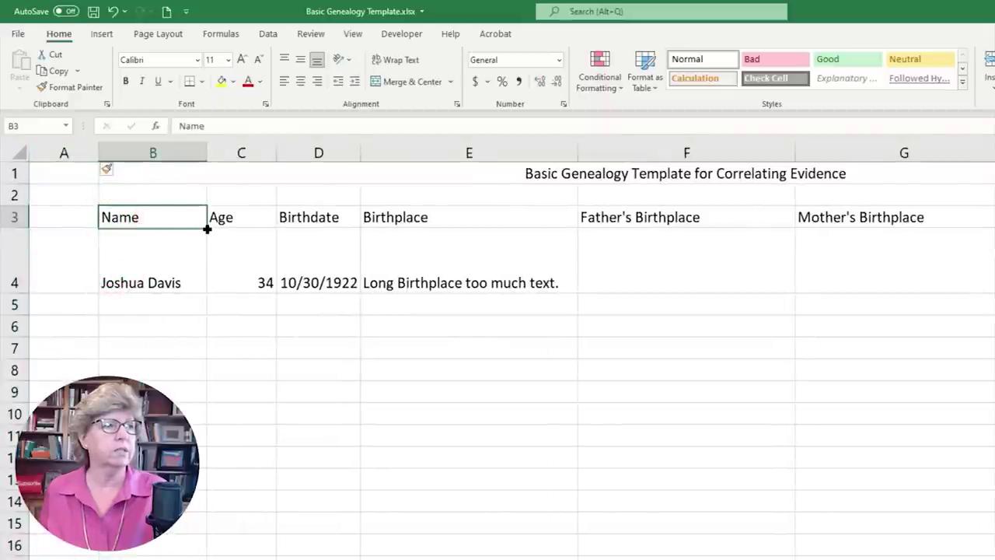
drag(202, 227, 64, 224)
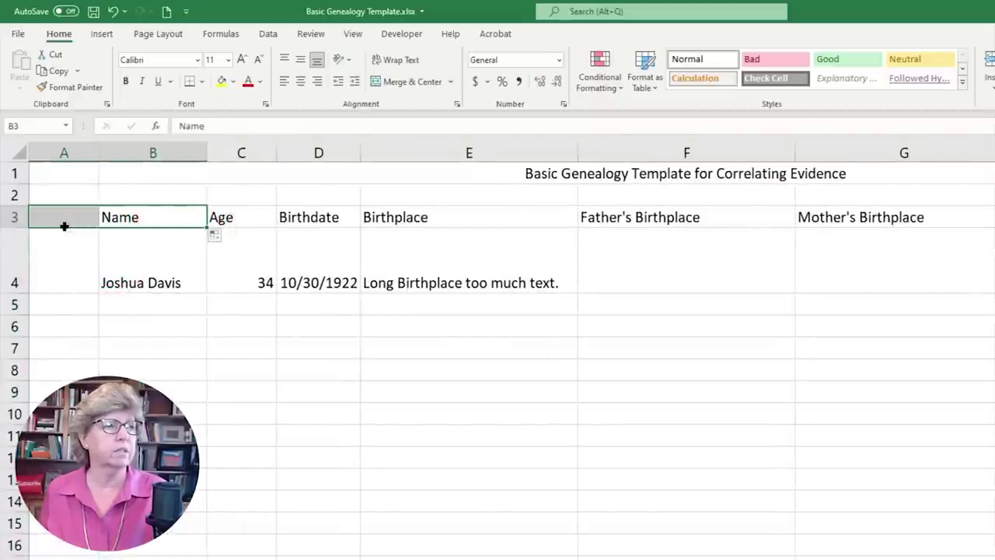
click(56, 220)
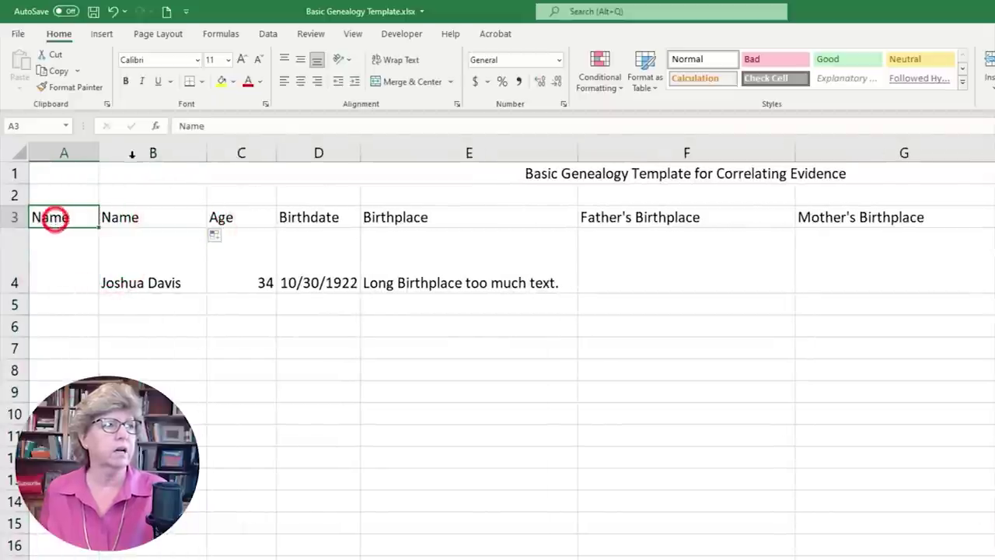
click(179, 126)
text(First)
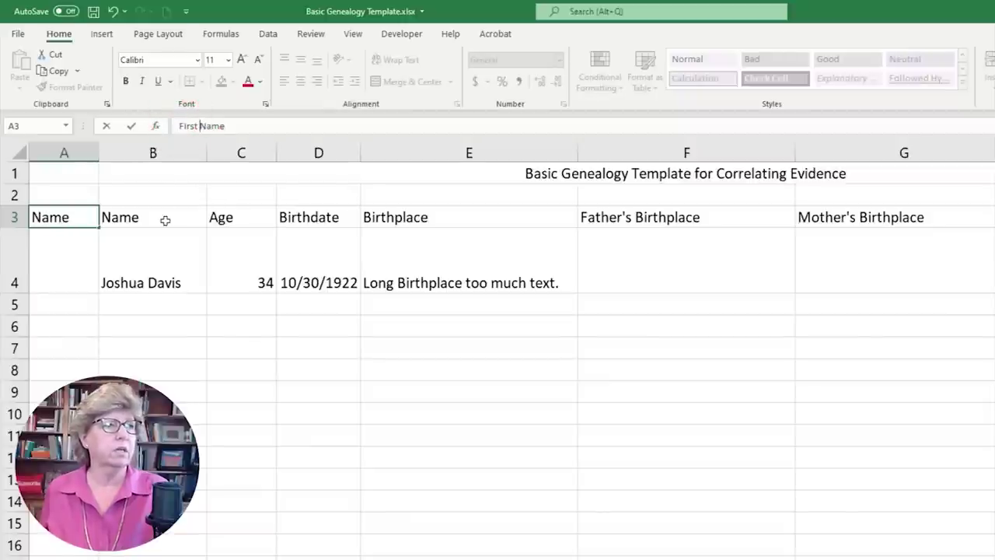
- Rename the B3 header from 'Name' to 'Surname', removing the stray apostrophe
click(166, 218)
click(214, 126)
text(S)
key(Delete)
text(urn)
key(Return)
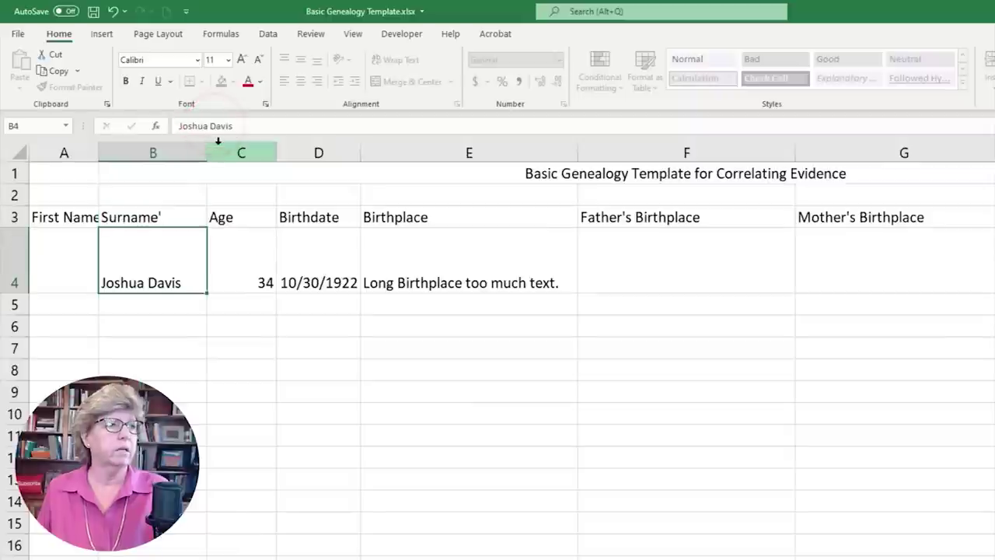
click(182, 218)
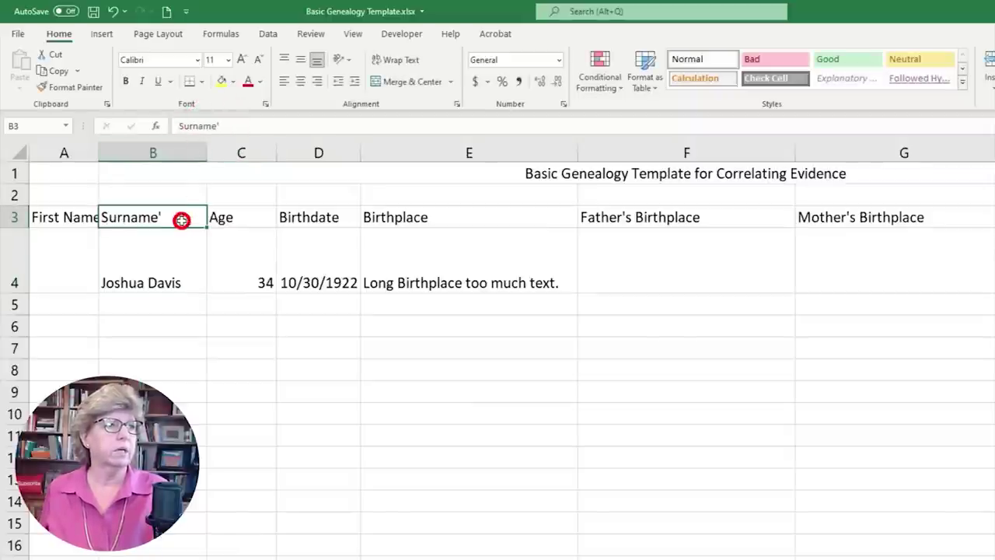
click(233, 126)
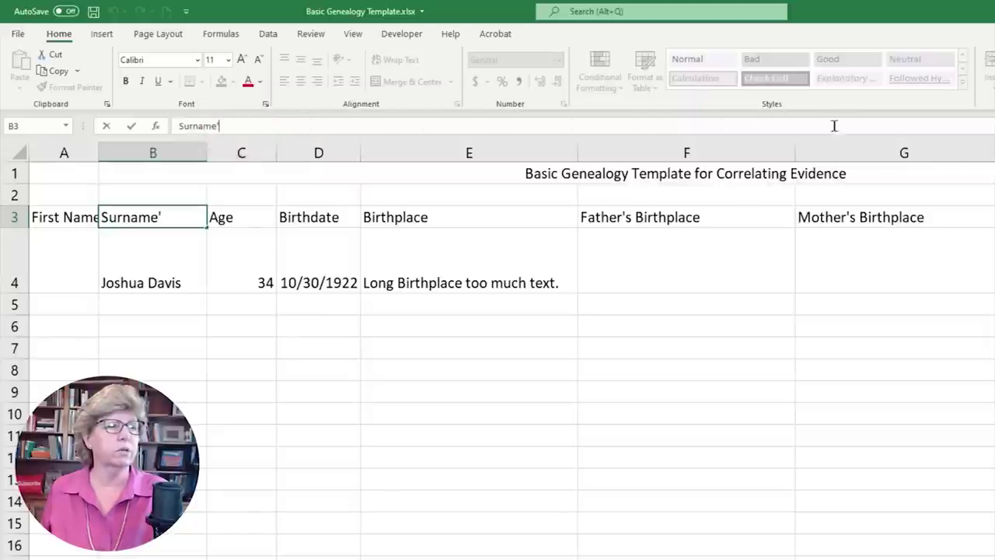
key(BackSpace)
click(240, 125)
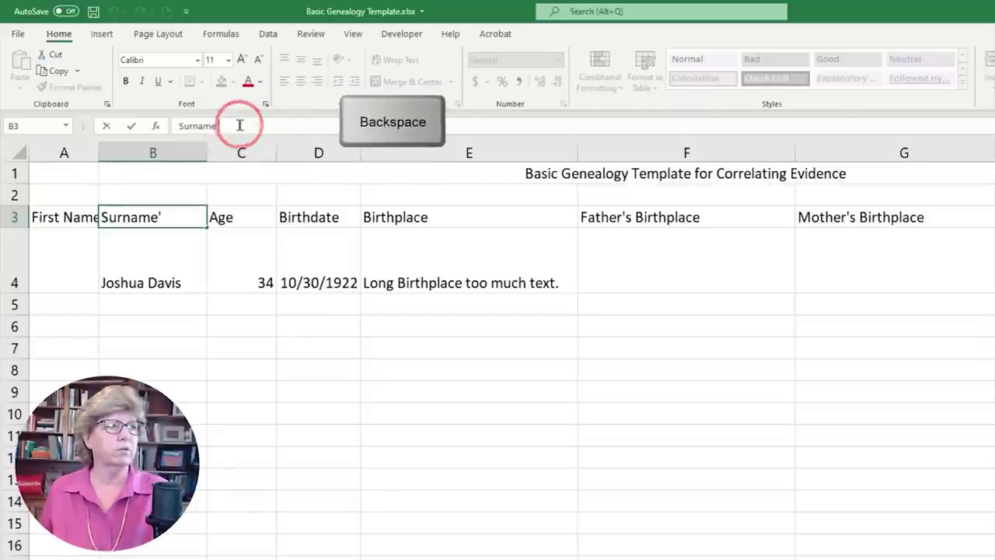
click(243, 298)
click(177, 319)
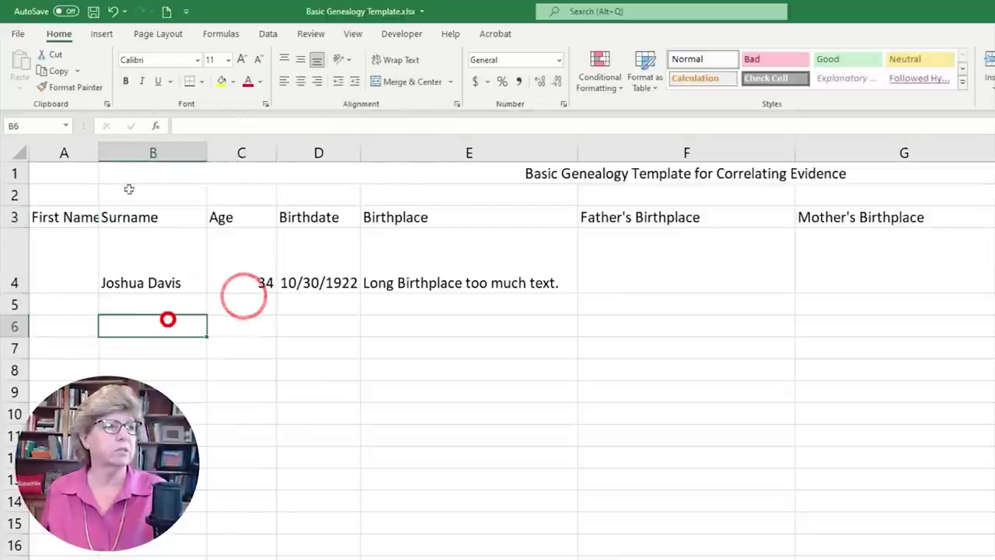
double_click(98, 153)
click(62, 276)
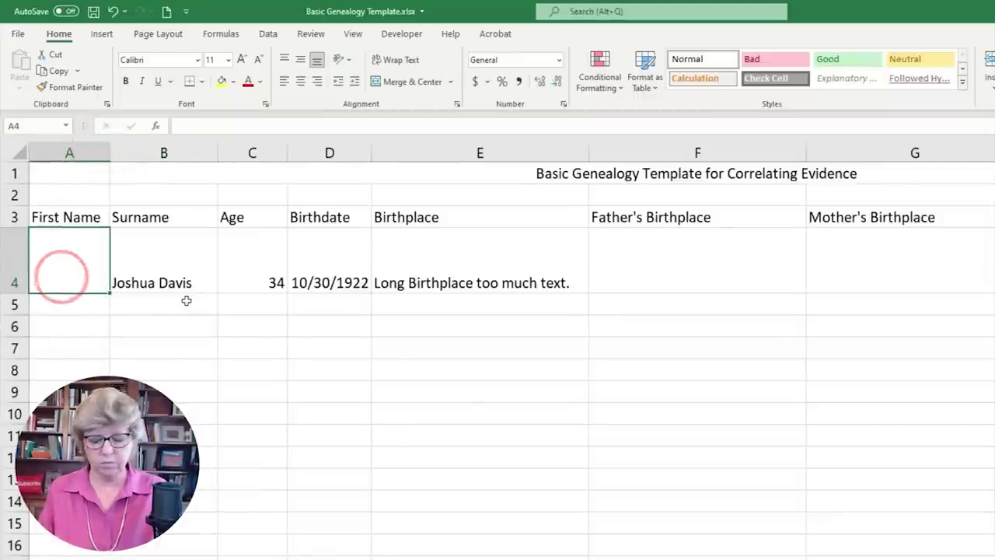
text(Joshu)
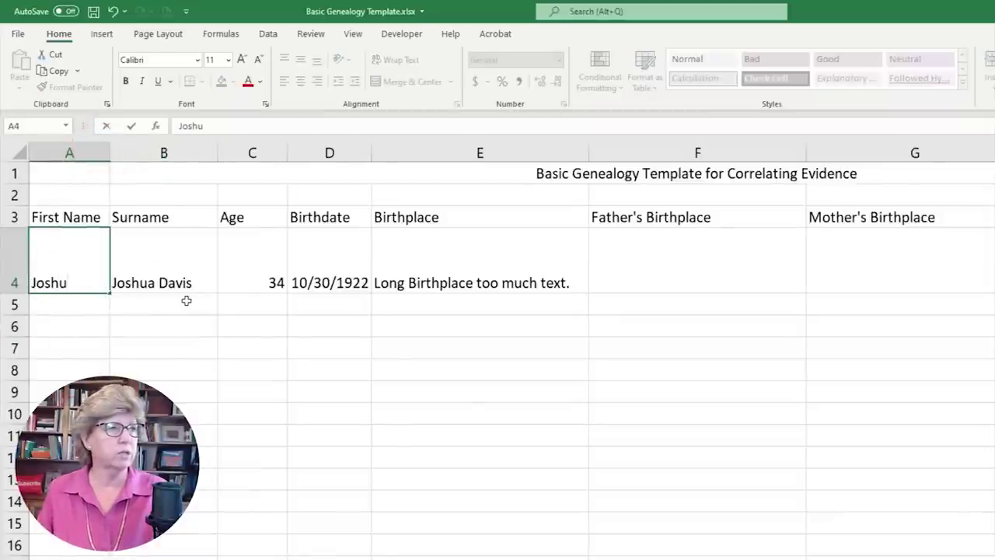
text(a)
key(Tab)
text(Davi)
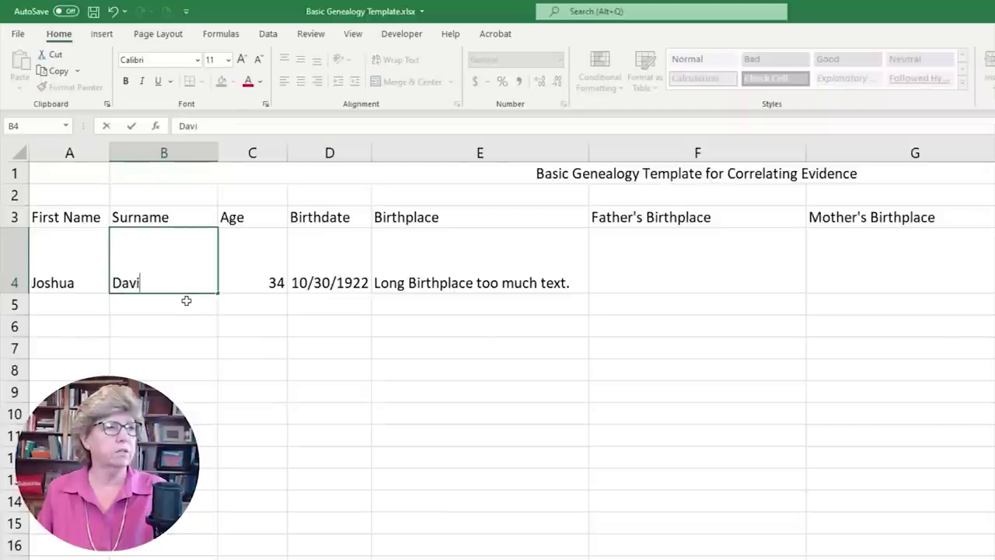
text(s)
key(Return)
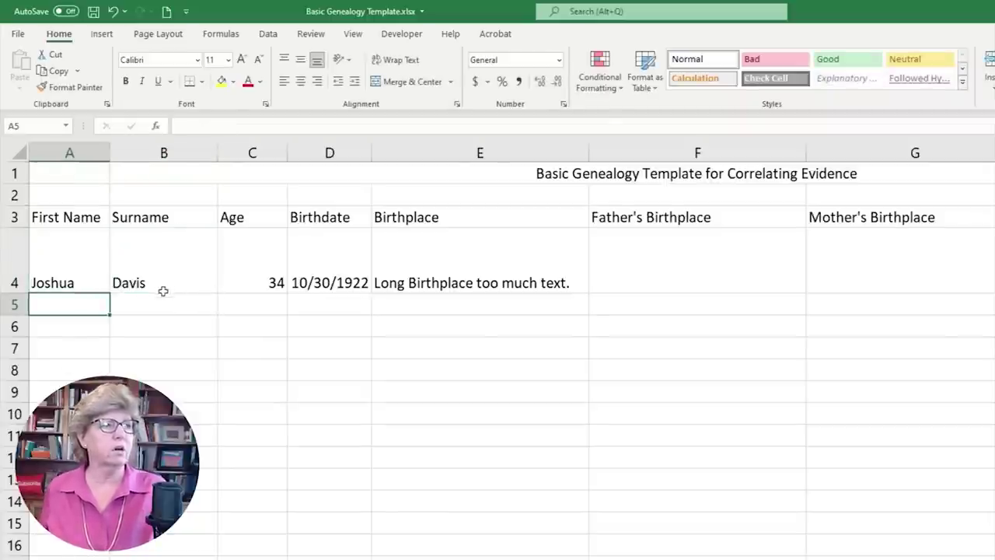
drag(109, 157, 136, 156)
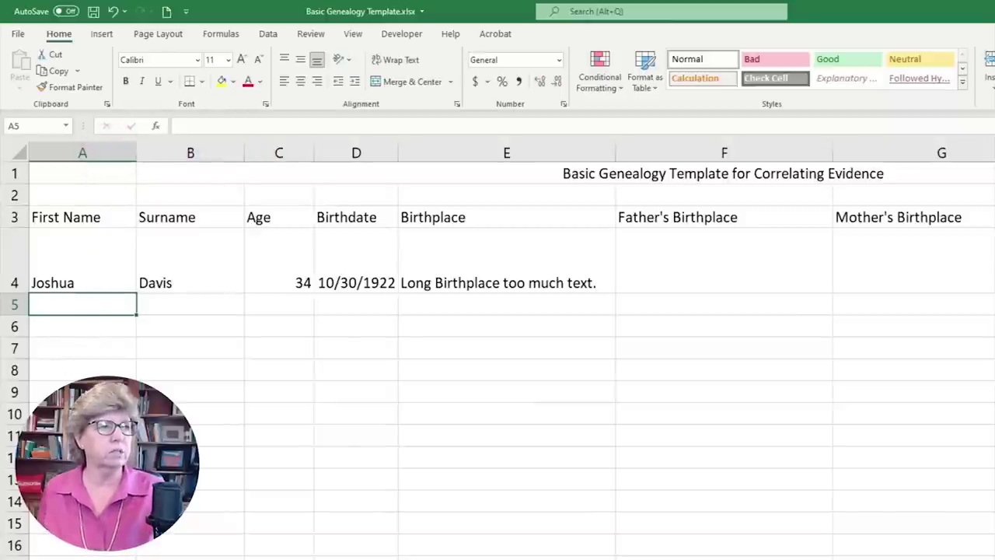
click(71, 282)
drag(60, 267, 259, 545)
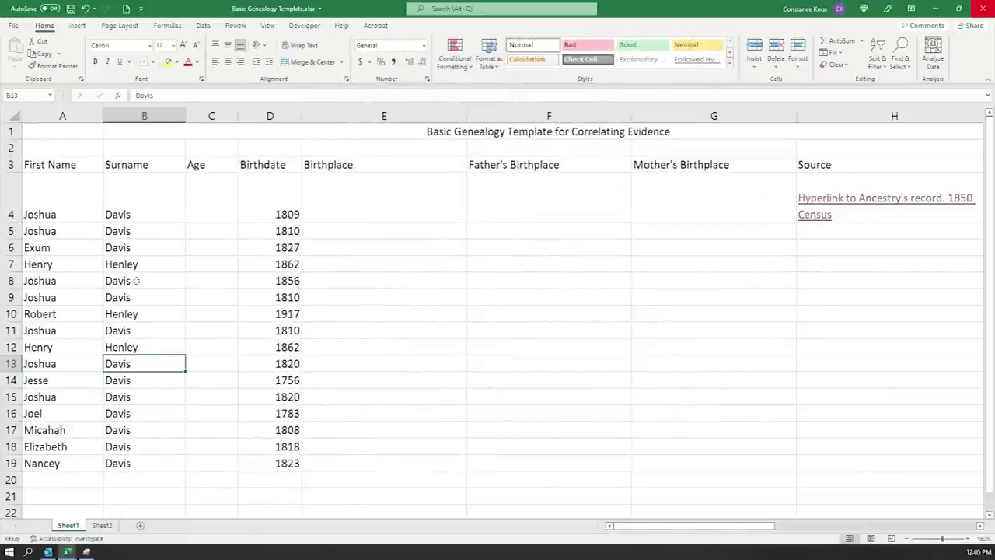
- Turn on filter arrows for the header row from First Name to Birthplace
click(184, 249)
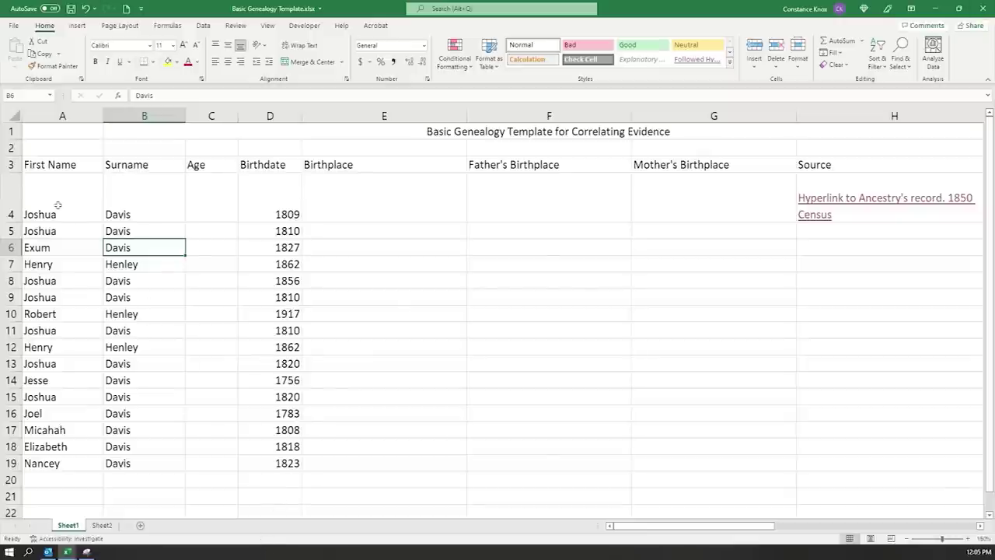
drag(41, 165, 336, 161)
click(268, 164)
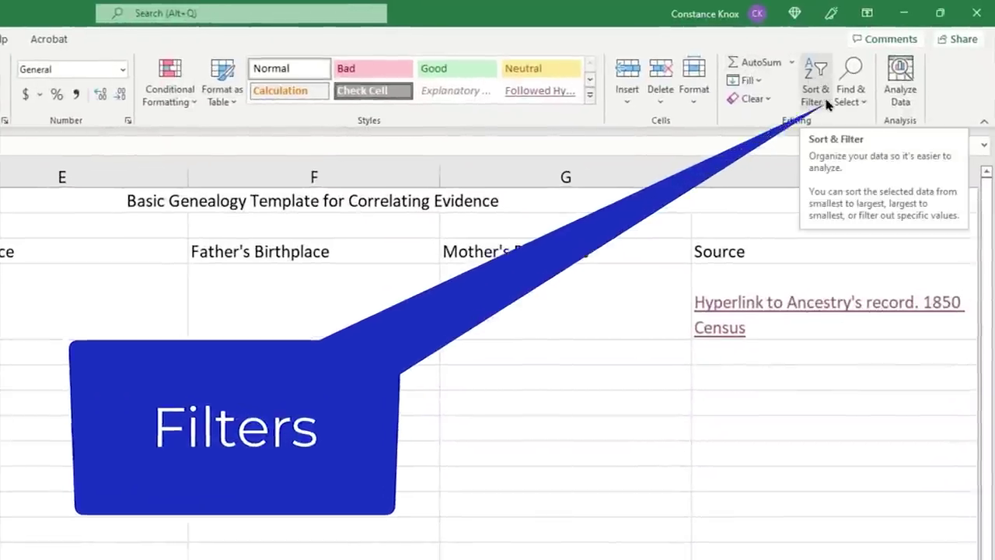
click(822, 96)
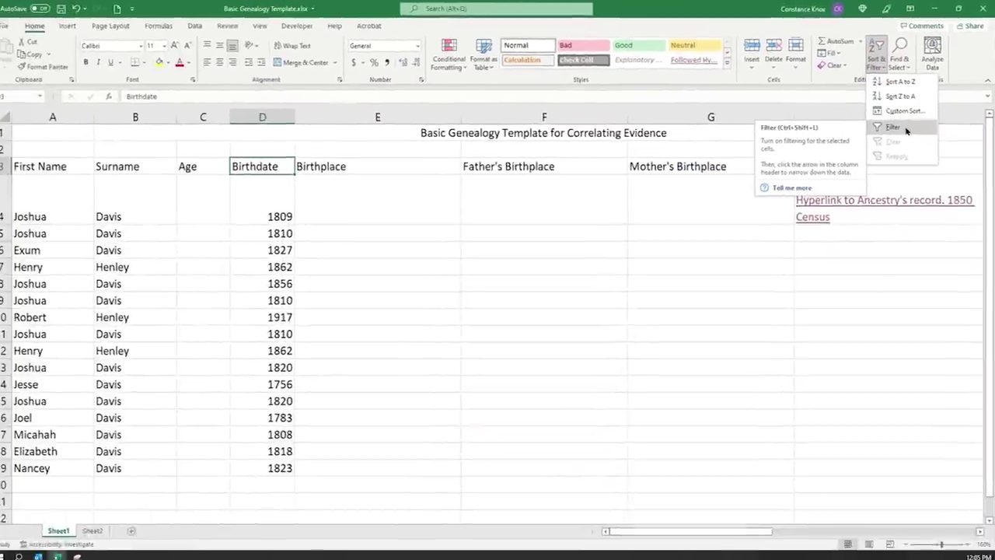
click(861, 198)
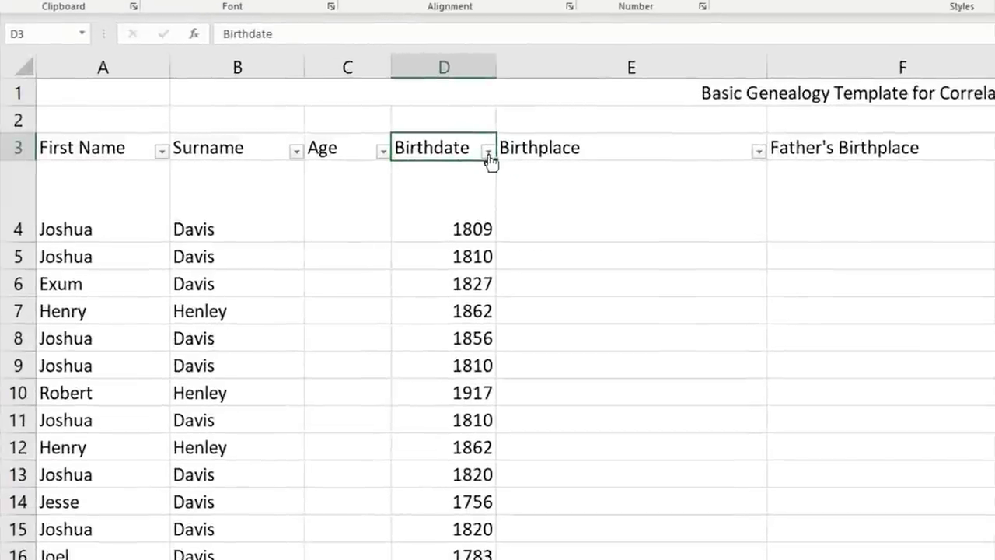
- Filter Birthdate to 1810 only, leaving rows 5, 9 and 11 visible
click(488, 153)
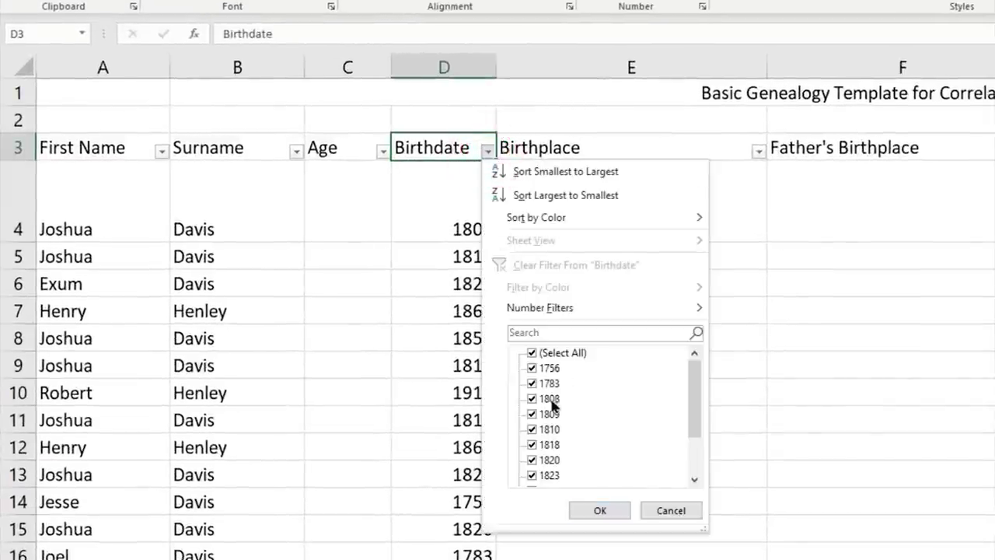
click(530, 354)
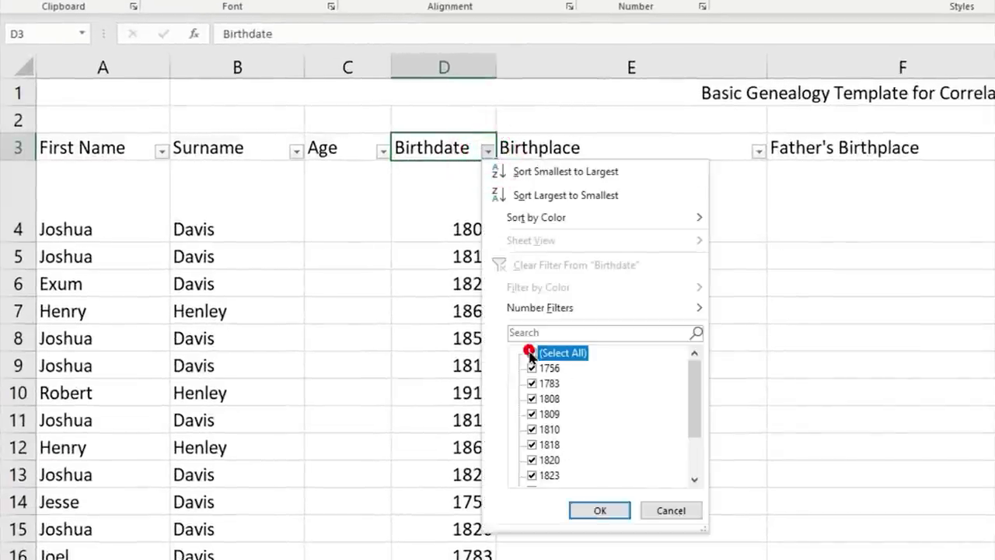
click(531, 429)
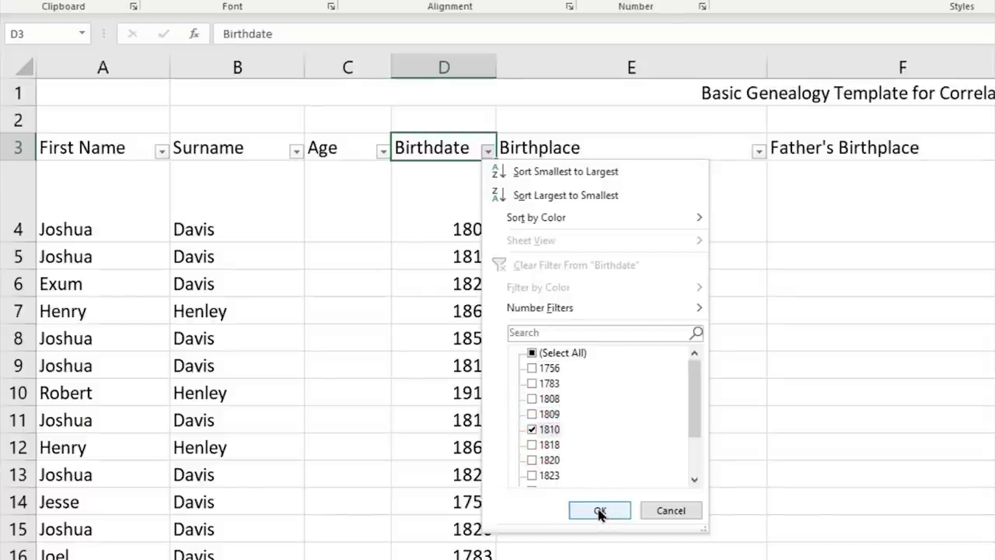
click(600, 510)
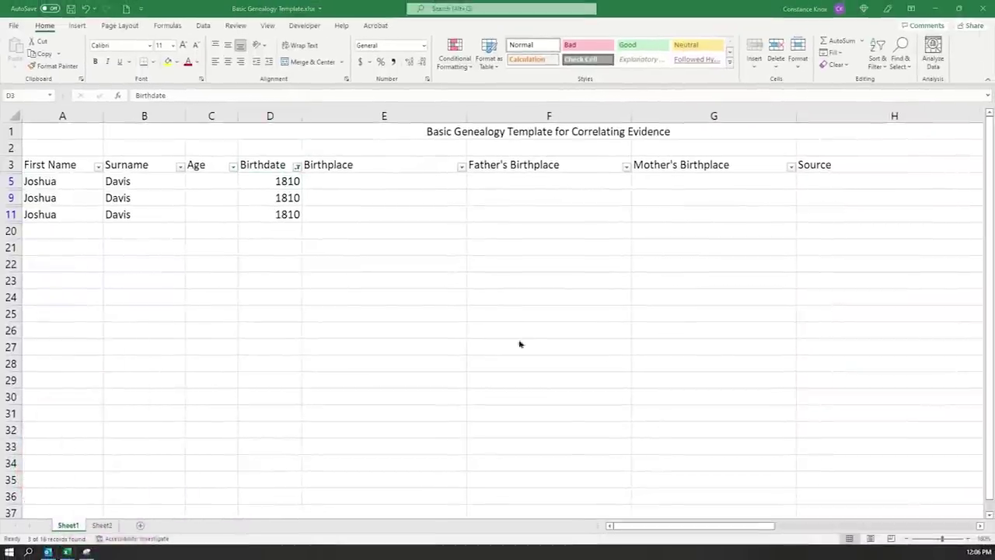
click(296, 166)
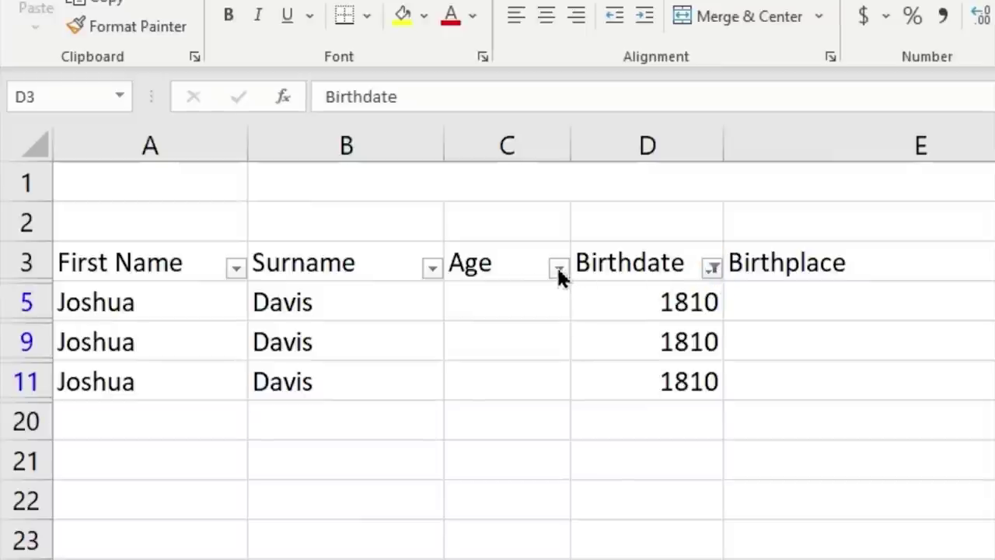
- Add the years 1808, 1809, 1818 and 1820 to the Birthdate filter
click(713, 265)
click(713, 267)
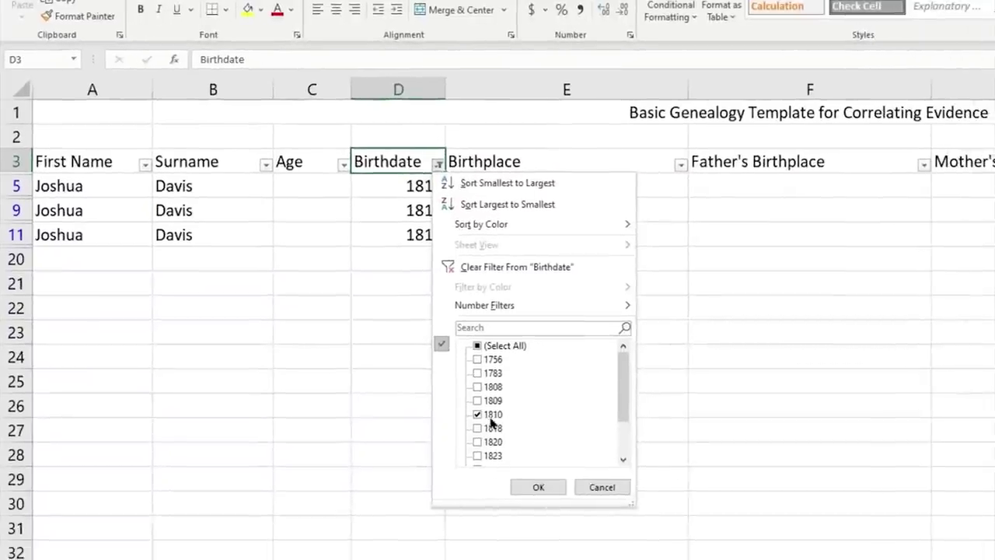
click(478, 400)
click(477, 386)
click(477, 428)
click(477, 441)
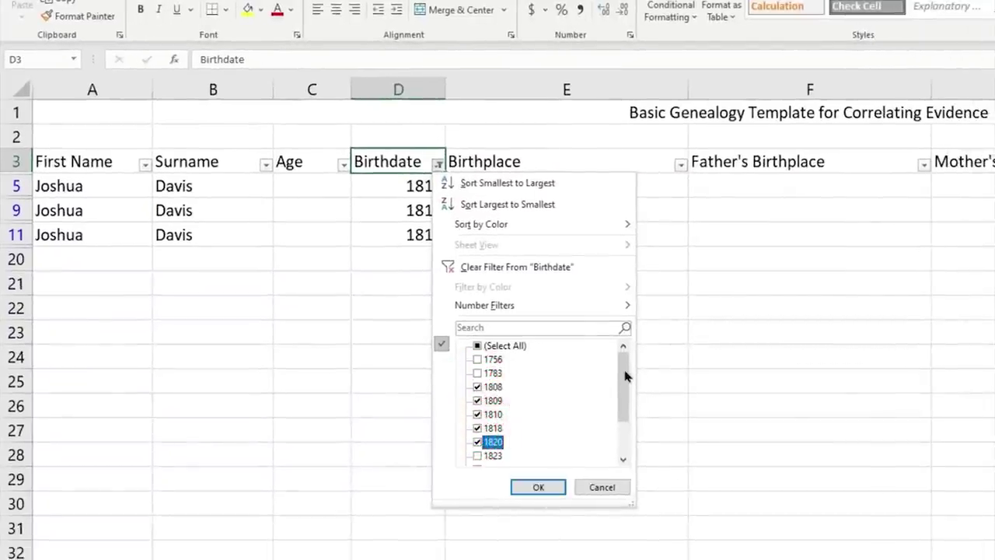
mouse_move(624, 372)
mouse_down()
mouse_move(619, 422)
mouse_move(617, 362)
mouse_up()
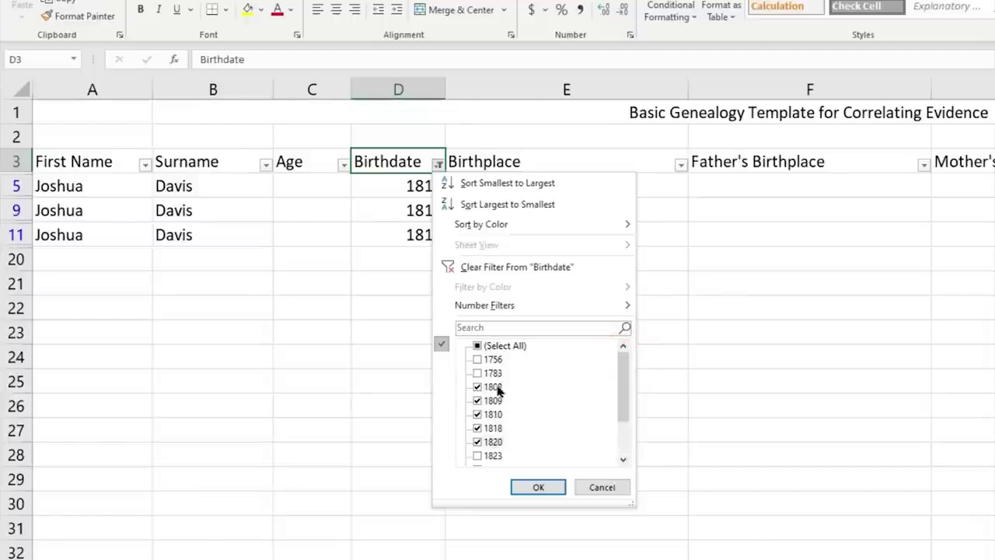
click(538, 486)
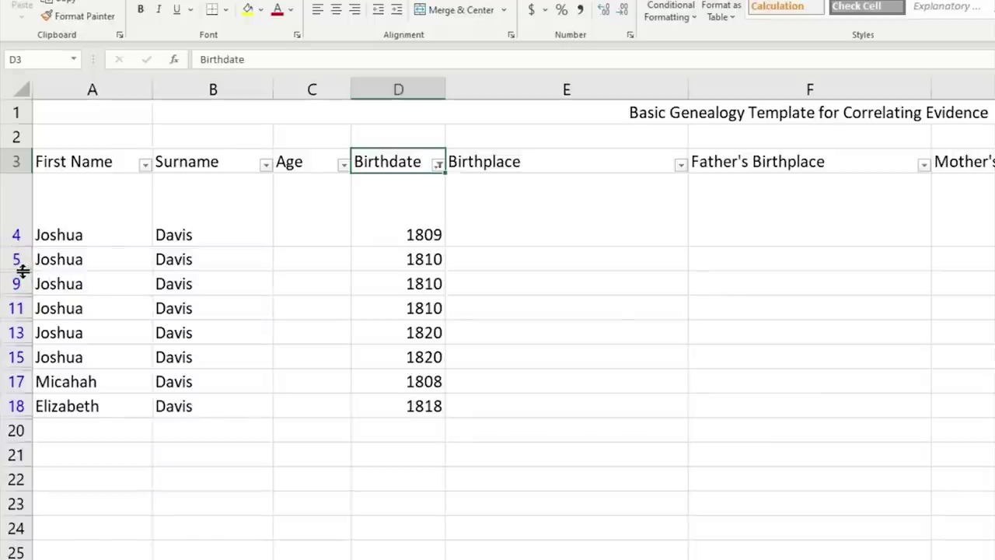
- Unhide row 8 and reselect all Birthdate years so every row shows
drag(23, 271, 23, 338)
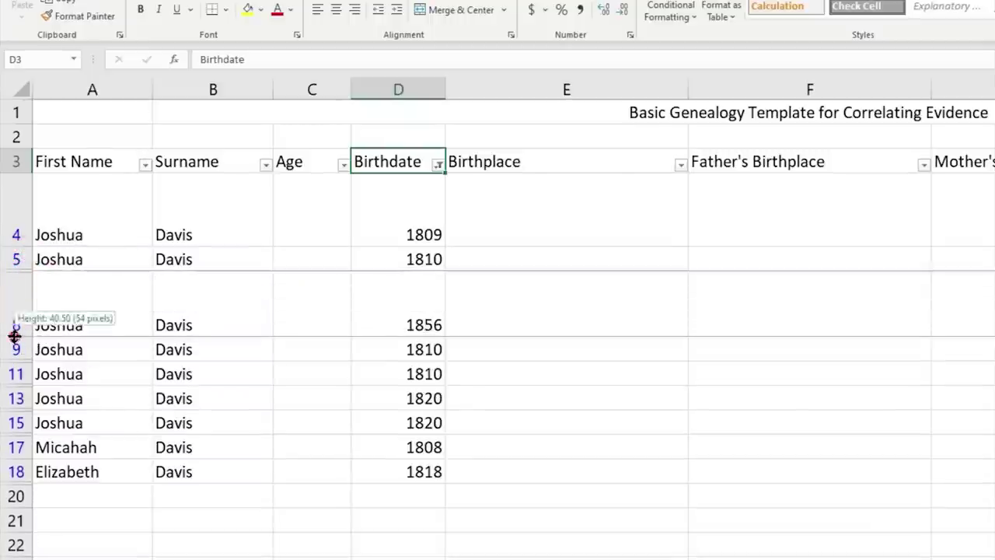
double_click(14, 336)
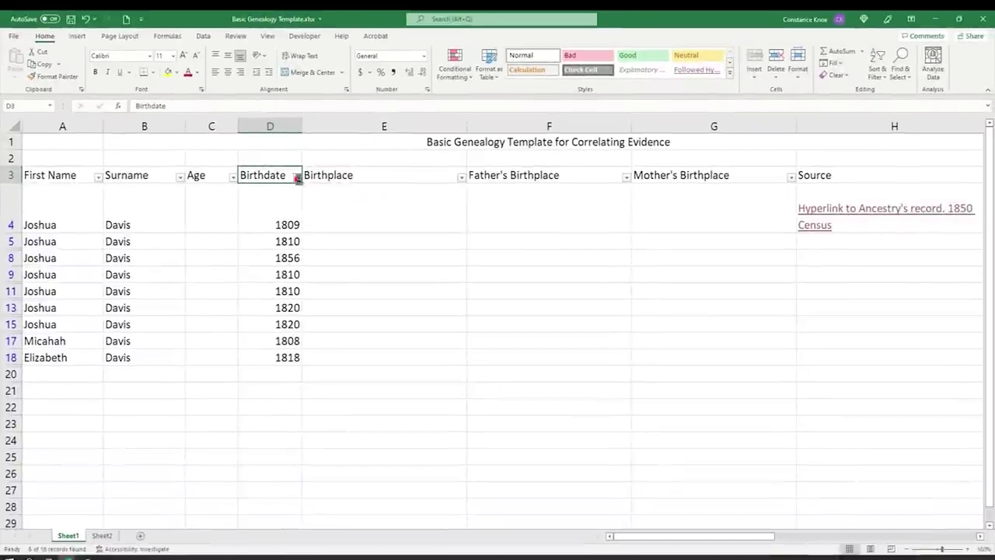
click(297, 178)
click(340, 300)
click(366, 396)
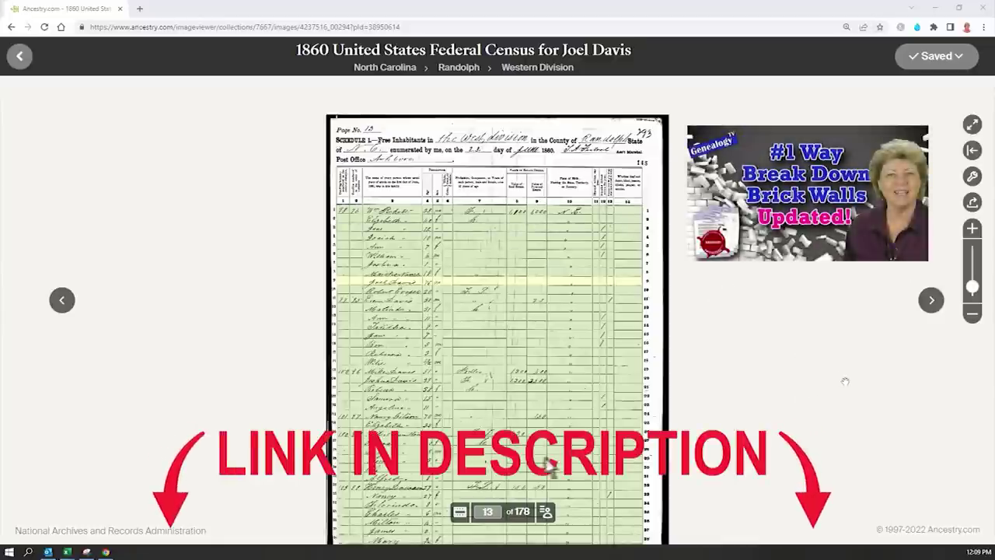
- Expand and select the 1860 census index rows on Ancestry, then pick A2 on Sheet2
click(546, 513)
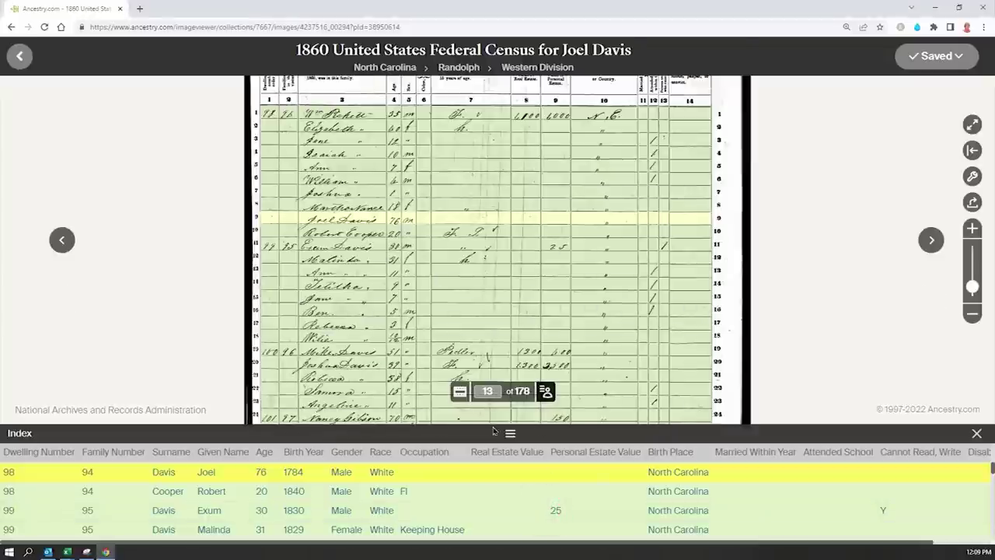
click(510, 433)
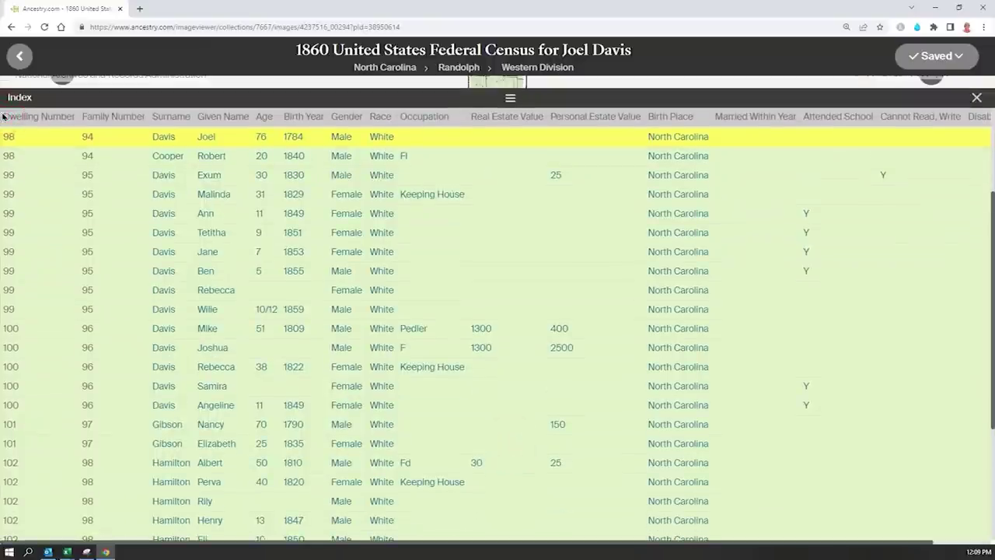
drag(4, 120, 769, 488)
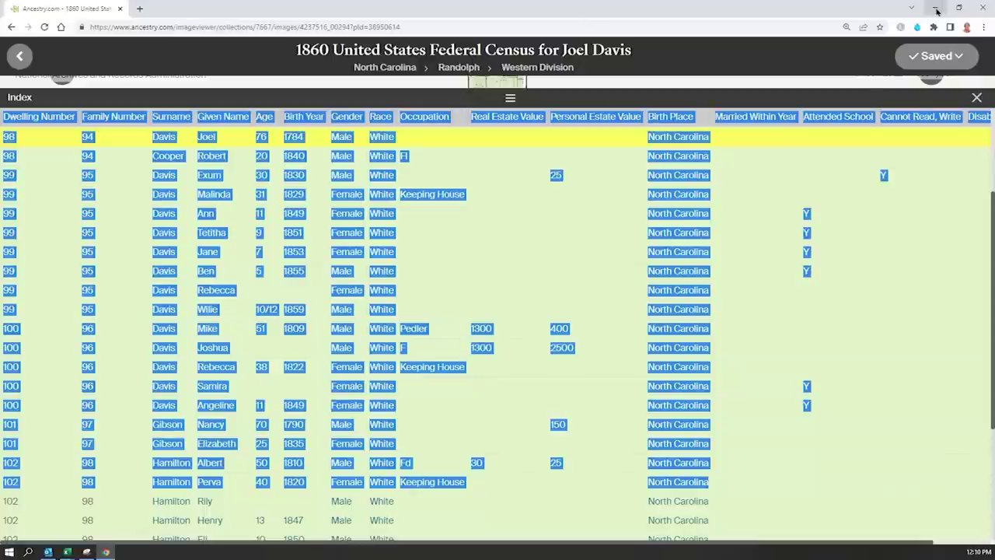
click(66, 552)
click(397, 514)
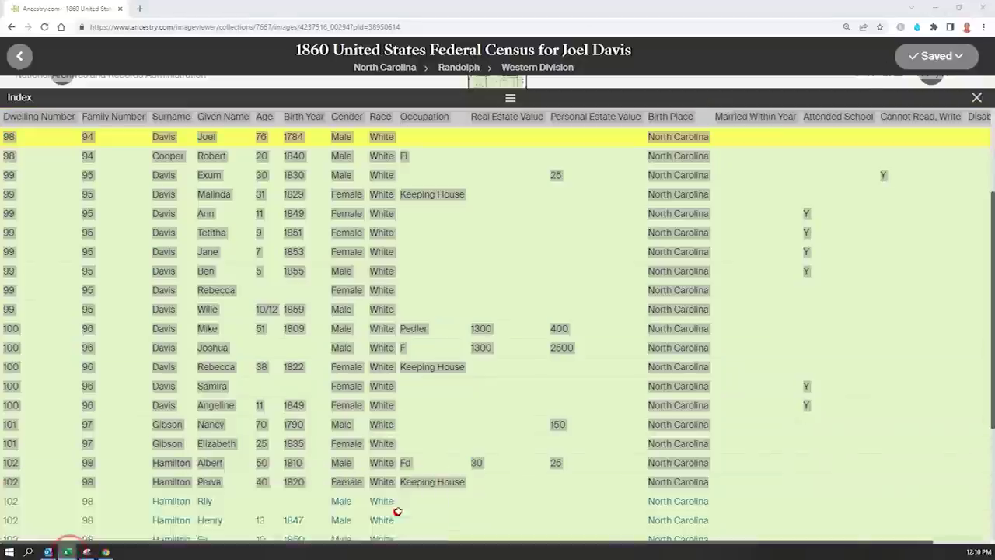
click(32, 134)
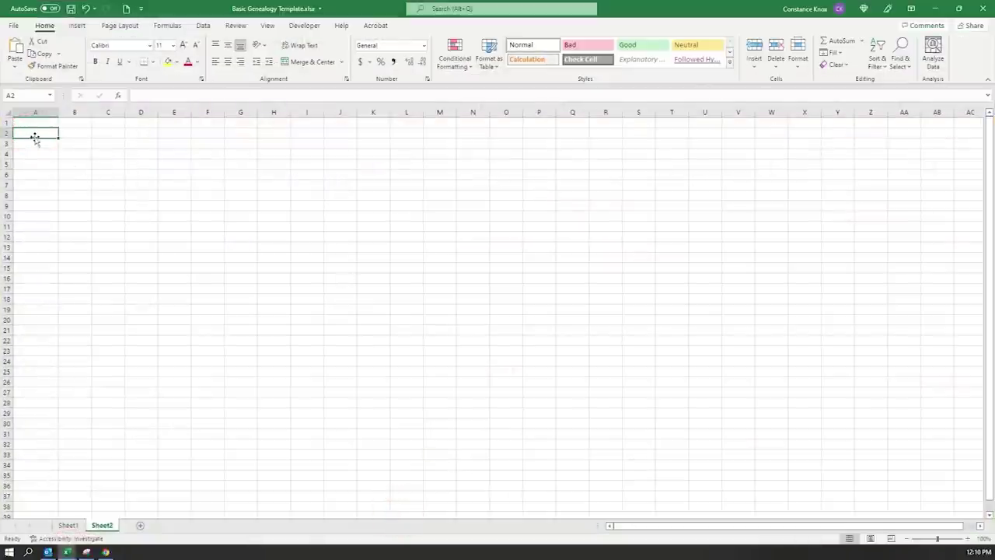
- Replace the single-column paste with a Paste Special as Text of the census rows at A2
key(ctrl+v)
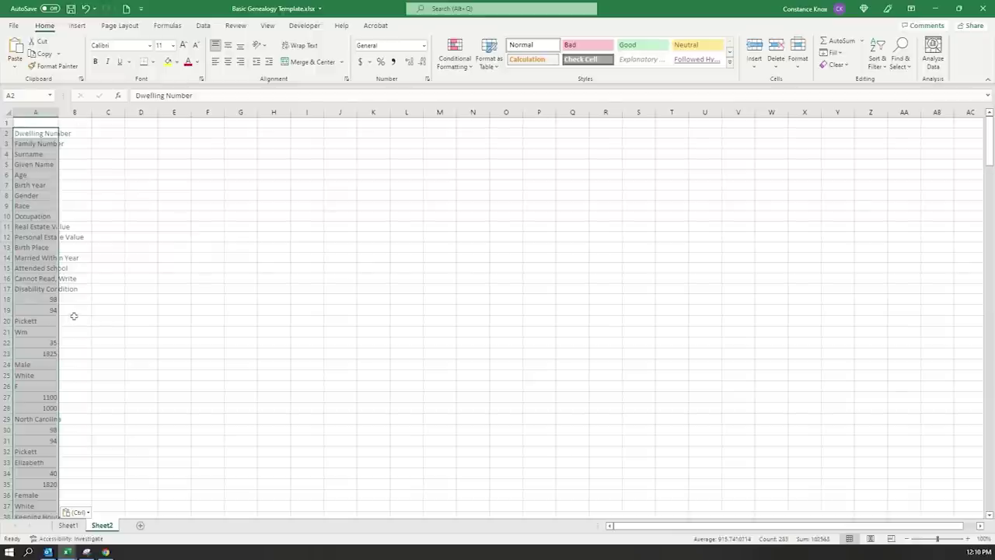
key(ctrl+z)
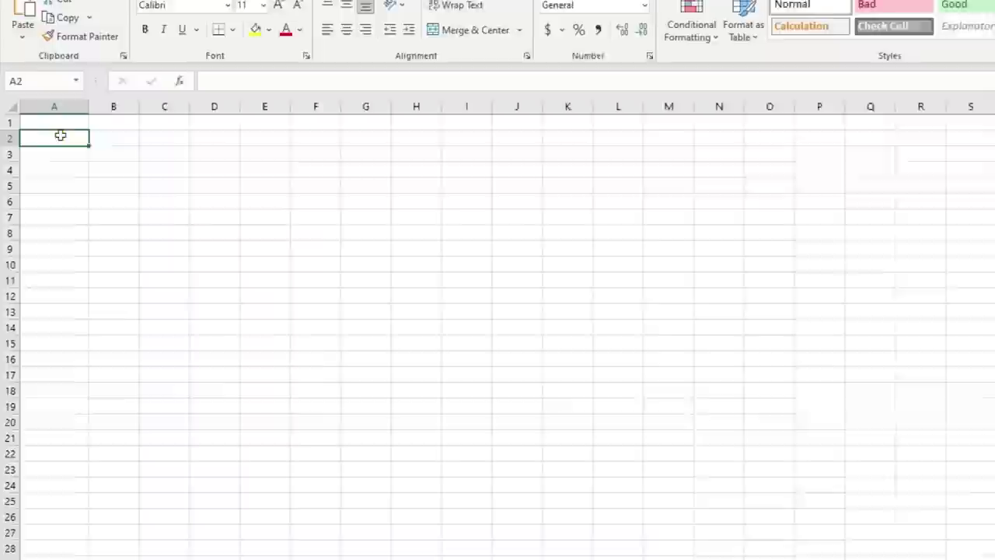
right_click(41, 133)
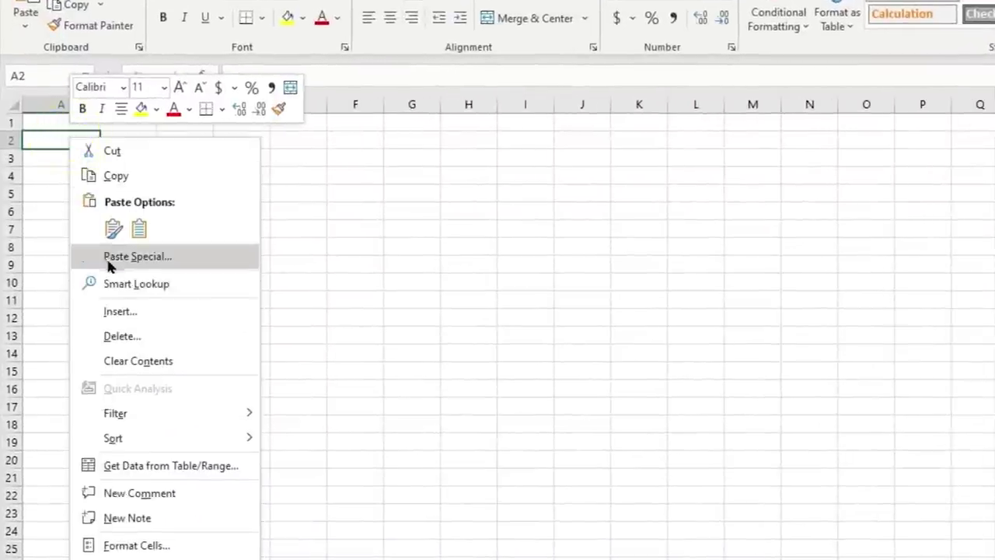
click(160, 260)
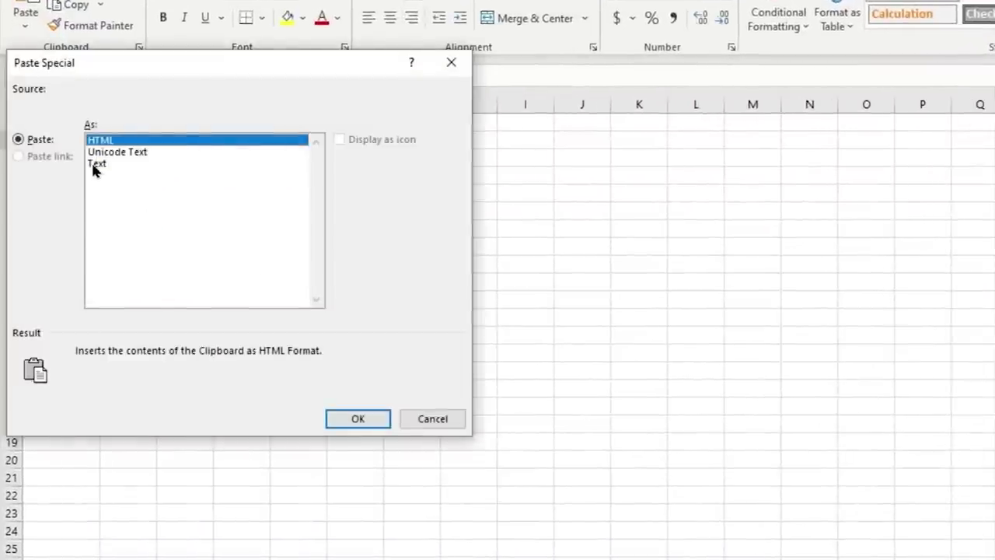
click(93, 164)
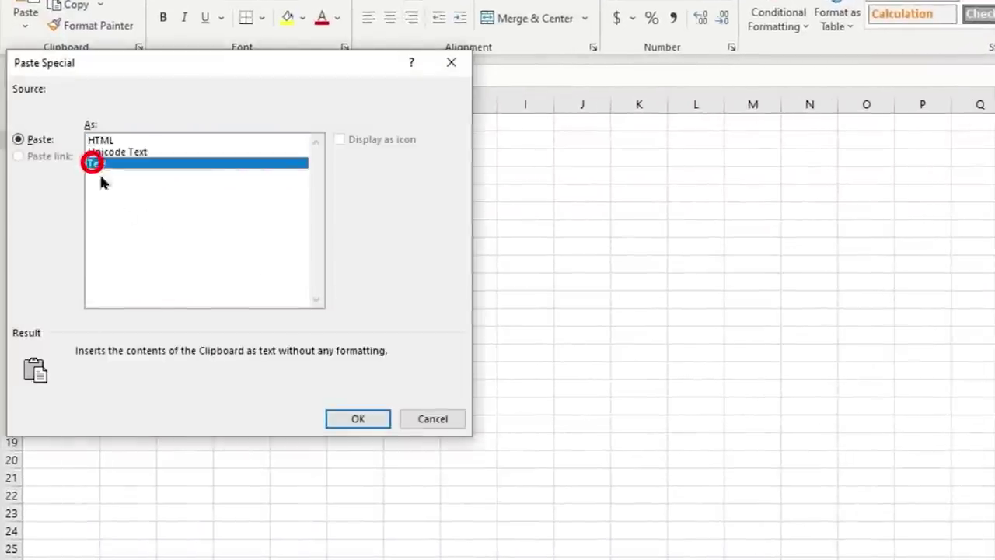
click(342, 418)
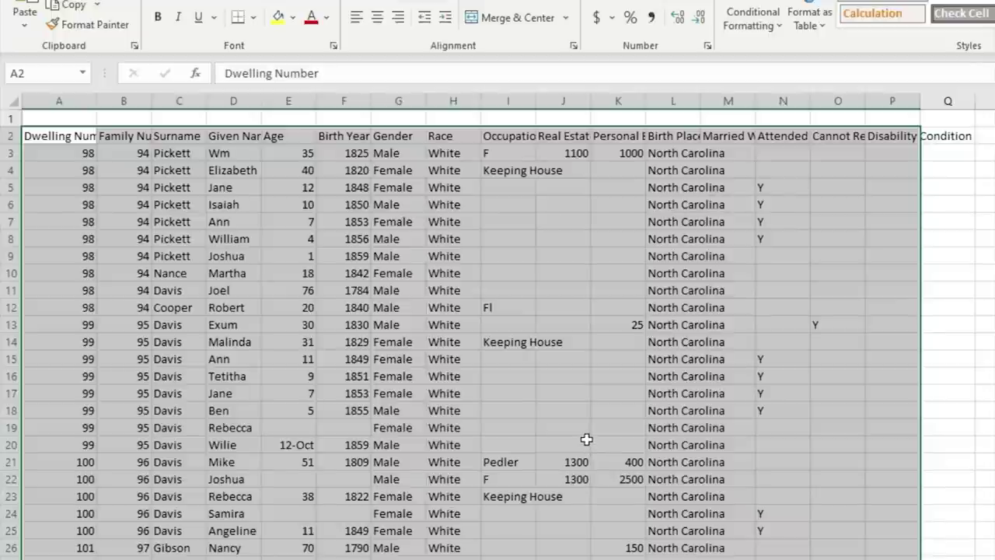
- Collapse the census index panel and AutoFit the widths of columns A through Q
key(alt+Tab)
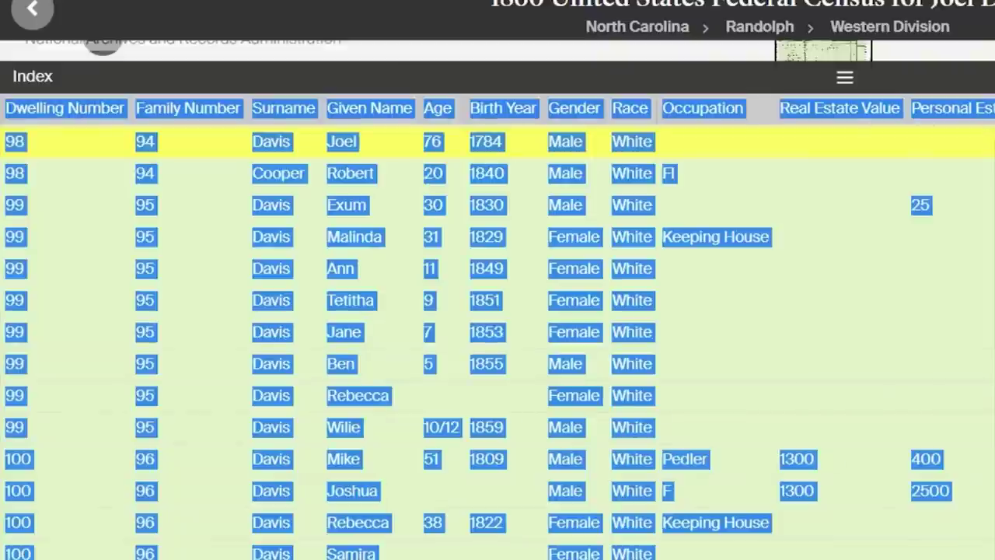
click(844, 77)
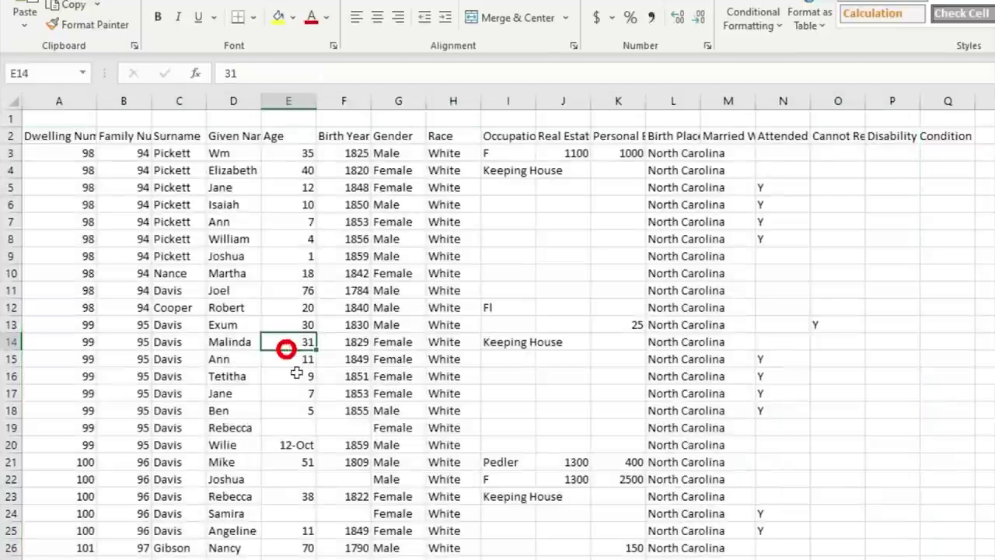
click(31, 99)
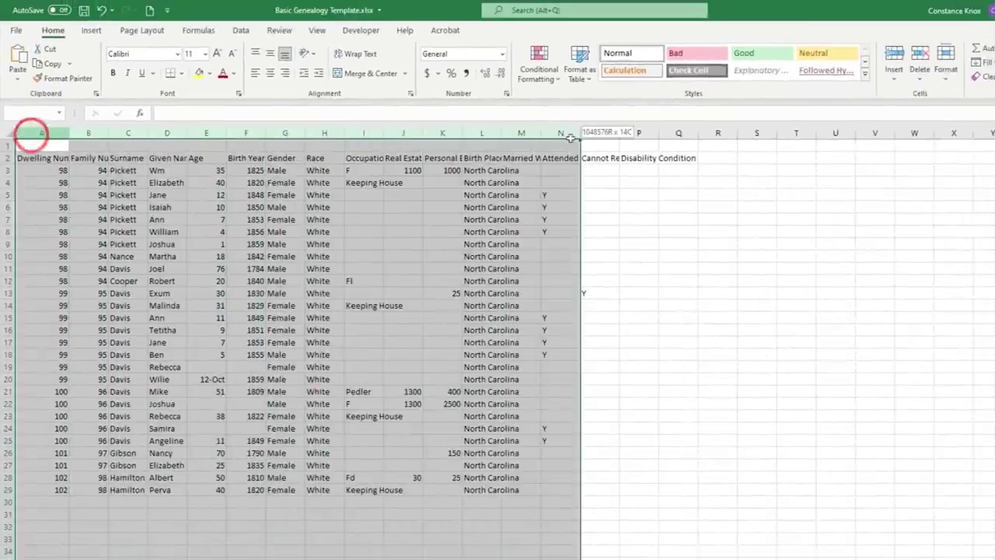
drag(34, 125, 769, 127)
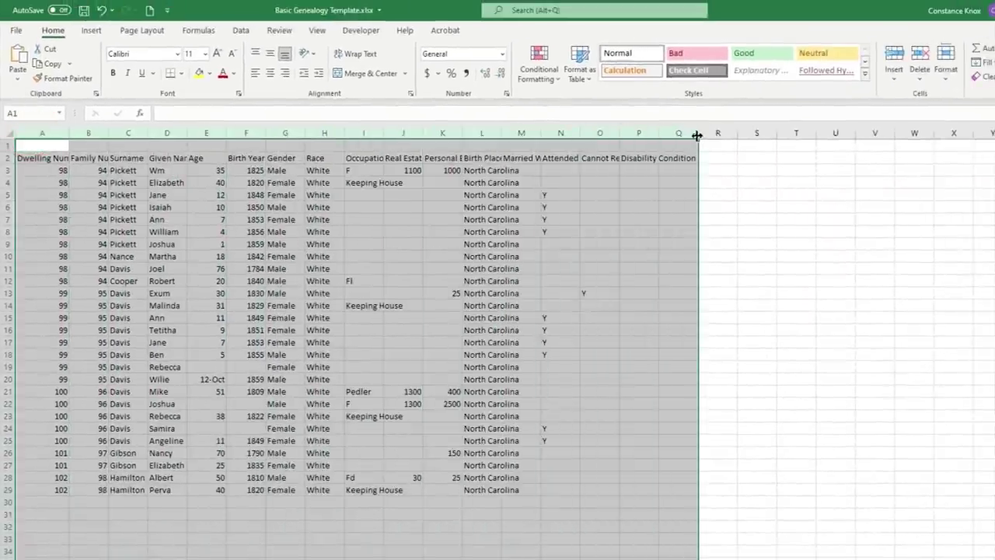
double_click(697, 135)
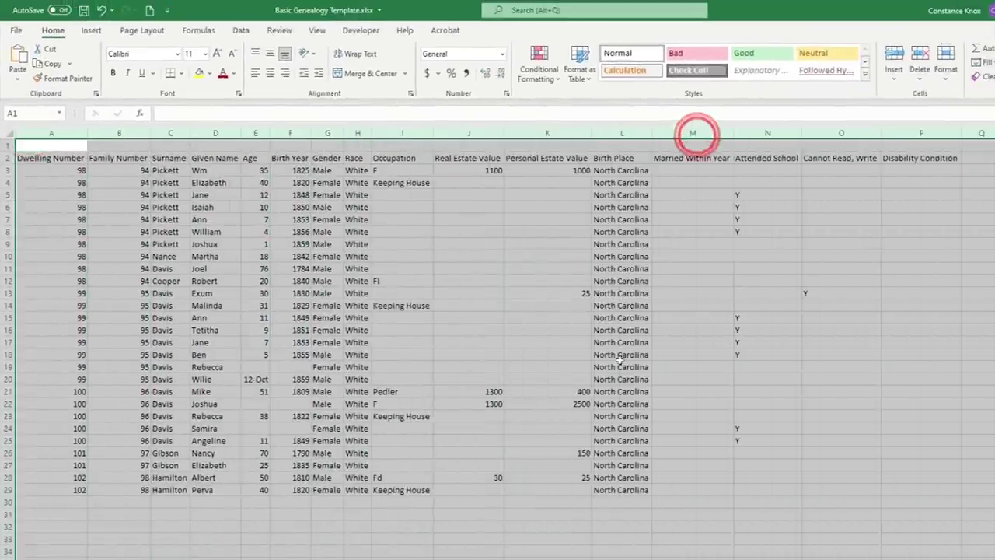
click(445, 417)
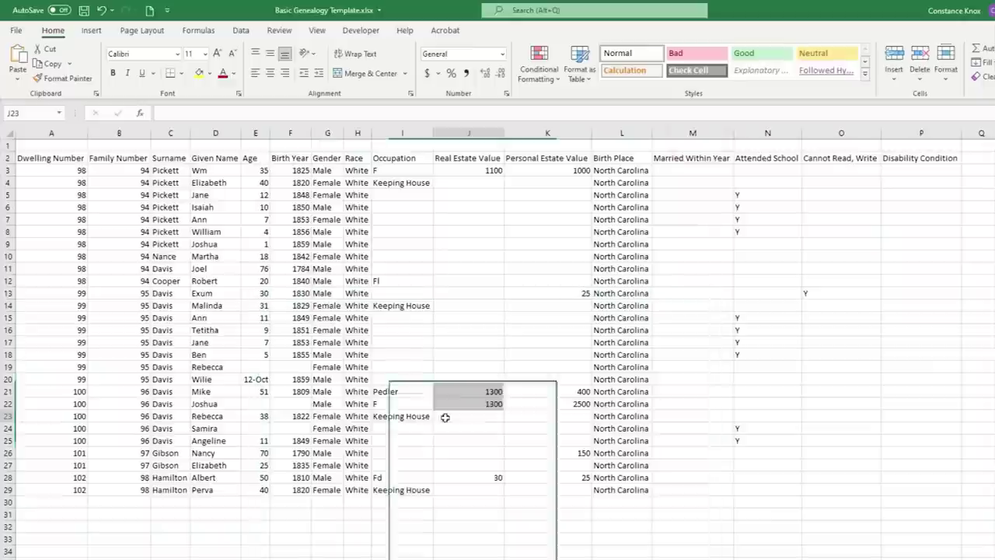
- Enable filters on the row 2 headers and clear all Surname filter checkboxes
click(171, 158)
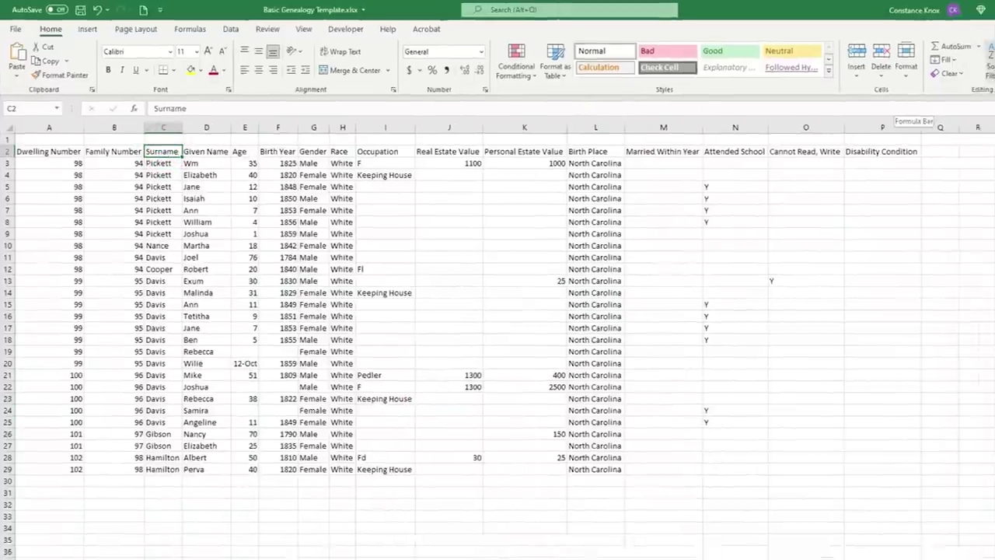
click(878, 48)
click(894, 125)
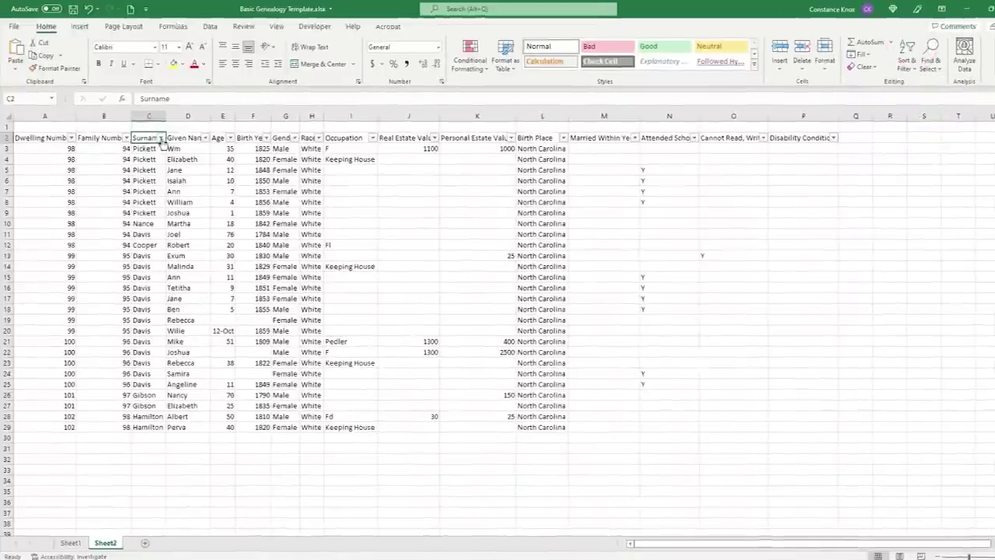
click(155, 134)
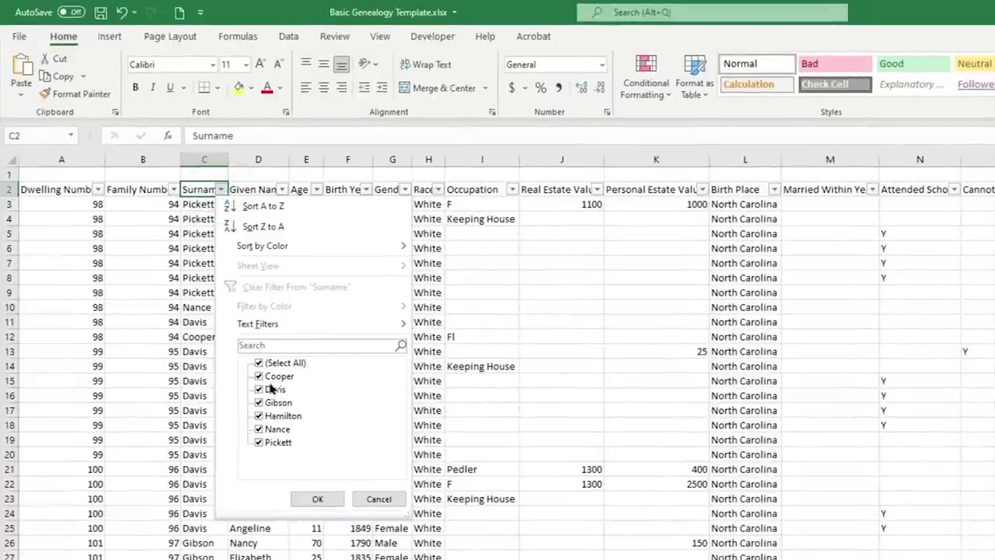
click(272, 364)
- Filter Surname to Davis only, showing rows 11 and 13 through 25
click(272, 388)
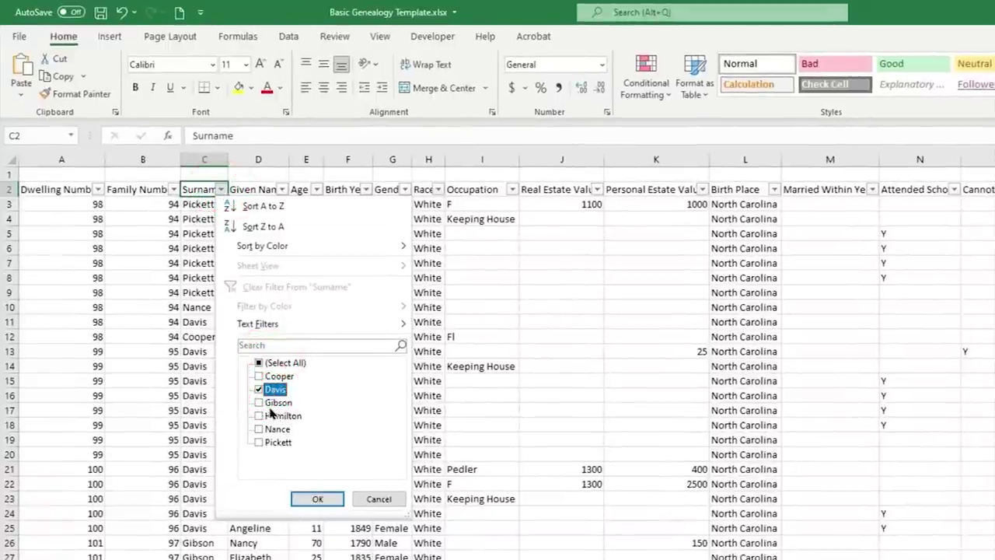
click(314, 499)
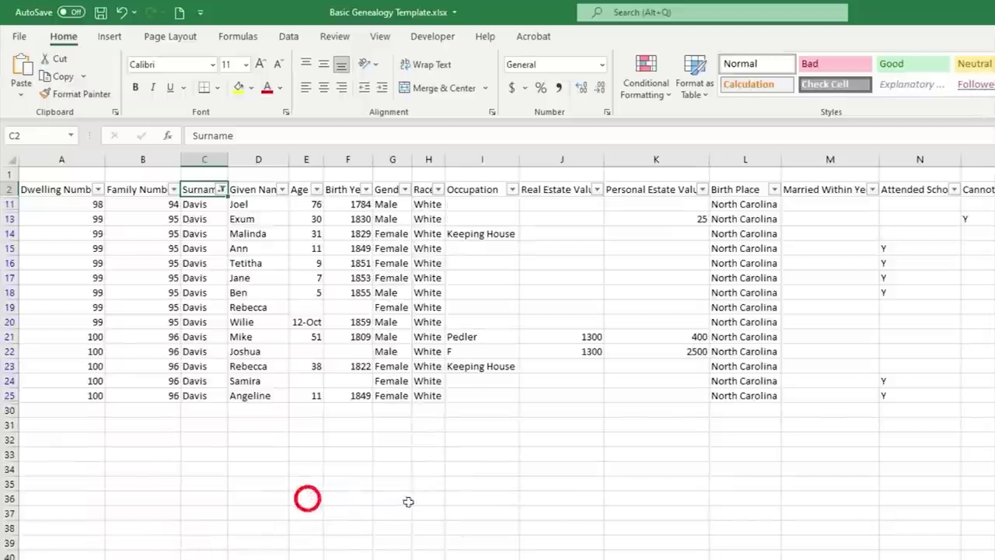
click(427, 428)
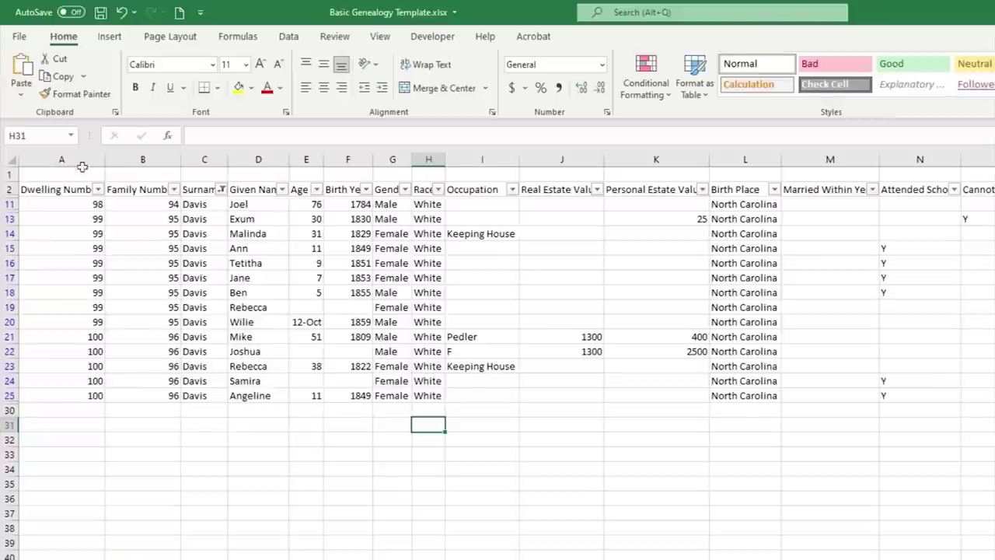
click(57, 175)
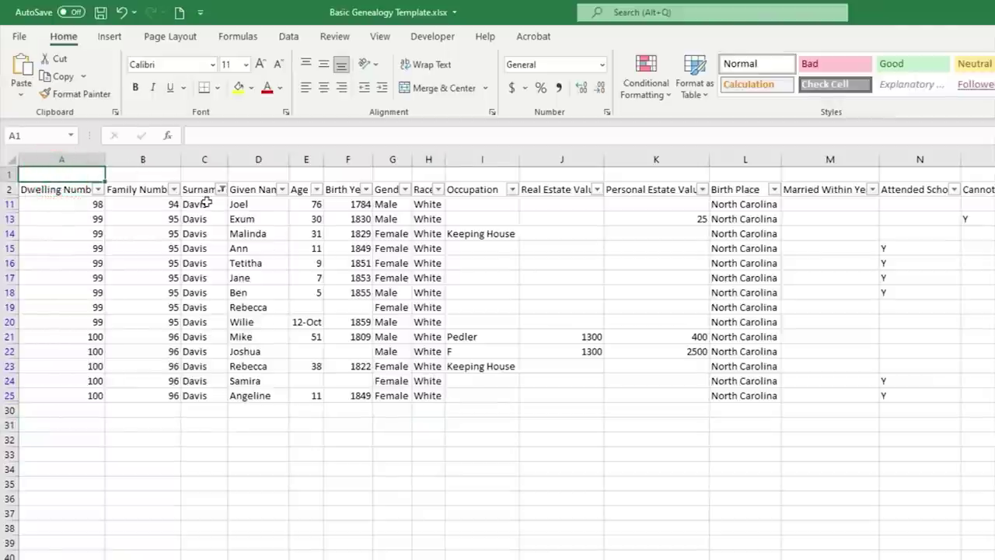
- Enter the title '1860 Census Randolph CO. NC' in cell A1
text(1860 Census Rand)
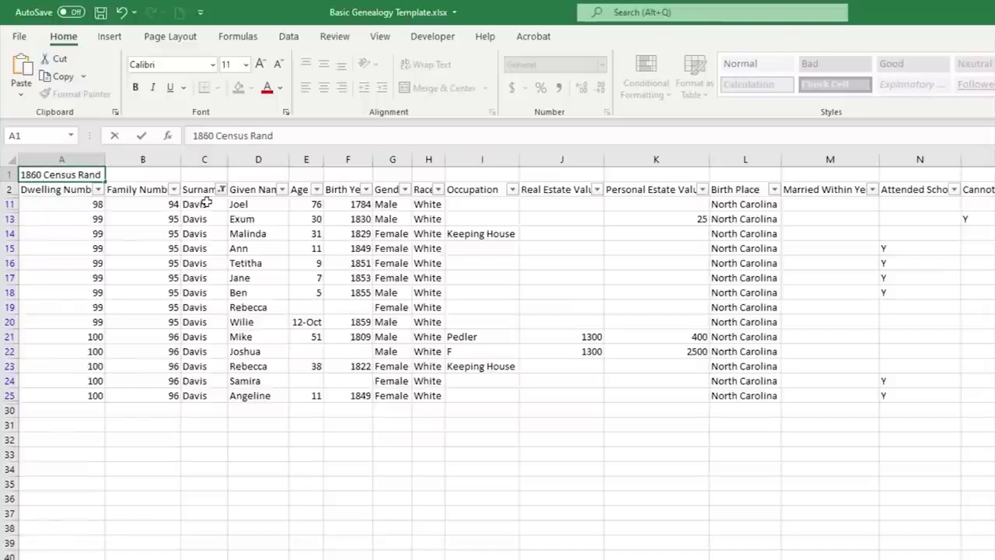
text(olph CO. NC)
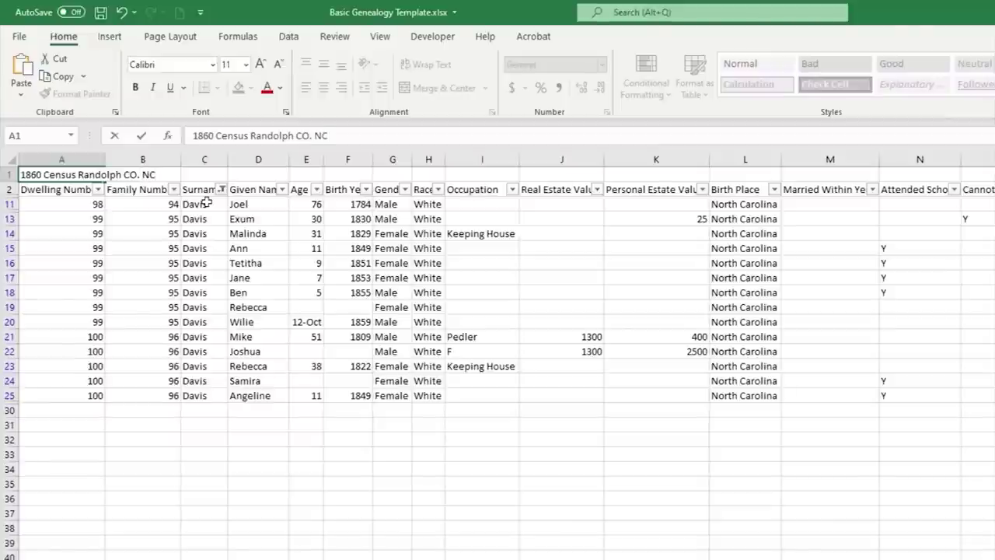
click(210, 289)
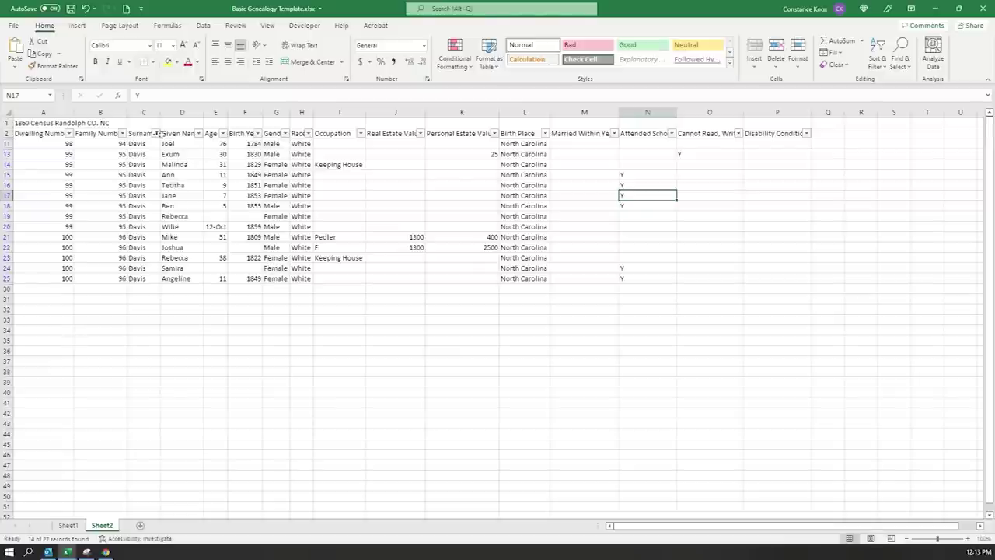
click(156, 134)
- Briefly filter Surname to Nance, then reselect all surnames to show every household
click(198, 255)
click(216, 243)
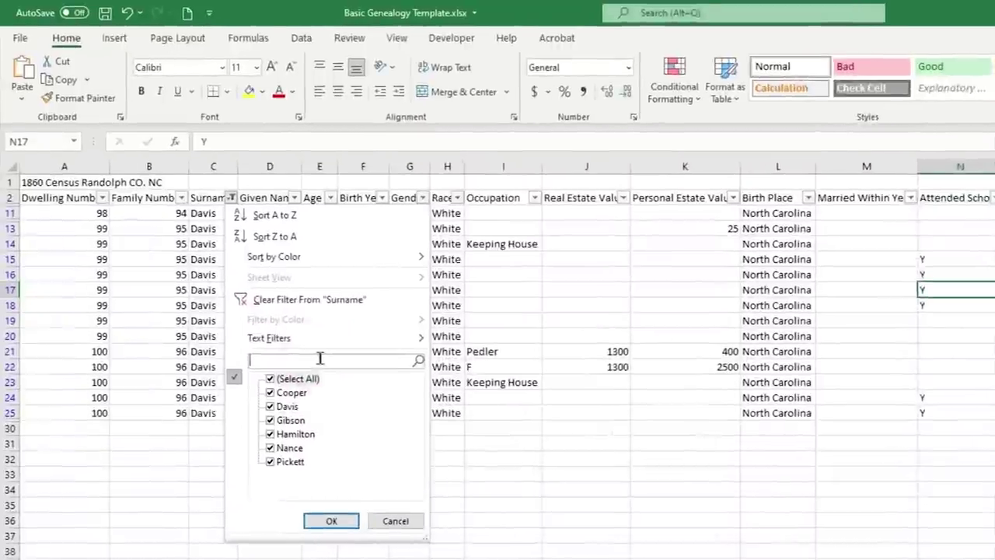
text(Nance)
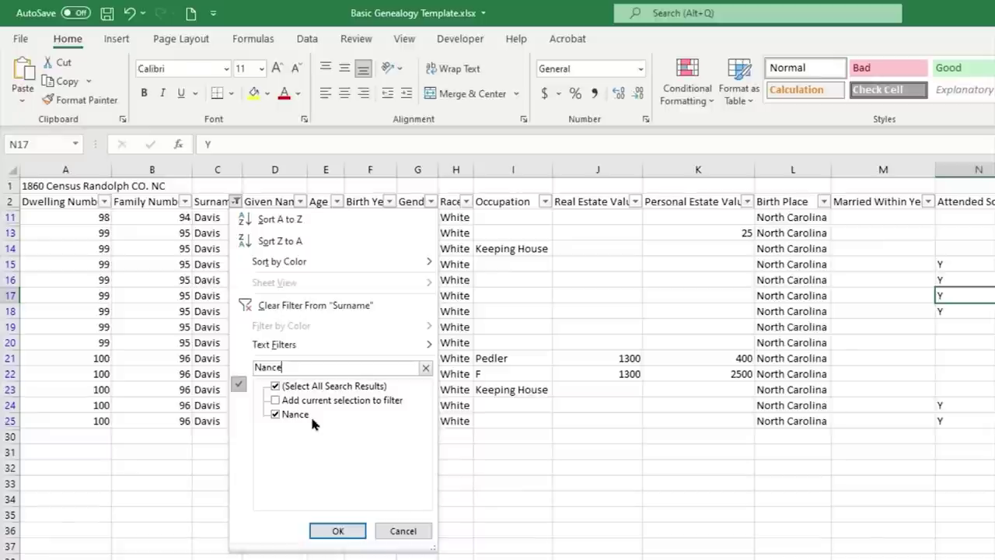
click(348, 530)
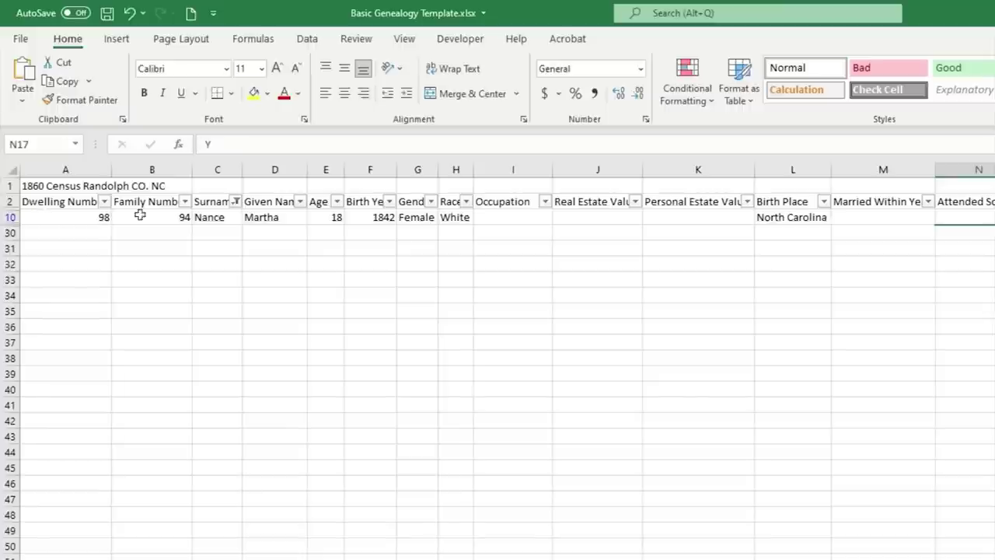
click(235, 201)
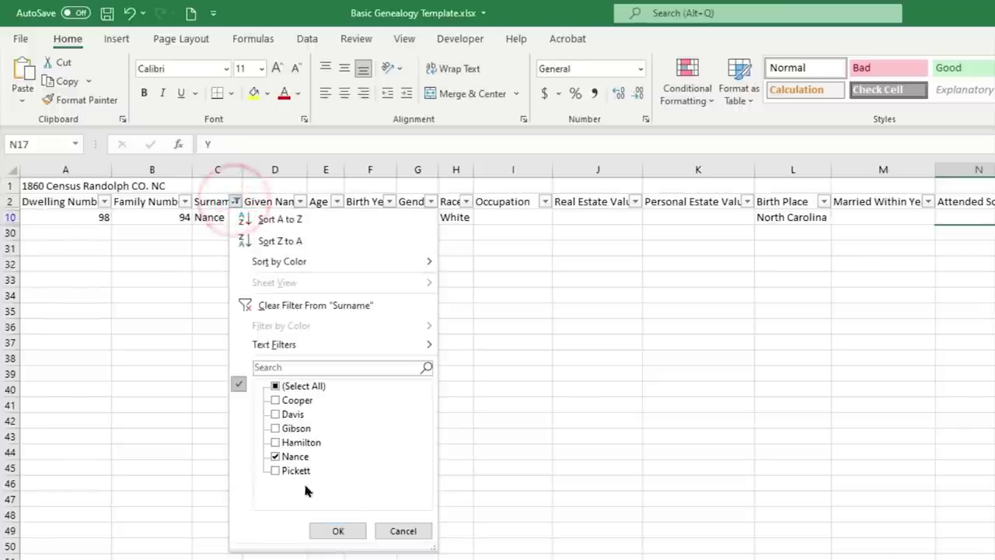
click(292, 389)
click(338, 528)
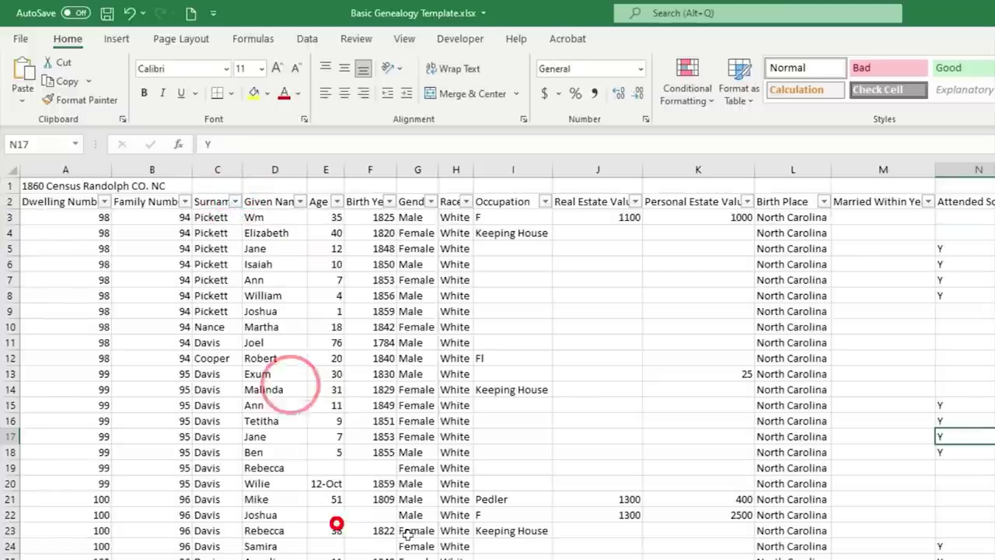
- Fill row 14, the 31-year-old Davis woman, yellow: first C14:J14, then the entire row
click(405, 463)
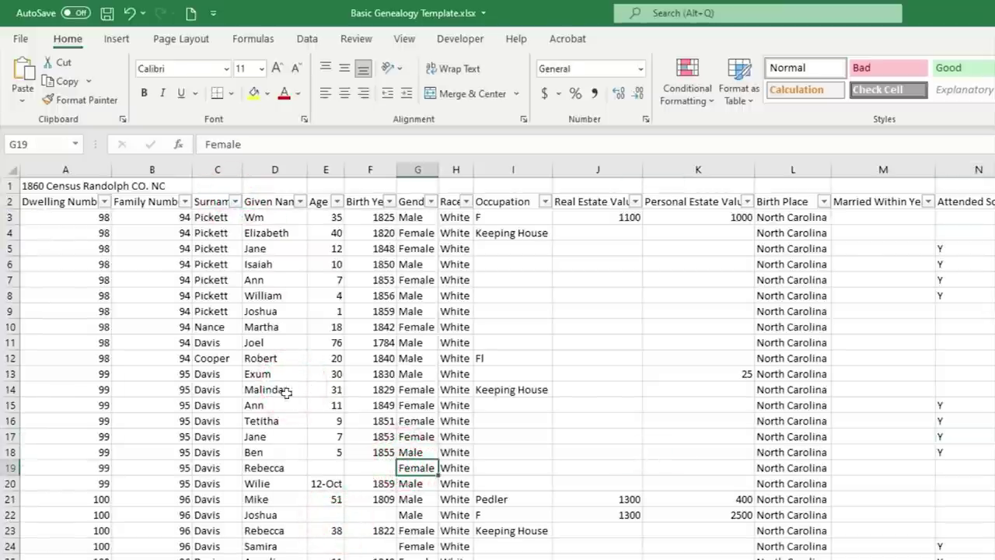
click(206, 394)
drag(297, 392, 546, 389)
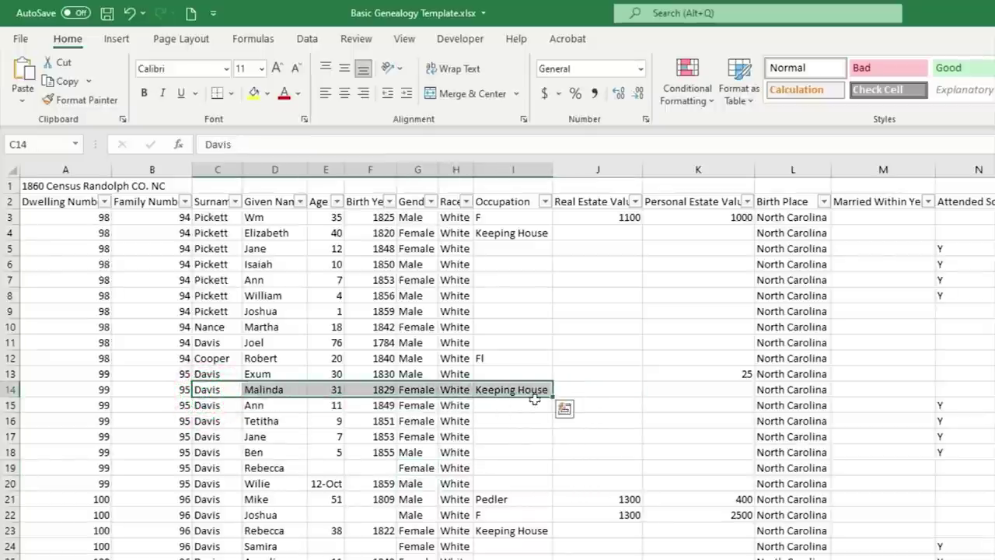
click(266, 93)
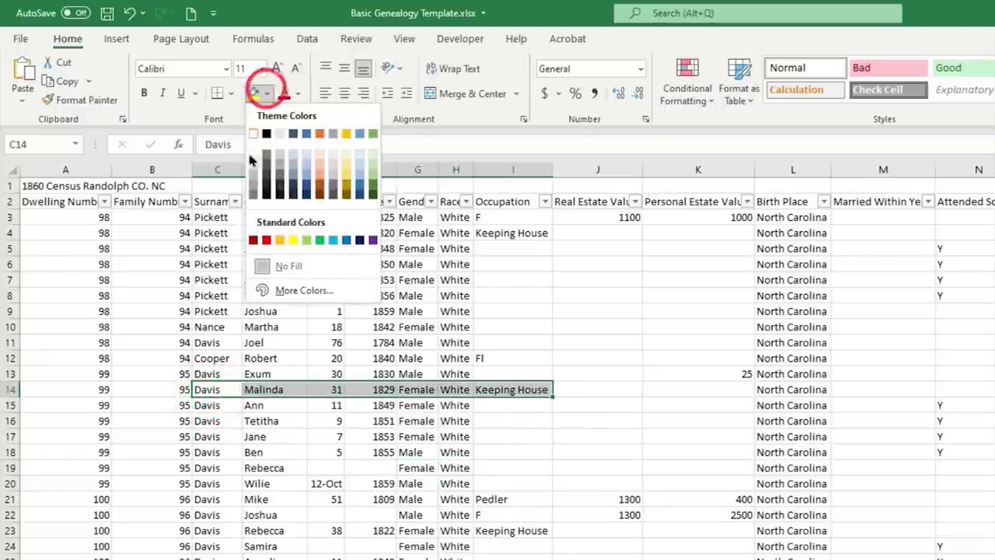
click(293, 240)
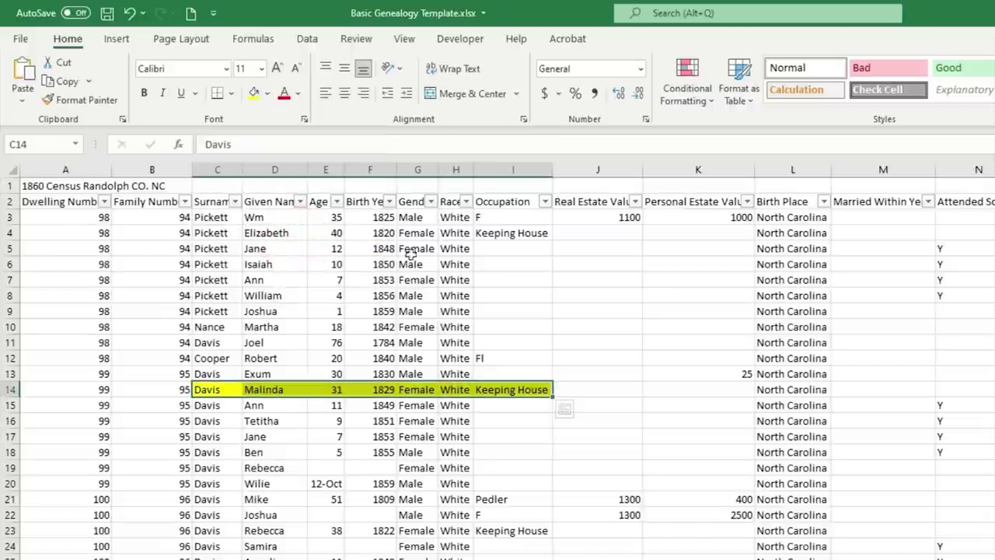
click(370, 333)
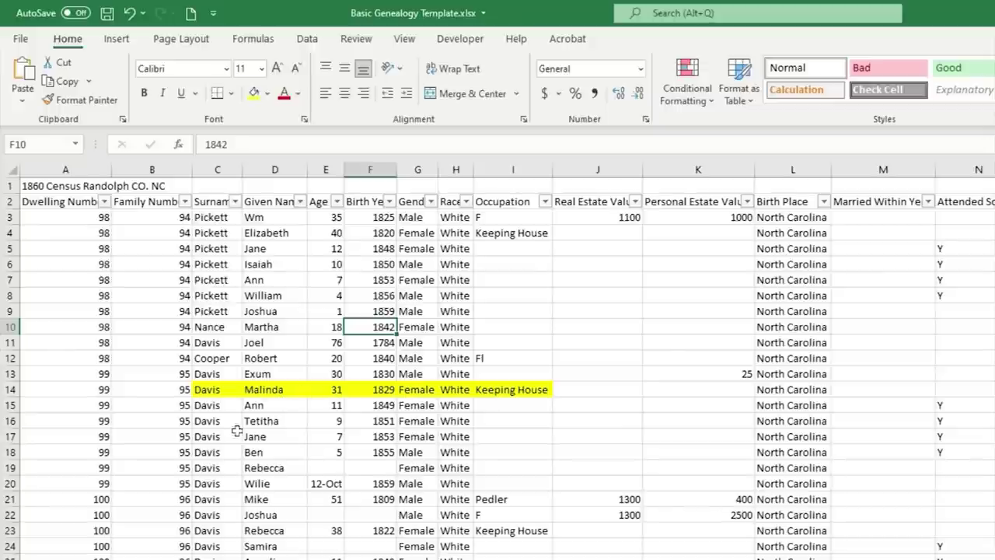
click(10, 388)
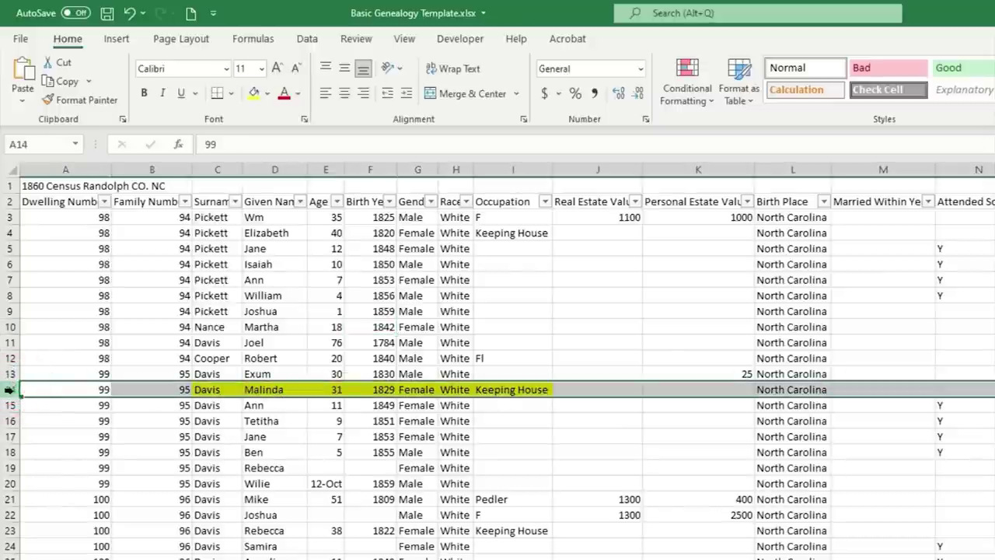
click(253, 93)
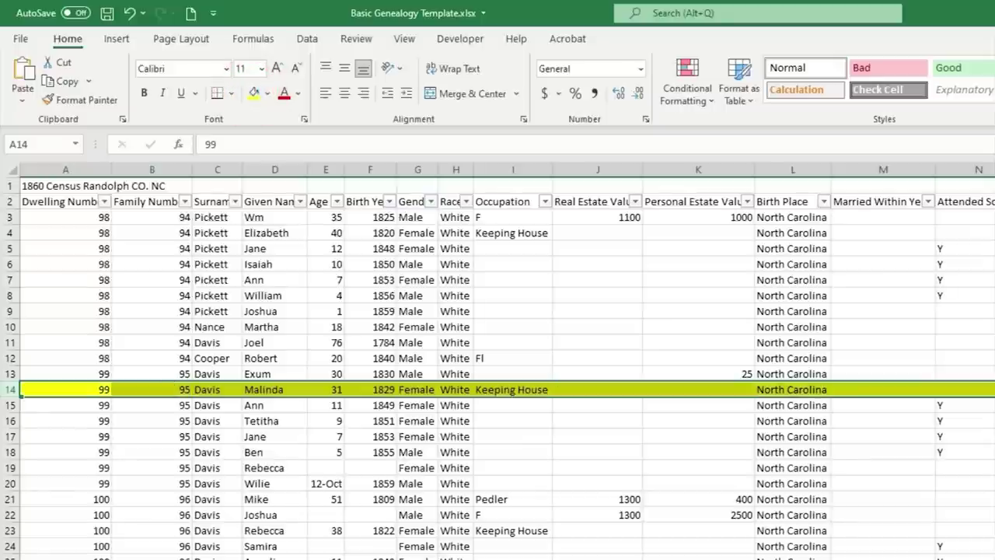
click(793, 484)
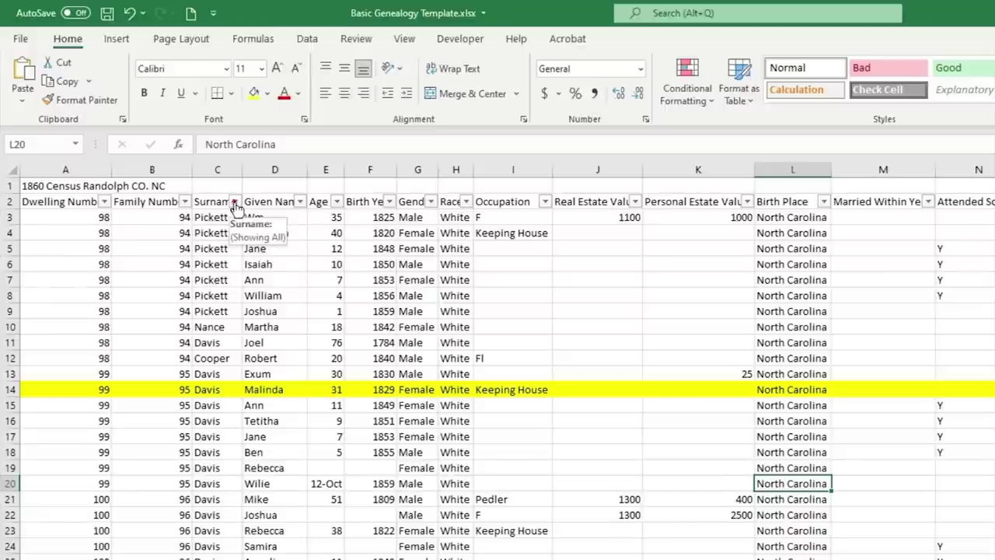
- Filter Surname to Gibson and fill rows 26–27 light green
click(235, 204)
click(275, 386)
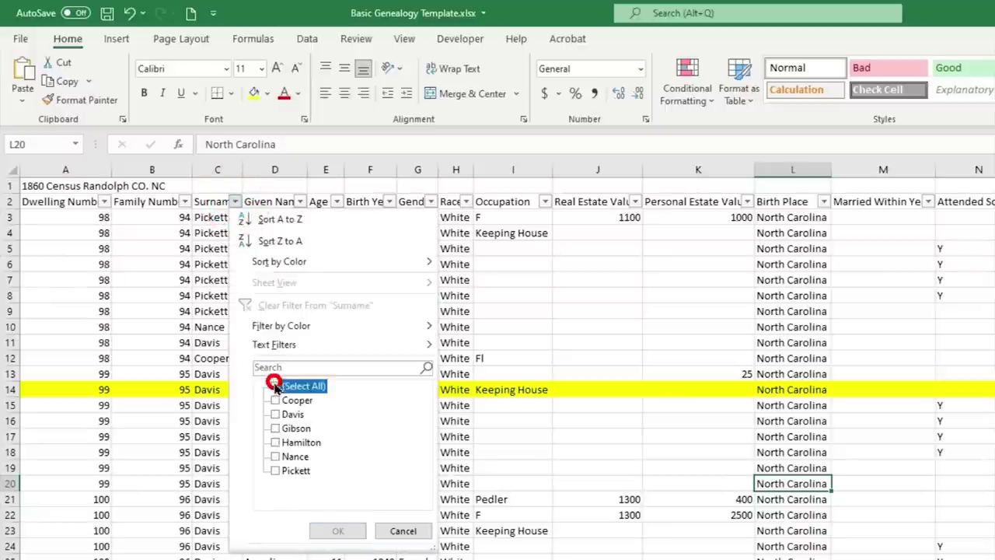
click(272, 426)
click(326, 530)
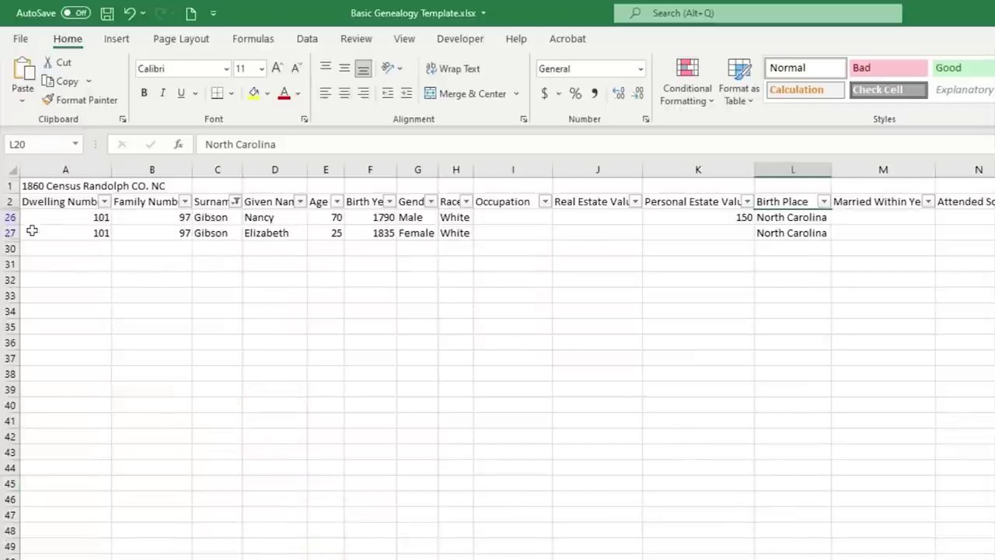
drag(9, 217, 11, 232)
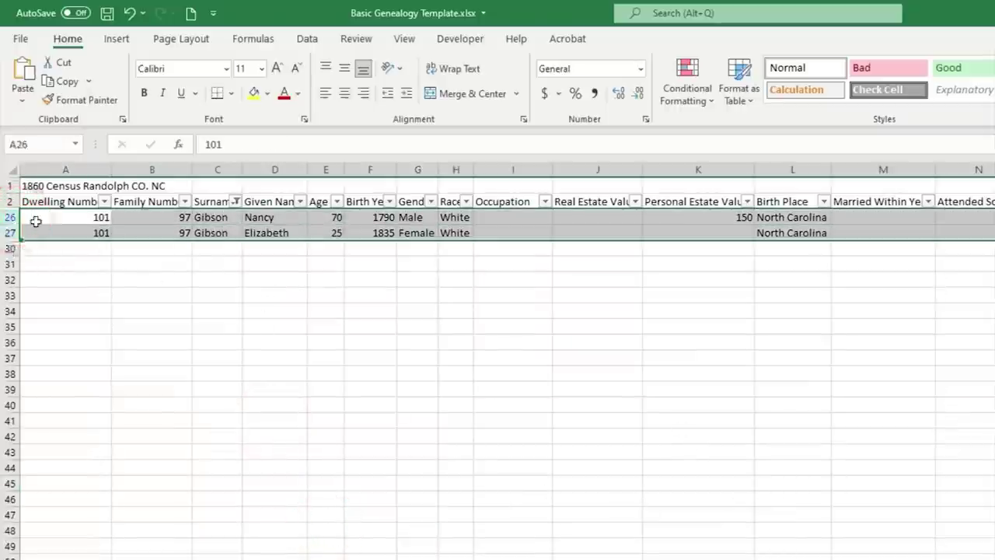
click(267, 93)
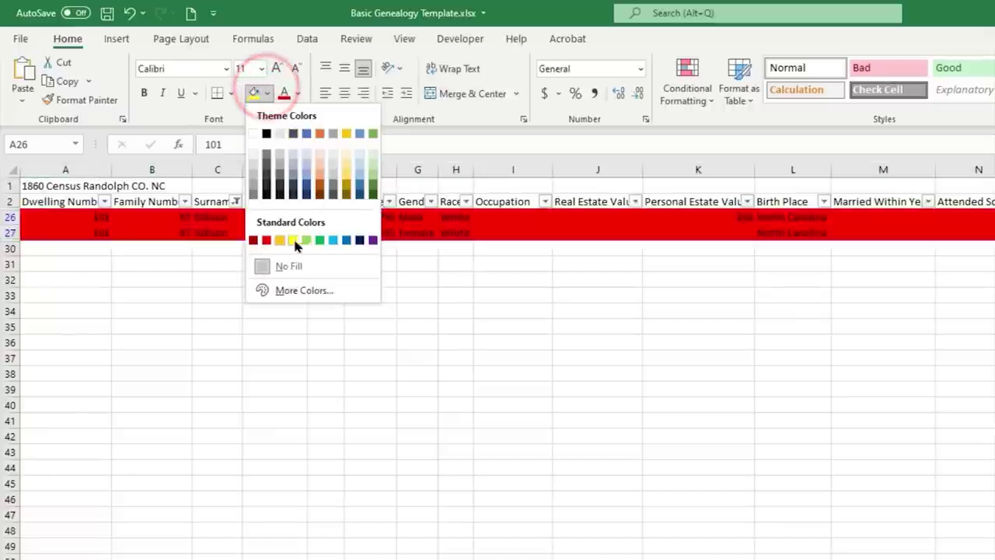
click(307, 240)
click(612, 421)
- Clear the Surname filter so every surname's rows show again
click(235, 201)
click(225, 344)
key(Return)
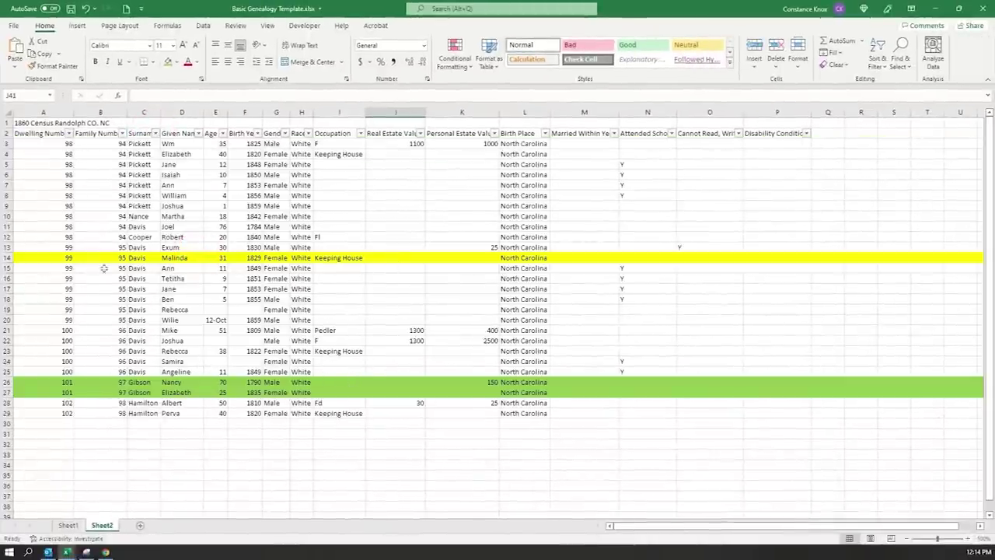
click(156, 134)
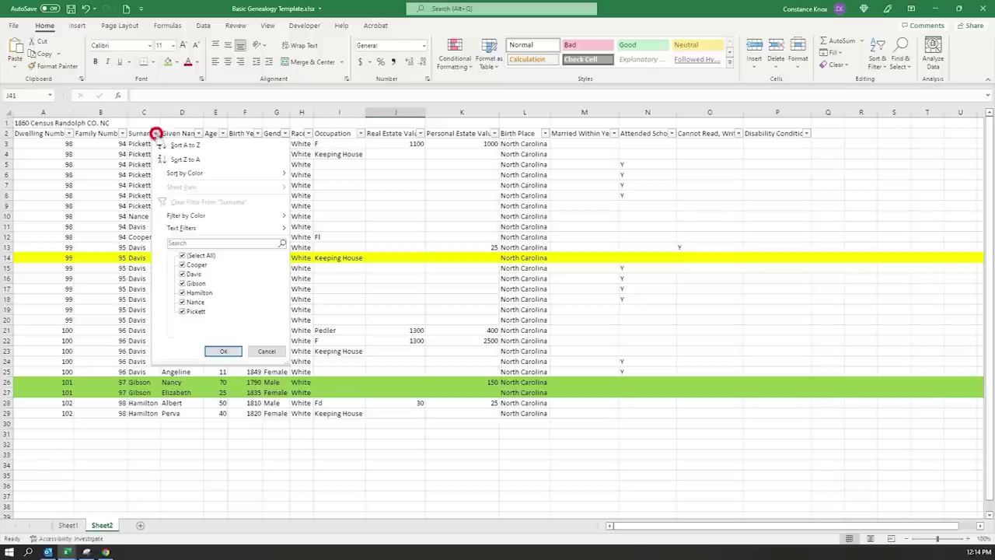
- Filter Surname to Davis only and select Davis rows 11 through 25
click(181, 256)
click(182, 273)
click(224, 350)
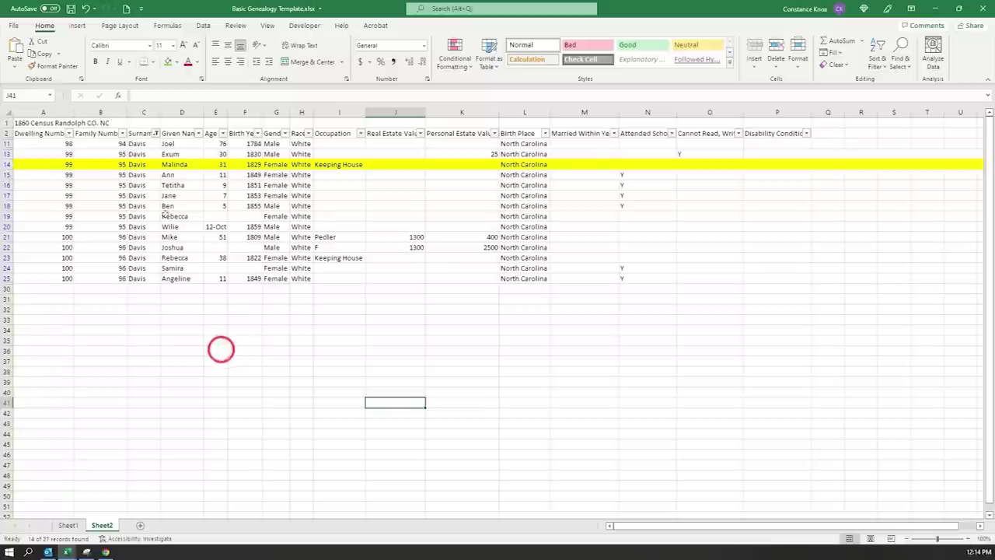
click(7, 145)
drag(7, 144, 7, 278)
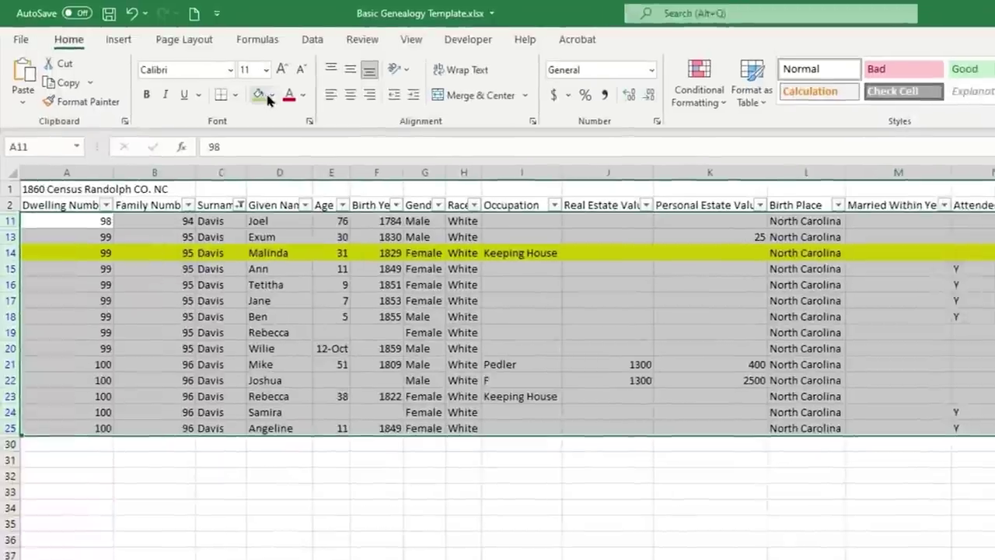
- Fill the Davis rows 11–25 with a custom pale yellow from More Colors
click(268, 95)
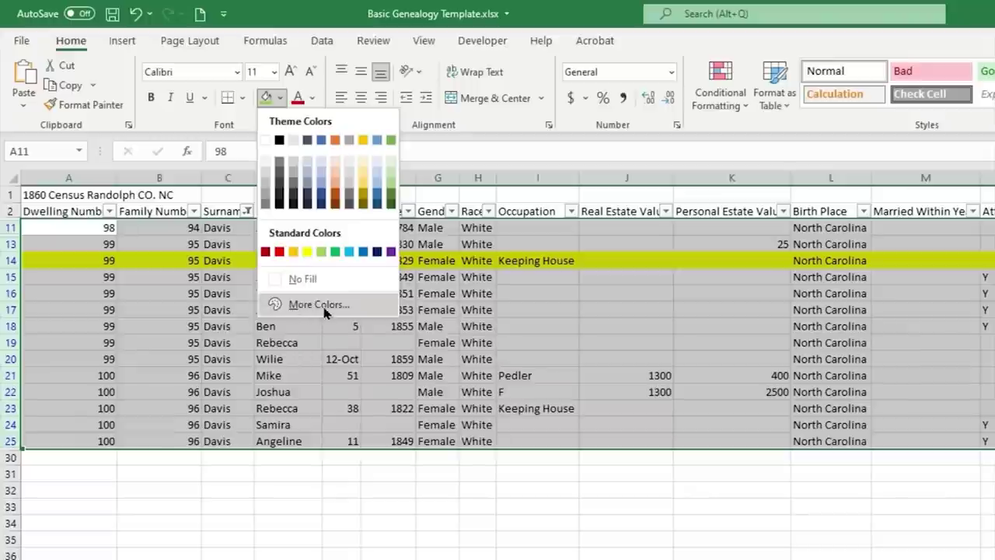
click(320, 305)
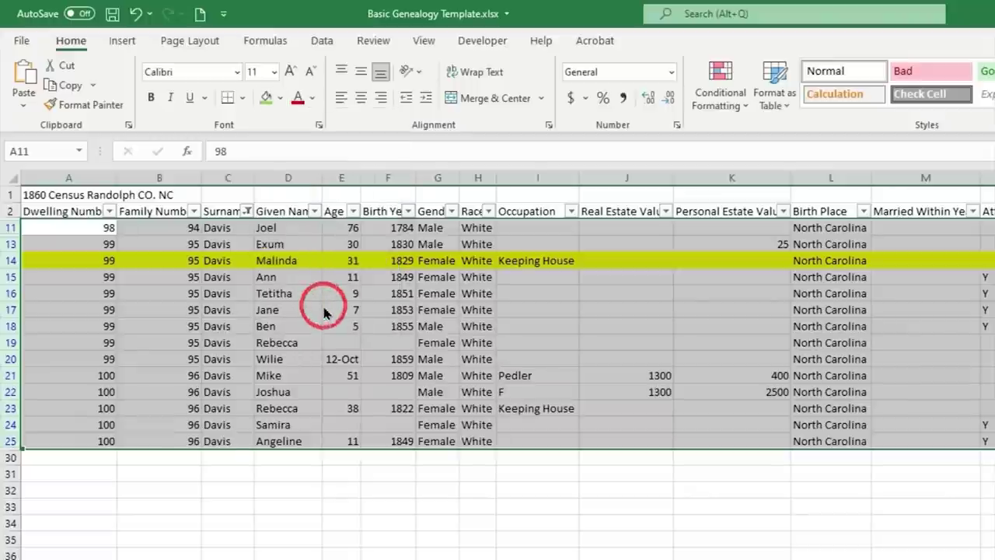
click(311, 406)
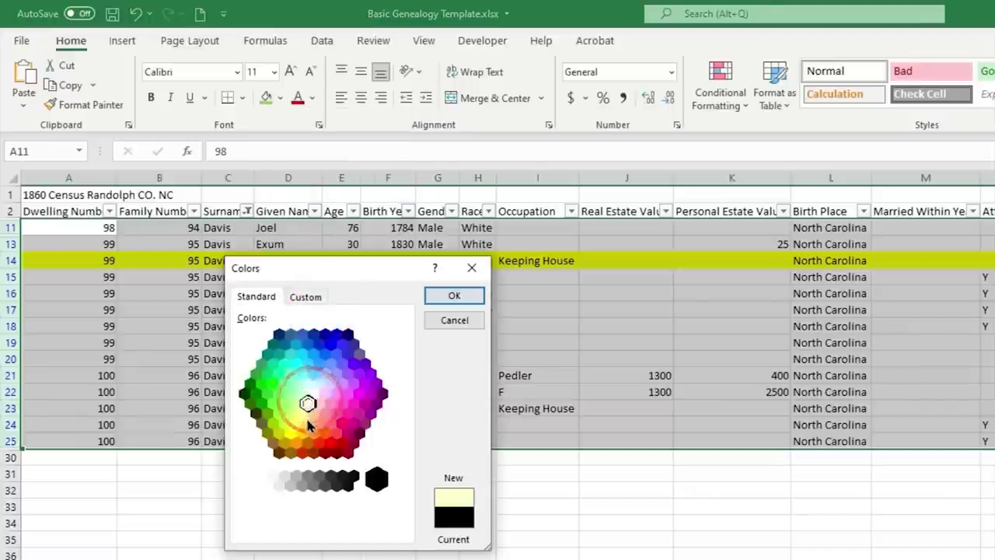
click(301, 412)
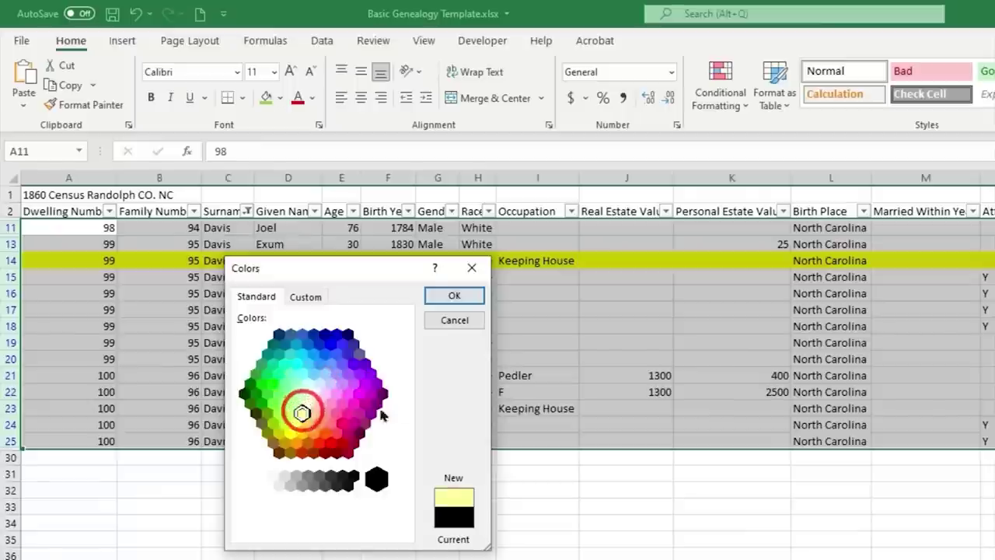
click(459, 295)
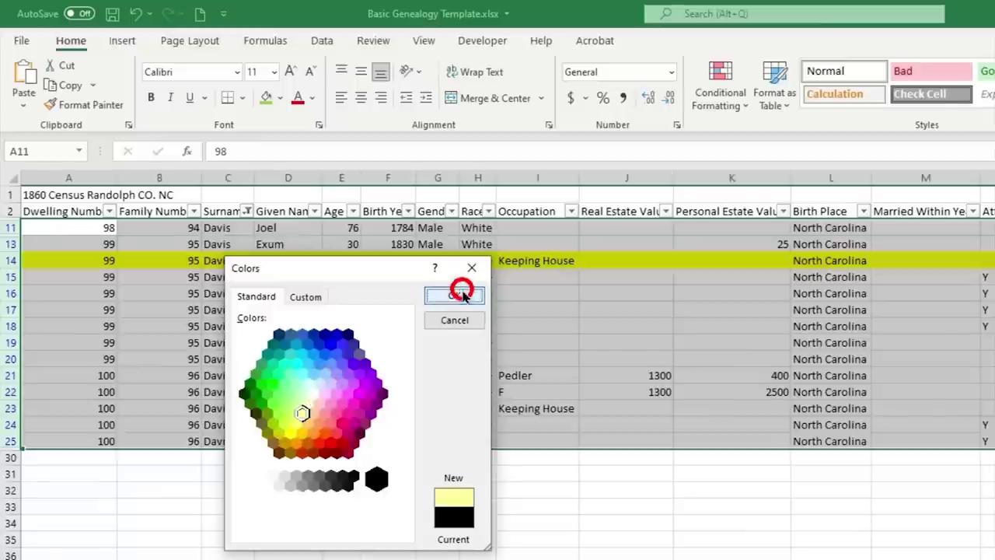
click(270, 327)
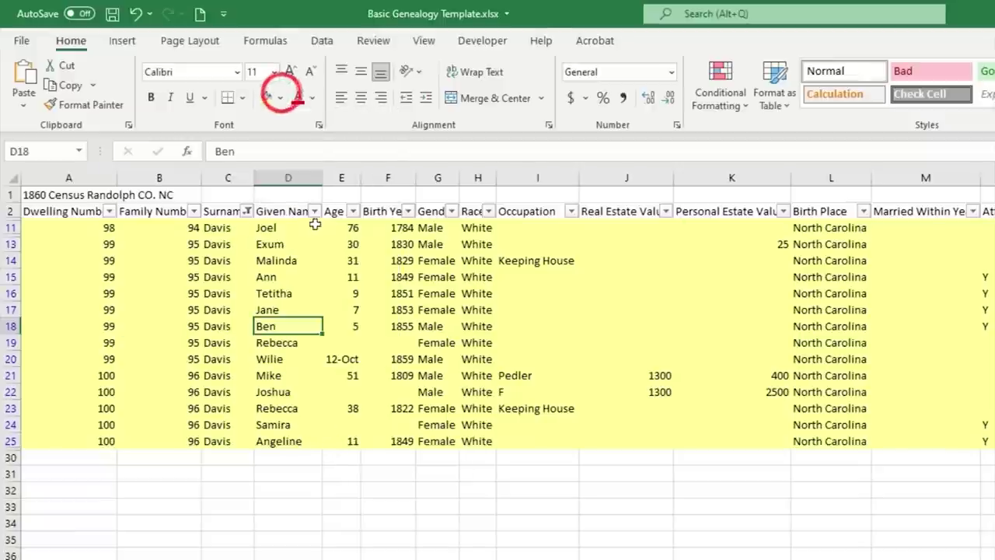
click(245, 218)
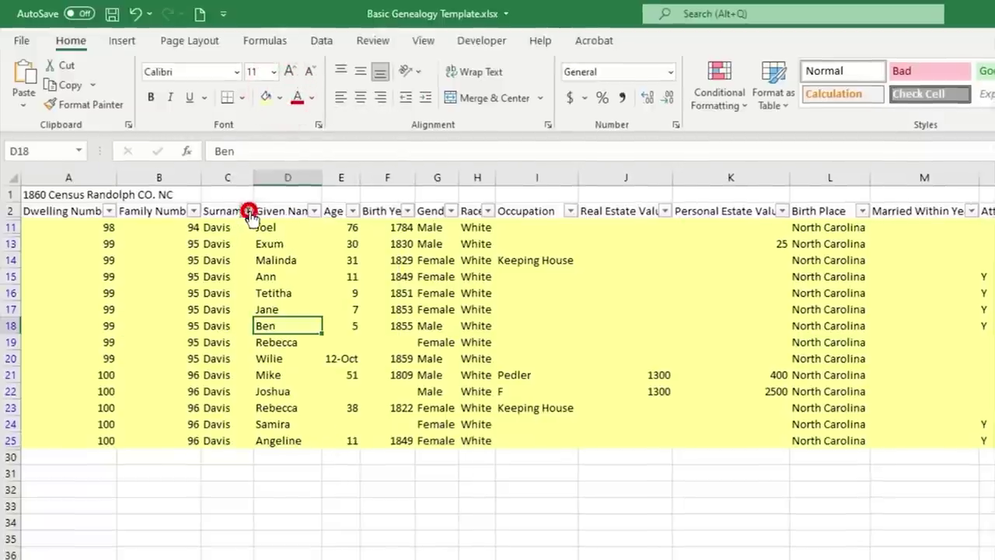
- Show all surnames again and fill row 12 orange
click(350, 536)
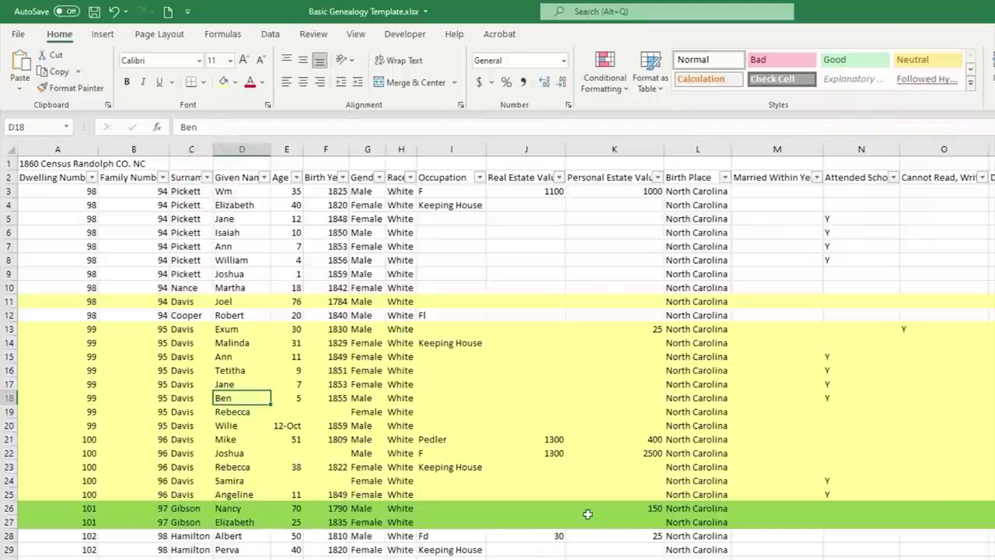
click(14, 315)
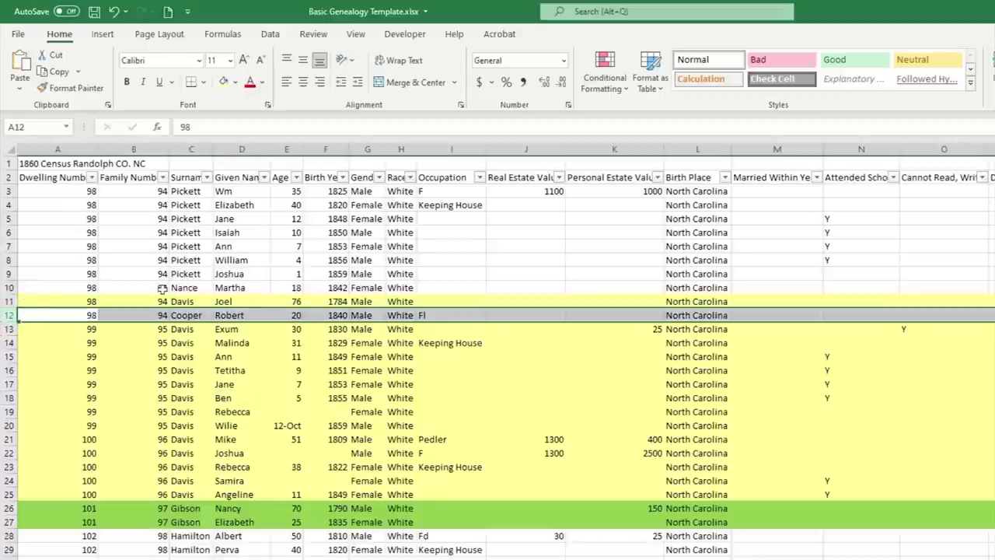
click(235, 82)
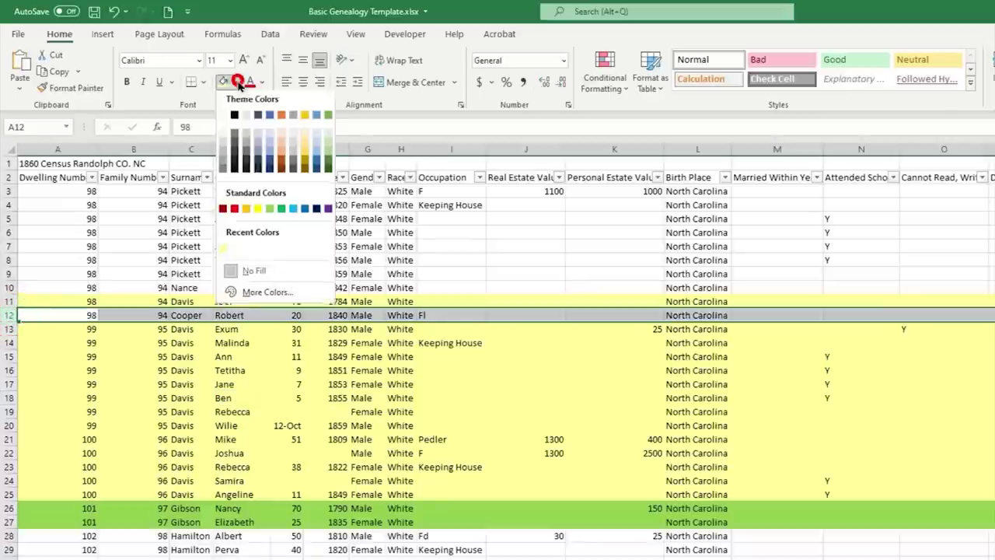
click(243, 206)
- Fill rows 3–9 blue-grey and row 10 grey-green
drag(9, 191, 9, 274)
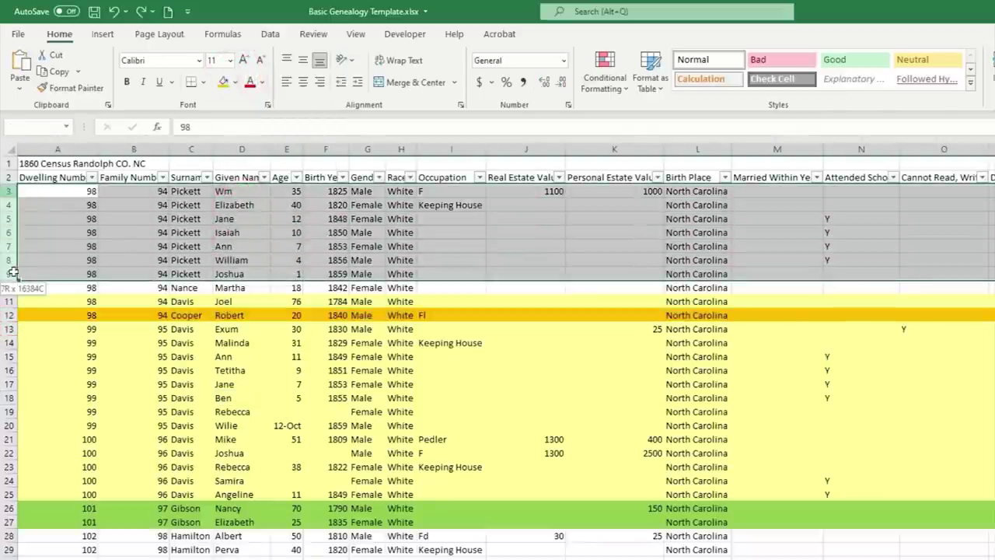
click(234, 82)
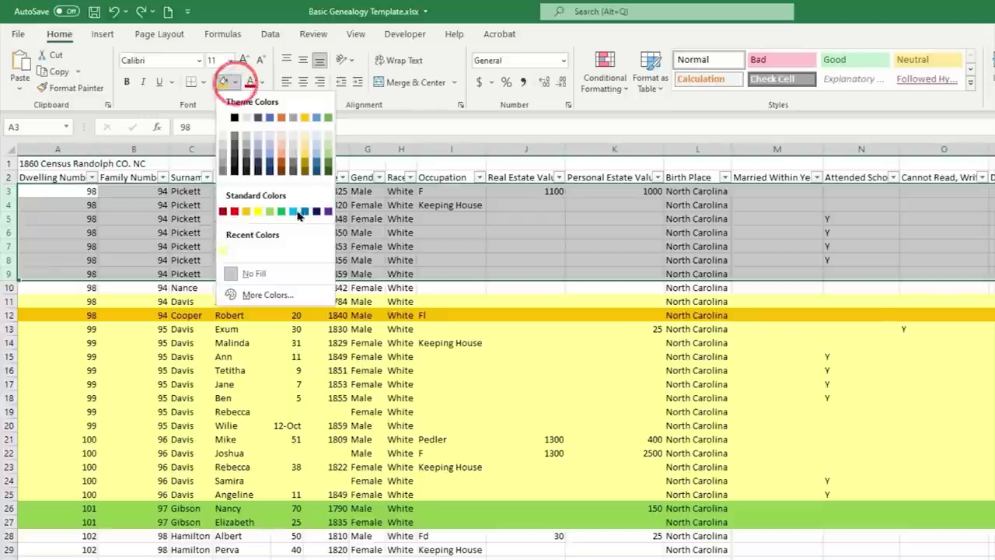
click(271, 141)
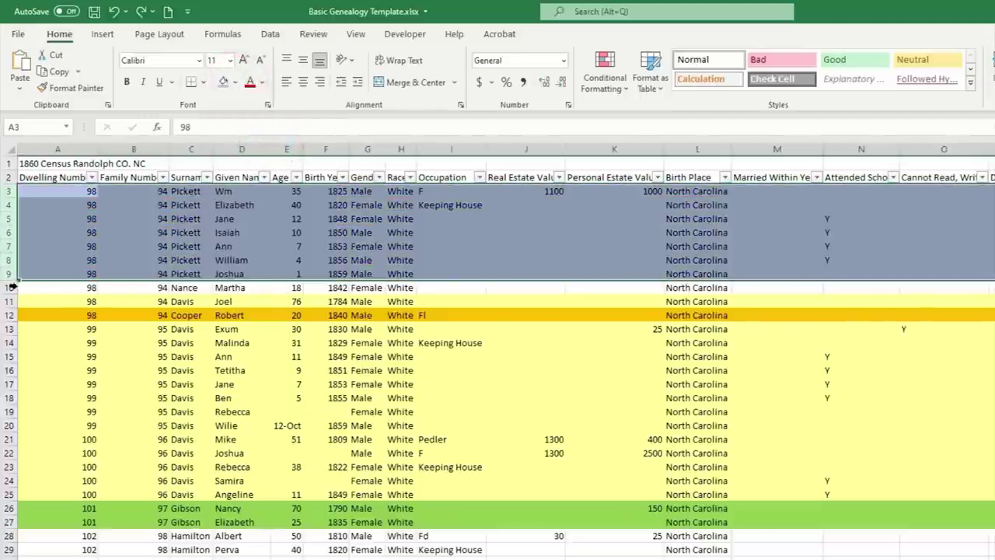
click(10, 287)
click(236, 82)
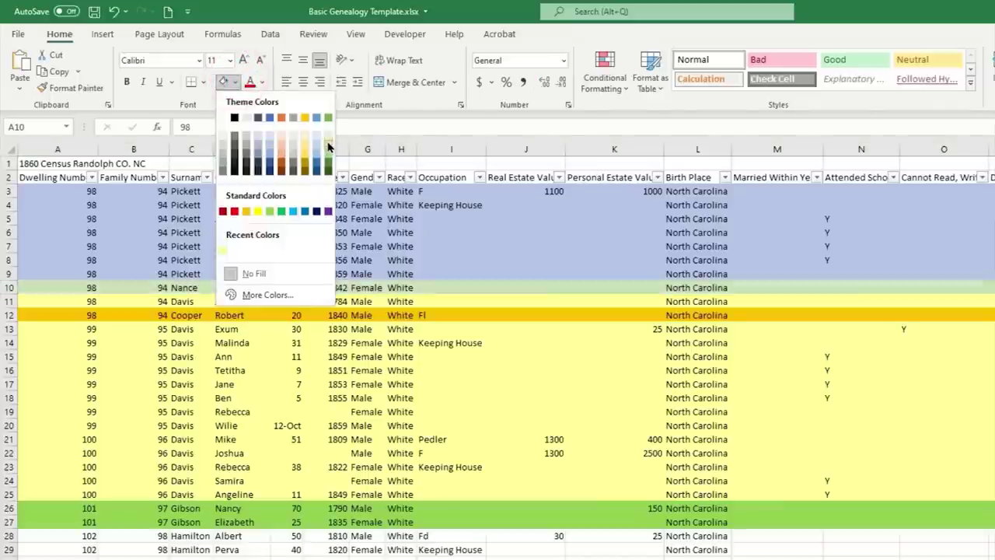
click(327, 147)
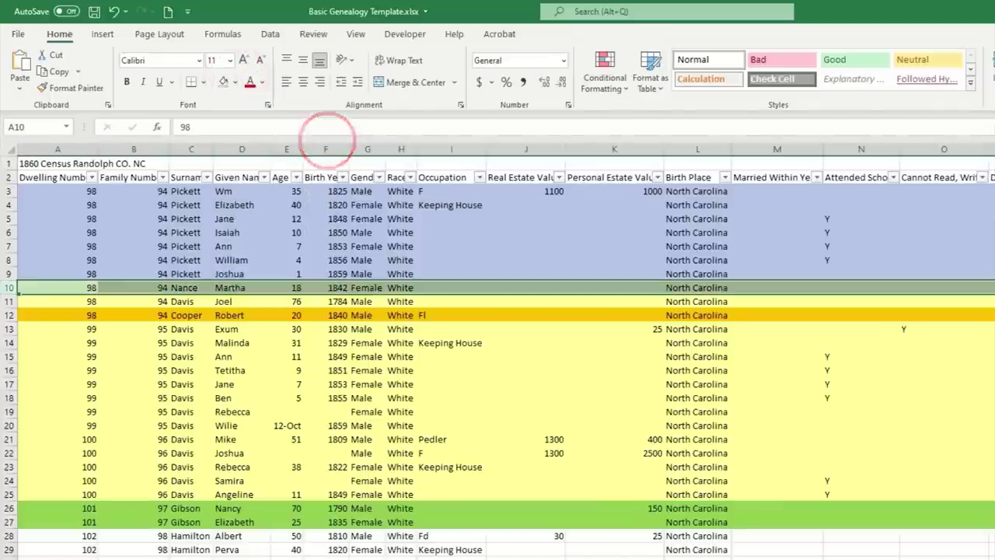
- Fill rows 28 and 29 light pink
drag(8, 536, 8, 549)
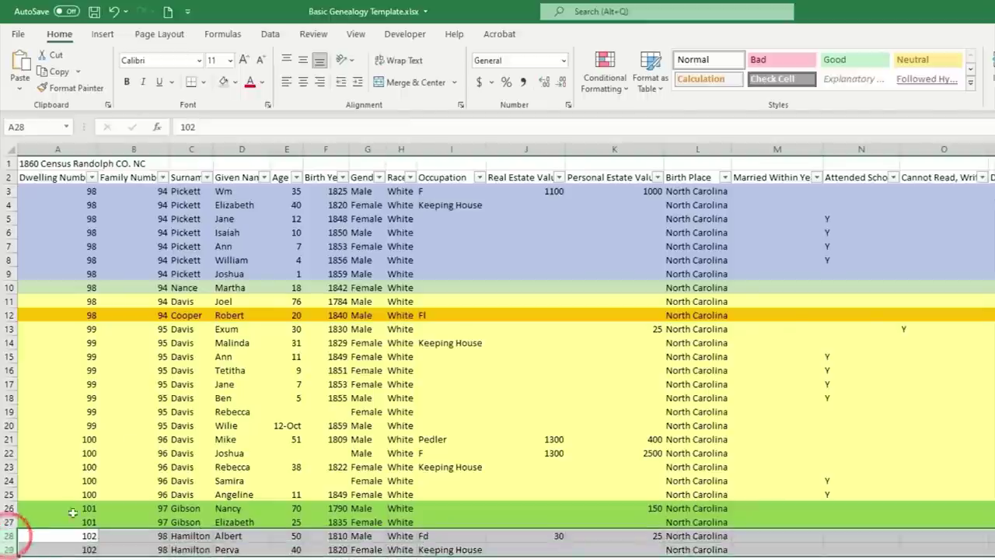
click(235, 82)
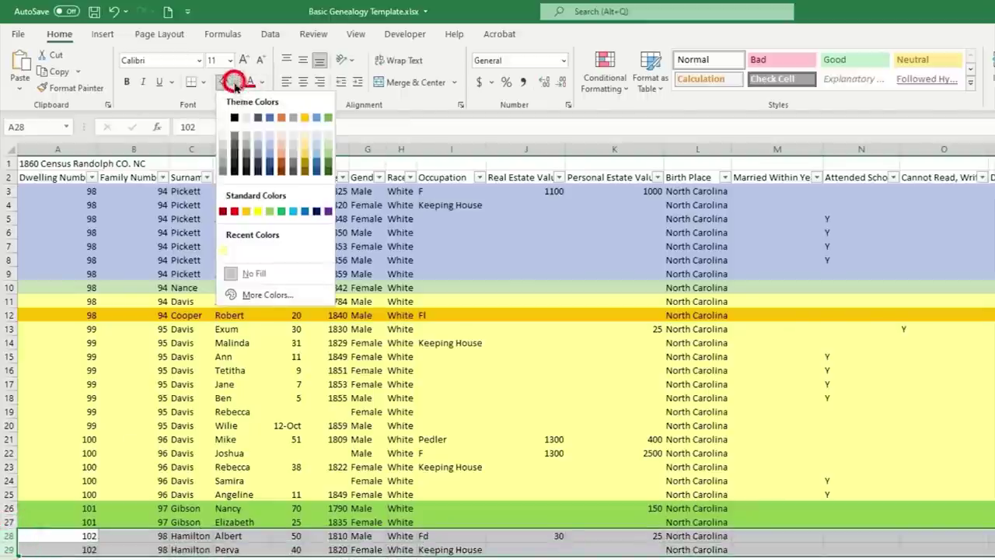
click(282, 134)
click(386, 522)
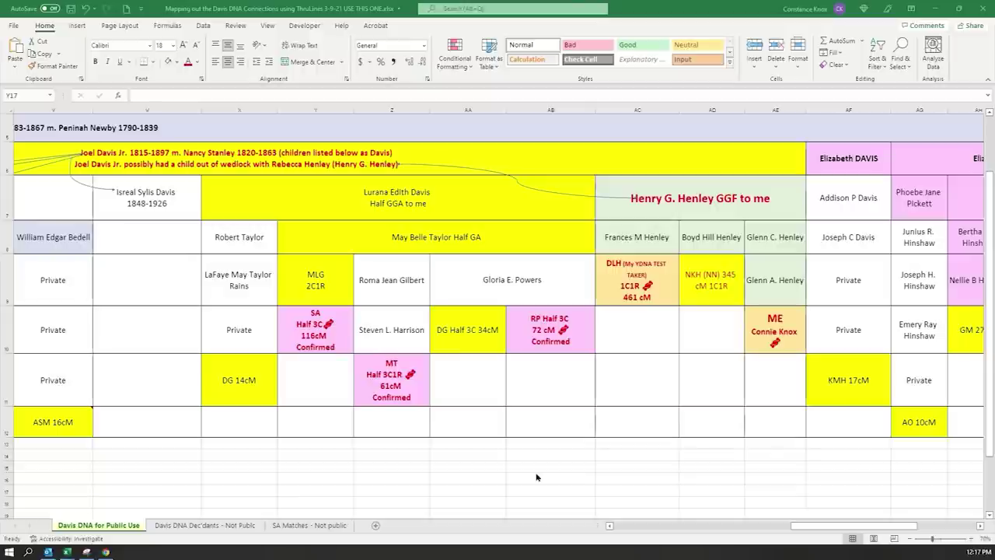
drag(837, 528, 789, 527)
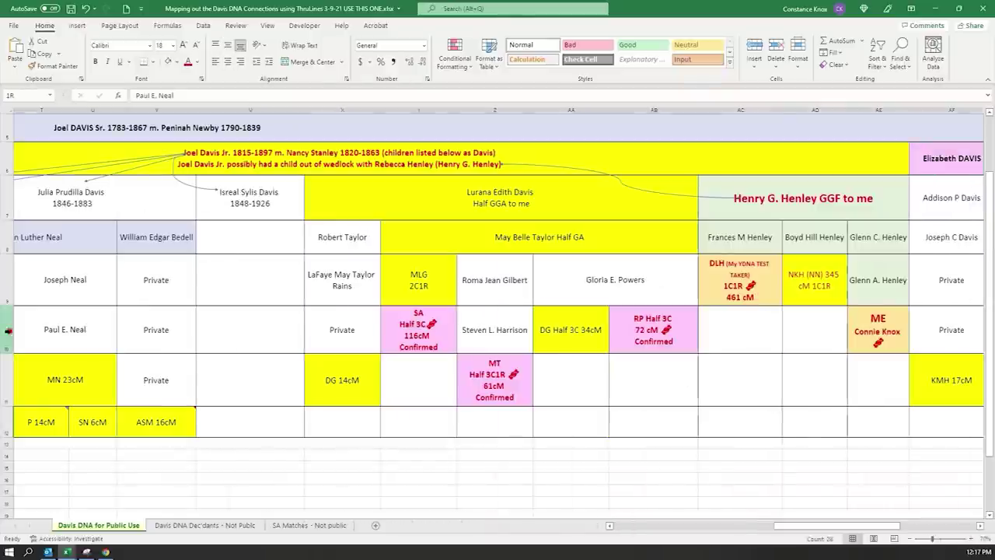
click(8, 330)
drag(782, 525, 614, 525)
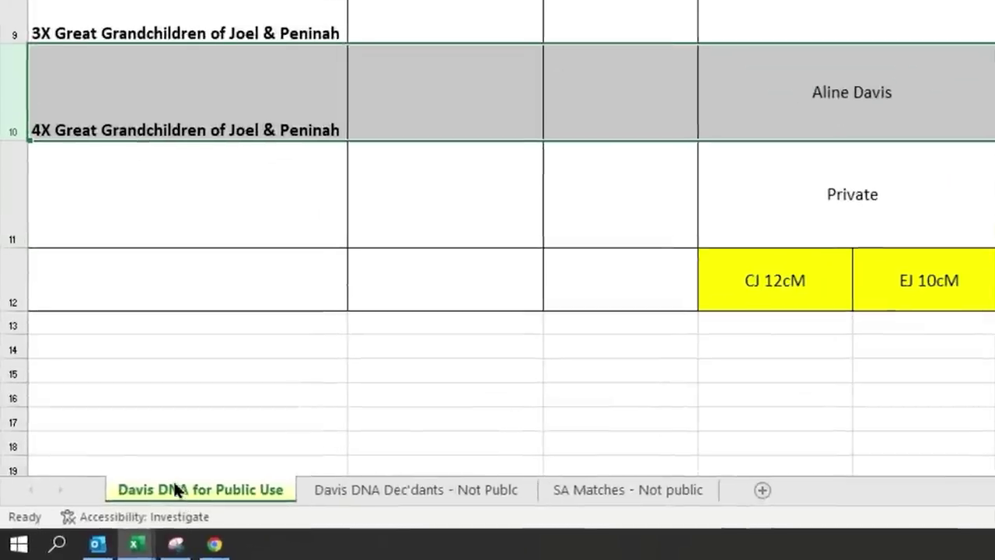
- Set the Davis DNA for Public Use sheet's tab colour to yellow
right_click(161, 488)
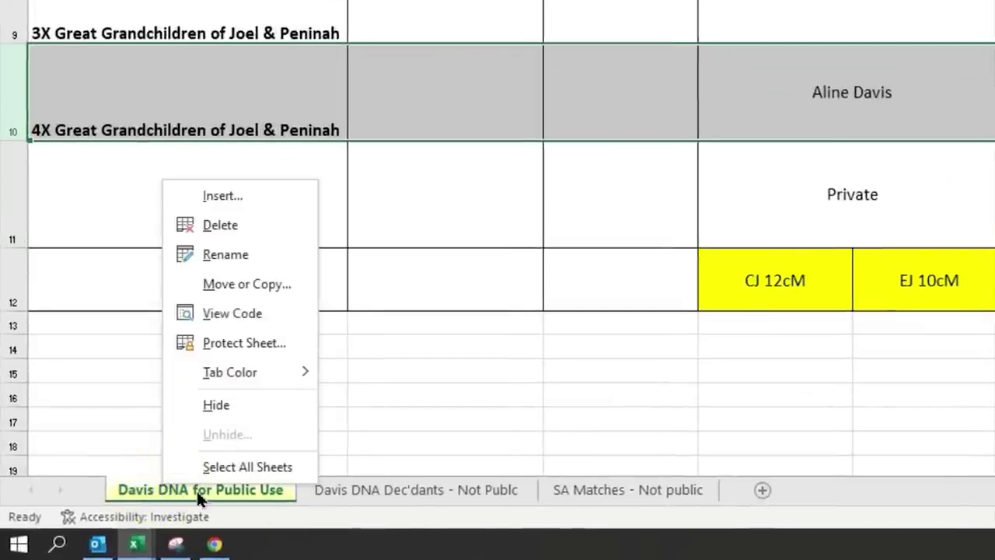
mouse_move(295, 369)
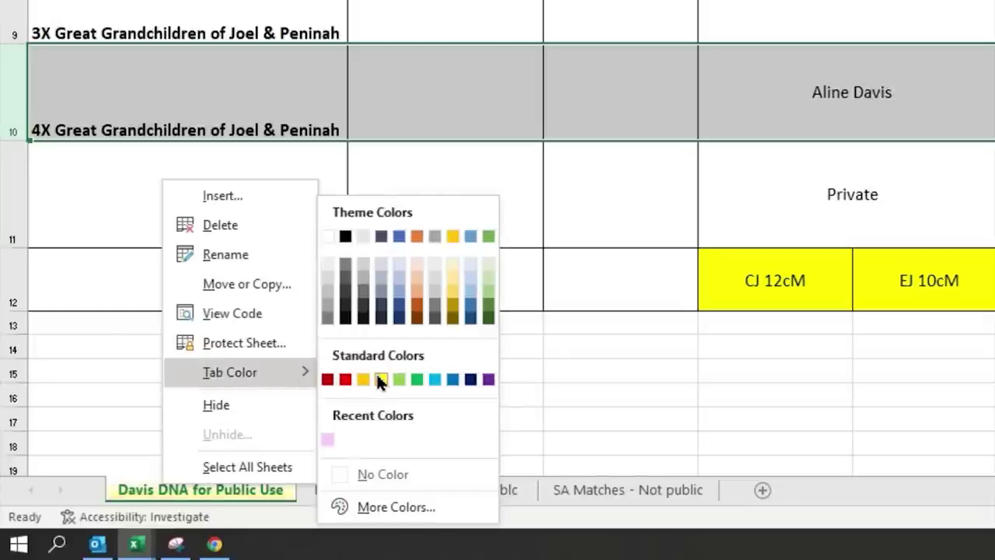
click(380, 379)
- Duplicate the Davis DNA for Public Use sheet with Move or Copy, Create a copy
right_click(207, 486)
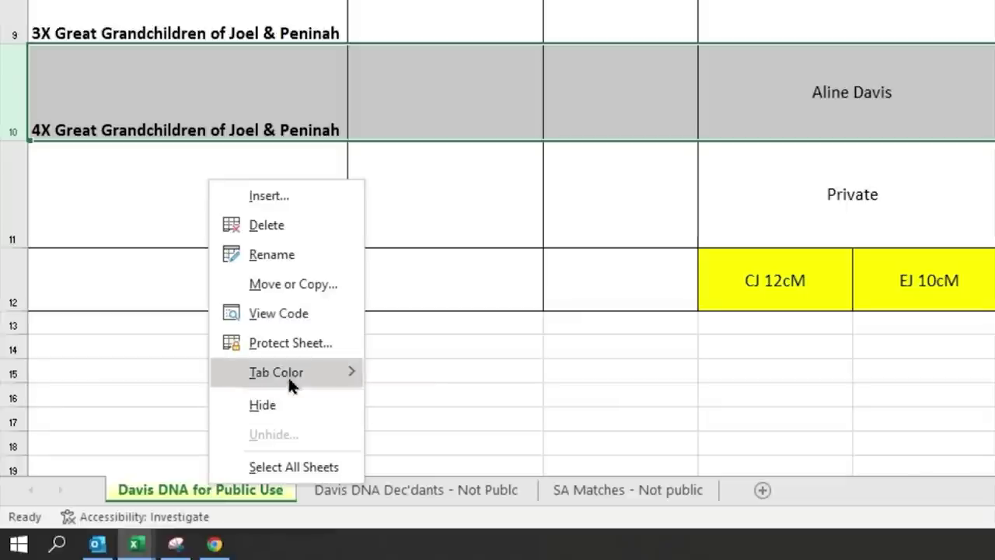
mouse_move(287, 372)
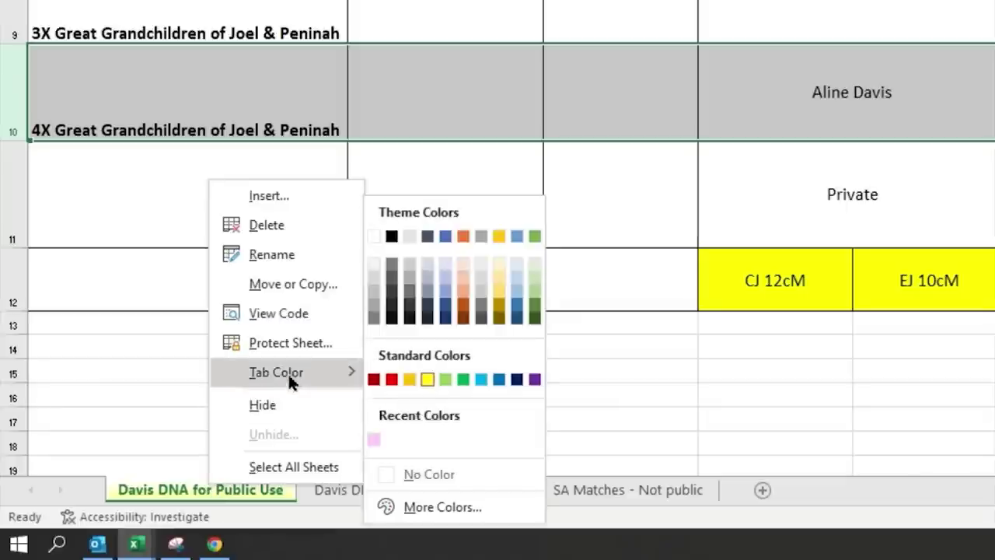
click(271, 286)
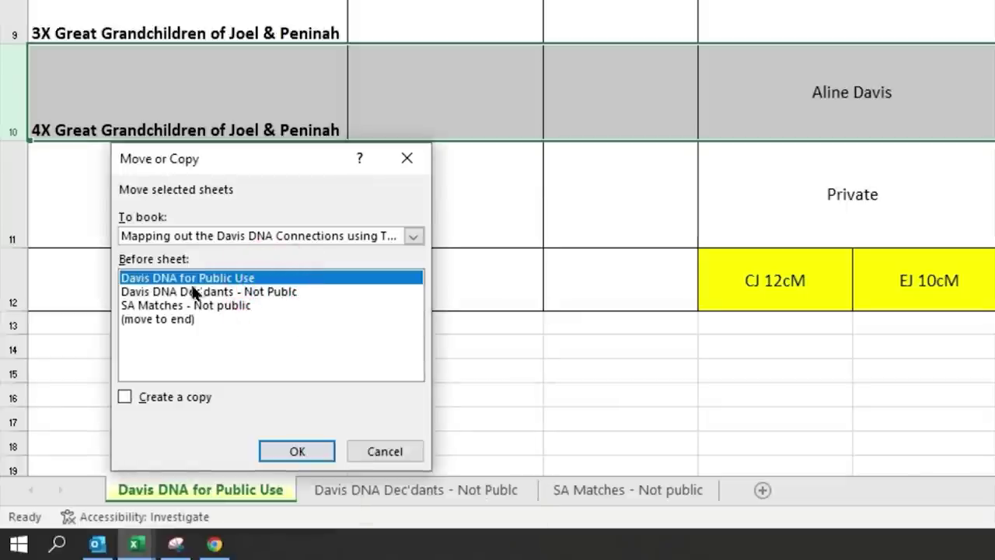
click(122, 397)
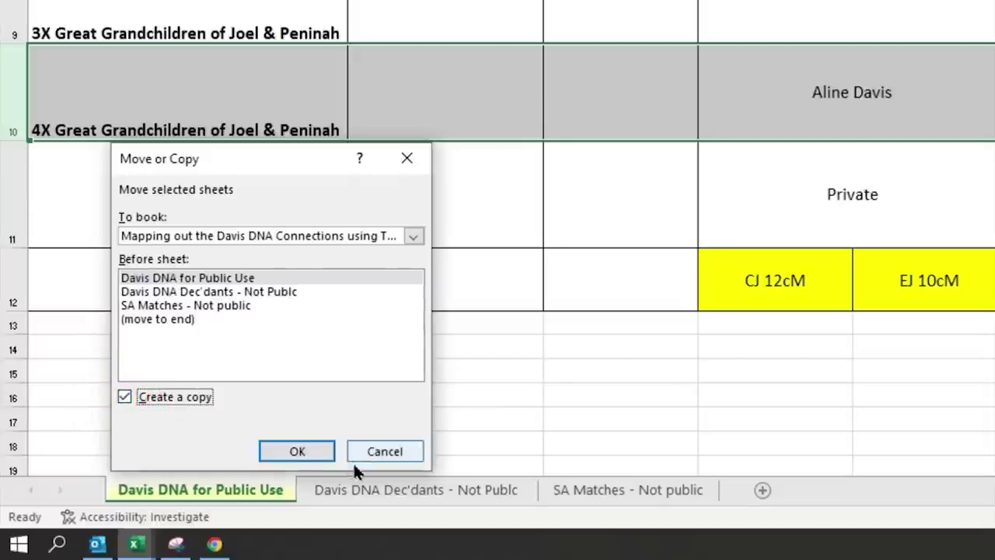
click(296, 450)
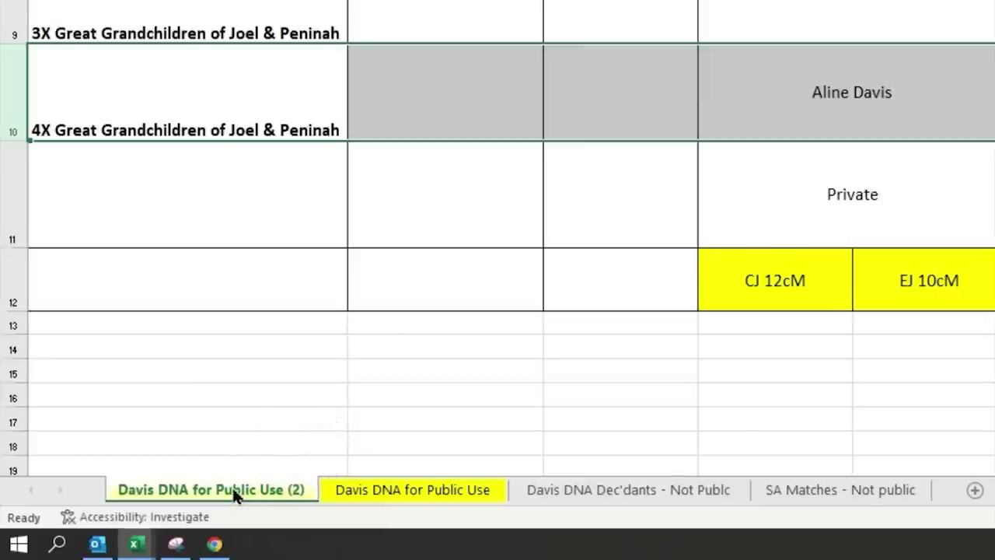
click(358, 491)
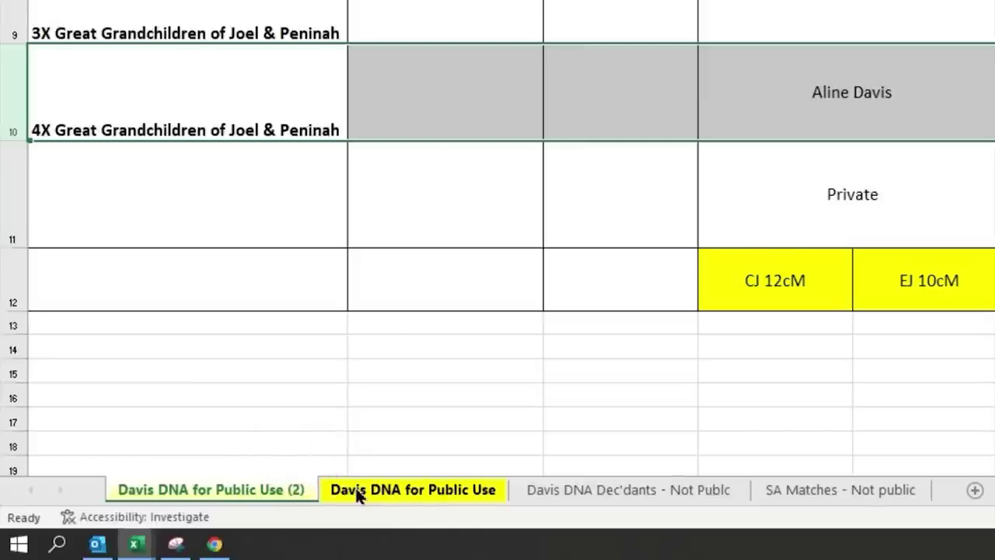
- Rename the duplicated sheet to 'Conditional Formating'
right_click(283, 491)
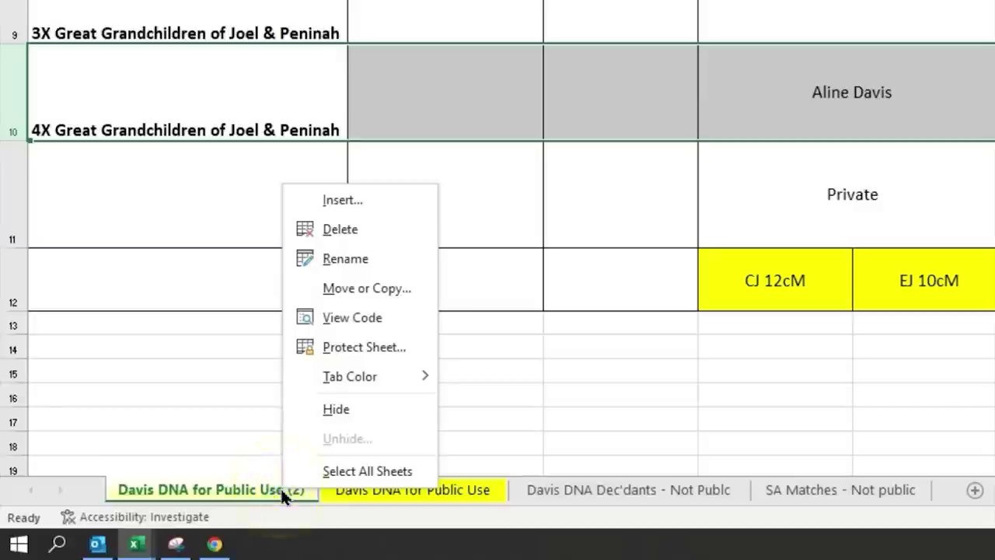
click(337, 258)
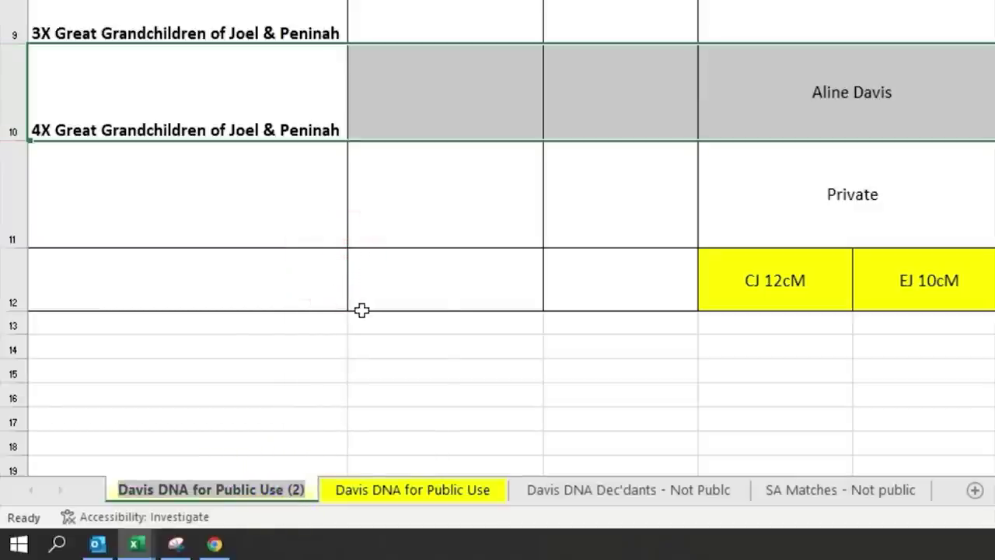
key(BackSpace)
text(Conditional Formating)
key(Return)
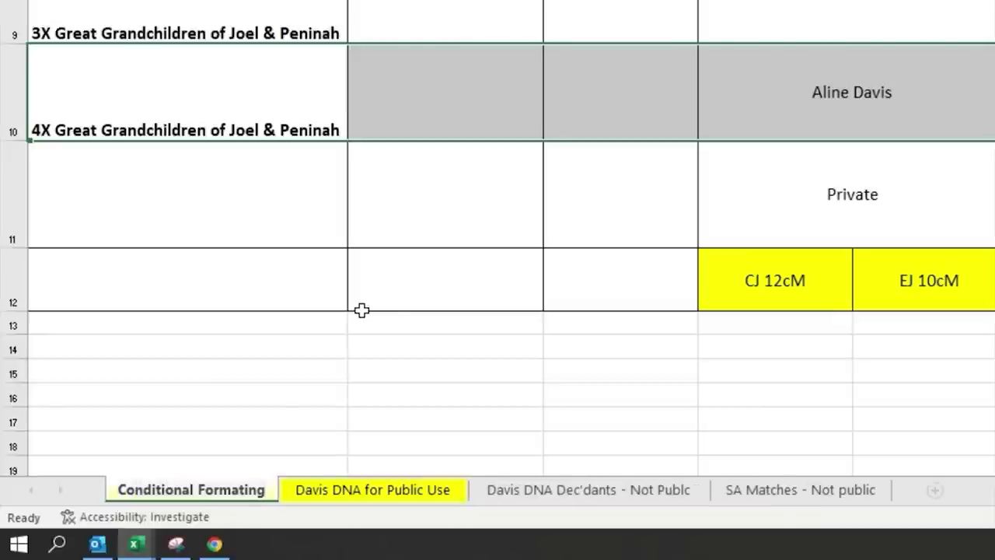
click(601, 324)
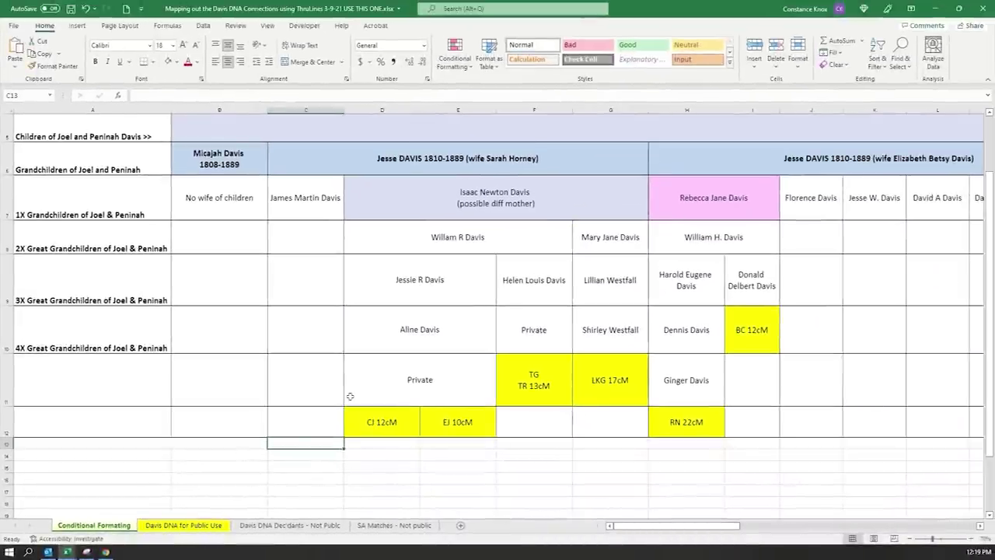
- Replace match-cell text with plain cM numbers, entering 34 in cell AA10
click(381, 427)
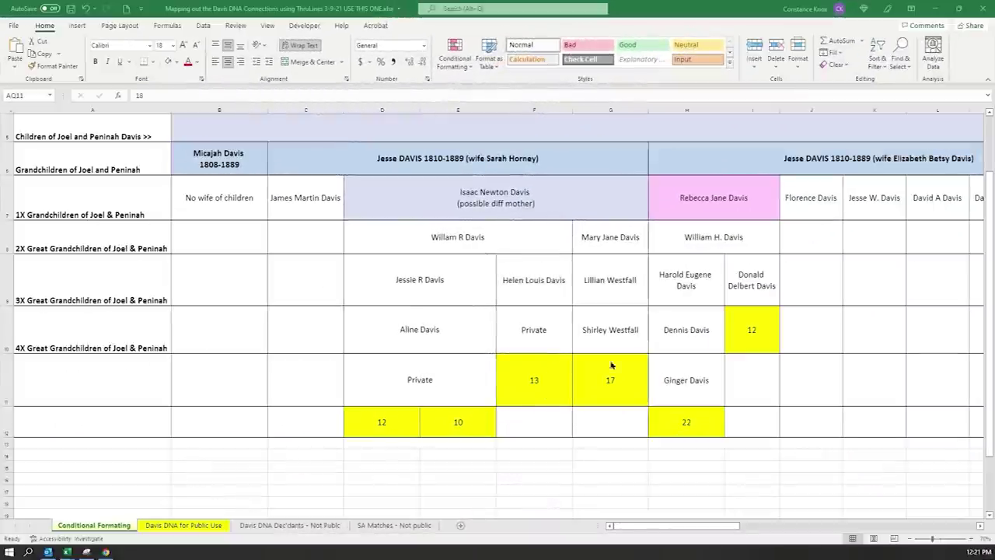
drag(694, 530, 808, 526)
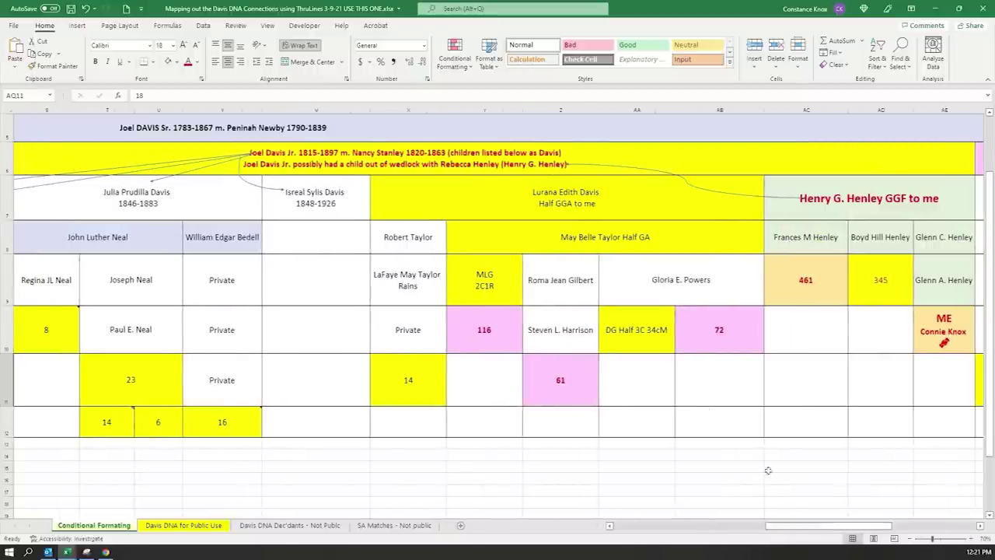
click(652, 339)
text(34)
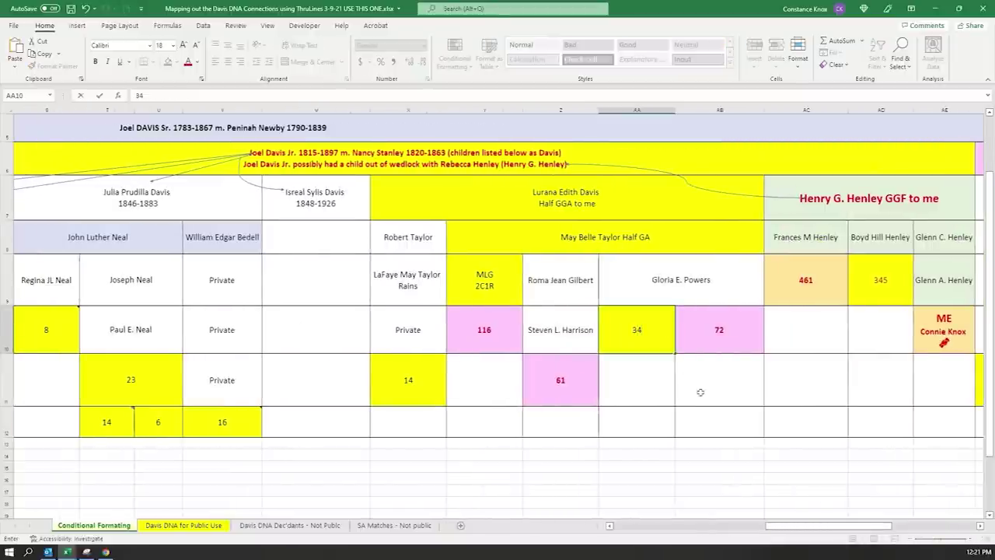
key(Return)
drag(818, 526, 871, 527)
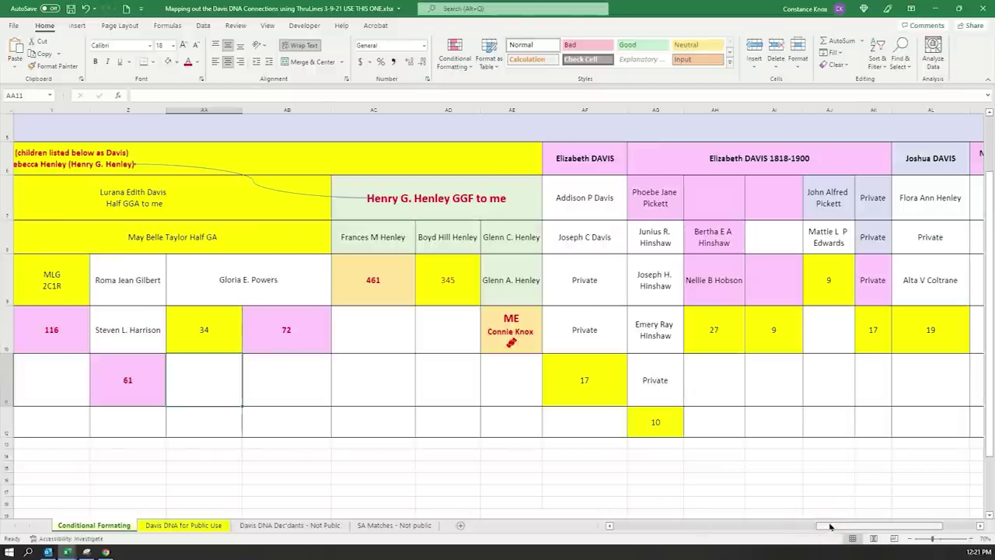
drag(830, 526, 412, 520)
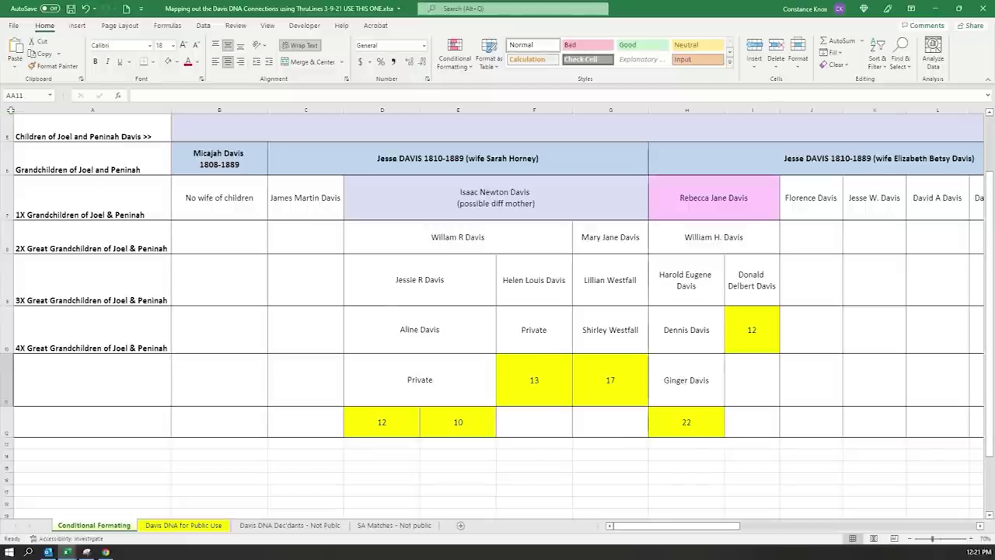
click(7, 110)
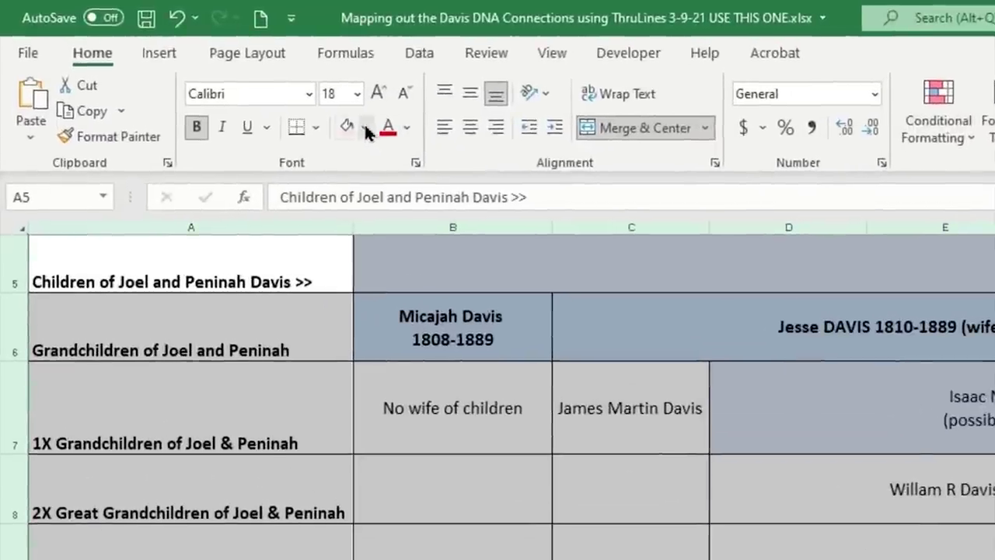
- Set the whole sheet's fill colour to No Fill
click(365, 128)
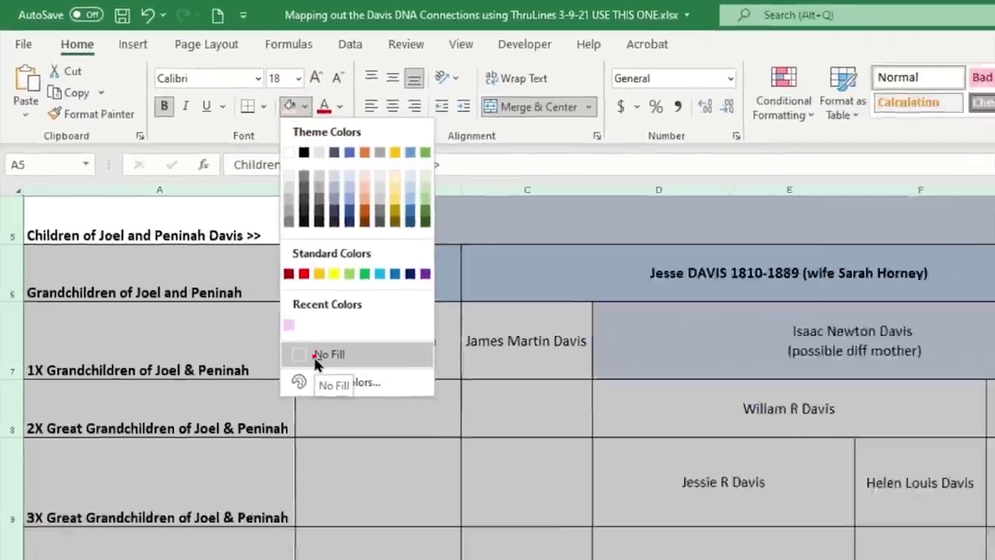
click(379, 429)
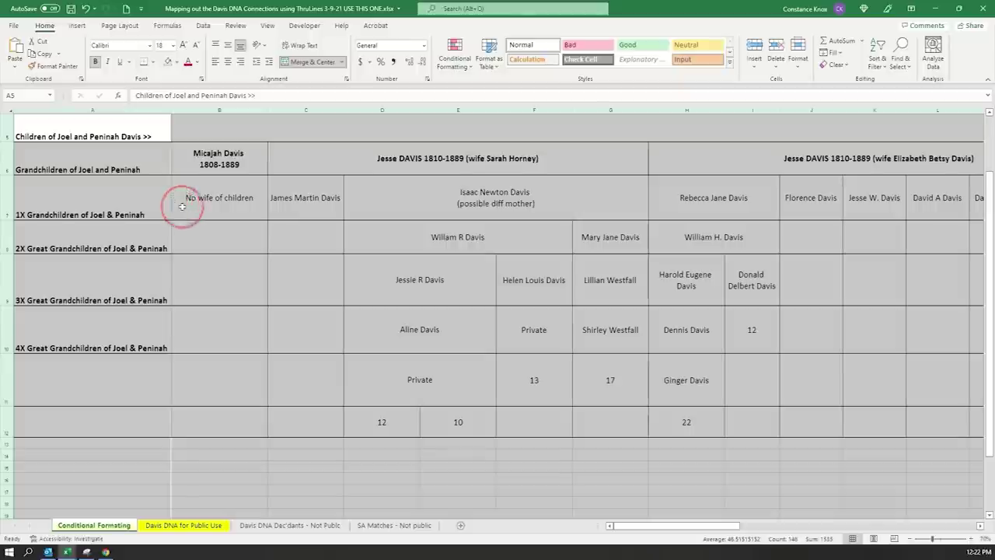
click(177, 224)
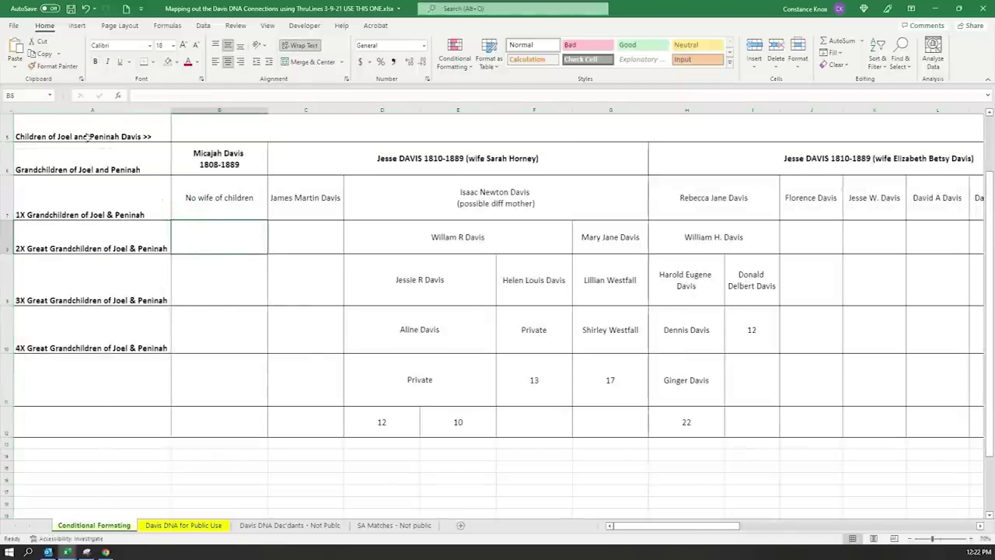
drag(613, 526, 796, 515)
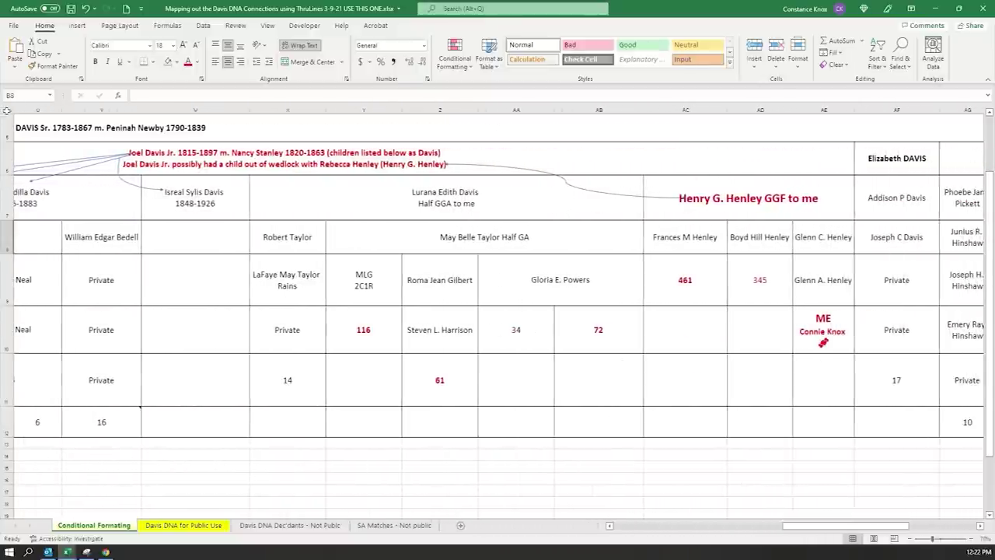
- Set the whole sheet's font colour back to Automatic black
click(8, 110)
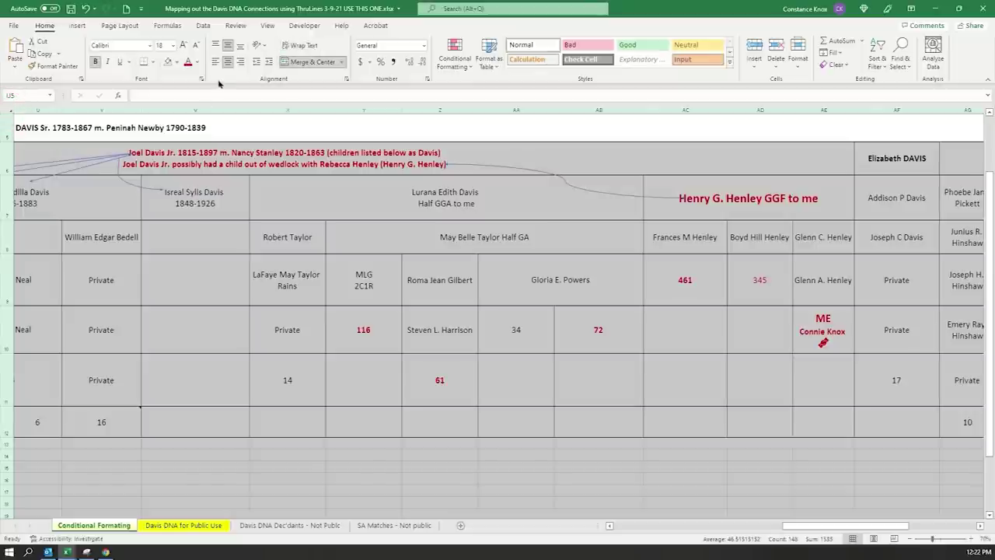
click(197, 63)
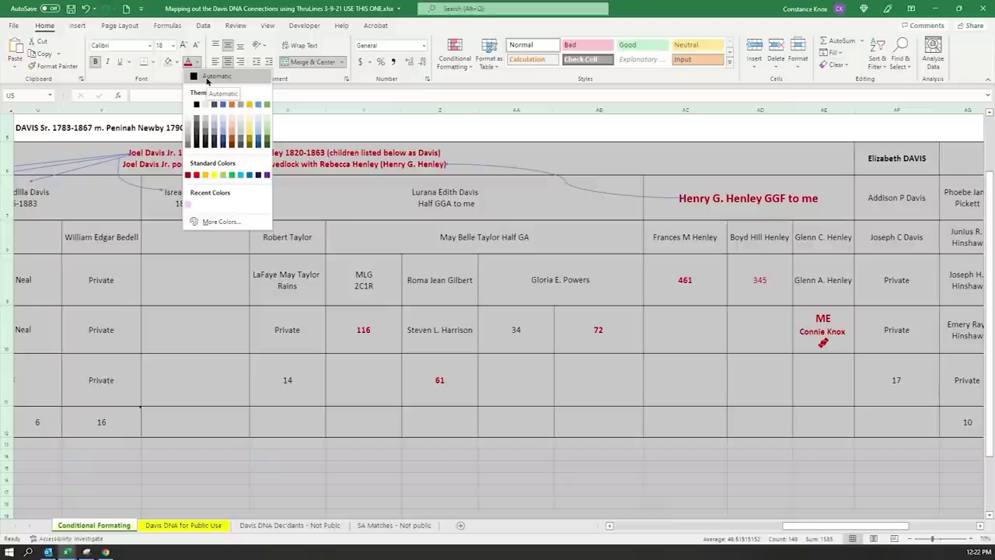
click(207, 78)
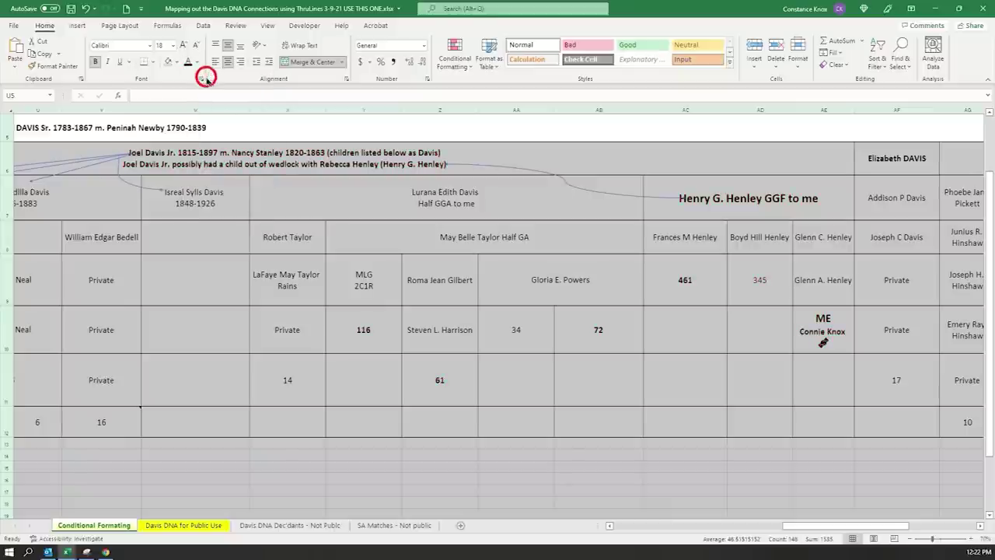
click(219, 191)
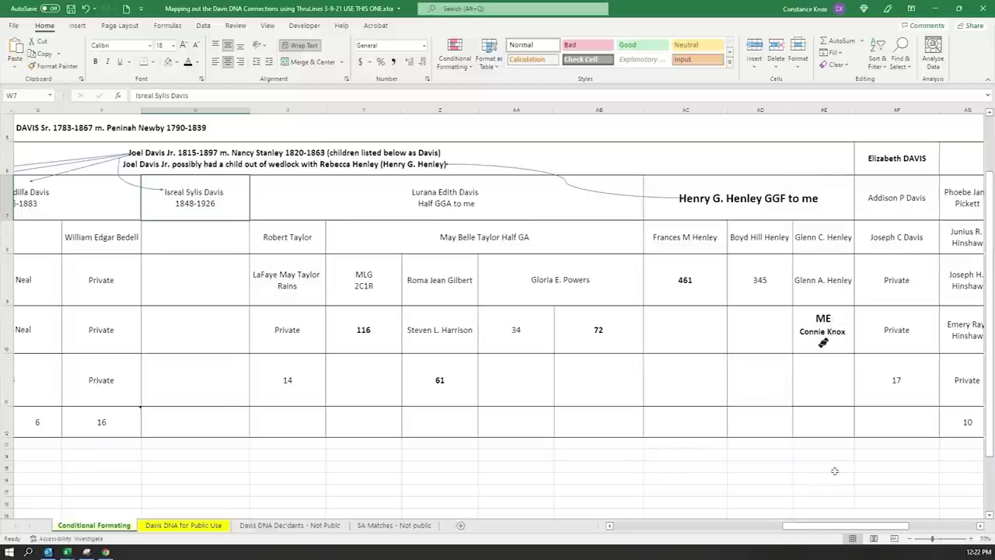
scroll(847, 527, left, 10)
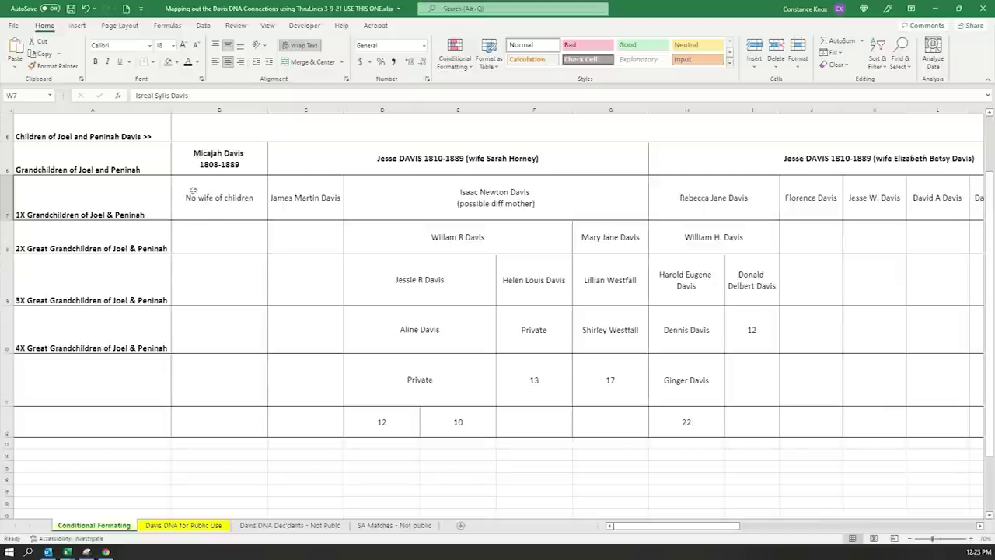
- Select the family-tree cells from B7 through row 12 and show Conditional Formatting's Color Scales
click(187, 191)
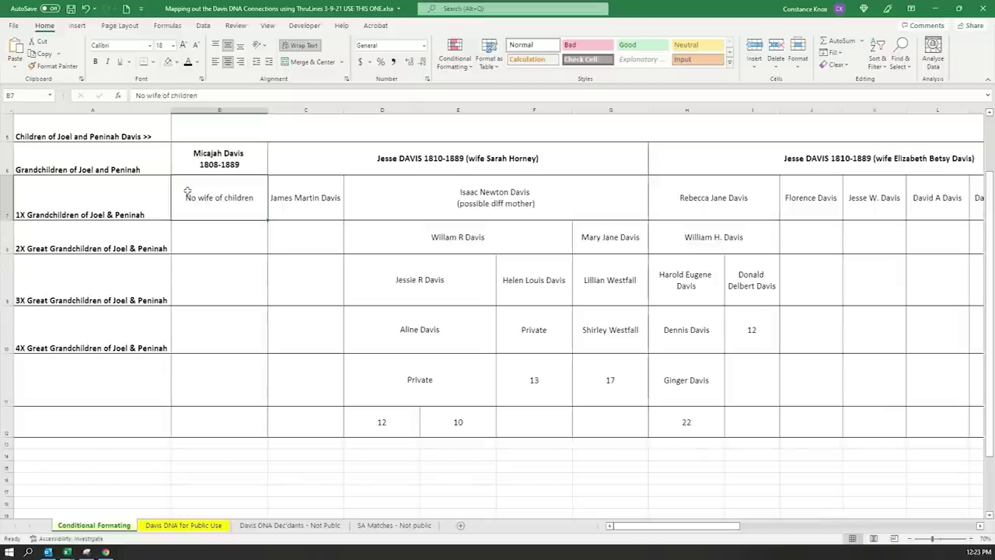
drag(208, 200, 121, 425)
drag(820, 526, 729, 530)
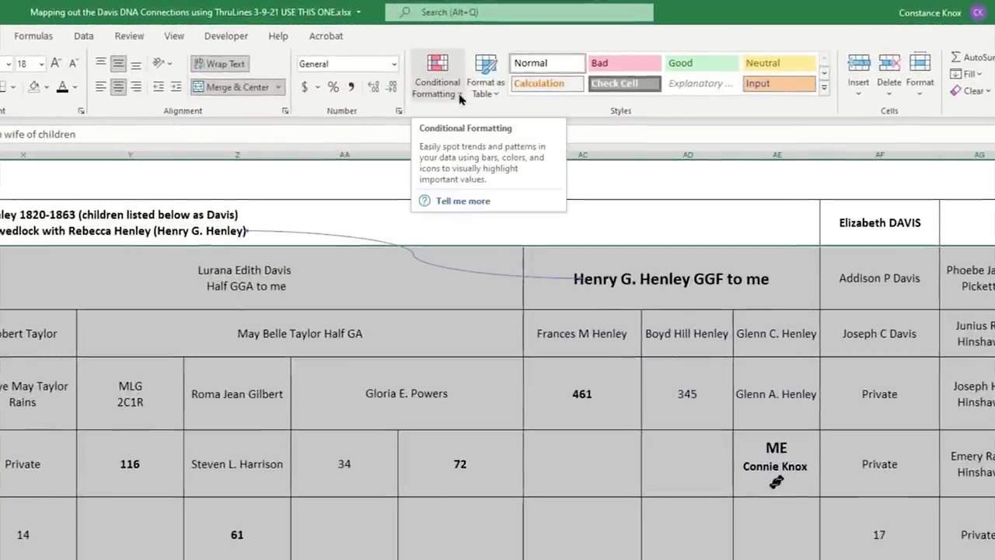
click(459, 95)
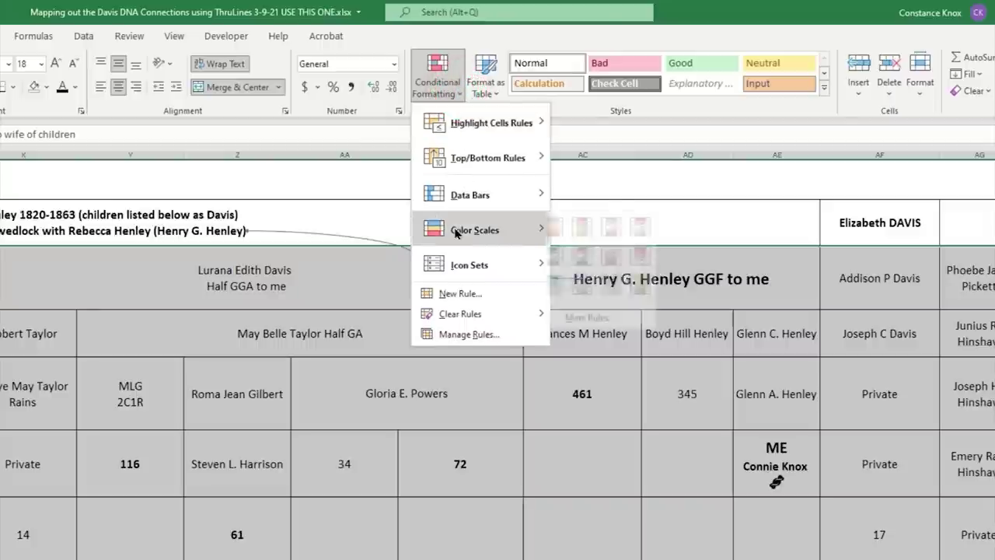
mouse_move(455, 233)
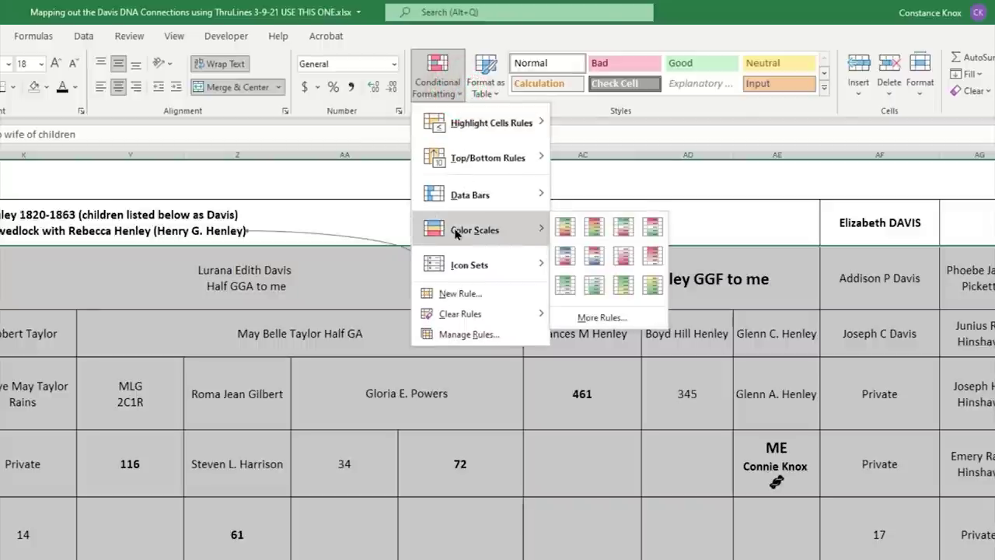
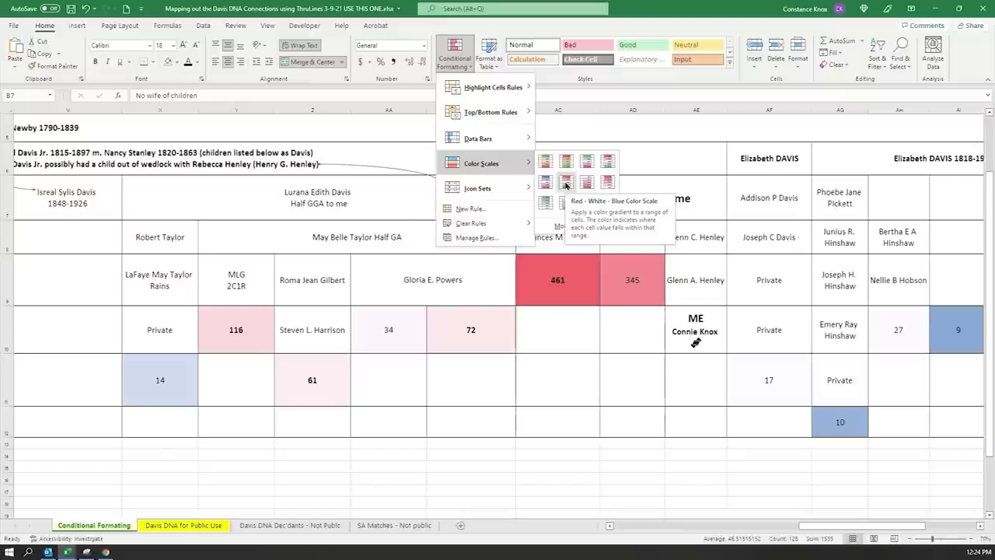
- Apply the Red-White-Blue colour scale to the DNA match numbers
click(565, 184)
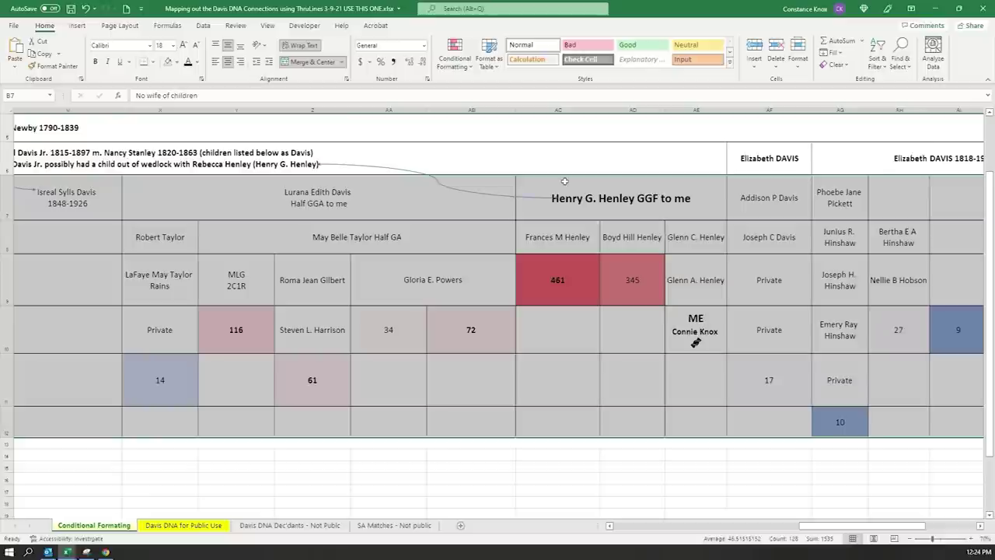
click(467, 469)
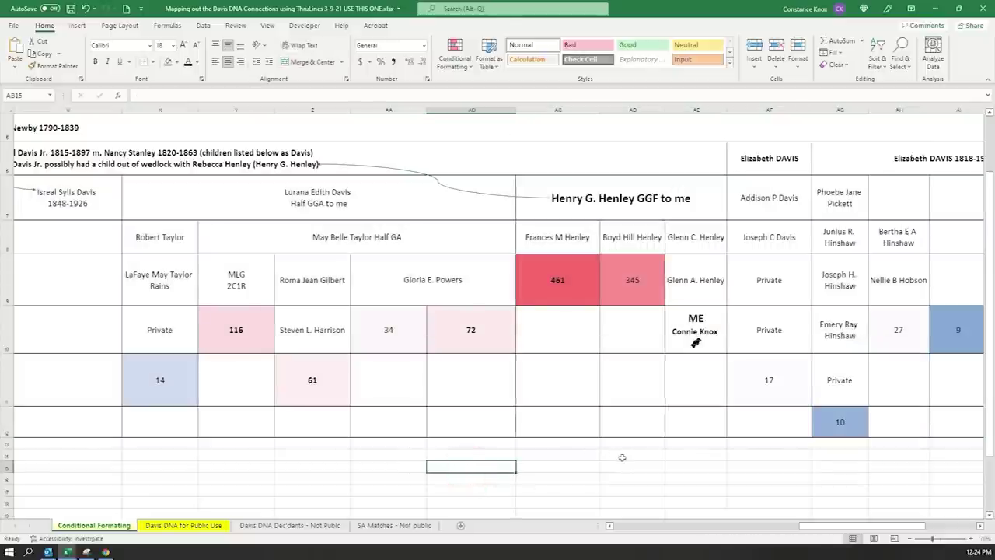
scroll(520, 417, down, 5)
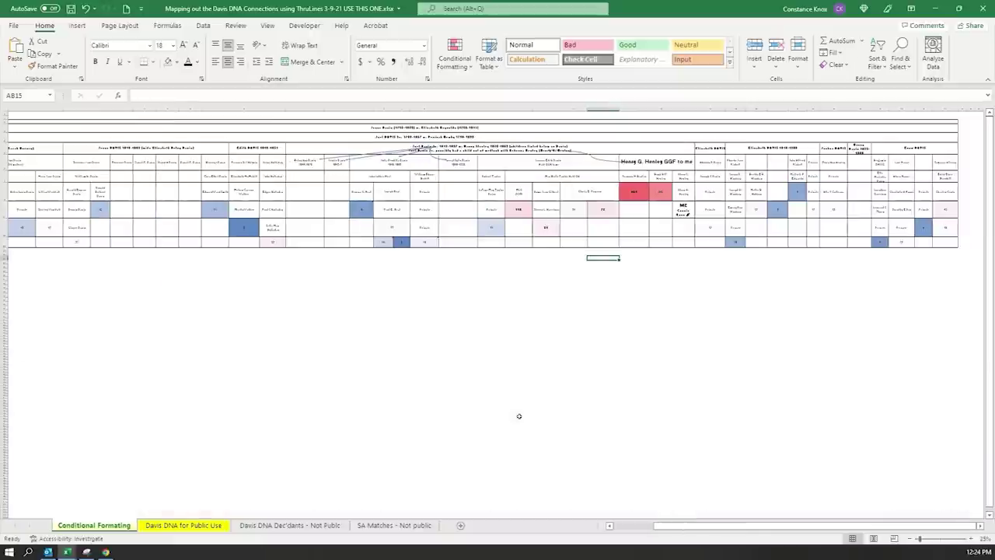
drag(673, 526, 660, 519)
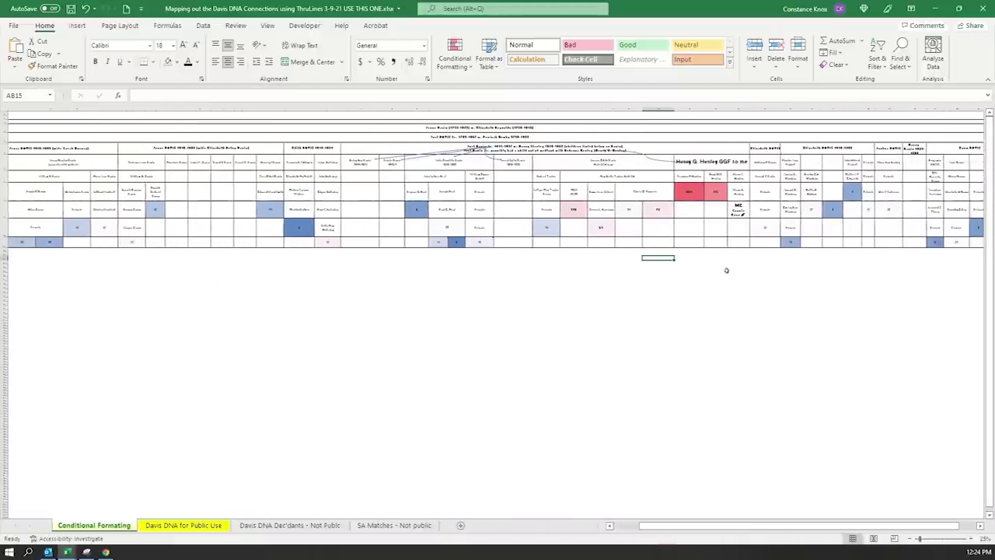
- Fill the ME cell yellow
click(738, 208)
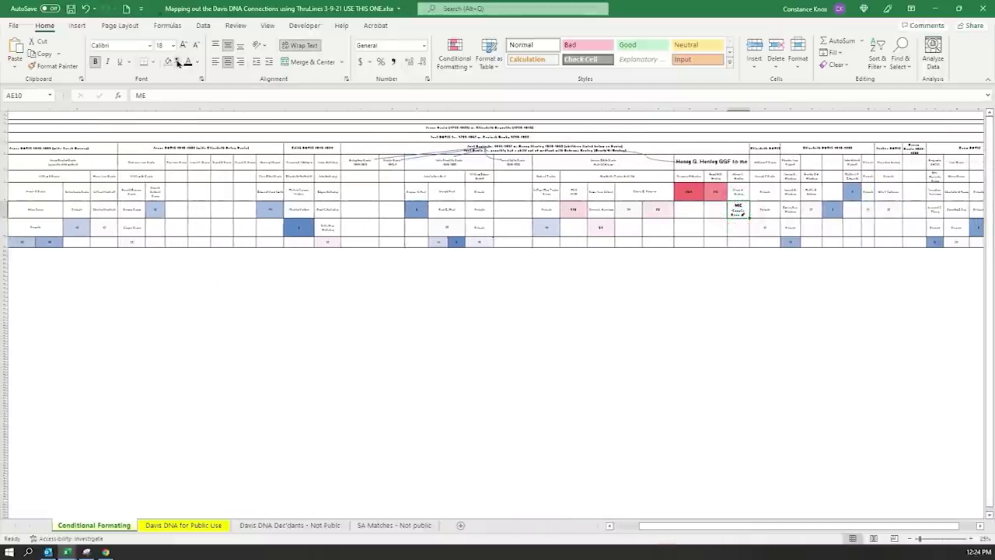
click(177, 62)
click(192, 155)
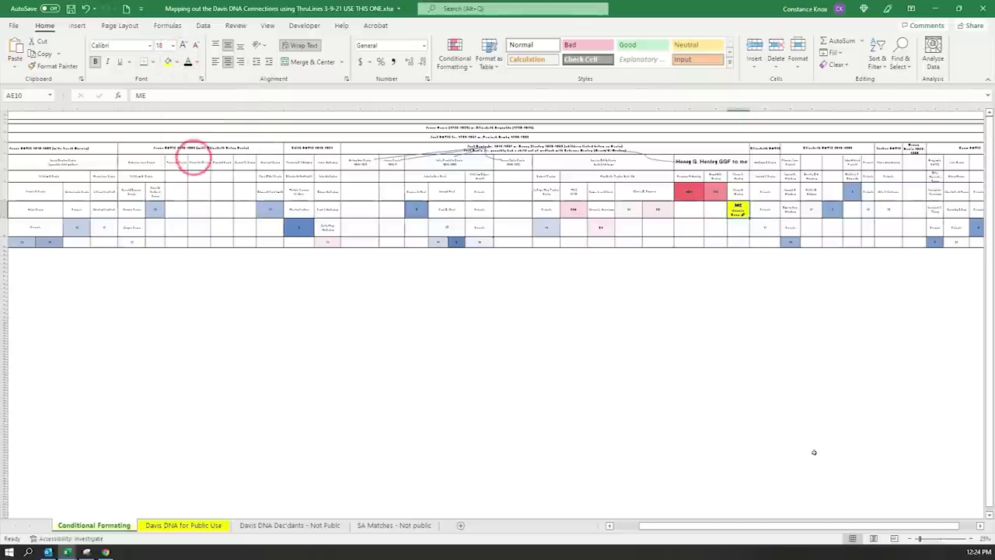
drag(905, 529, 925, 528)
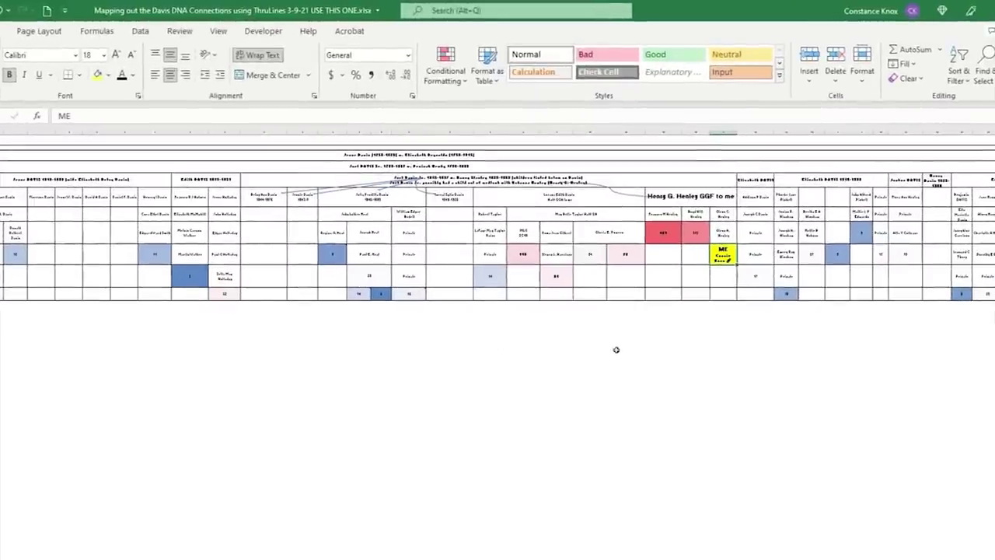
scroll(615, 349, up, 3)
click(322, 389)
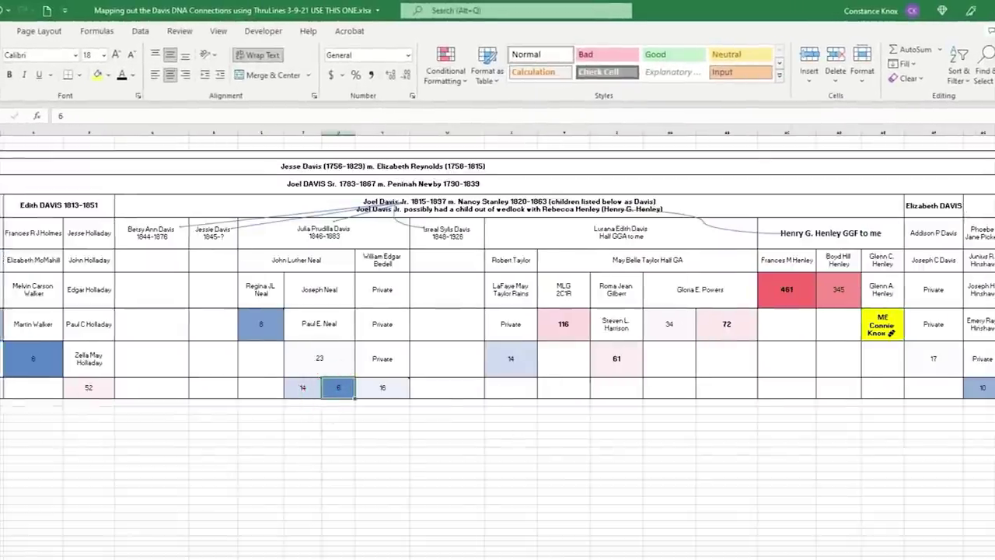
scroll(497, 342, right, 6)
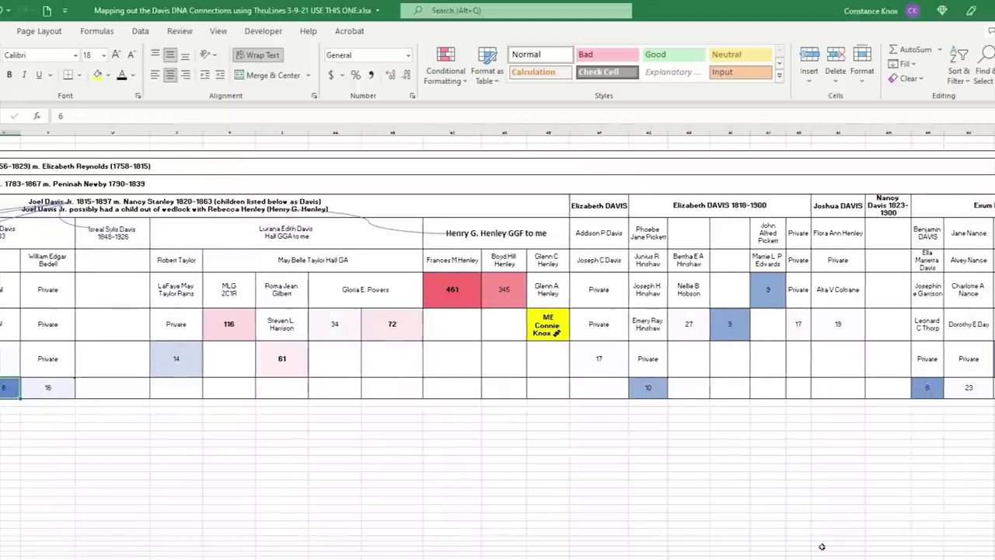
scroll(621, 458, up, 2)
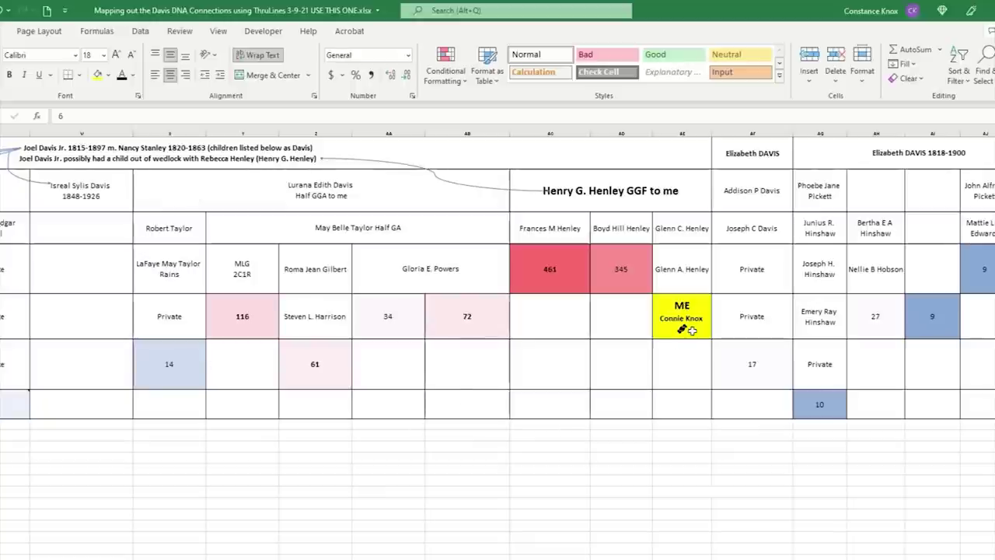
click(562, 264)
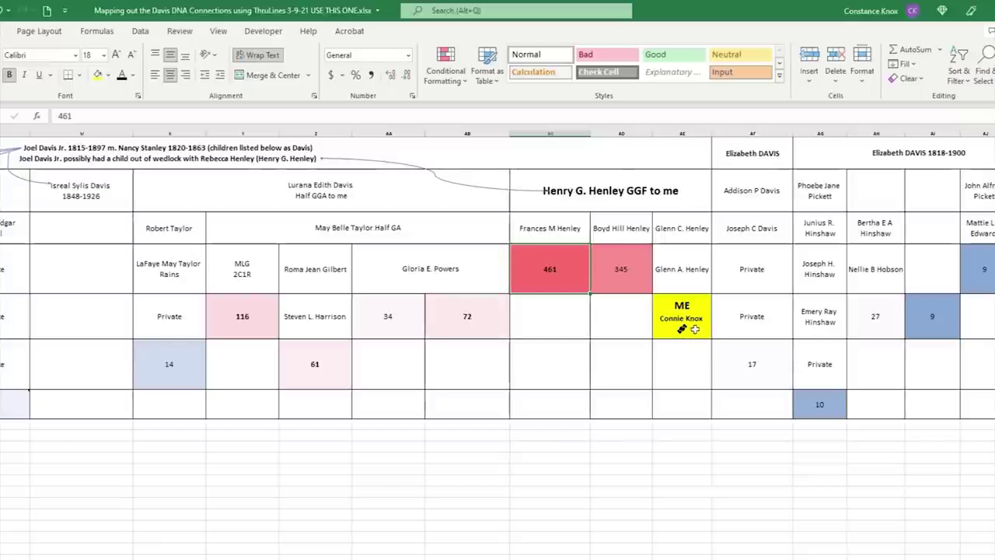
scroll(696, 330, up, 1)
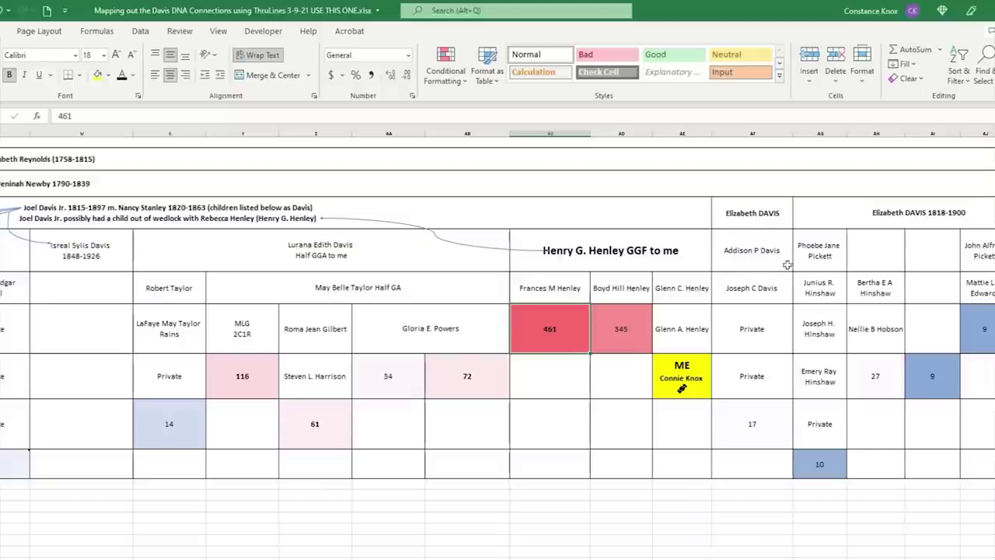
click(101, 208)
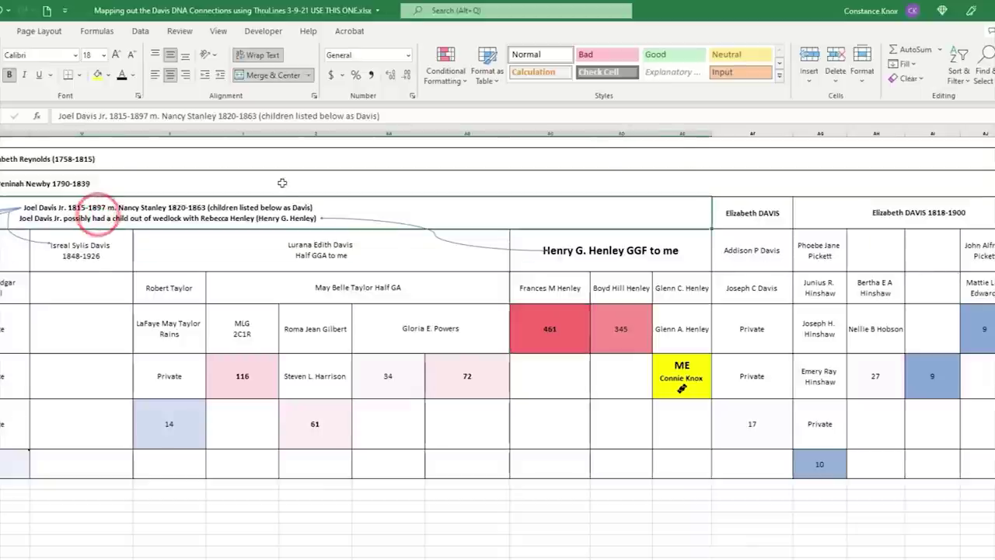
click(98, 75)
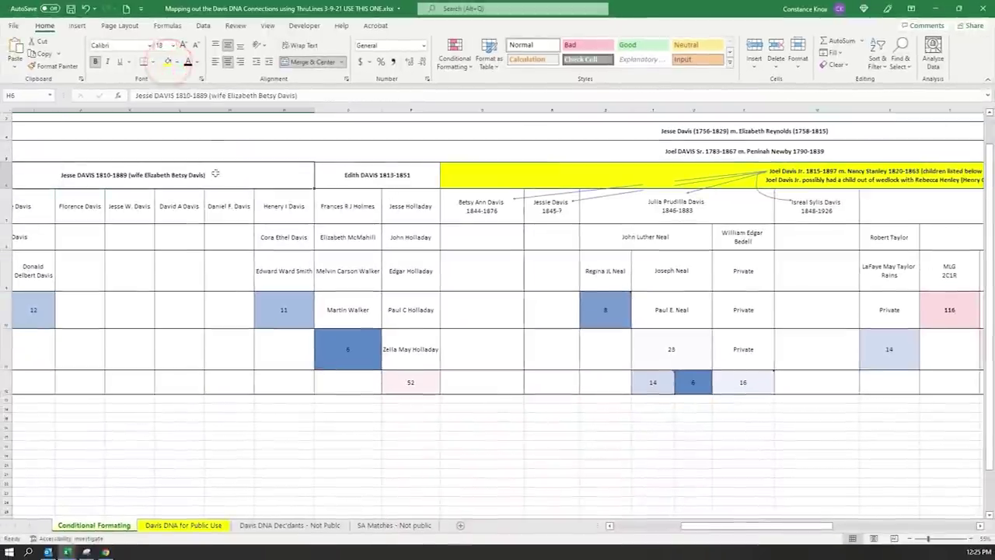
click(167, 62)
scroll(497, 311, left, 5)
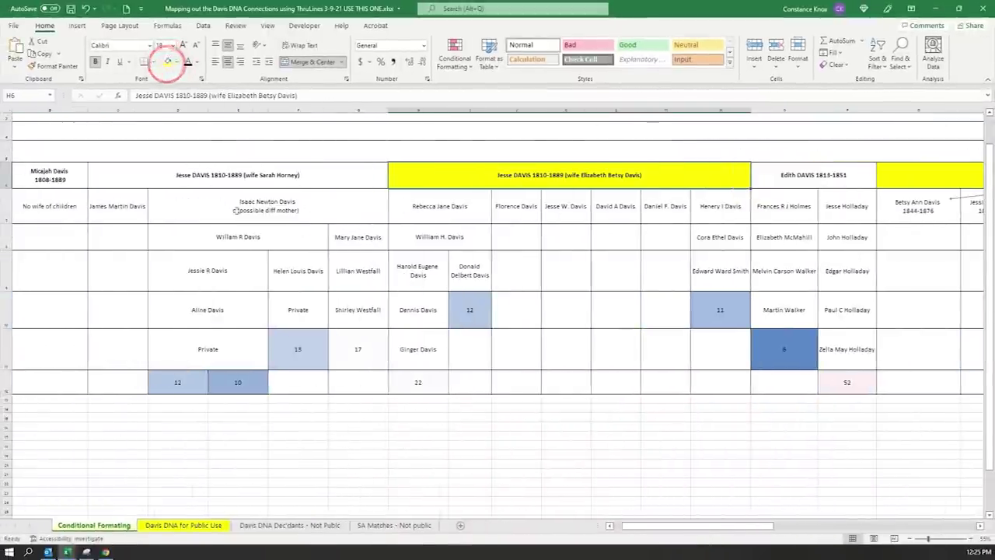
click(189, 181)
click(168, 63)
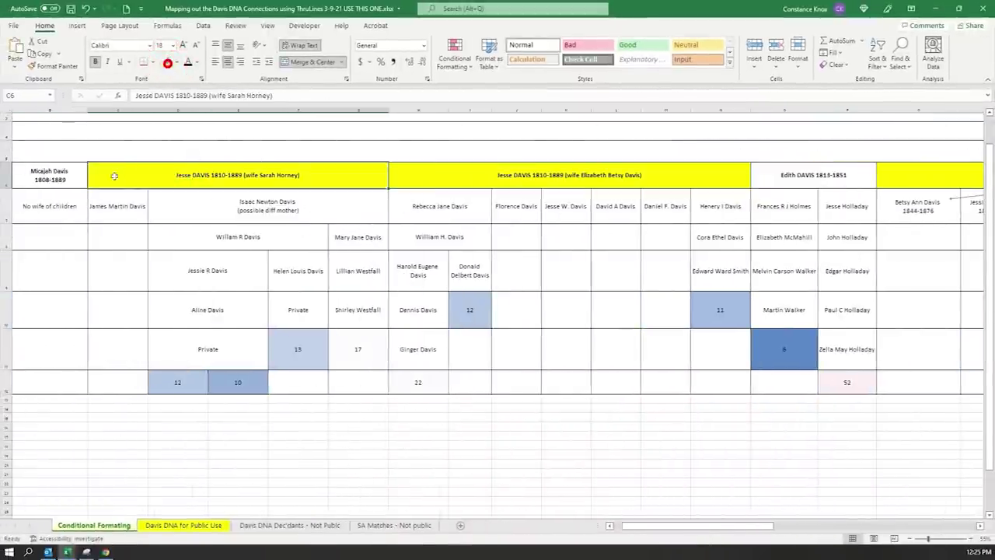
click(59, 175)
drag(634, 526, 841, 513)
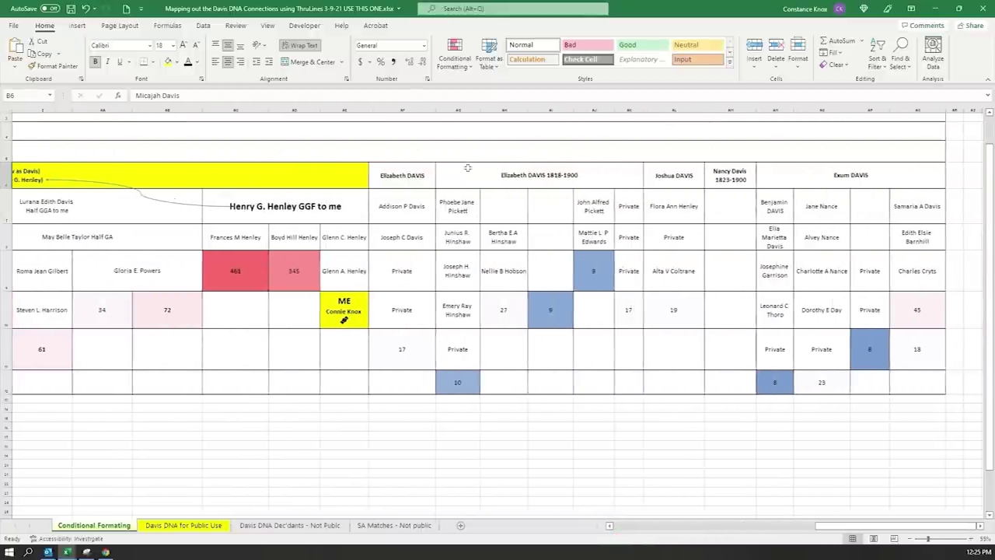
click(673, 176)
click(167, 62)
click(795, 183)
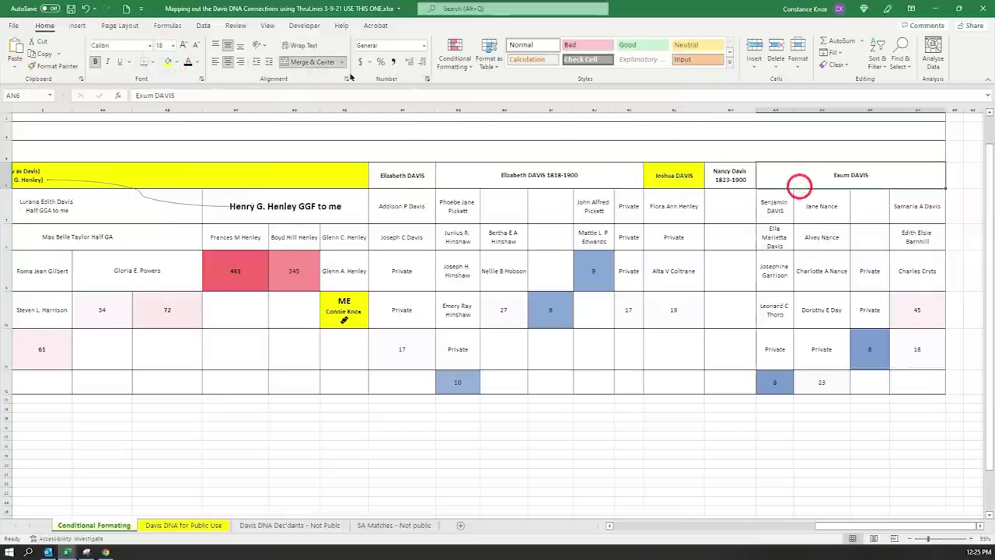
click(167, 62)
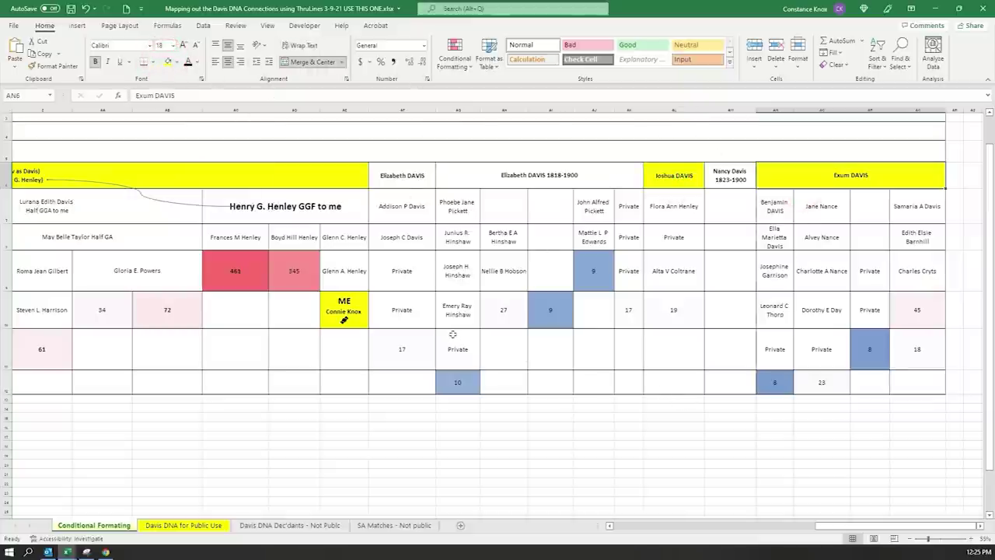
scroll(452, 337, down, 3)
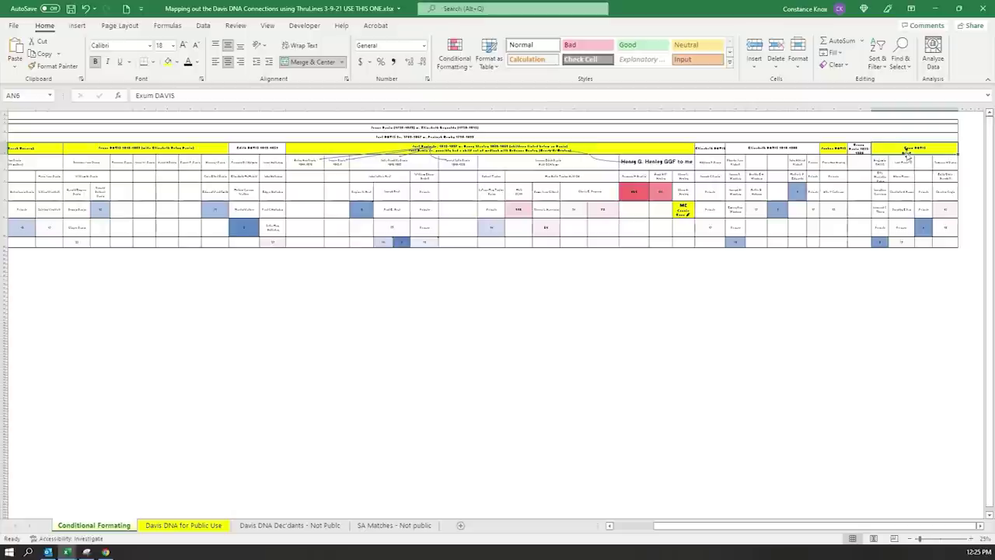
click(630, 161)
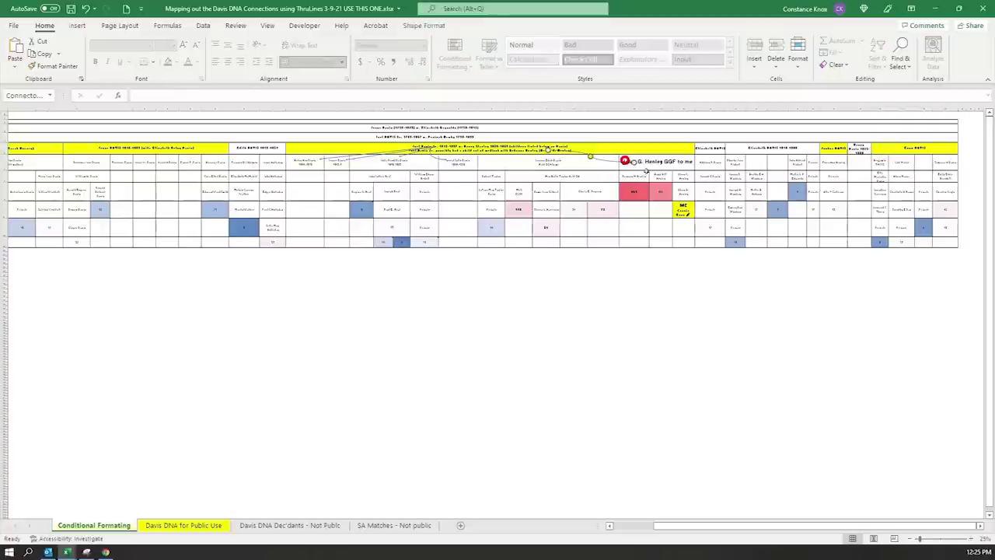
click(662, 160)
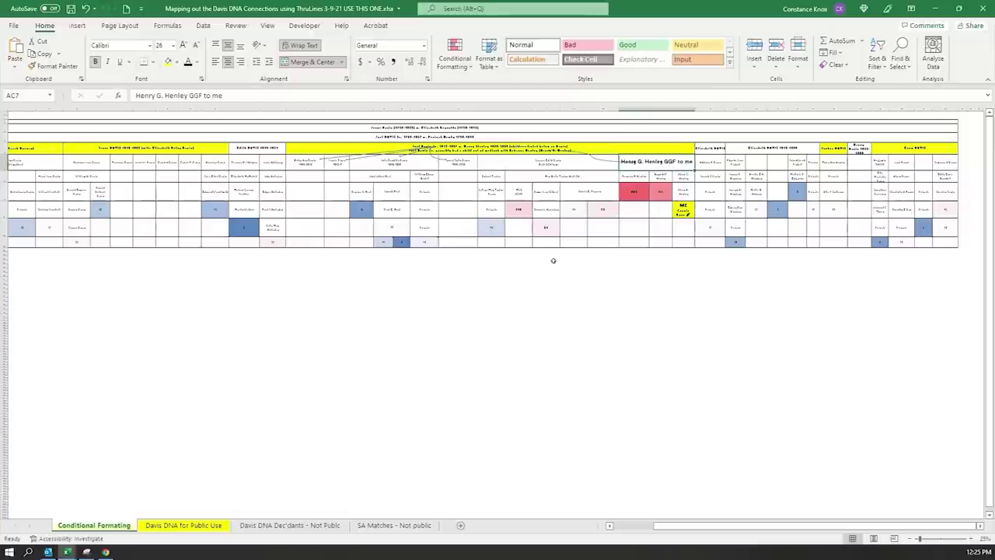
click(978, 538)
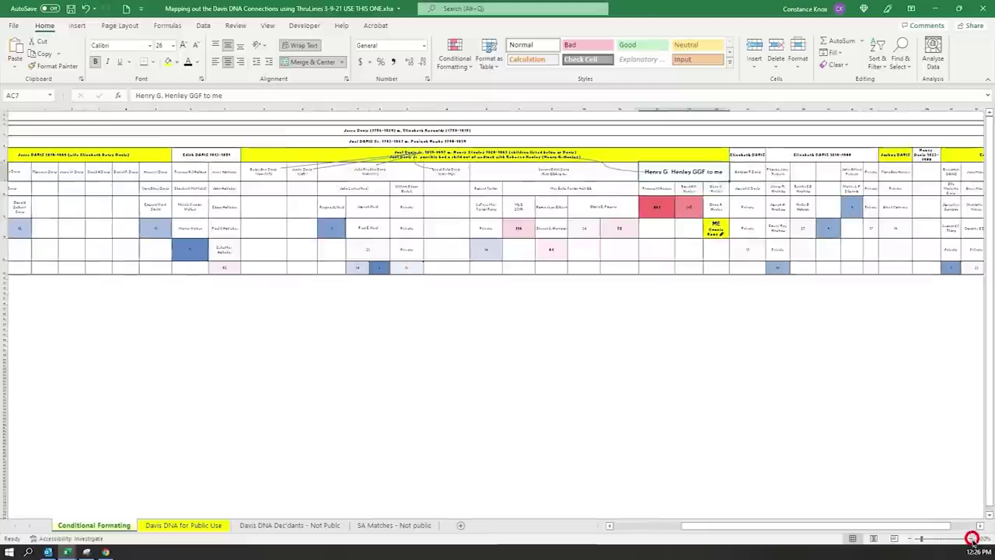
click(978, 538)
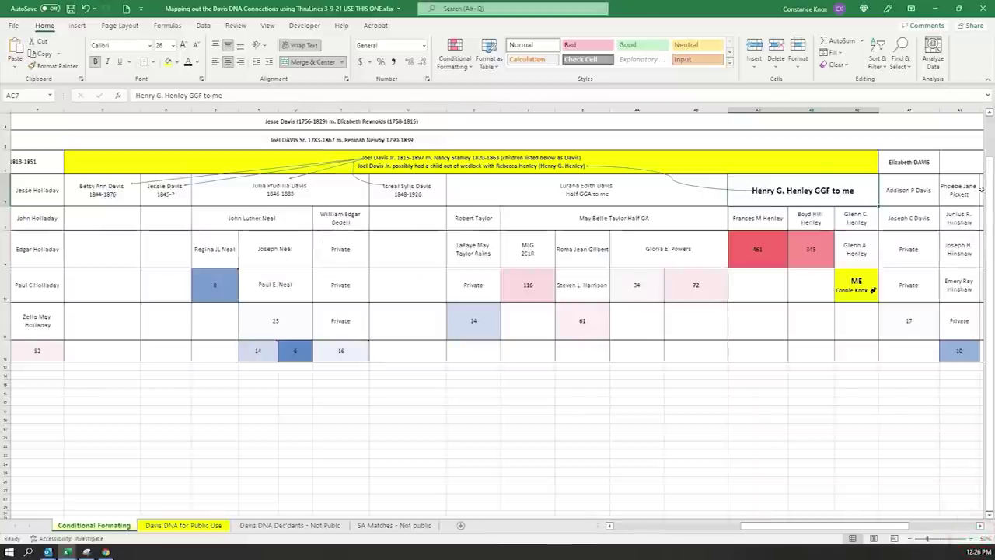
mouse_move(990, 168)
mouse_down()
mouse_move(986, 222)
mouse_move(986, 171)
mouse_up()
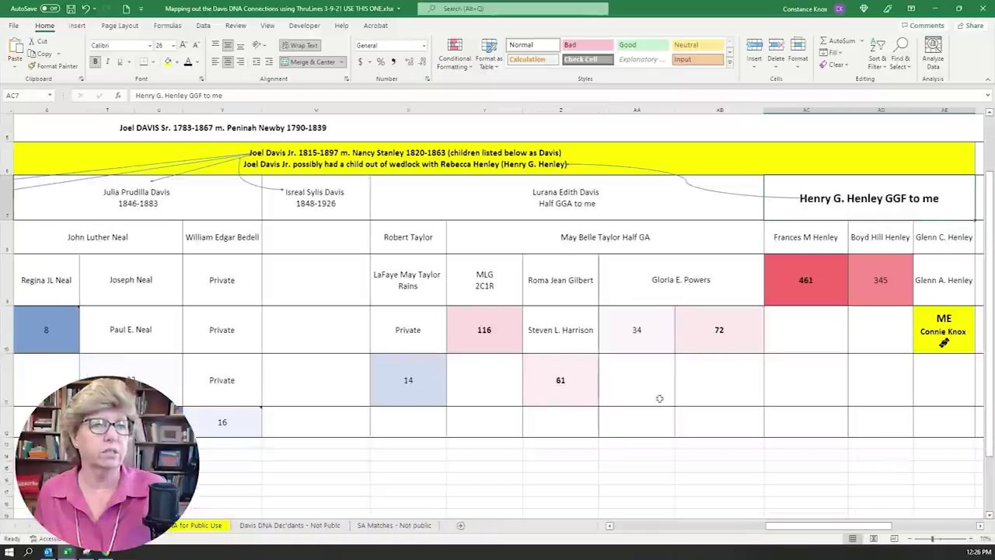
click(485, 327)
click(533, 378)
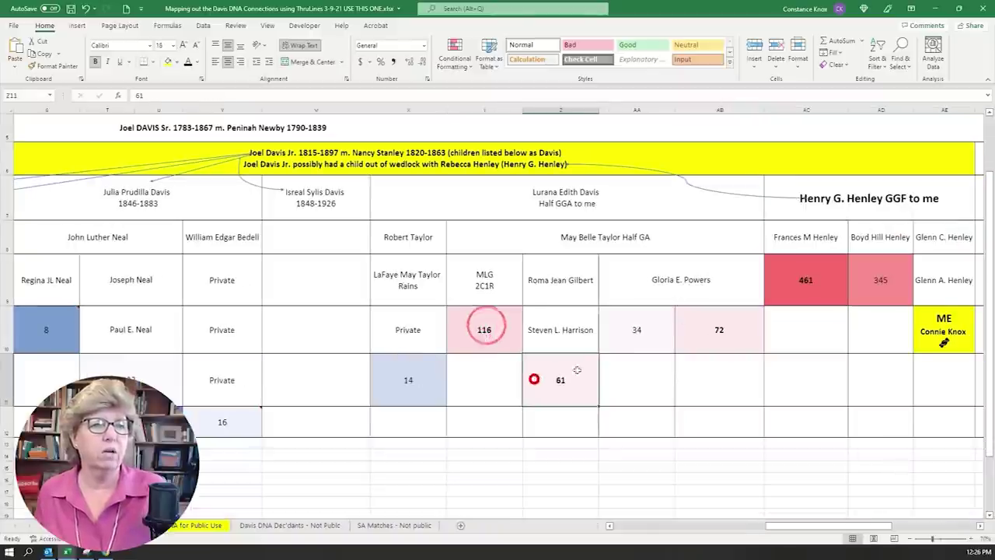
click(634, 333)
click(714, 334)
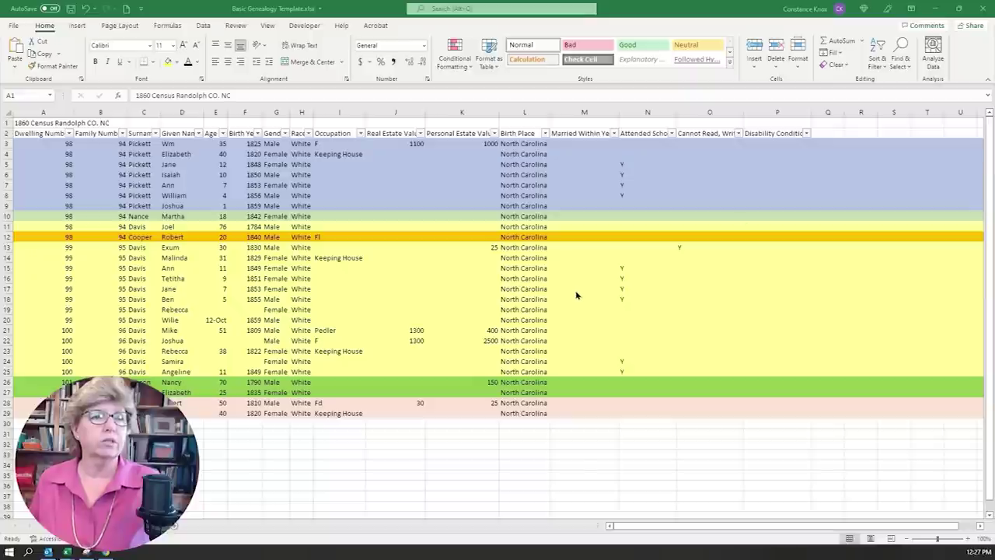
- Clear the old values from the Birth Year column below its header
click(219, 262)
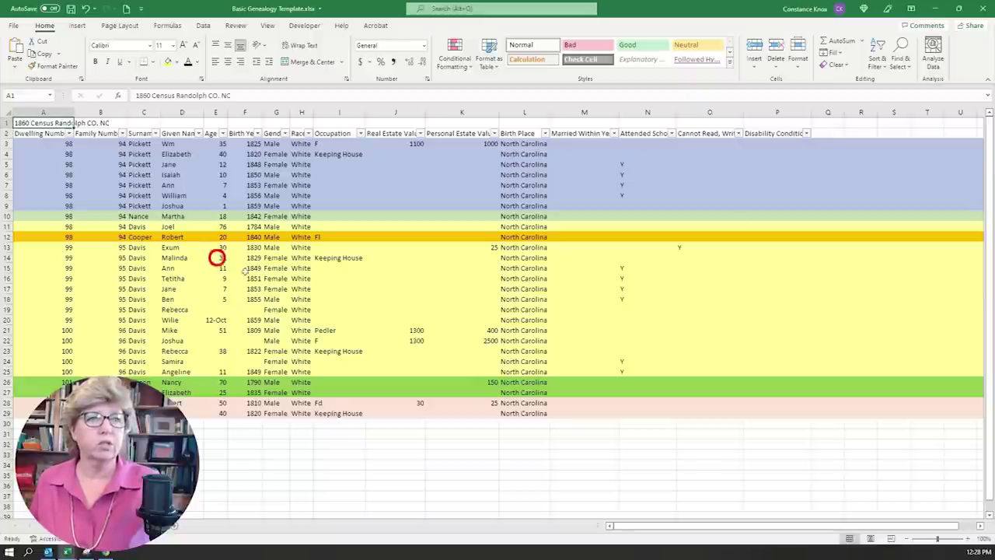
click(316, 288)
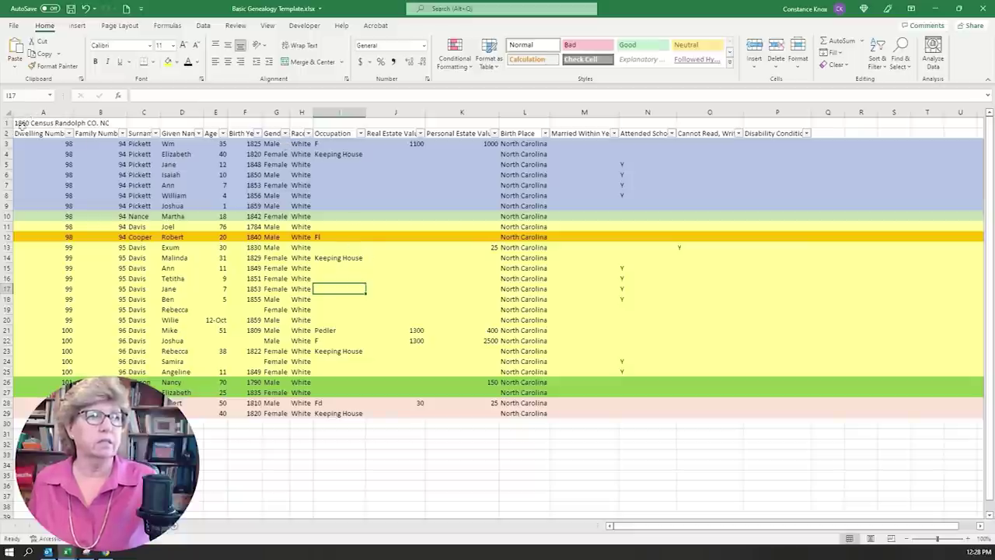
click(246, 113)
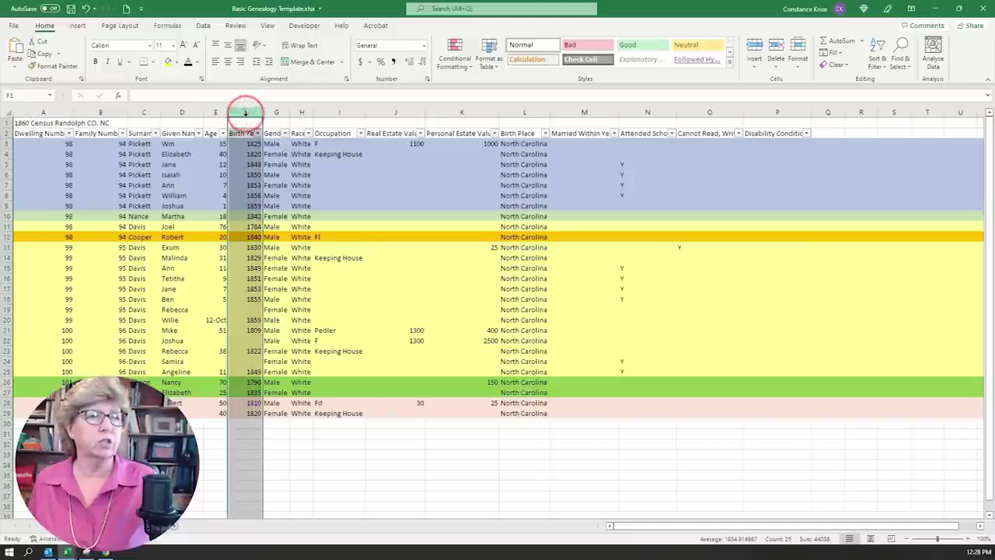
drag(246, 142, 236, 414)
key(Delete)
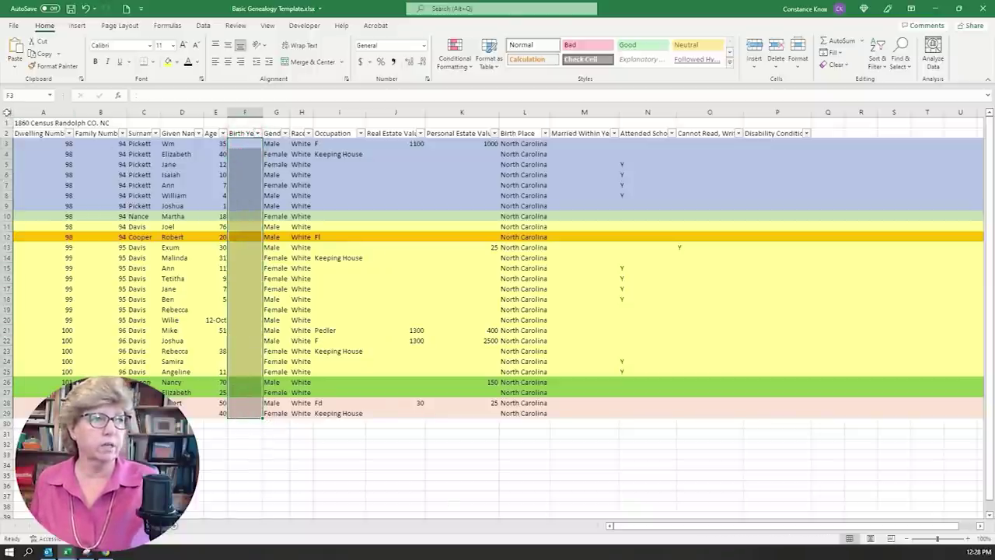
- Set the whole worksheet to No Fill to remove the coloured row bands
click(6, 112)
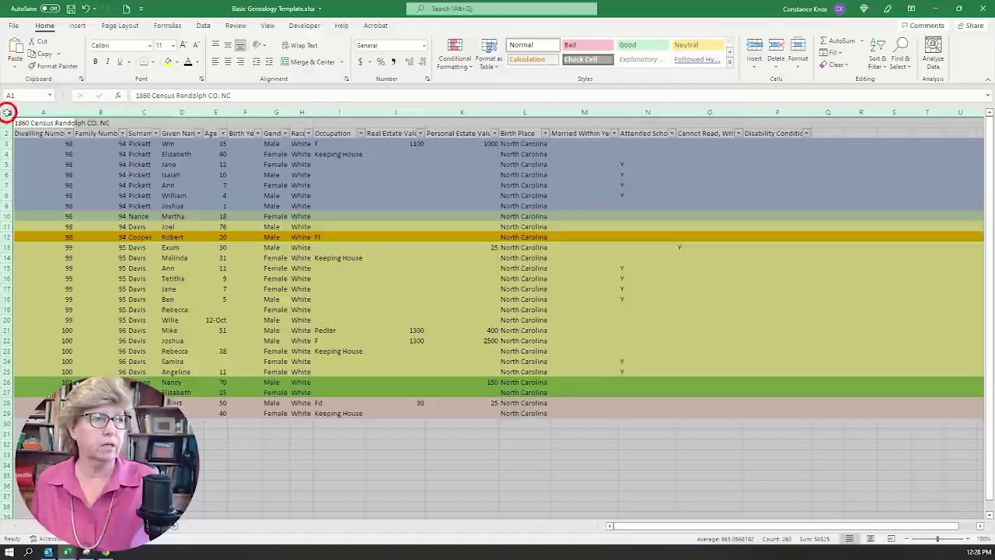
click(178, 64)
click(195, 202)
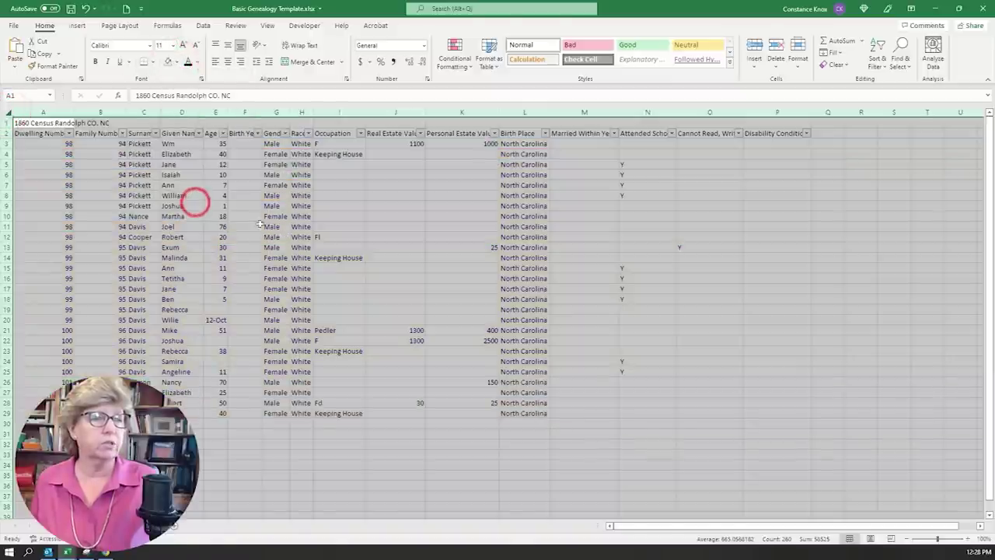
click(334, 237)
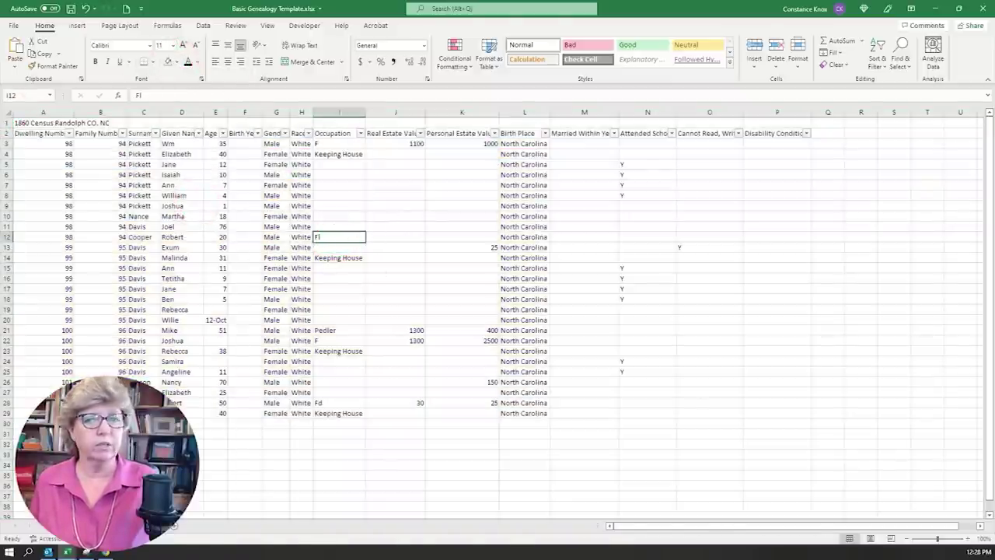
- Zoom in and widen the Age column to reveal Willie's date-formatted age
click(966, 537)
click(966, 538)
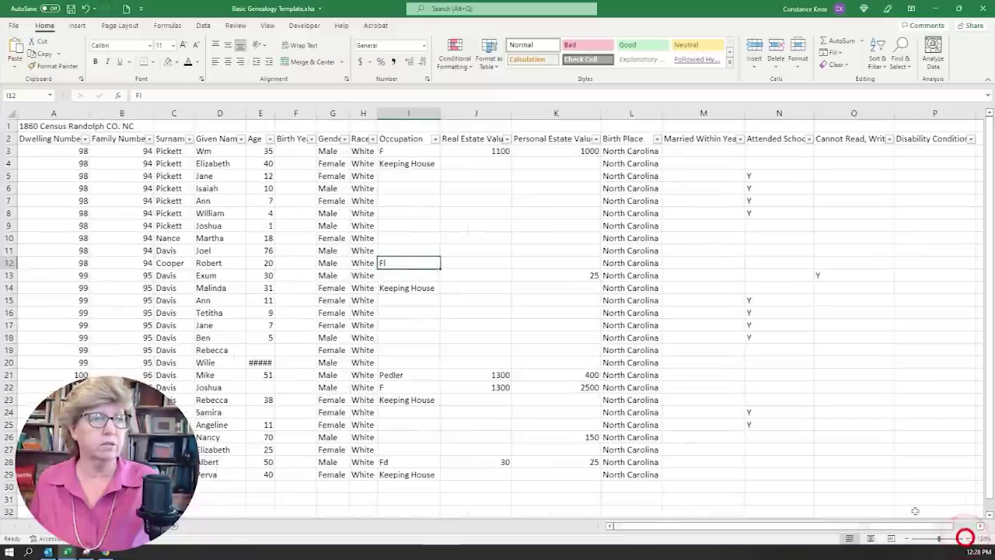
click(386, 224)
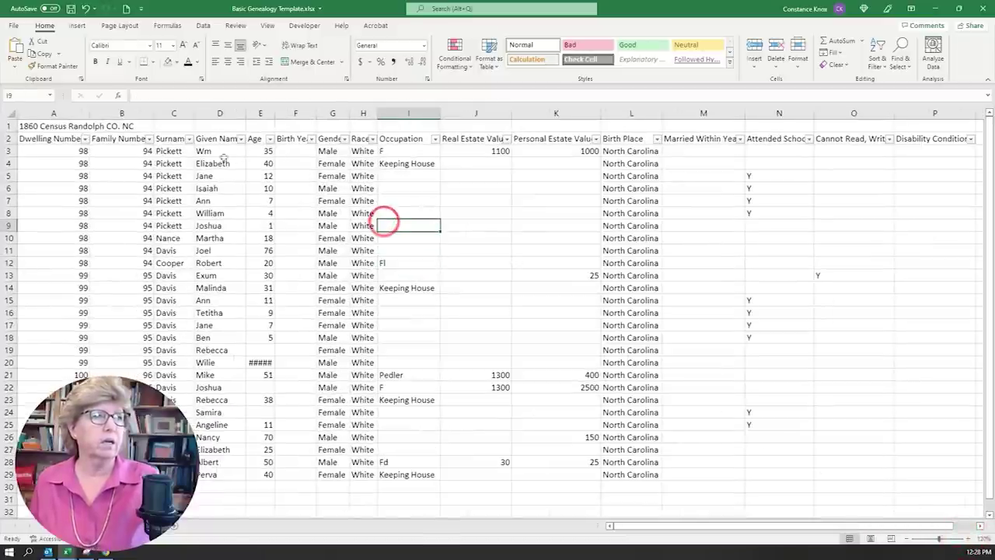
click(289, 151)
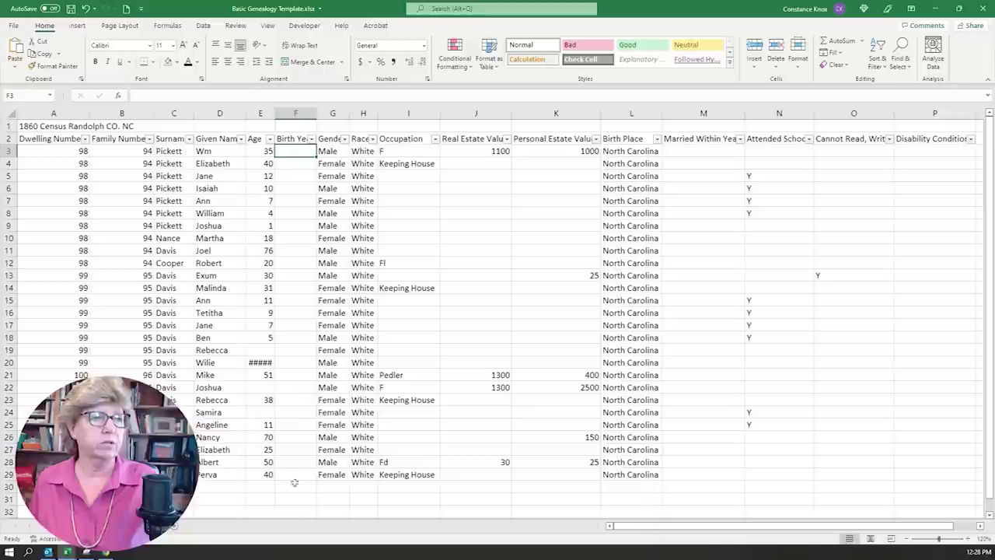
click(268, 151)
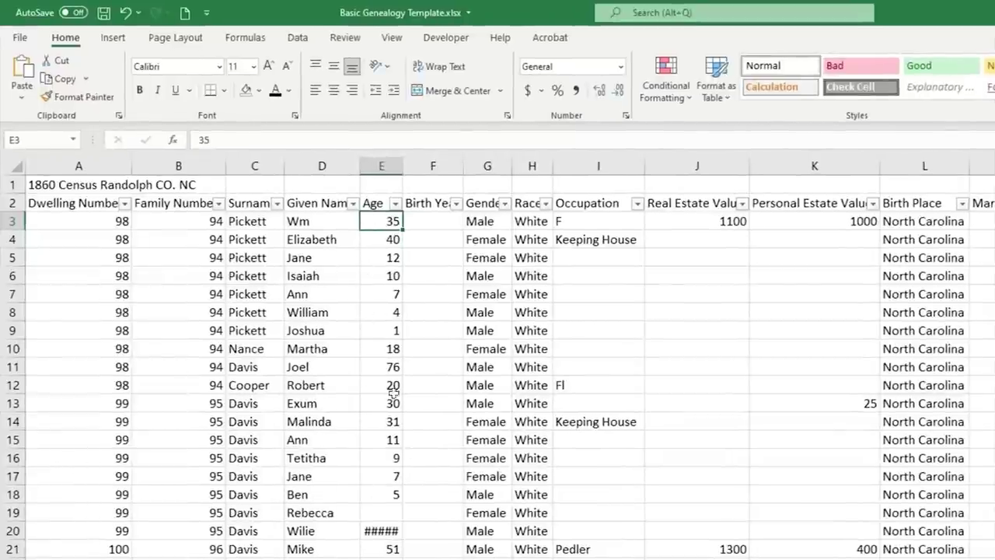
click(374, 530)
drag(403, 166, 410, 166)
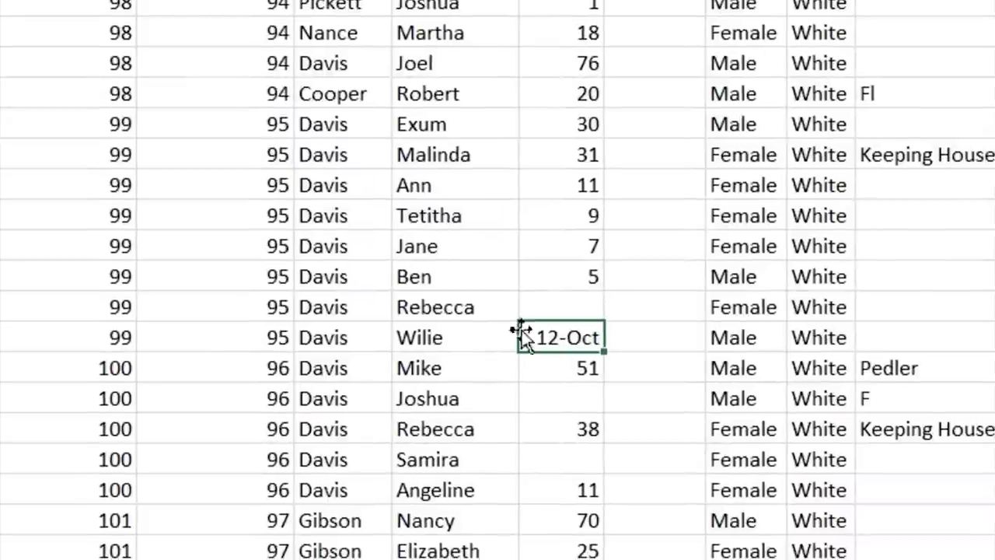
click(377, 530)
- Replace Willie's age with '10 Months' and widen column E to fit it
click(550, 340)
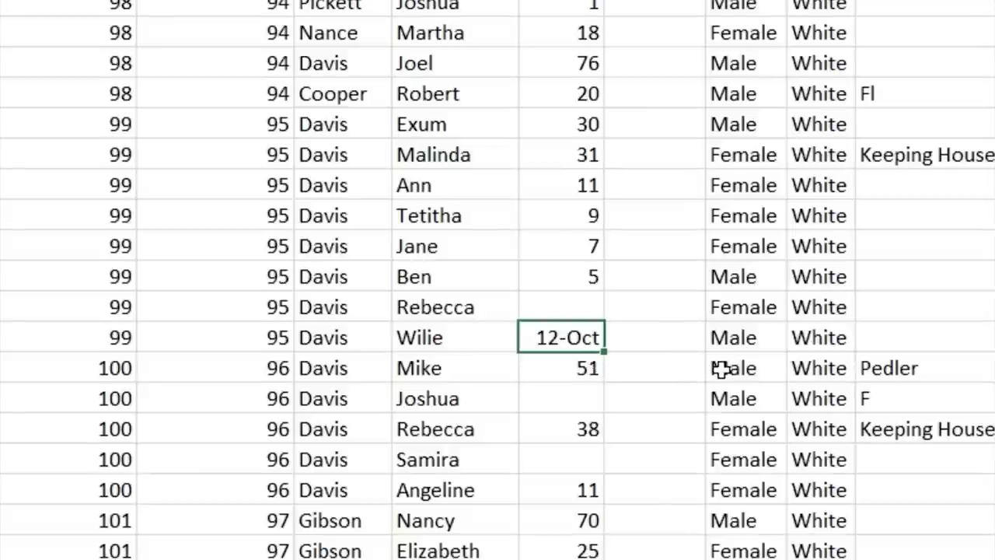
text(10 M)
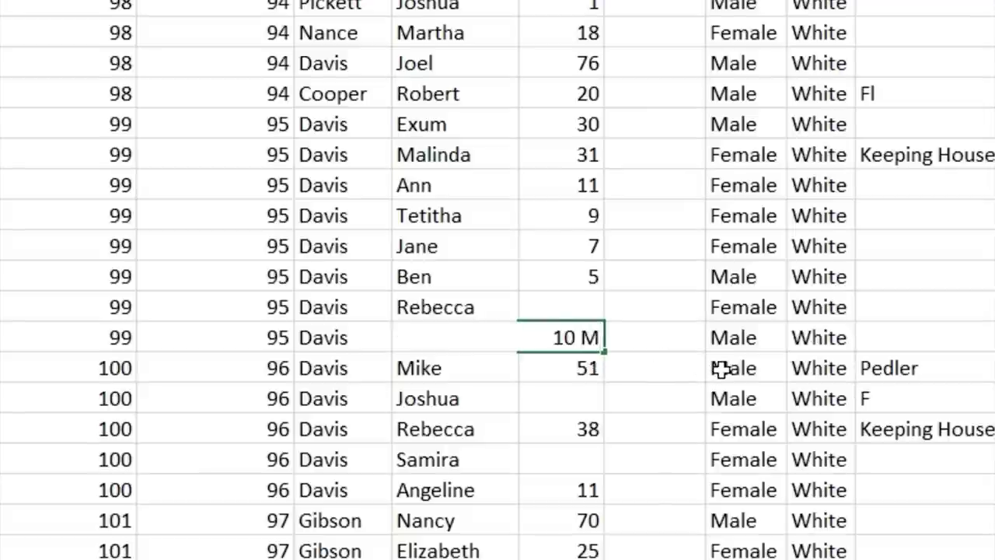
text(onths)
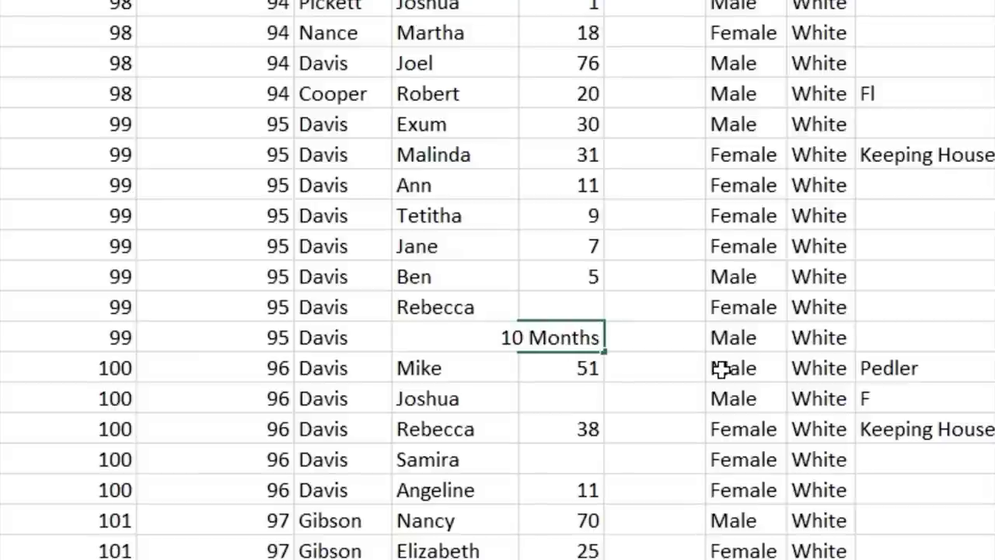
key(Return)
drag(604, 2, 628, 2)
click(527, 339)
click(673, 338)
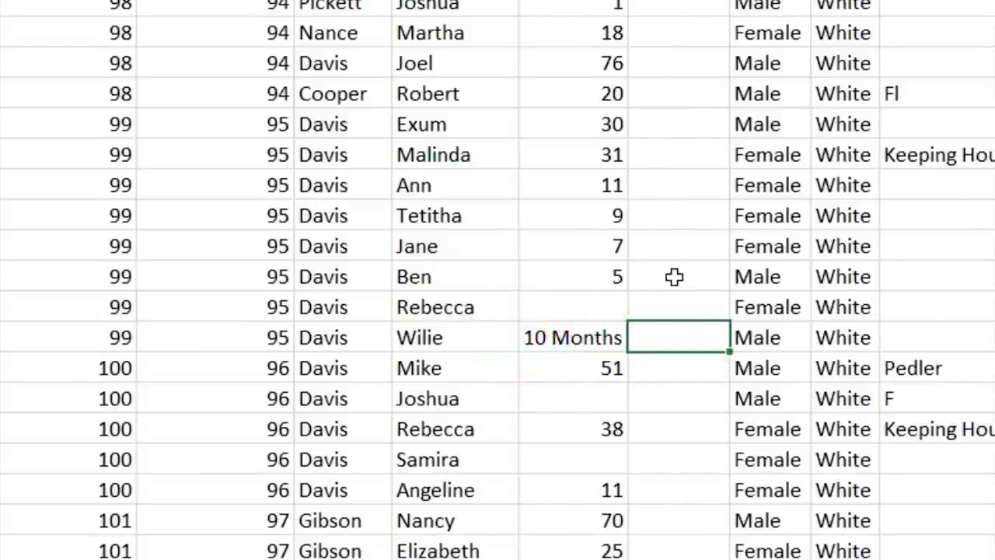
- Fill the blank ages for Rebecca, Joshua and Samira with 25, 25 and 10
click(582, 302)
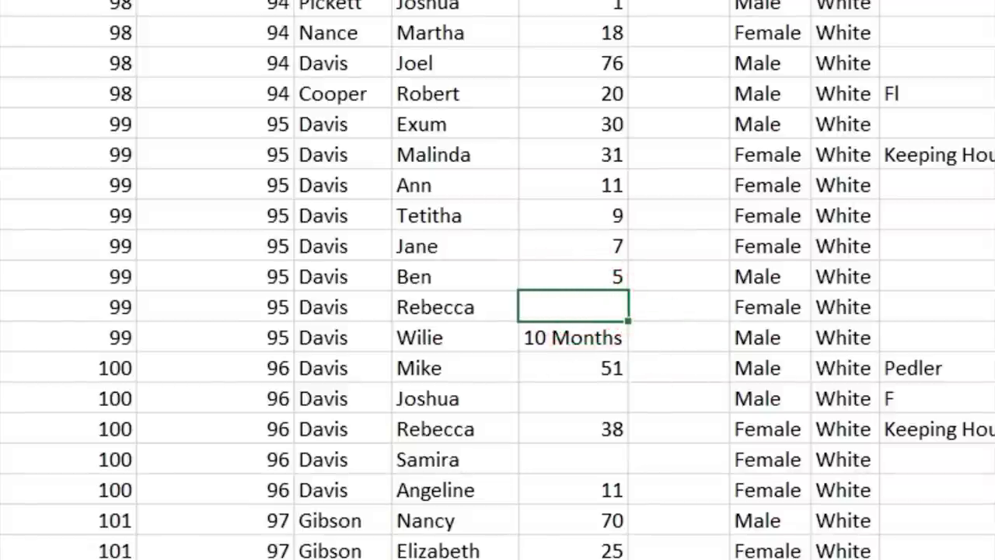
text(25)
key(Return)
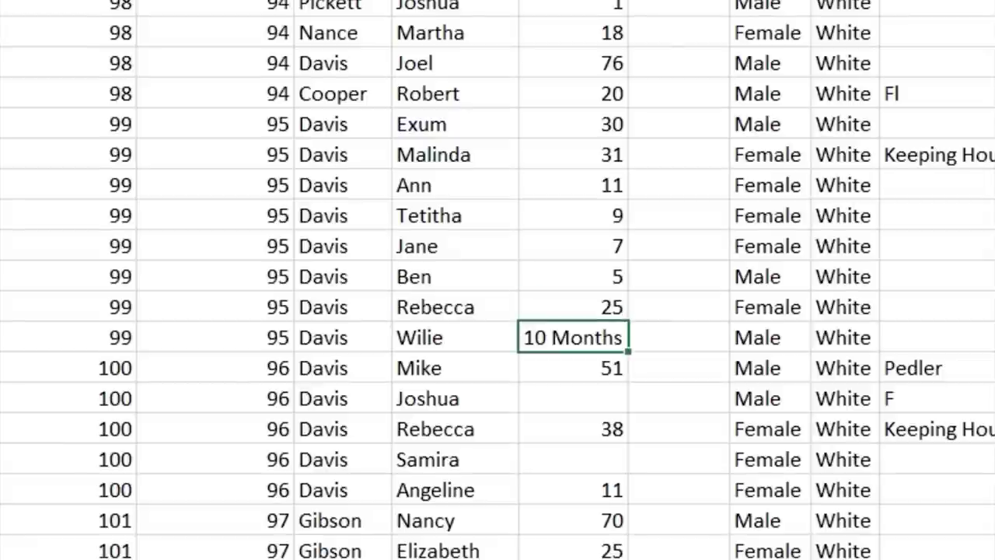
click(588, 392)
text(25)
key(Return)
click(596, 362)
text(10)
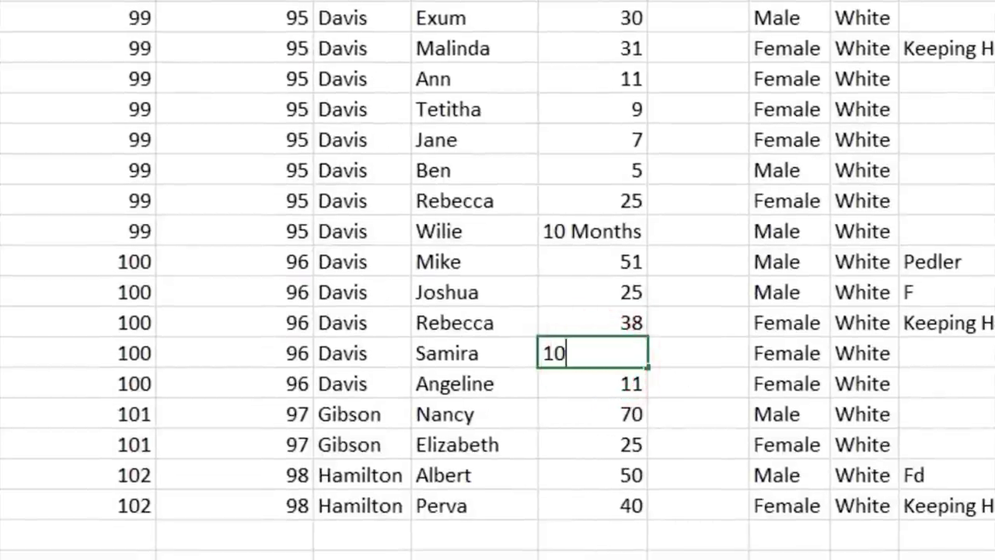
key(Return)
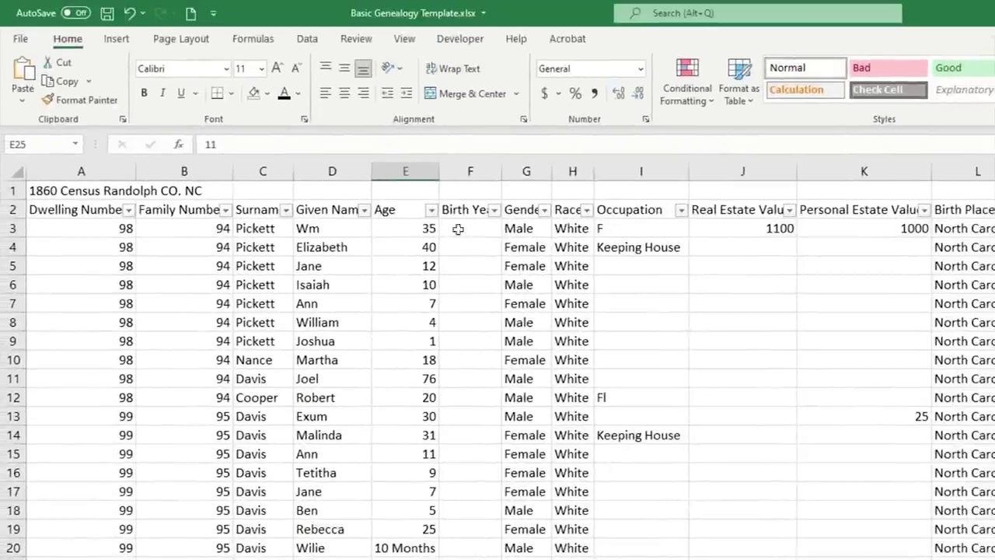
click(459, 228)
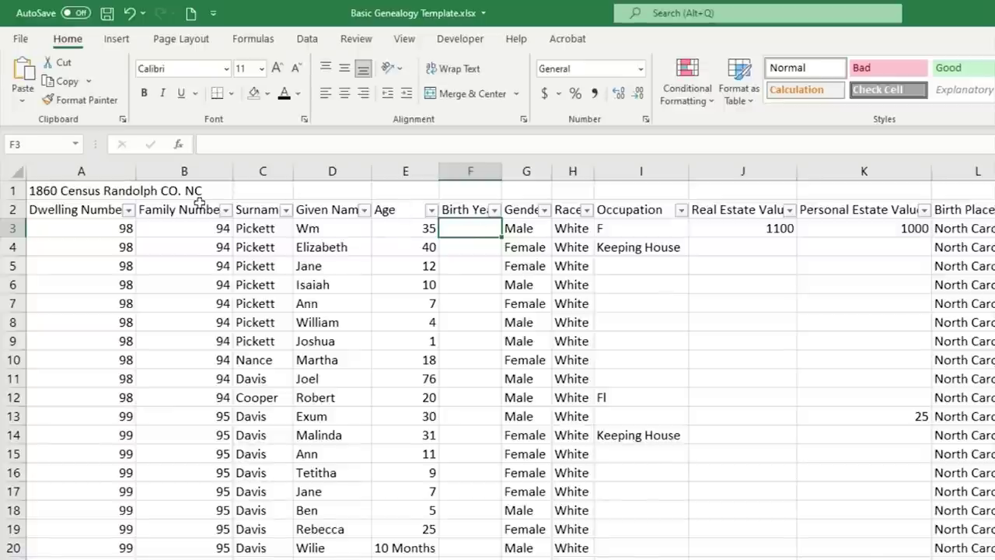
- Enter =1860-E3 in F3 and copy it down the Birth Year column to F29
click(360, 146)
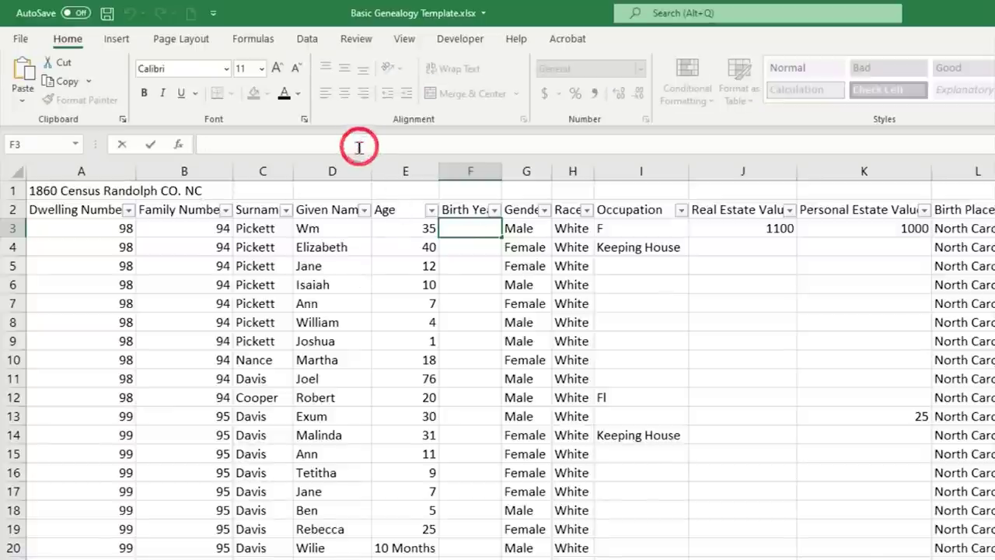
text(=)
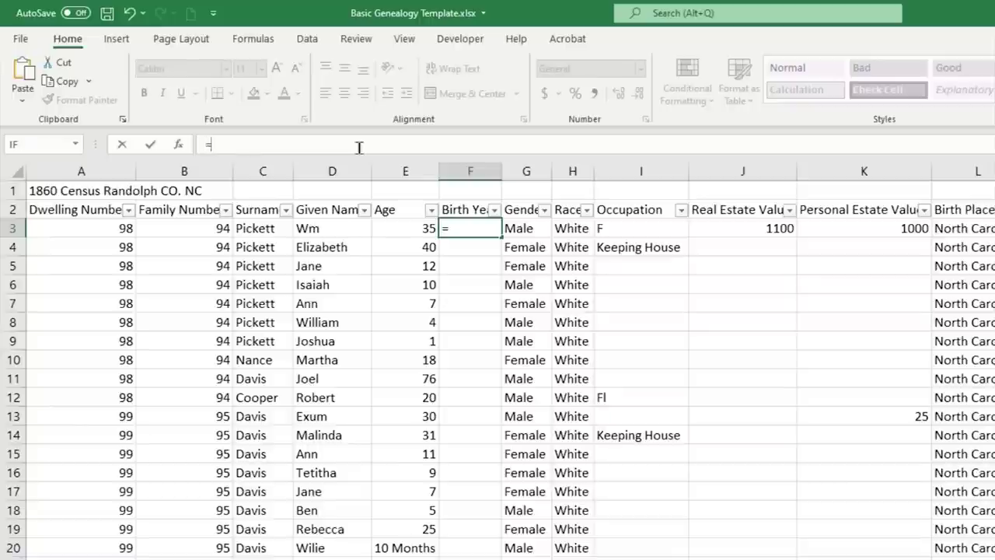
text(1860-)
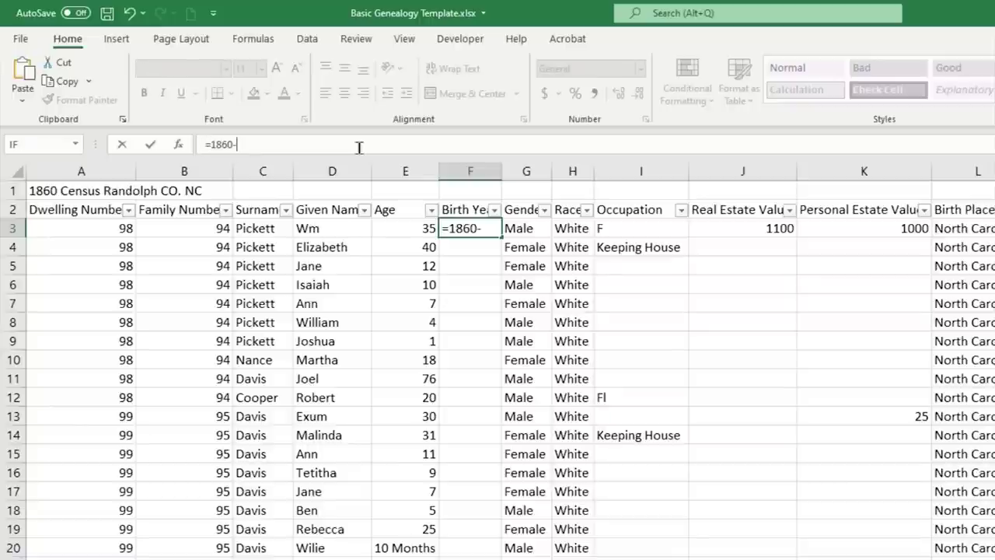
click(411, 232)
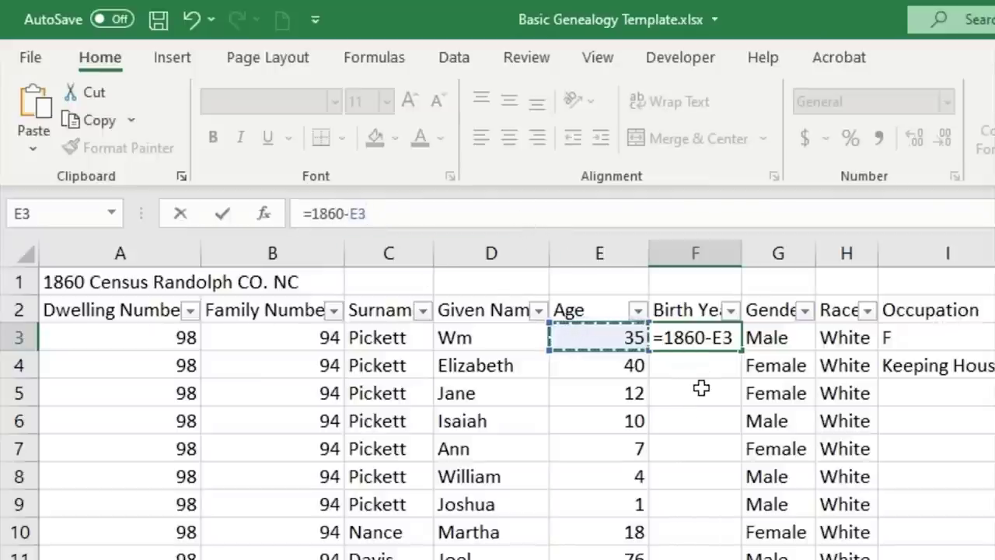
key(Return)
click(670, 342)
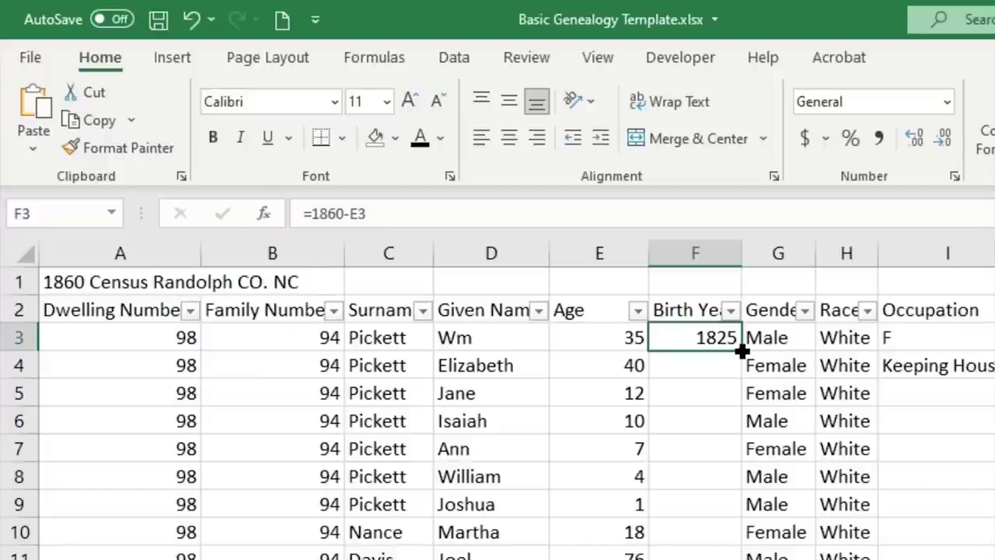
drag(743, 351, 742, 474)
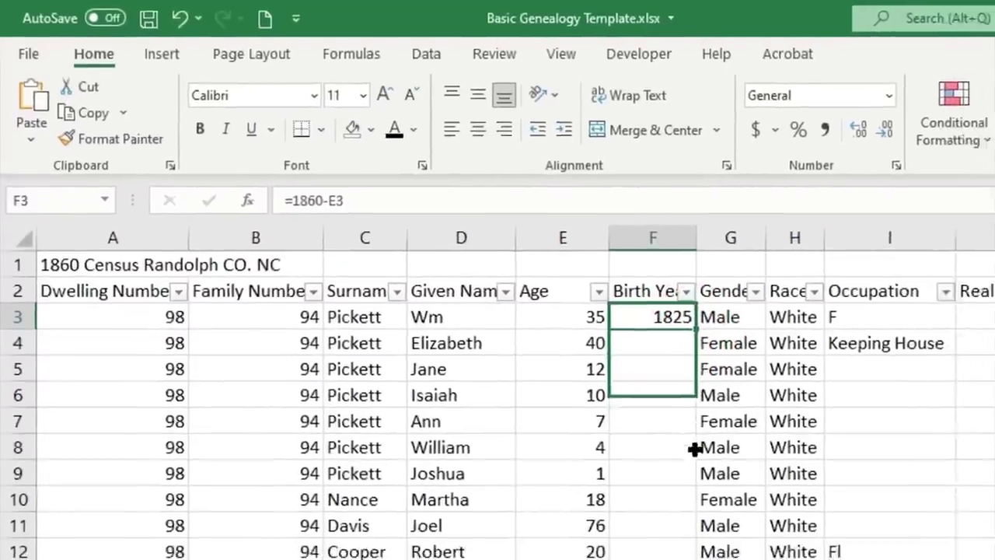
drag(694, 448, 655, 559)
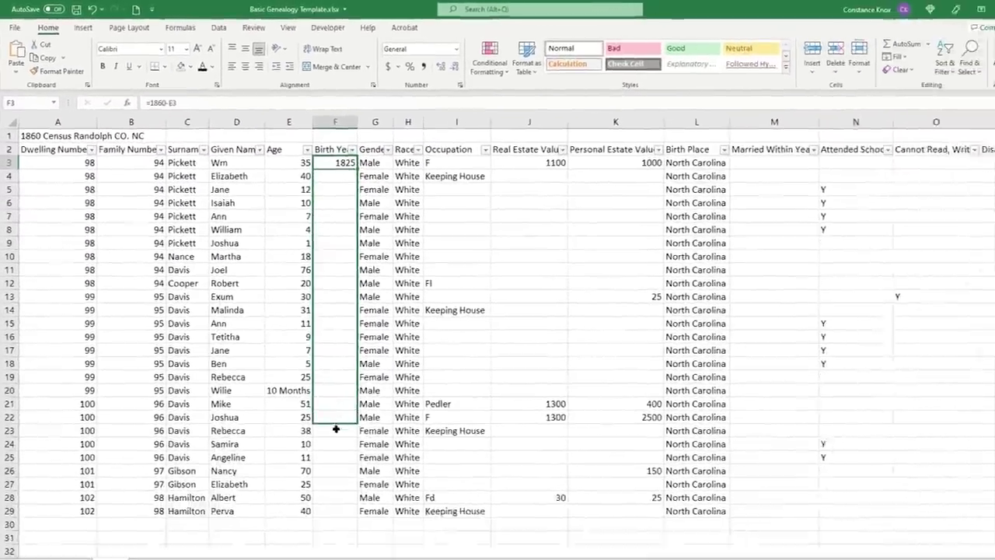
drag(335, 428, 339, 498)
drag(315, 462, 317, 474)
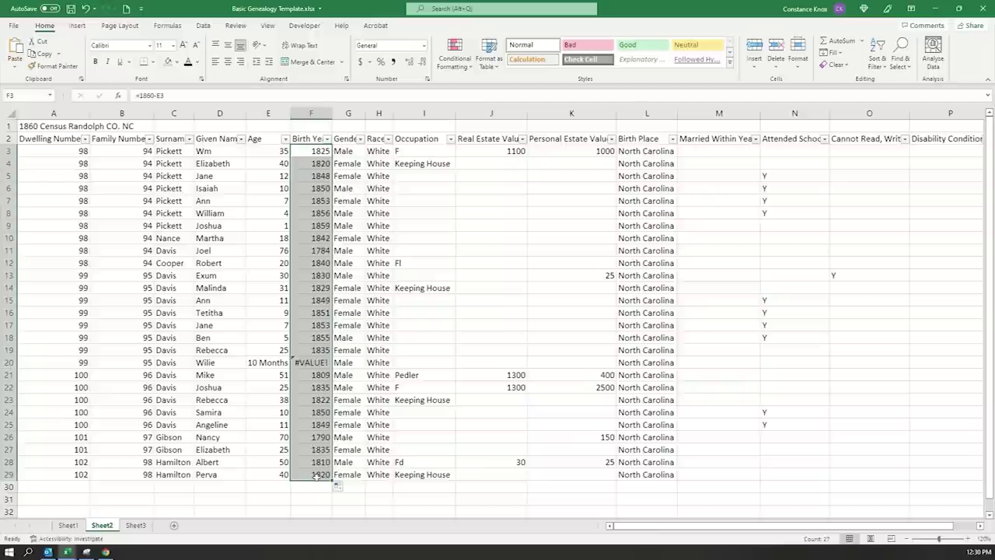
click(310, 362)
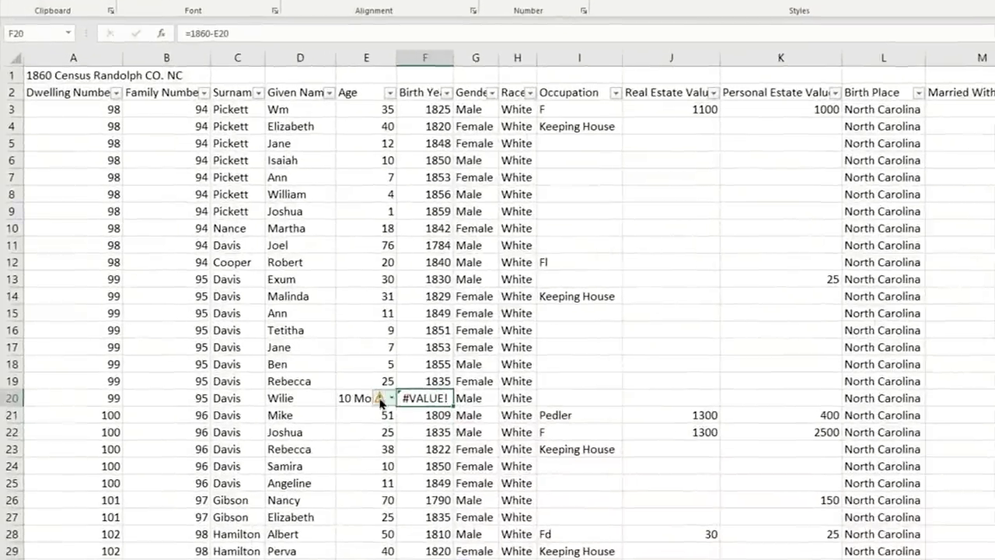
click(344, 398)
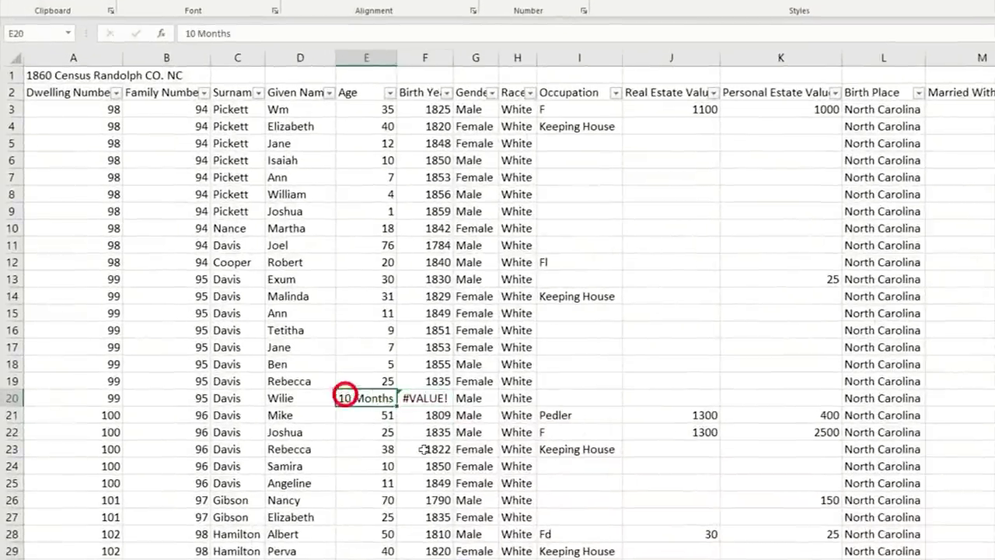
click(416, 398)
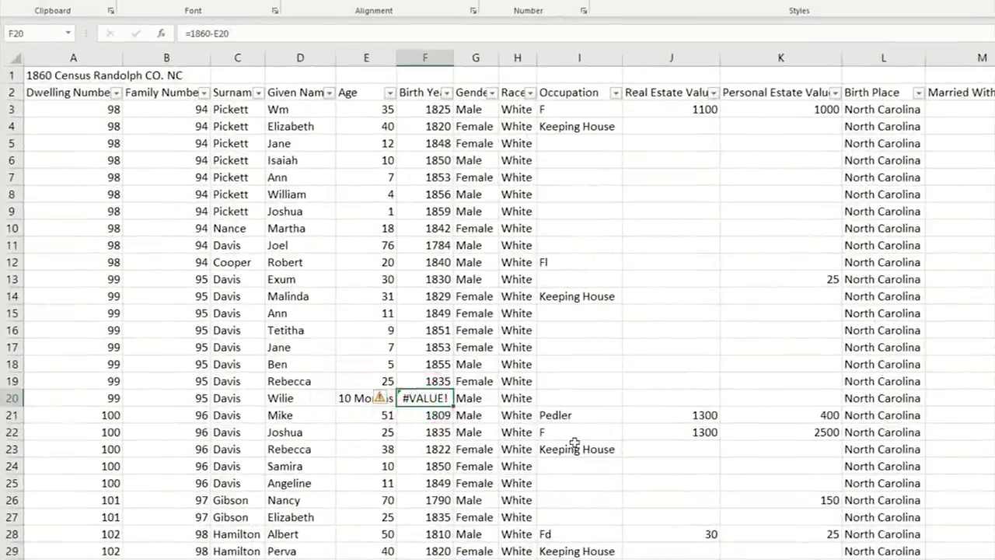
key(Delete)
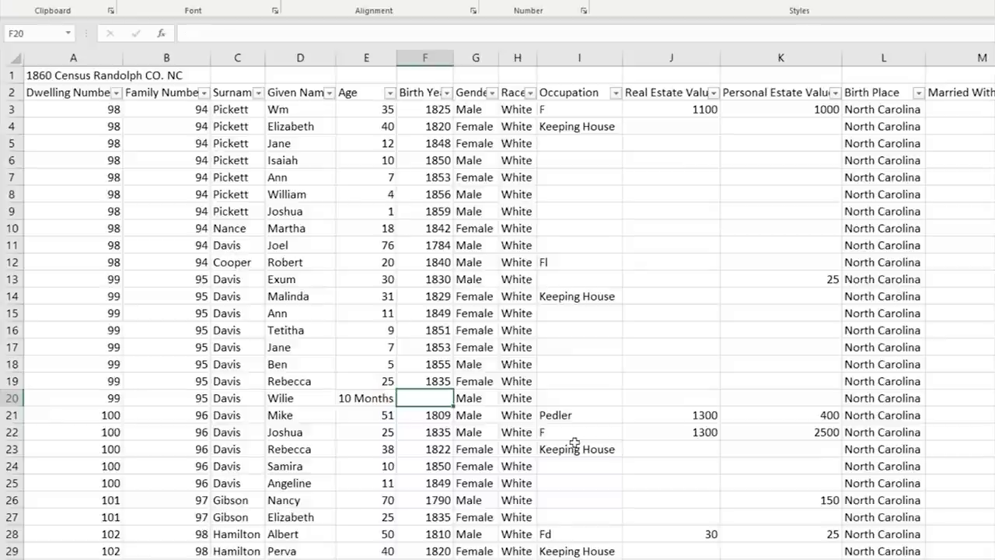
click(574, 437)
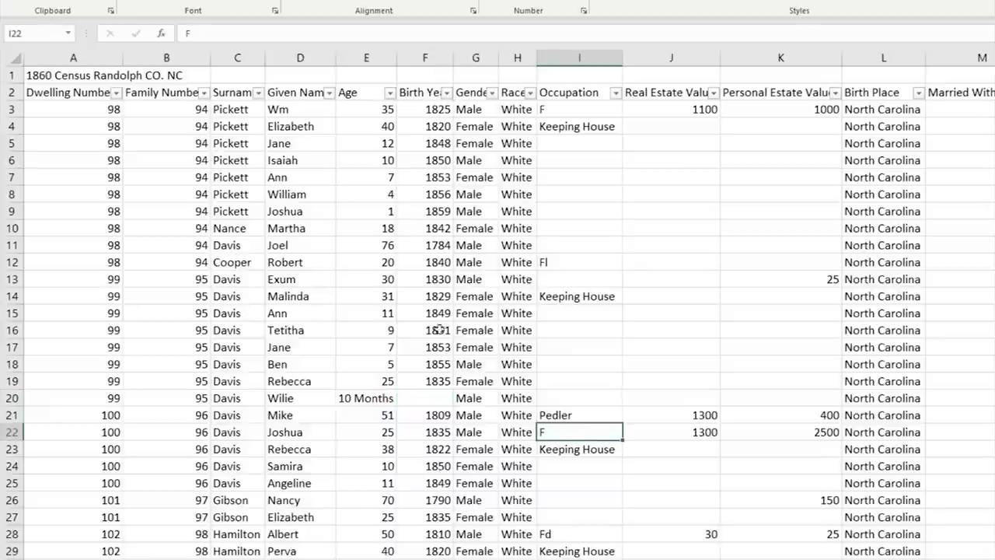
click(424, 211)
click(423, 279)
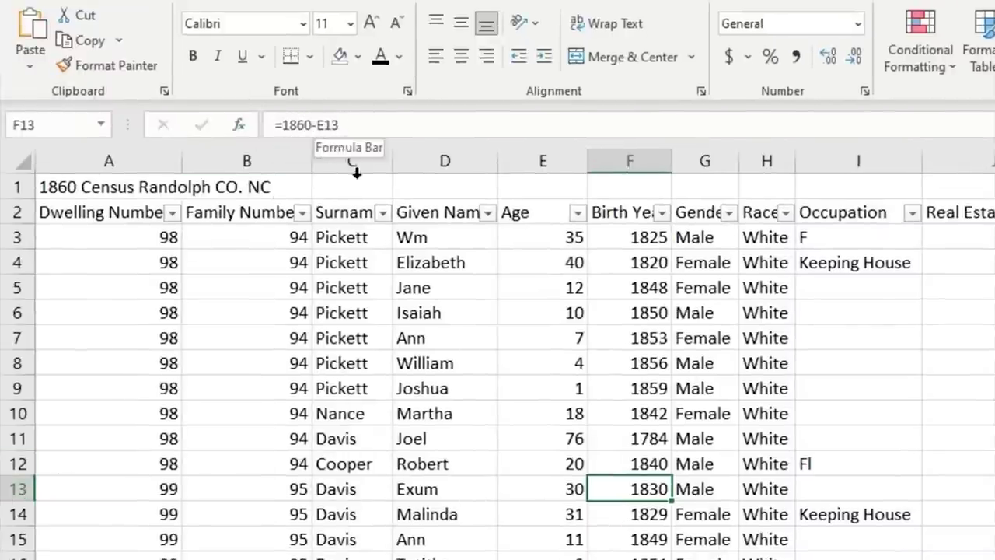
click(641, 511)
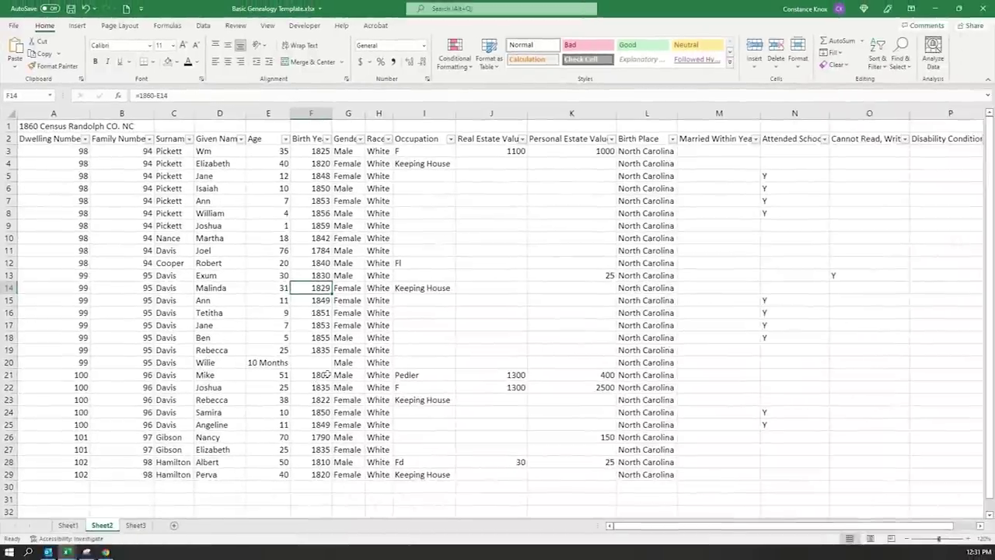
scroll(322, 373, down, 5)
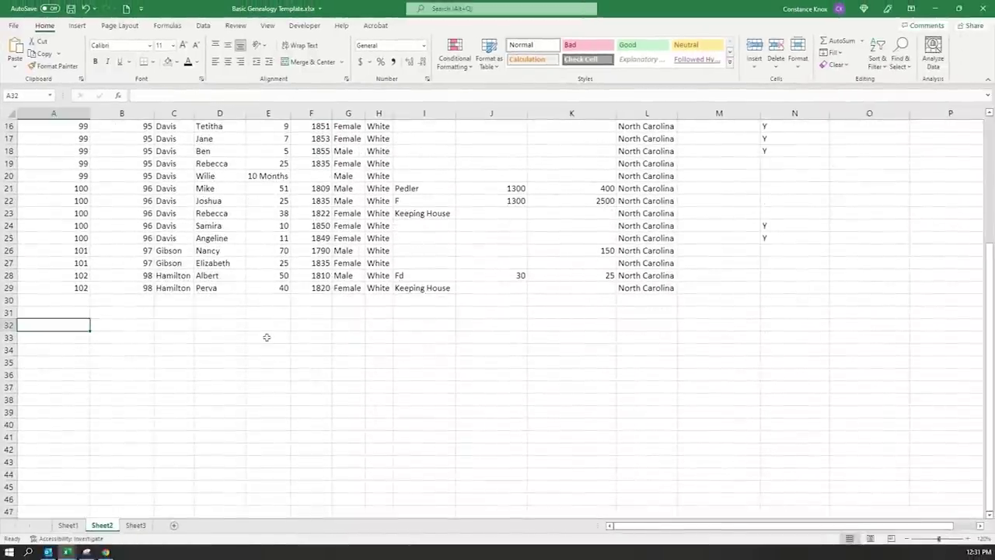
- Enter 1, 2, 3 below the table, extend the series to row 46, then clear it
text(1)
key(Return)
text(2)
key(Return)
text(3)
key(Return)
drag(78, 325, 82, 352)
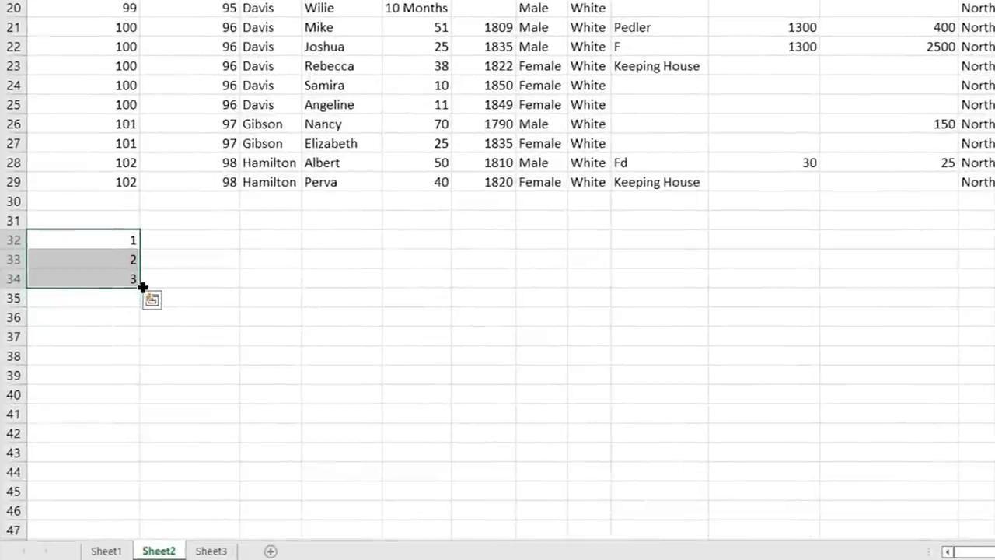
drag(142, 288, 141, 520)
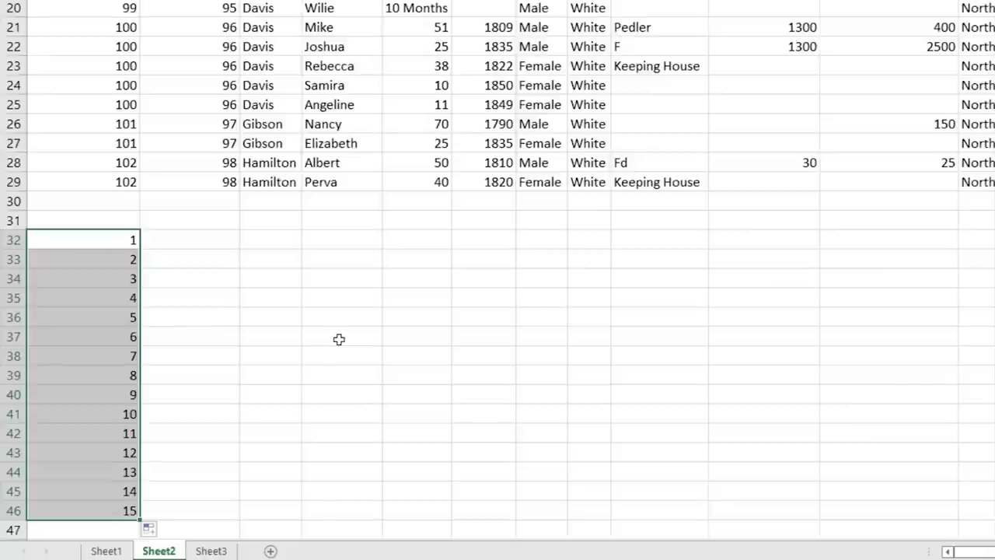
key(Delete)
- Start a 2, 4, 6 series in A32 and extend it down to row 42
click(83, 237)
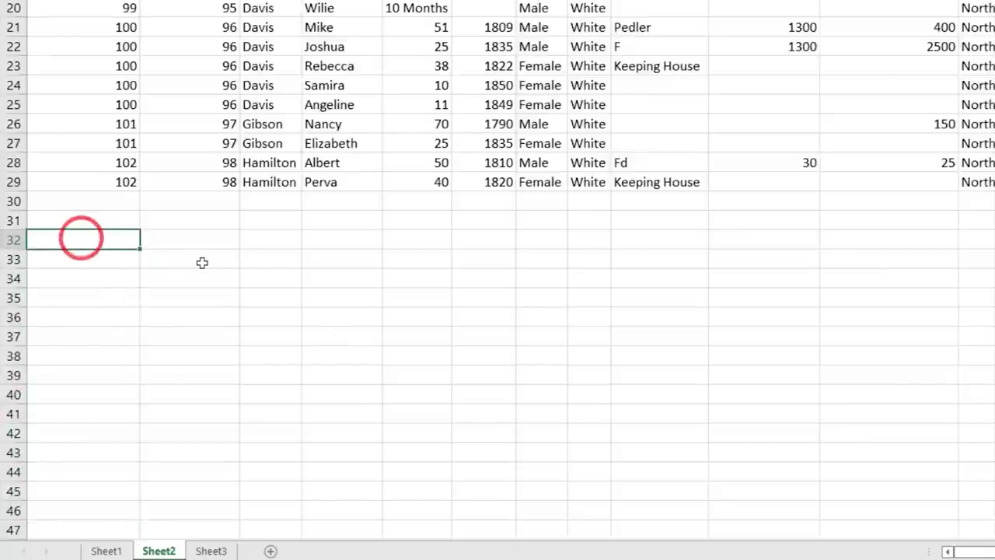
text(2)
key(Return)
key(Return)
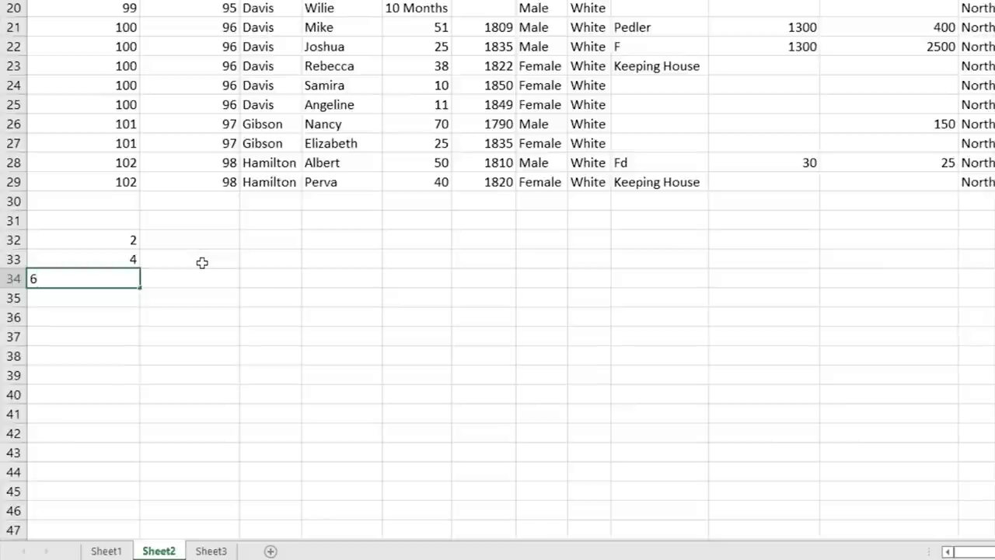
key(Return)
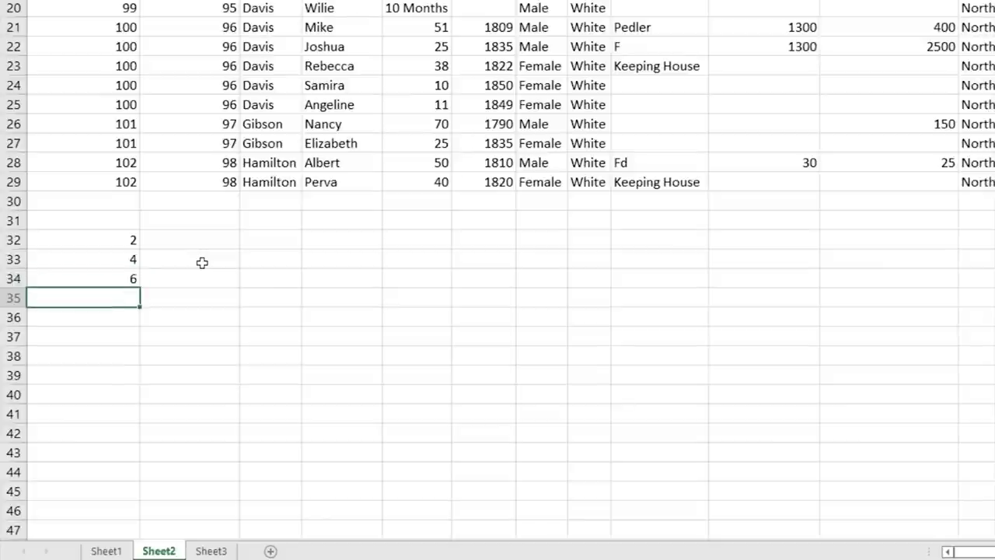
drag(116, 241, 133, 280)
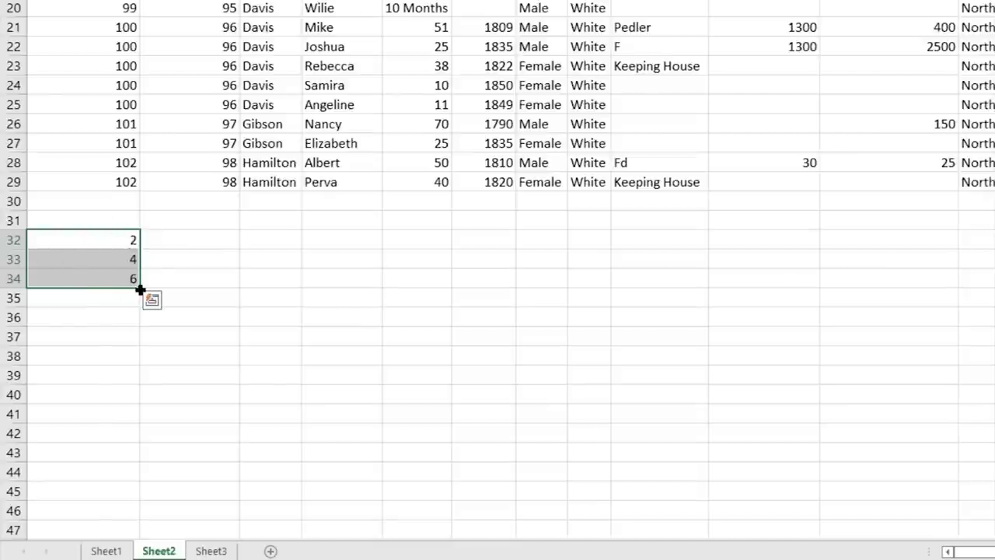
drag(137, 287, 137, 442)
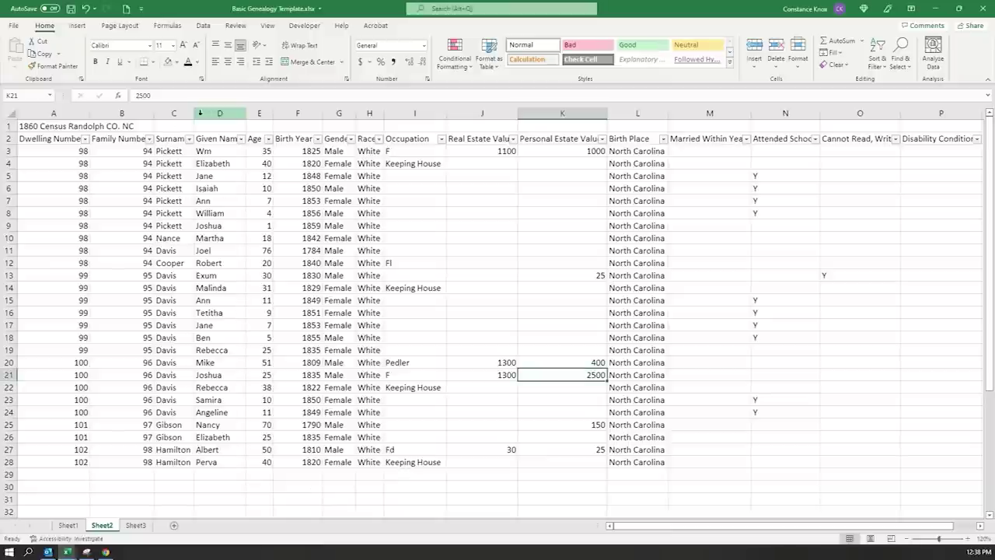
- Copy Sheet2's Surname and Given Name data C2:D28 and paste it at Sheet3 A2
click(174, 113)
click(295, 115)
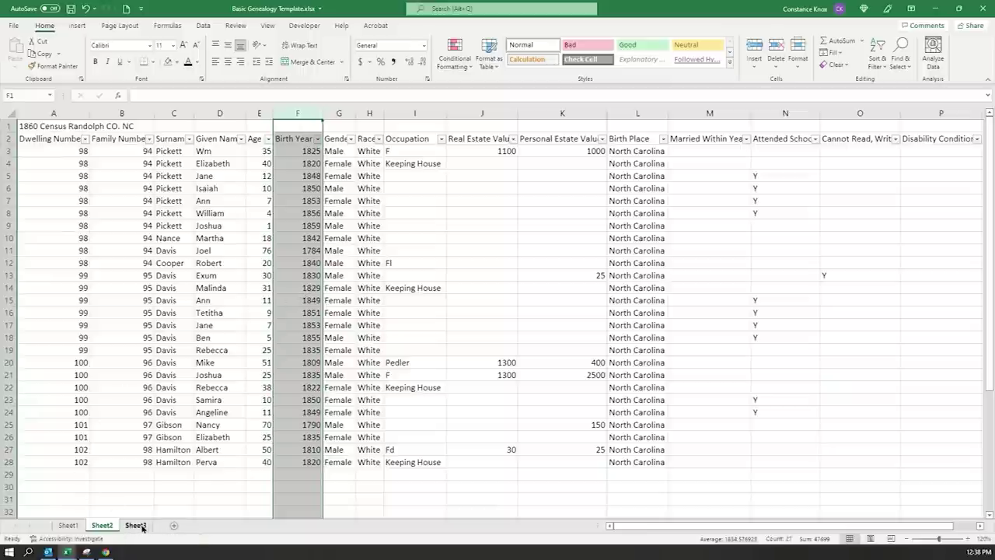
click(141, 527)
click(194, 309)
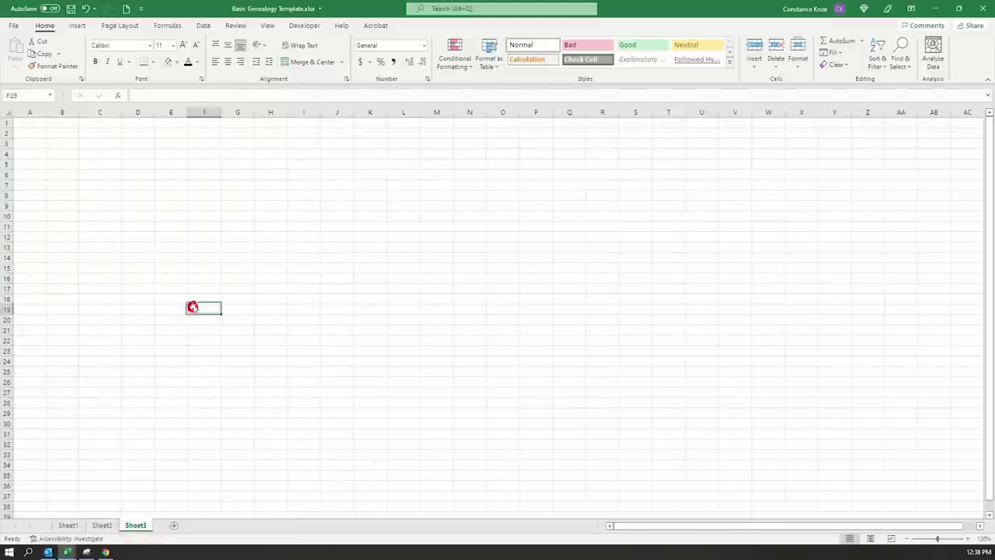
click(102, 526)
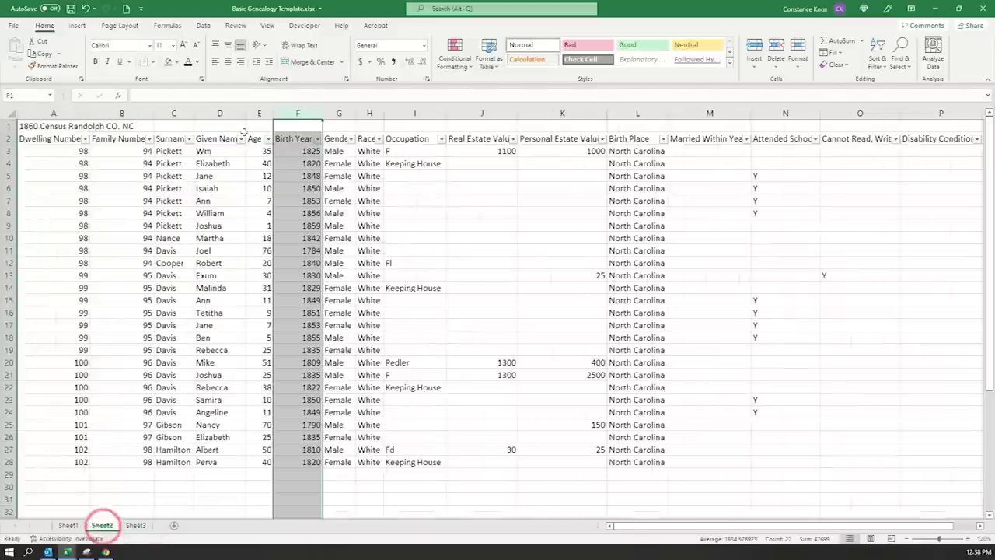
click(175, 163)
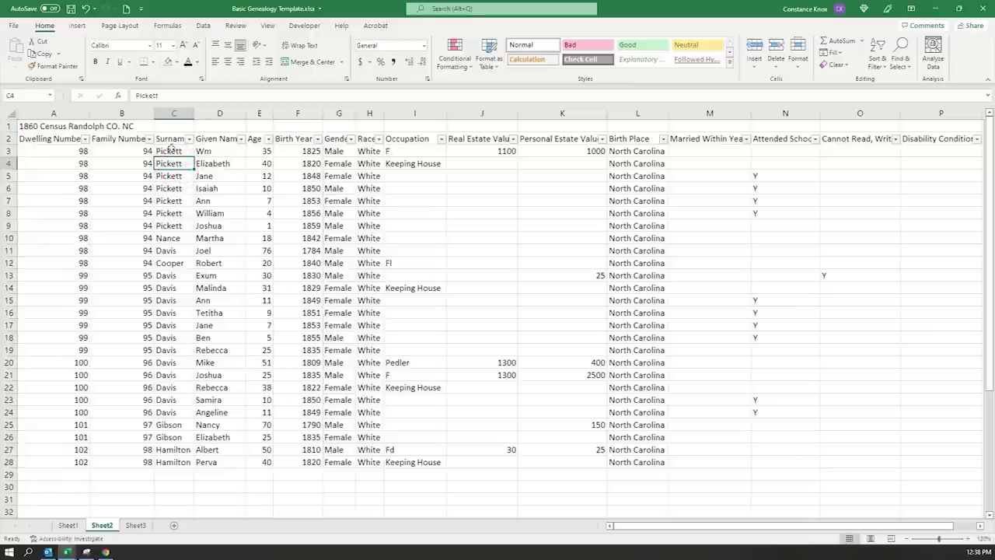
drag(168, 138, 210, 460)
key(ctrl+c)
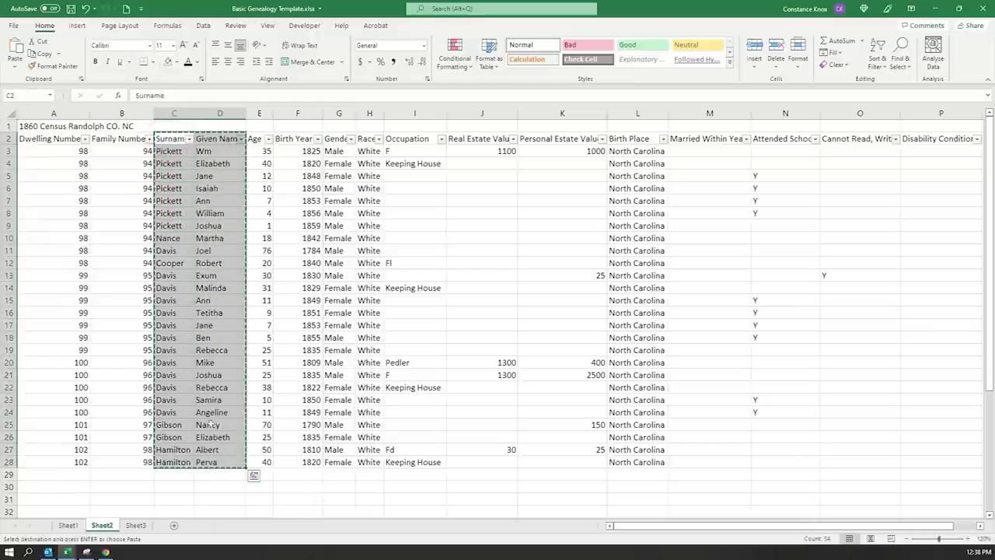
click(135, 525)
click(30, 134)
key(ctrl+v)
click(230, 230)
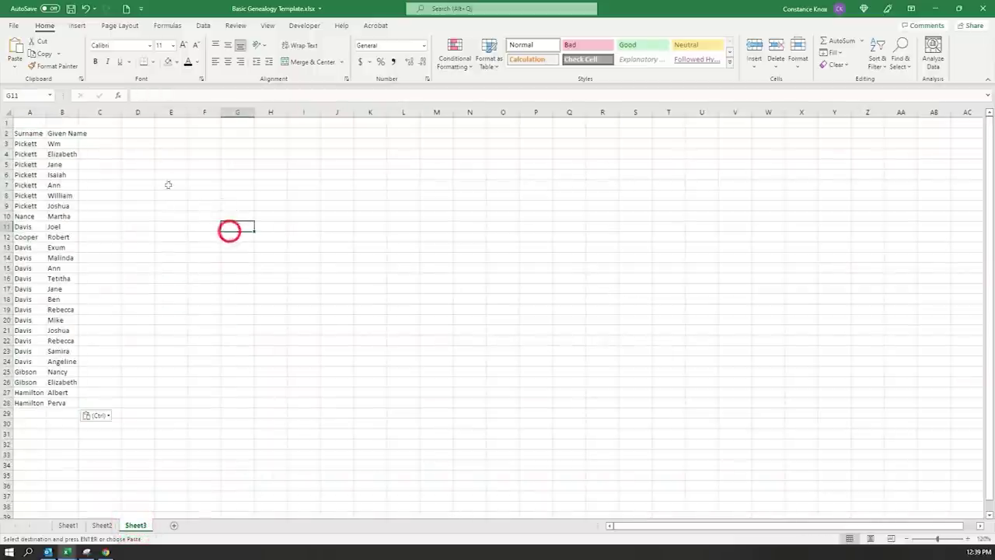
- Autofit columns A and B and add a Birth Year heading in C2
drag(33, 113, 78, 113)
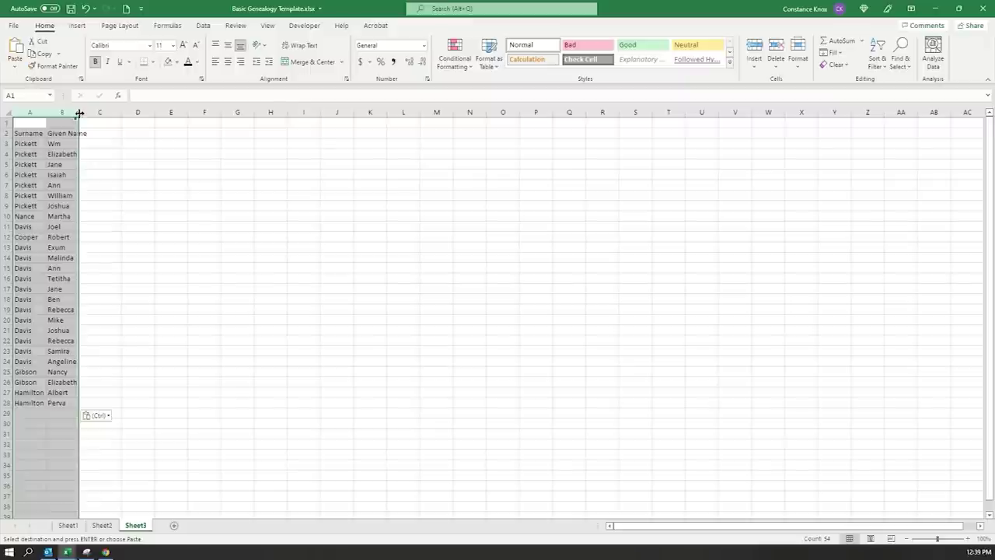
double_click(79, 113)
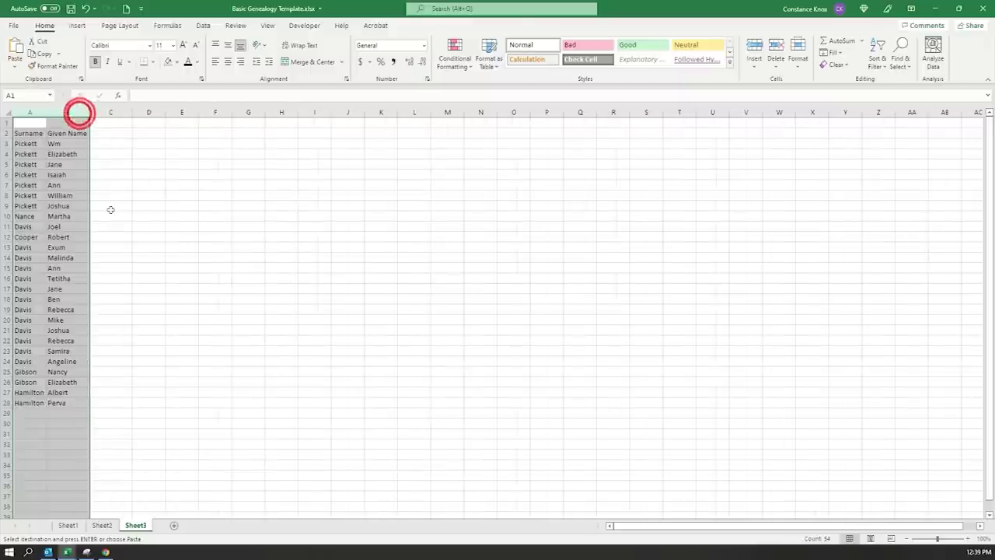
click(129, 135)
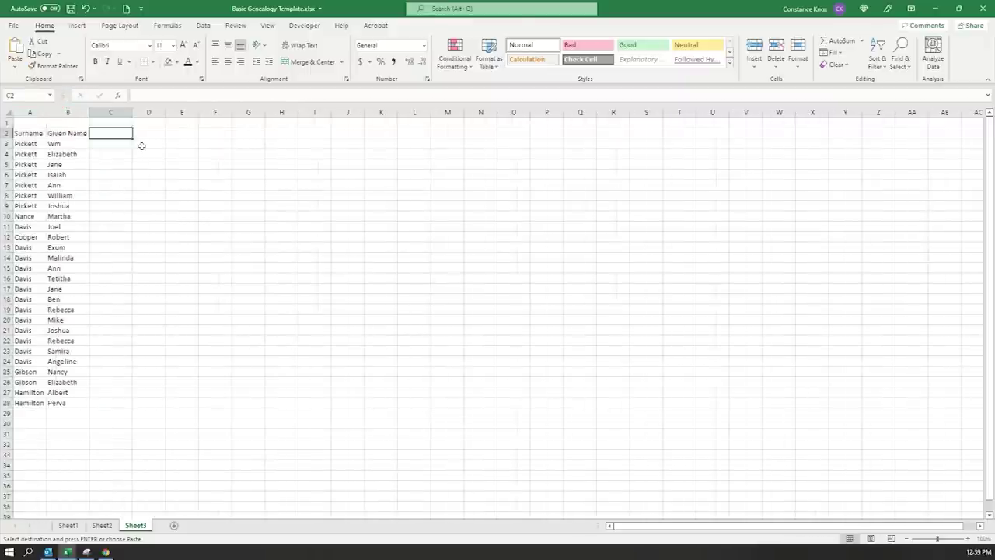
text(Birth Year)
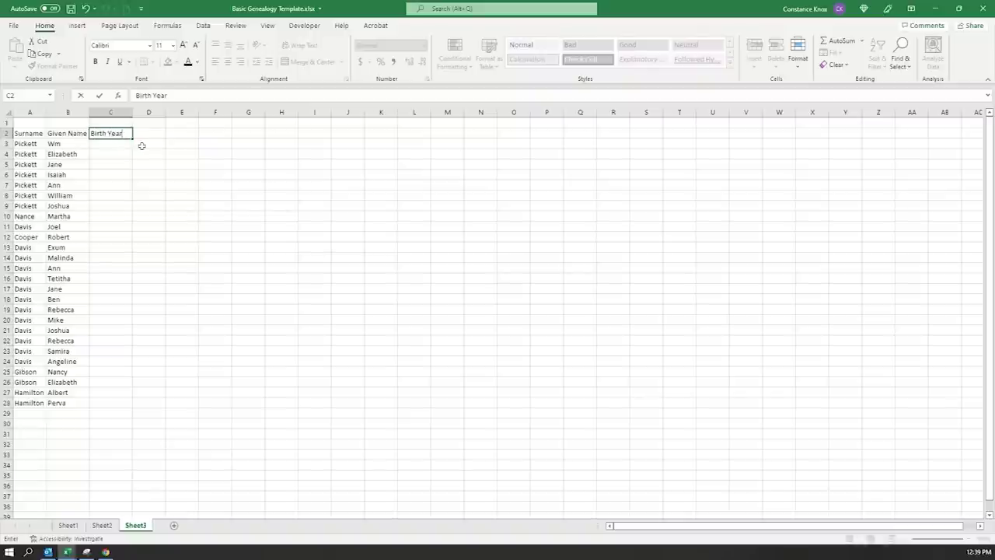
click(180, 164)
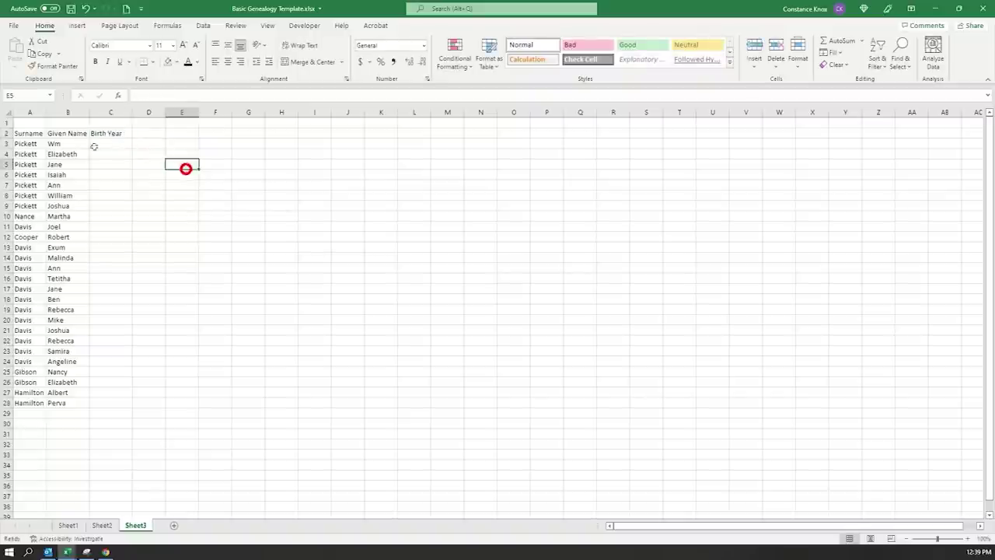
click(6, 132)
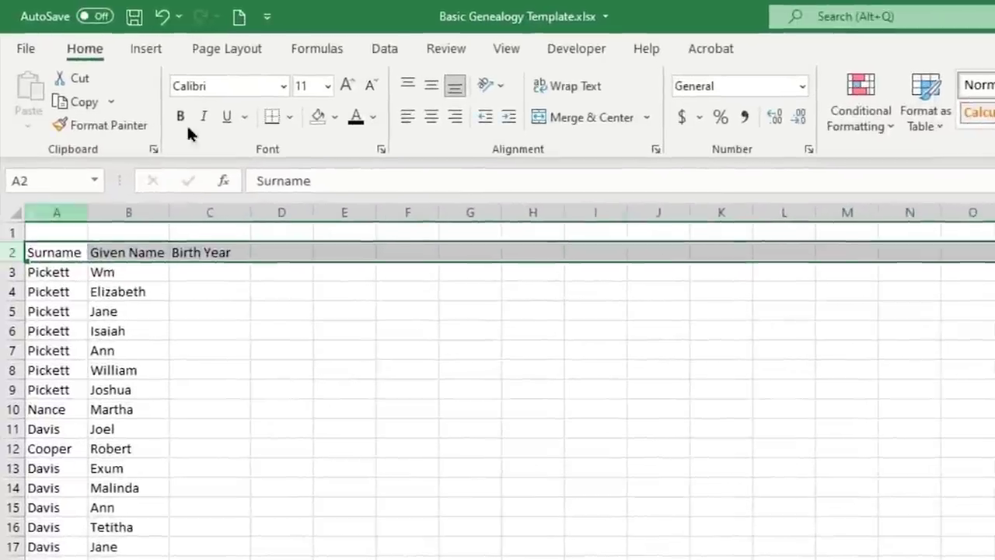
- Bold the Sheet3 heading row, then mark Birth Year cells C3 to C28
click(180, 118)
click(608, 544)
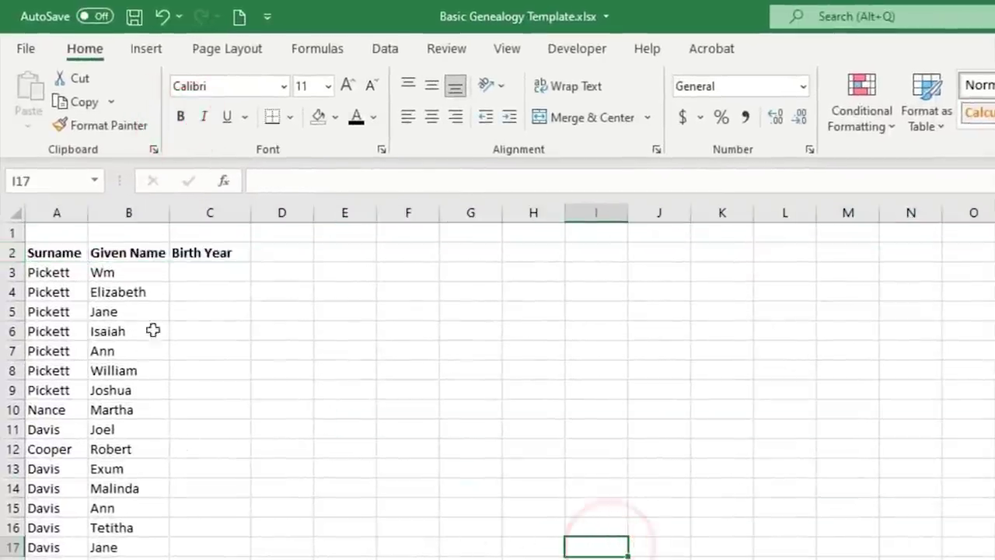
click(198, 272)
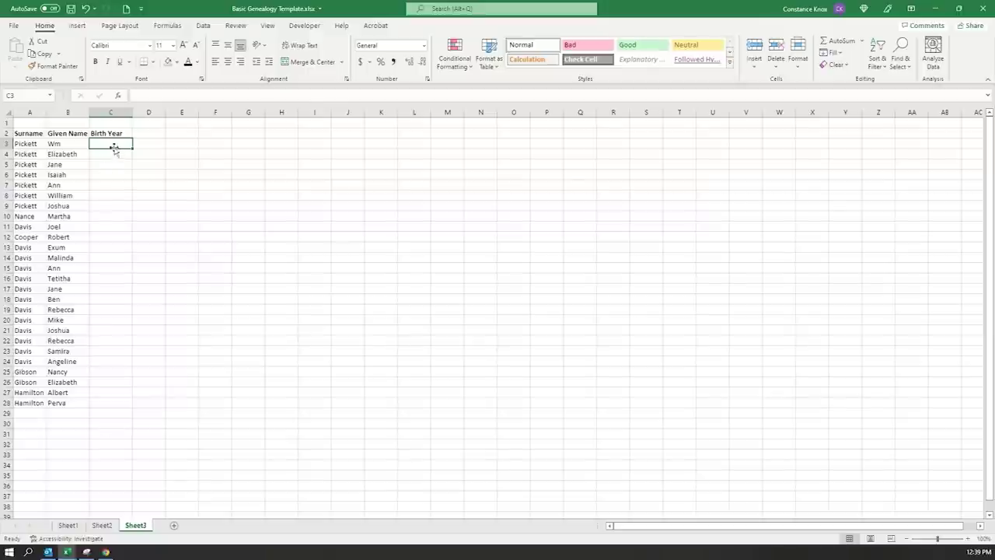
drag(114, 146, 115, 404)
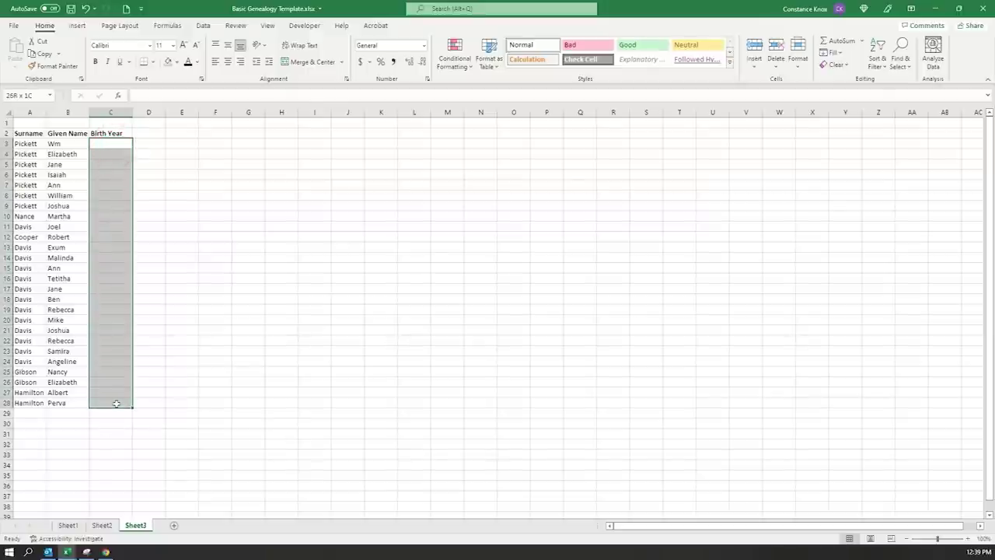
- Inspect the Birth Year formulas on Sheet2, then return to Sheet3
click(101, 524)
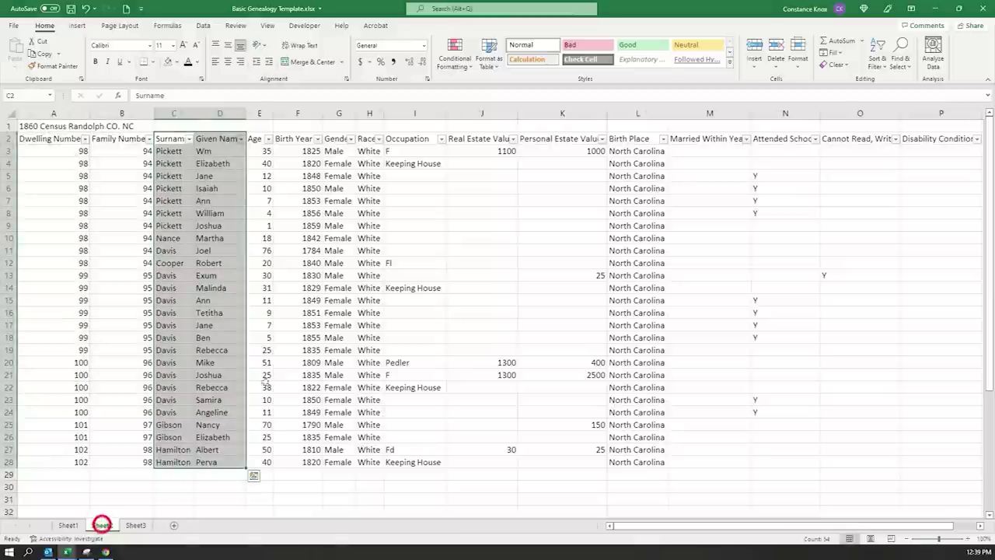
drag(307, 151, 304, 451)
click(298, 188)
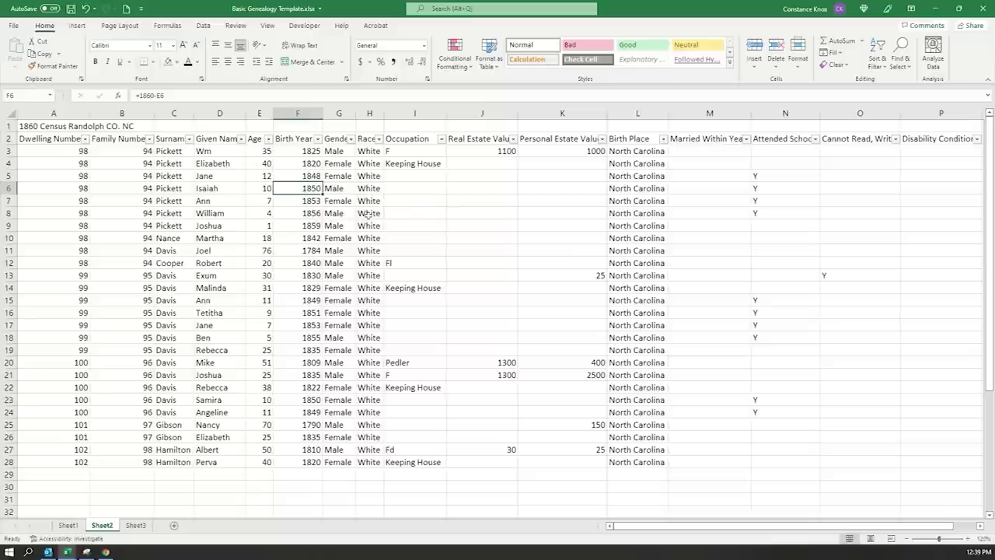
click(301, 152)
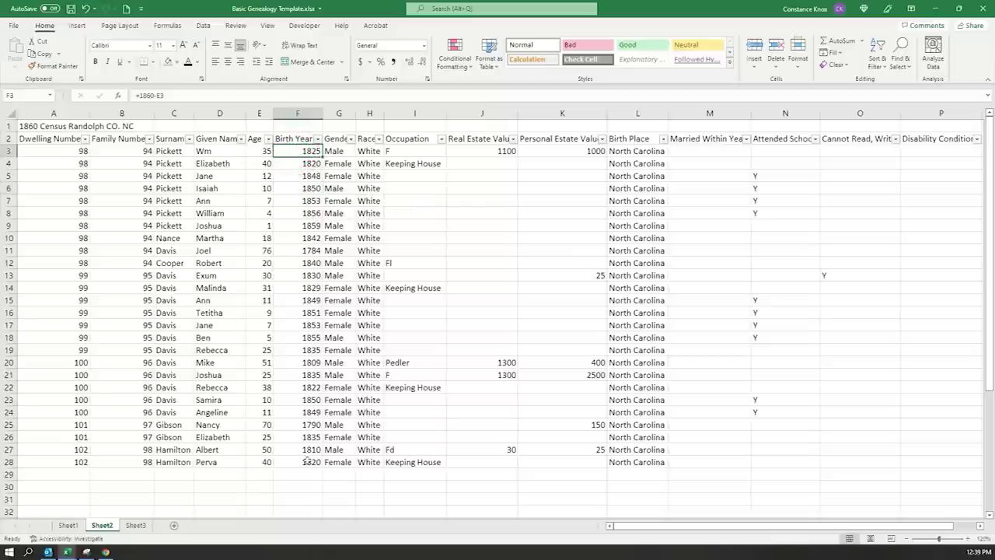
click(136, 526)
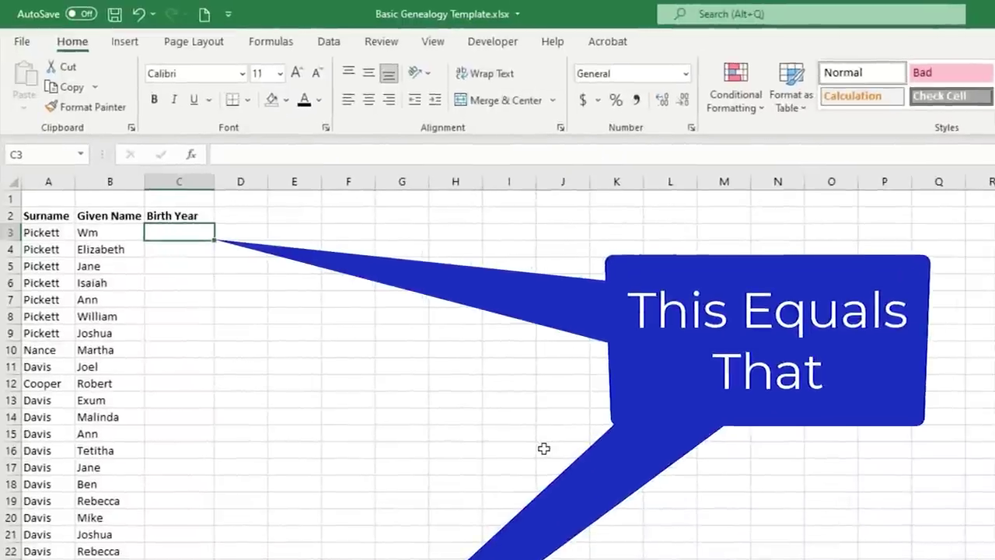
- Link C3 to Sheet2's Birth Year cell F3 with the formula =Sheet2!F3
text(=)
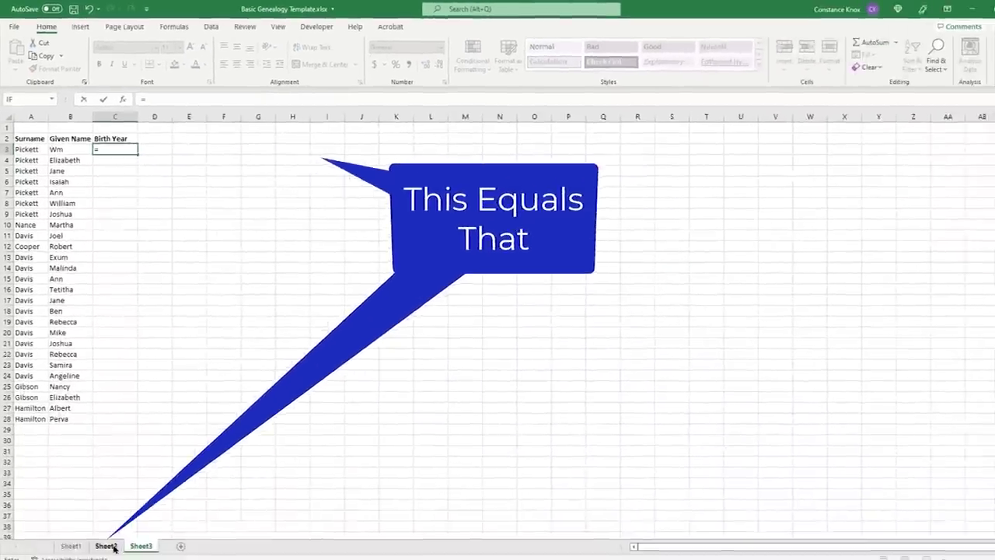
click(109, 542)
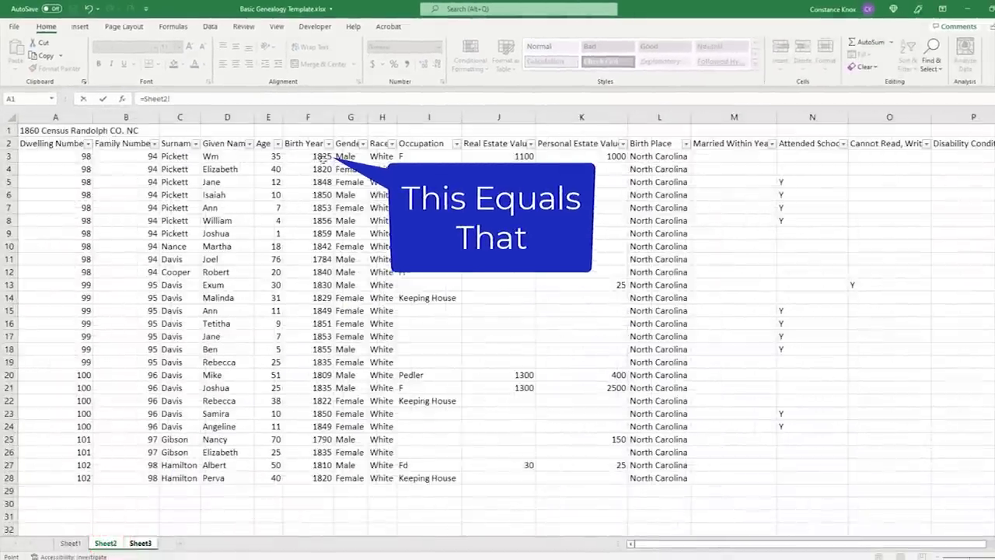
click(314, 156)
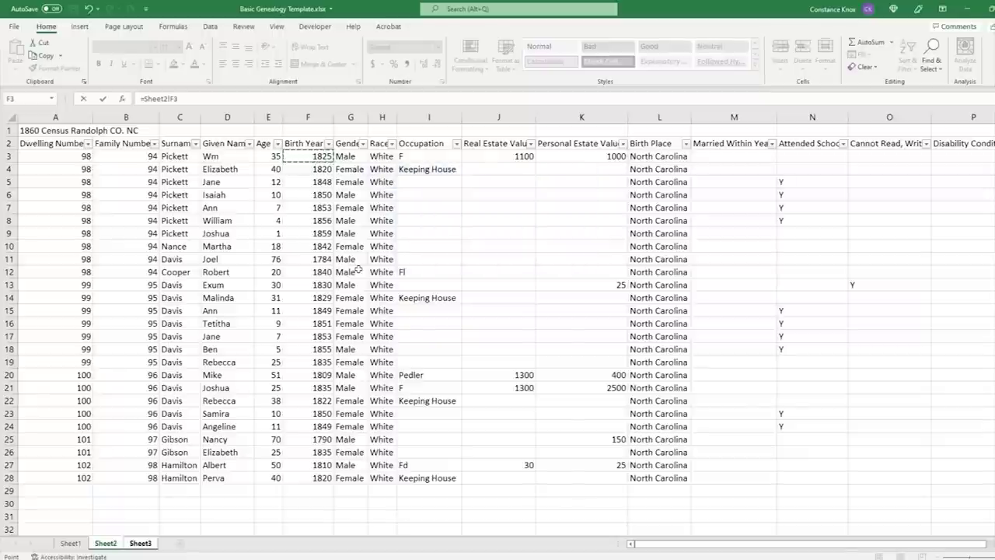
key(Return)
click(125, 149)
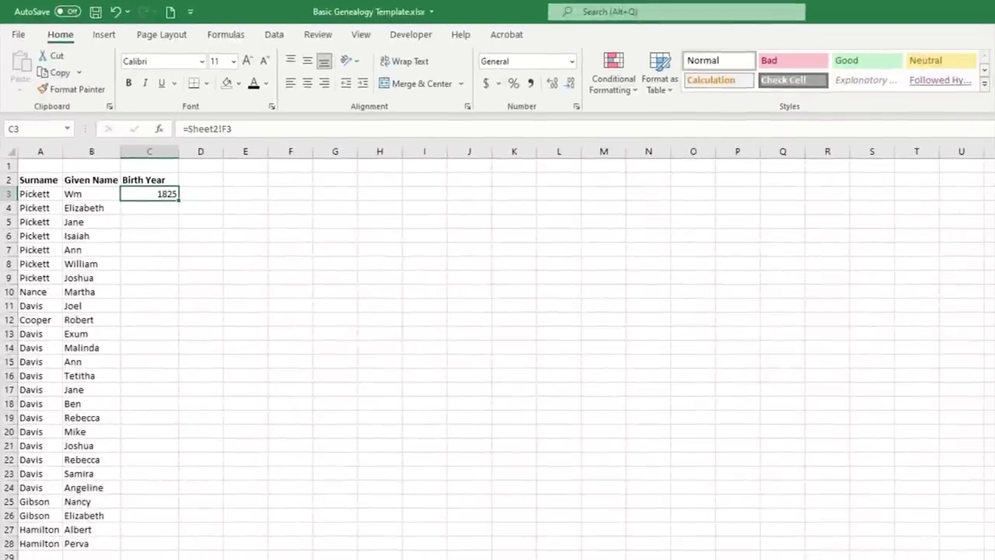
- Fill the birth year formula down to C28 and compare it against Sheet2's census years
key(ctrl+bracketleft)
click(11, 471)
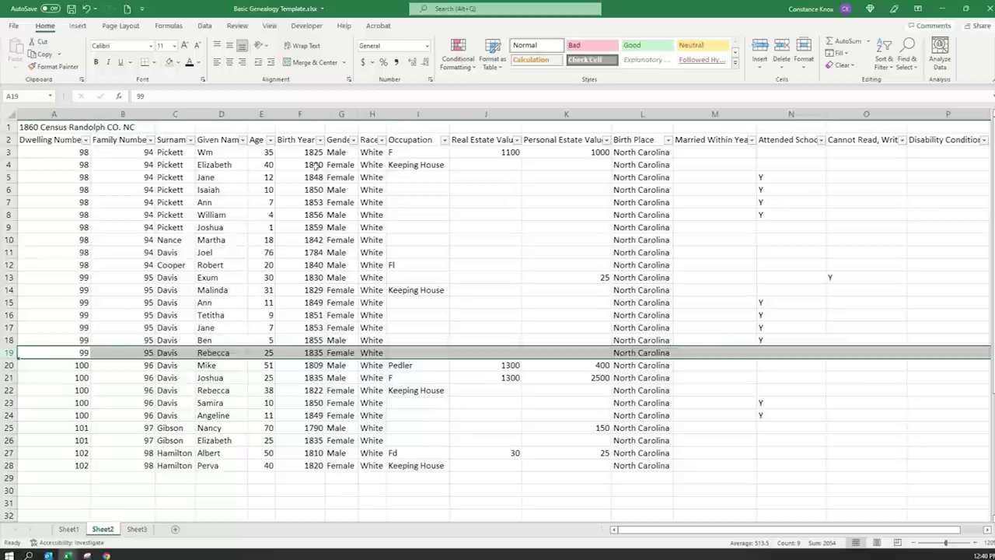
click(134, 530)
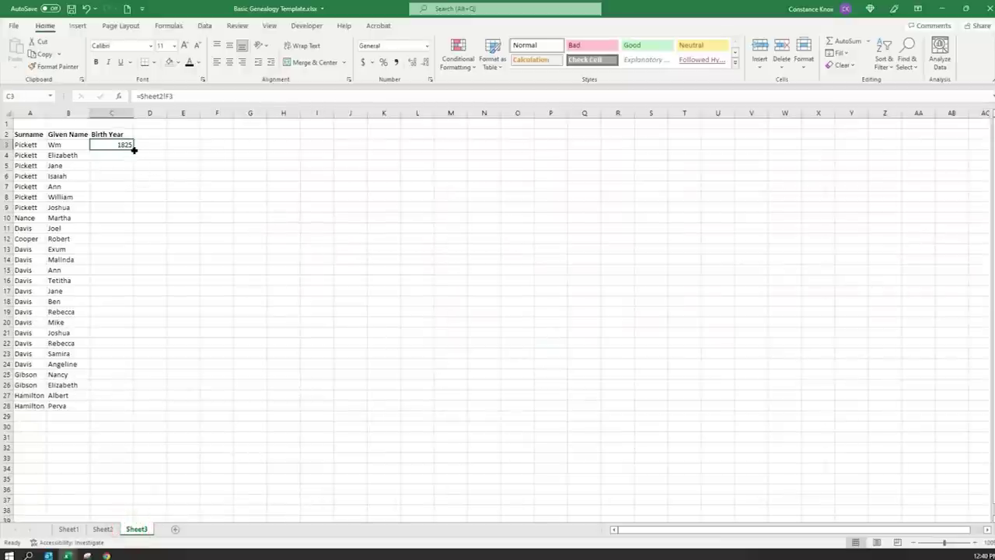
drag(134, 150, 123, 411)
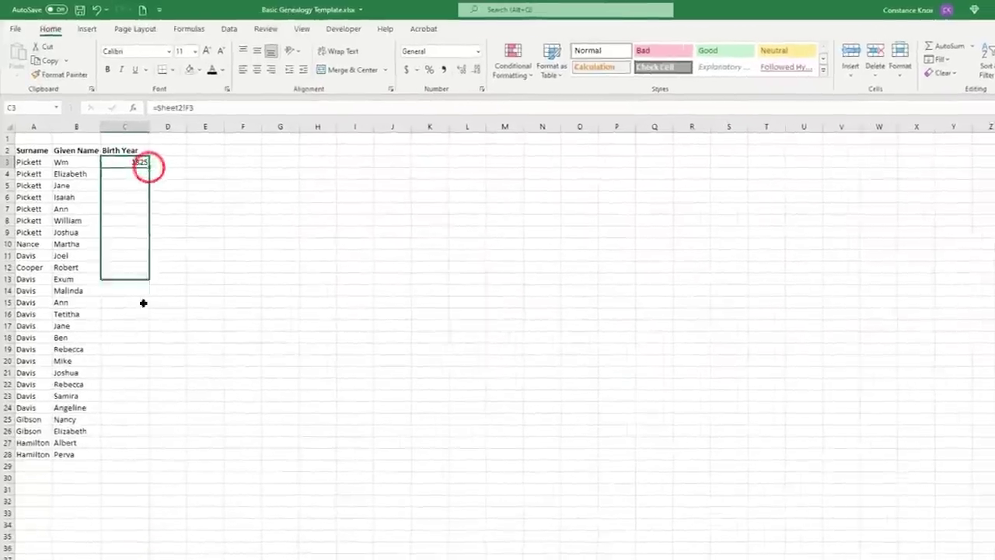
drag(152, 509, 152, 509)
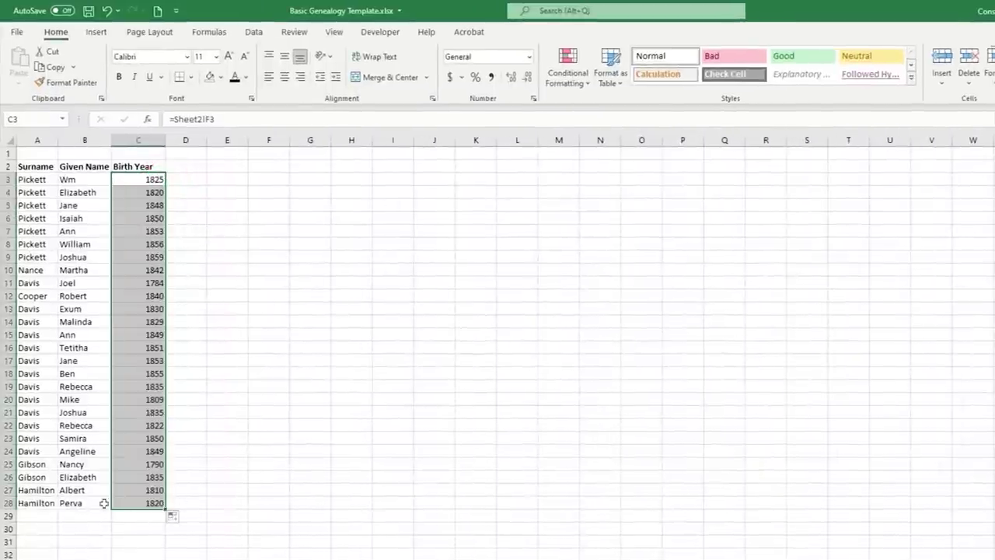
key(ctrl+Page_Down)
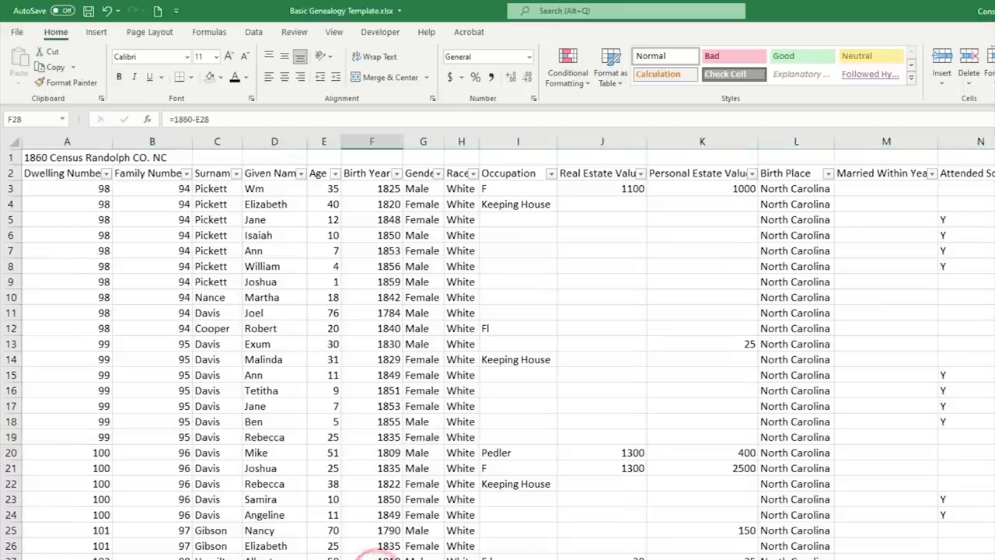
key(ctrl+Page_Up)
click(143, 505)
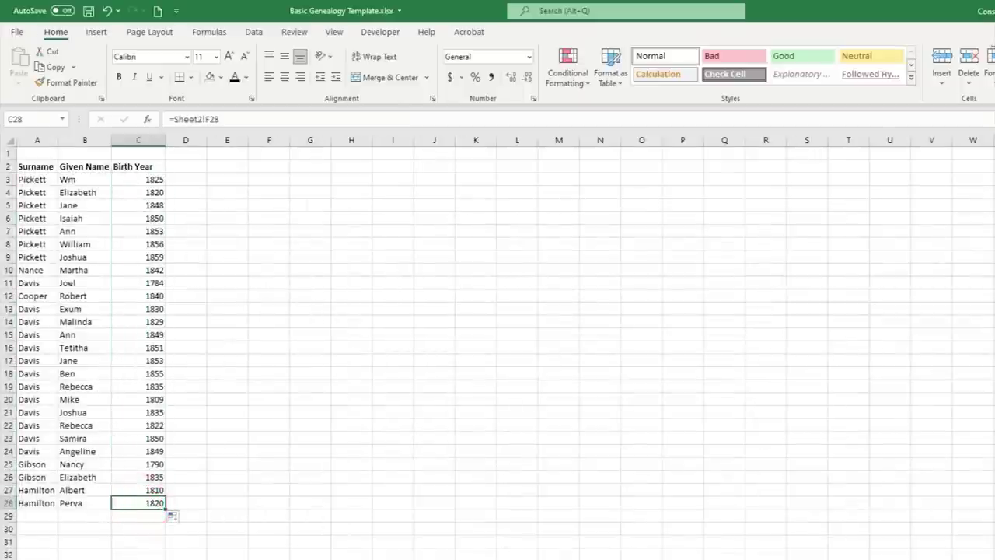
click(35, 166)
- Apply filters to the whole header row 2, then remove them again
click(7, 165)
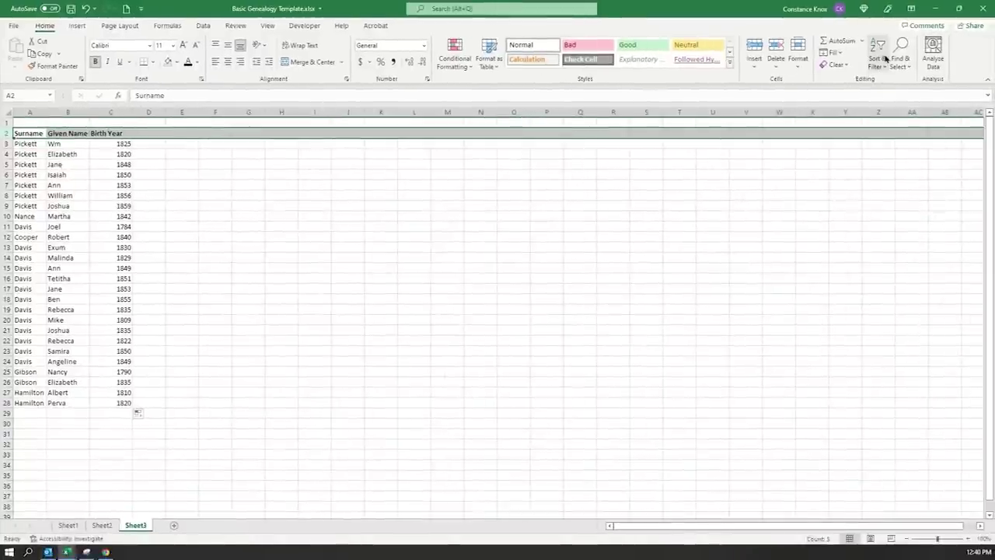
click(883, 51)
click(890, 126)
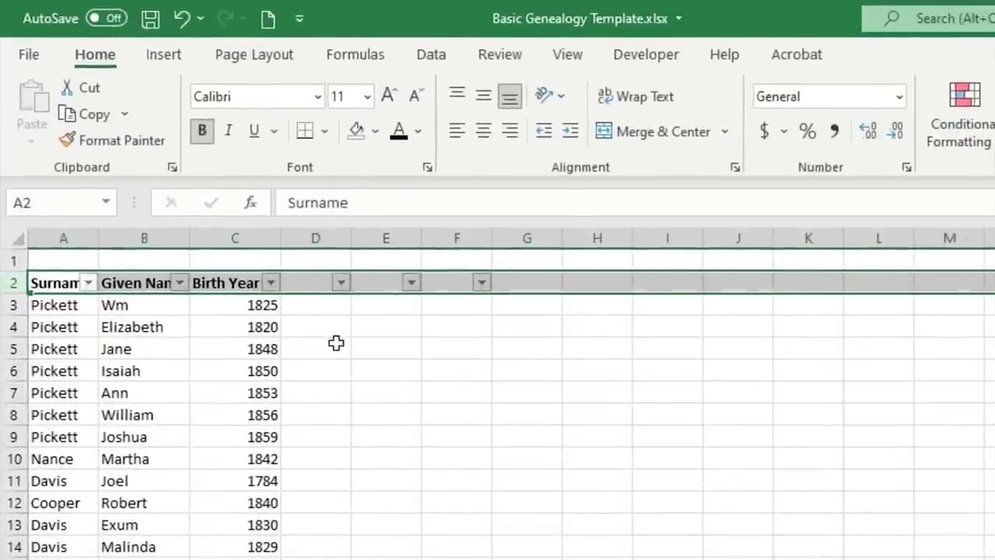
click(322, 344)
drag(319, 284, 548, 286)
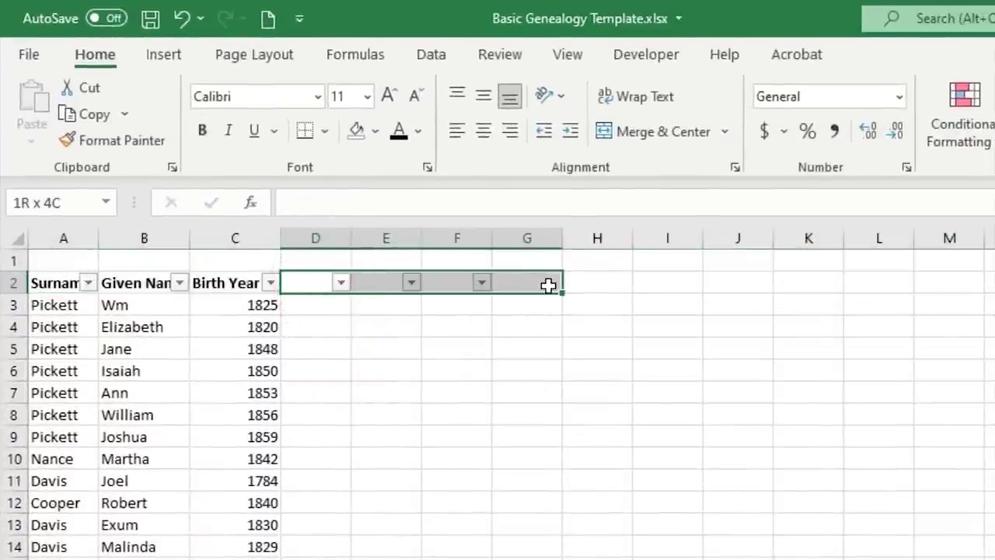
click(753, 144)
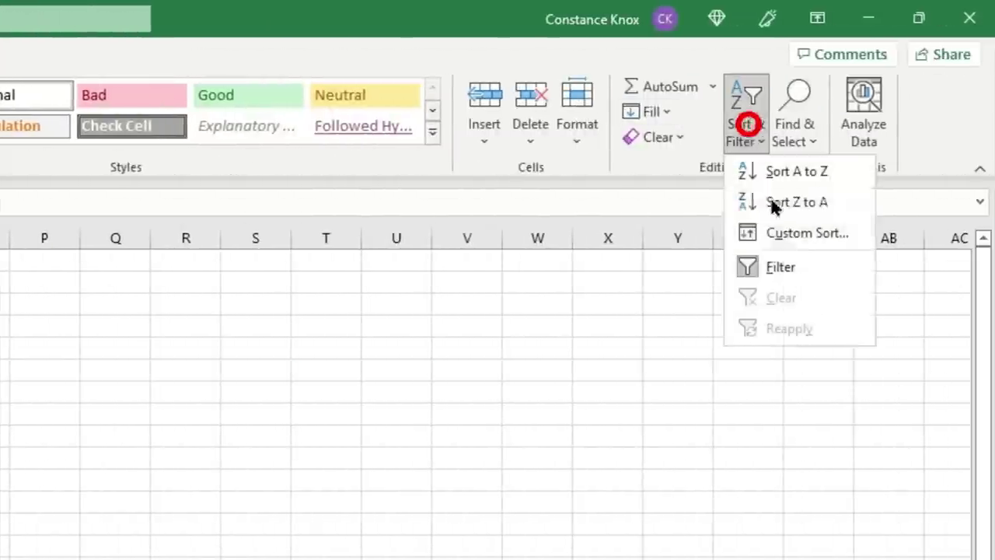
click(739, 271)
click(67, 133)
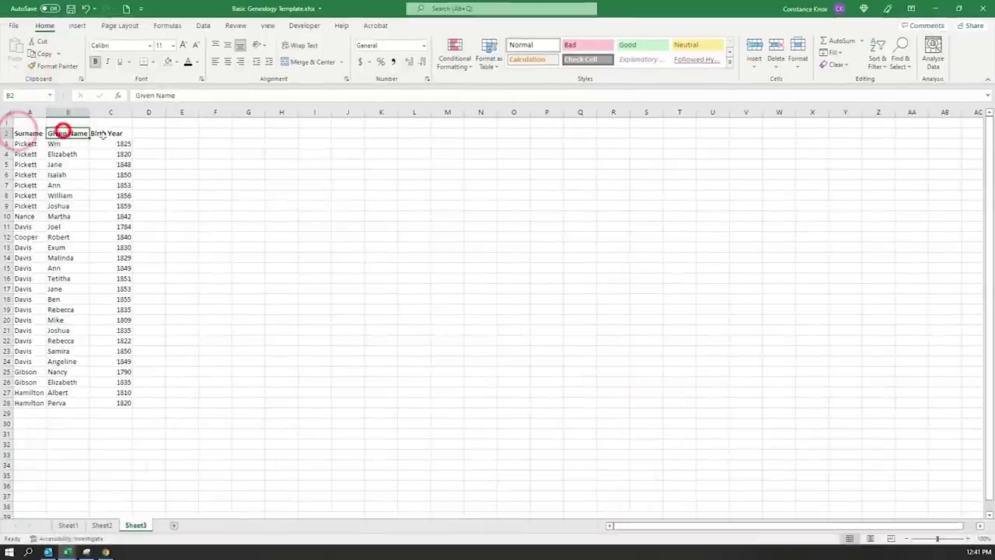
- Add filter buttons to the Surname, Given Name and Birth Year headers
click(102, 134)
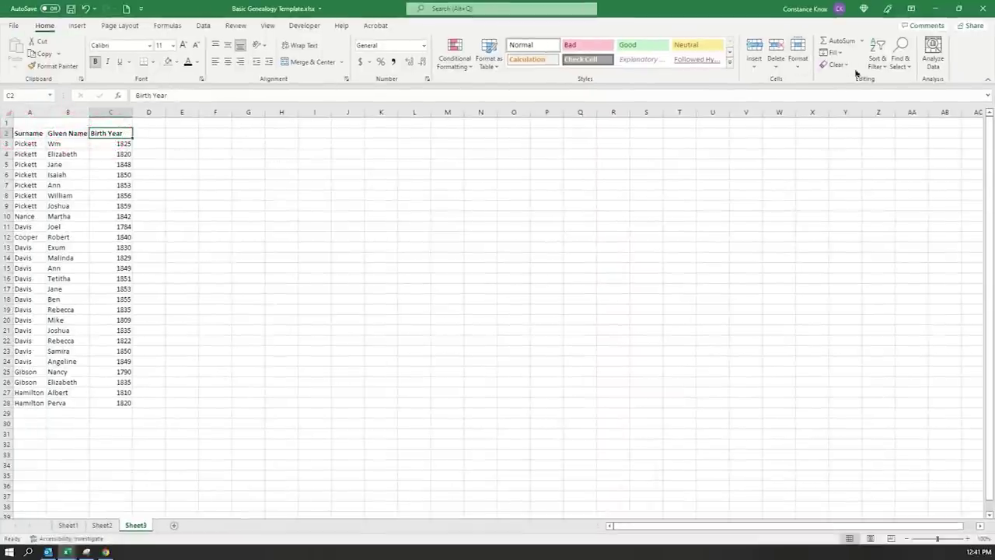
click(876, 58)
click(894, 126)
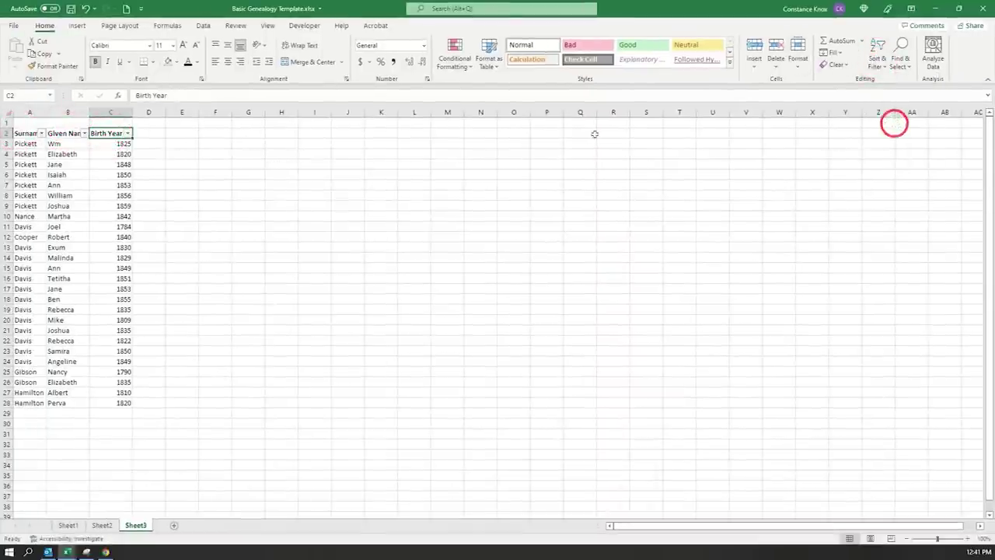
click(579, 174)
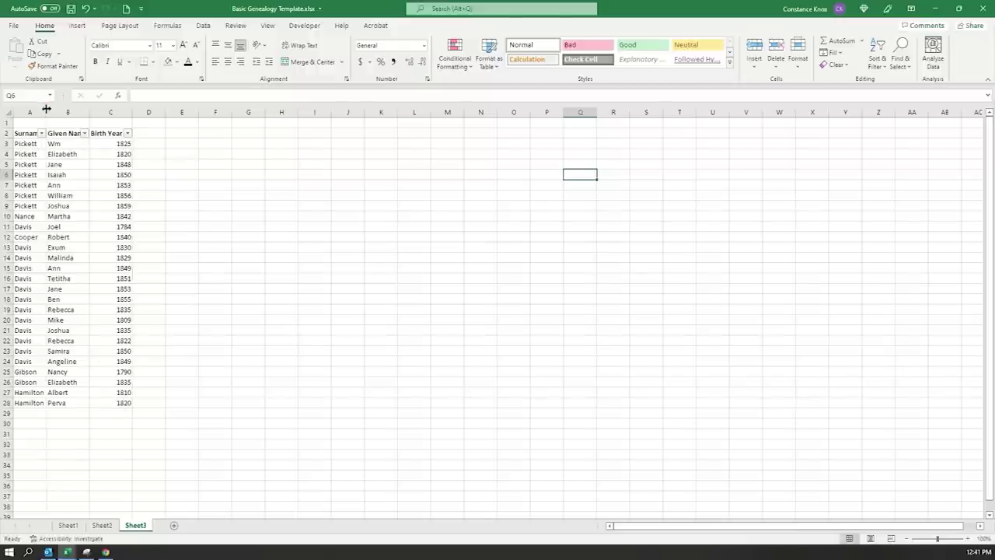
- Autofit columns A and B so Surname and Given Name show fully
double_click(47, 110)
double_click(104, 112)
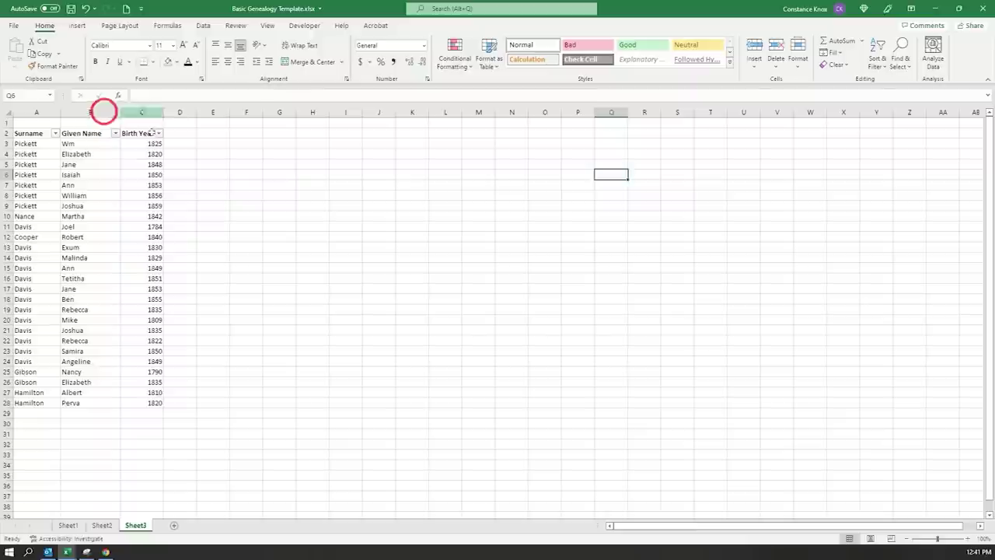
click(156, 402)
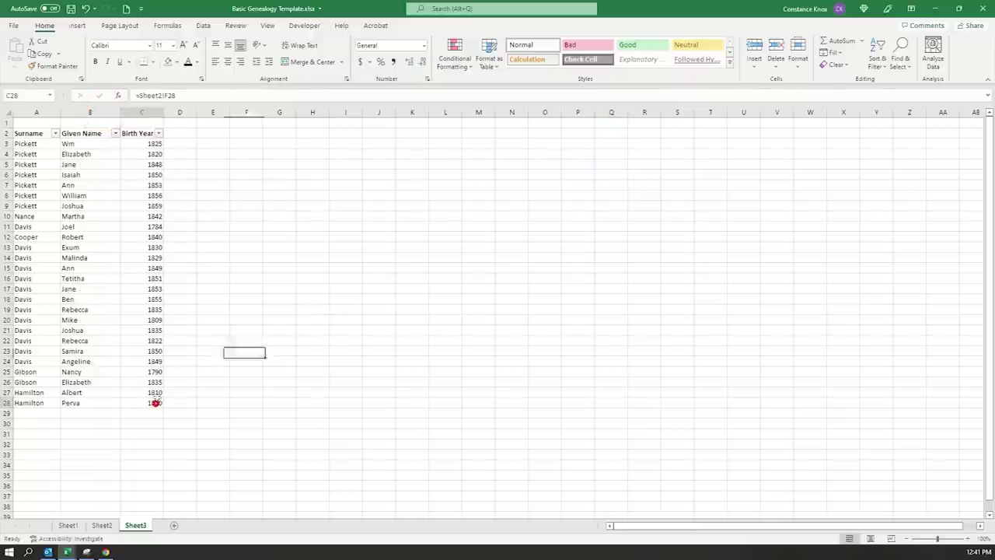
click(148, 145)
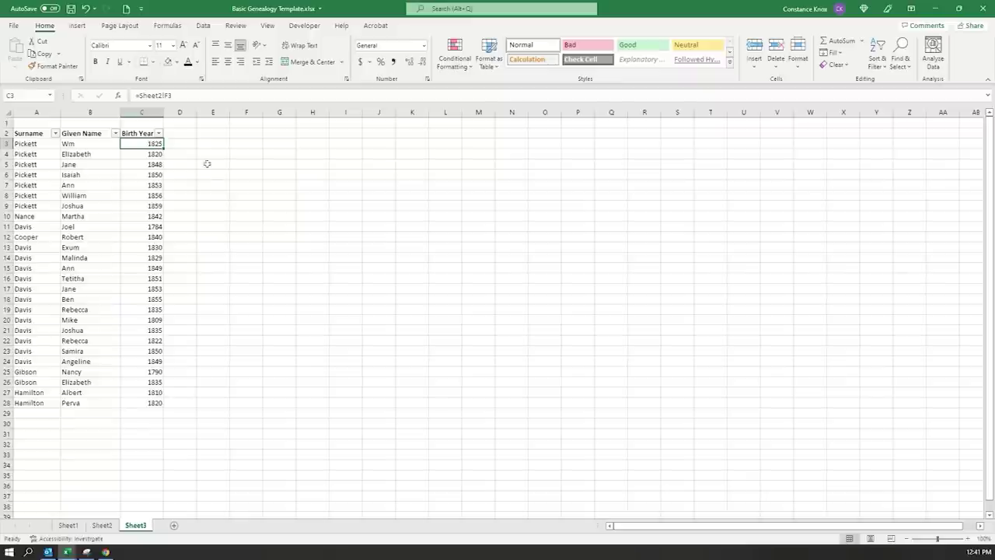
- Link D3 to Sheet2's Birth Place cell L3 with =Sheet2!L3
click(185, 143)
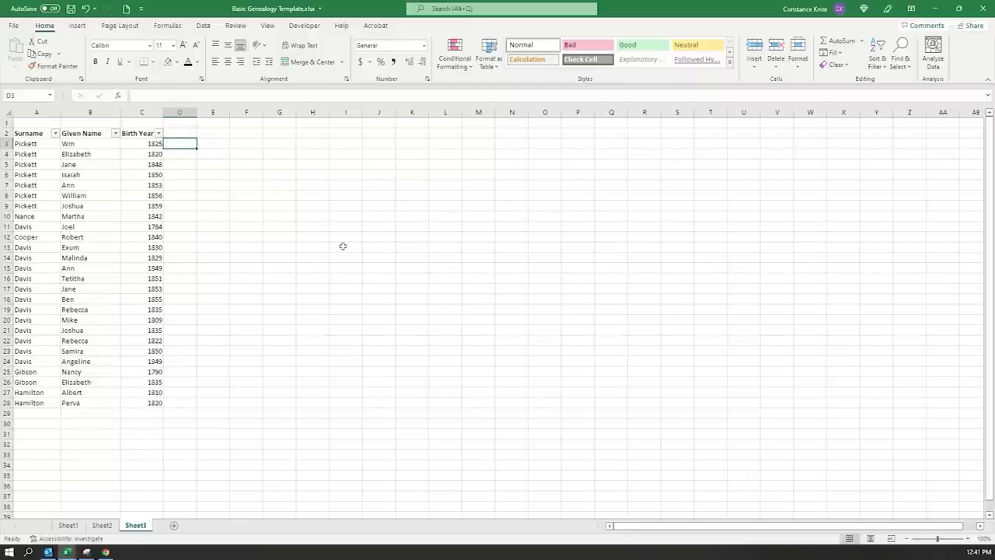
text(=)
click(103, 526)
click(631, 152)
key(Return)
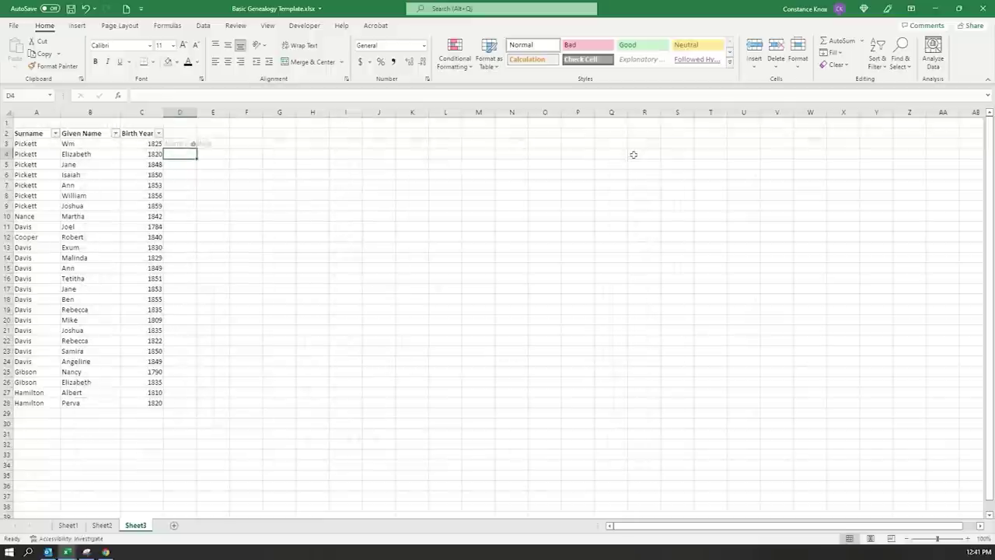
- Autofit column D to fit North Carolina and fill the formula down to D28
double_click(194, 112)
click(200, 145)
drag(218, 149, 219, 407)
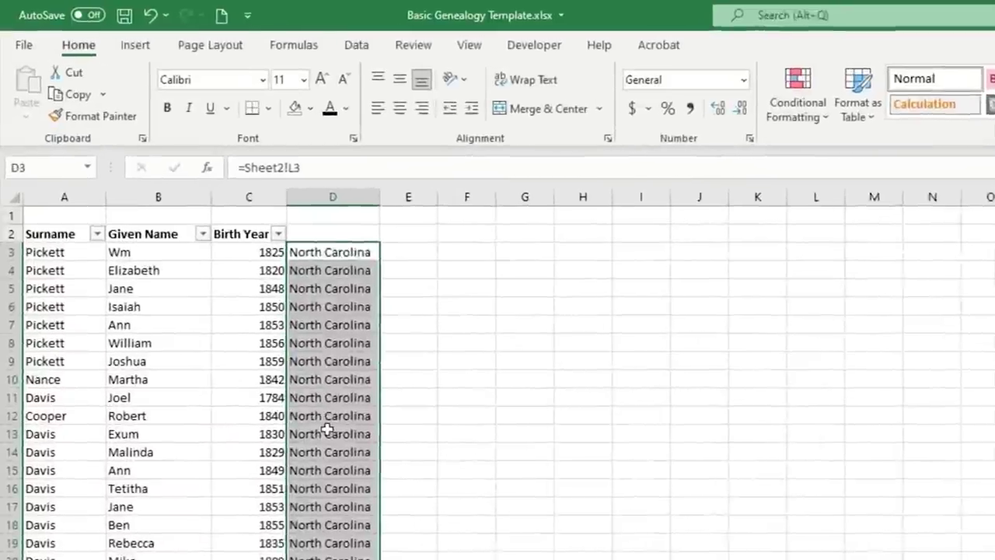
click(188, 248)
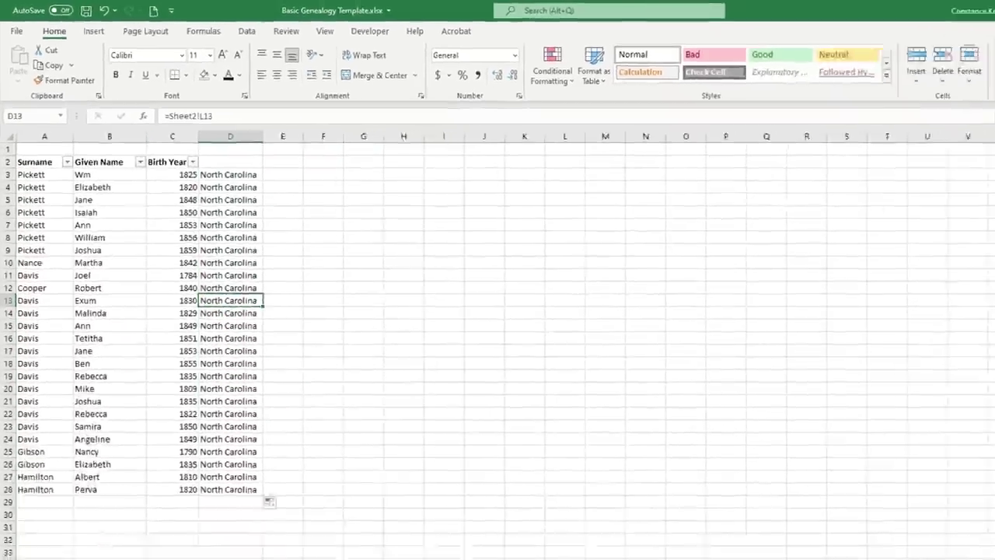
click(104, 525)
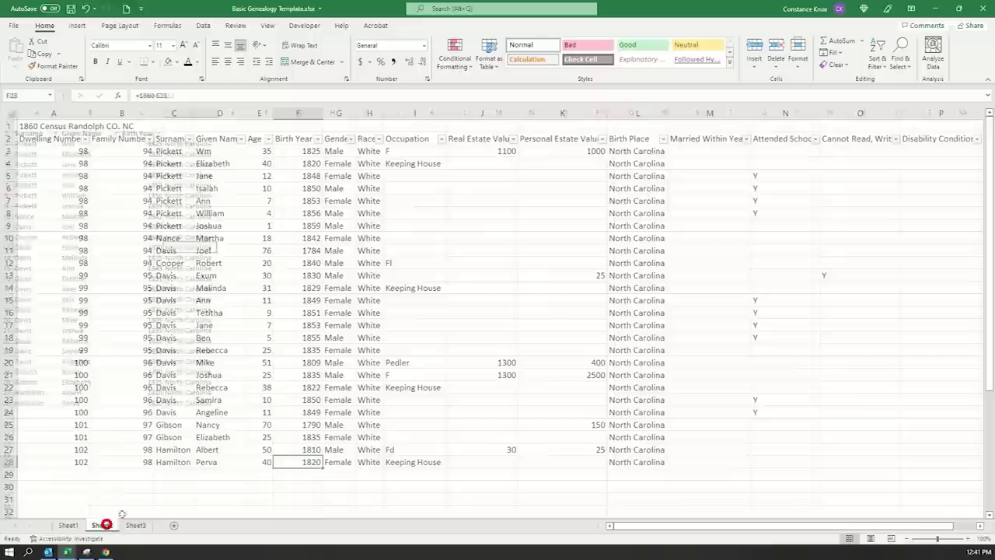
- Change Sheet2's L13 birthplace to South Carolina and confirm Sheet3's D13 shows it
click(9, 275)
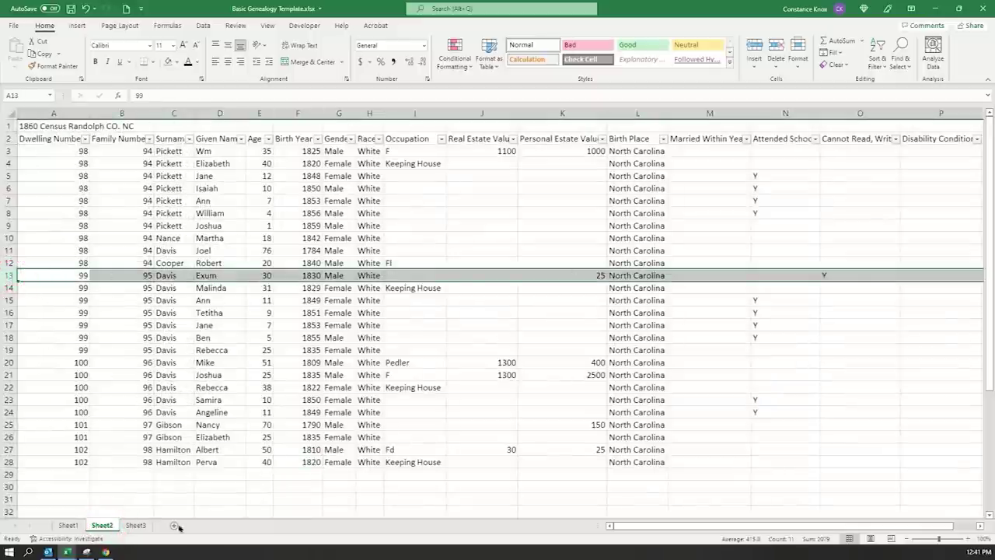
click(135, 525)
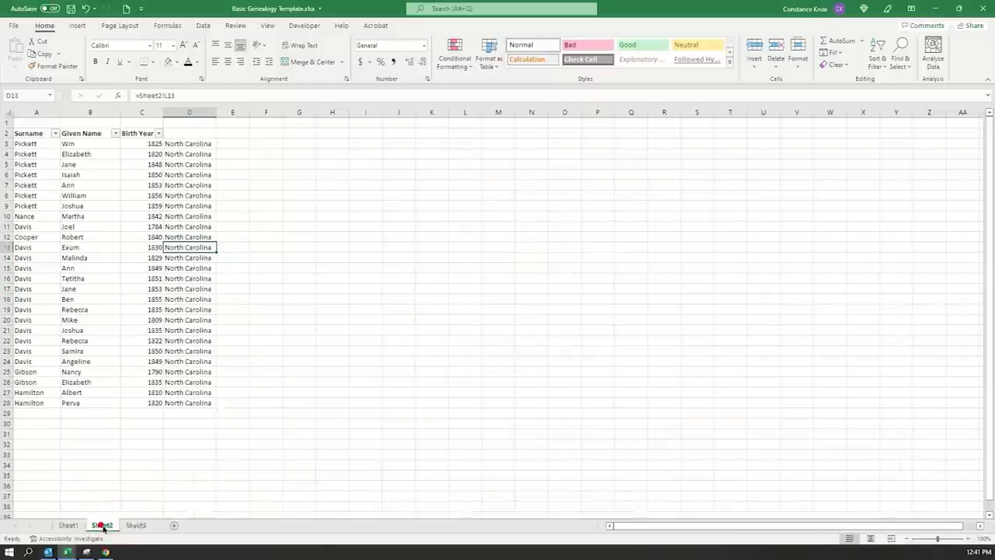
click(102, 525)
click(626, 275)
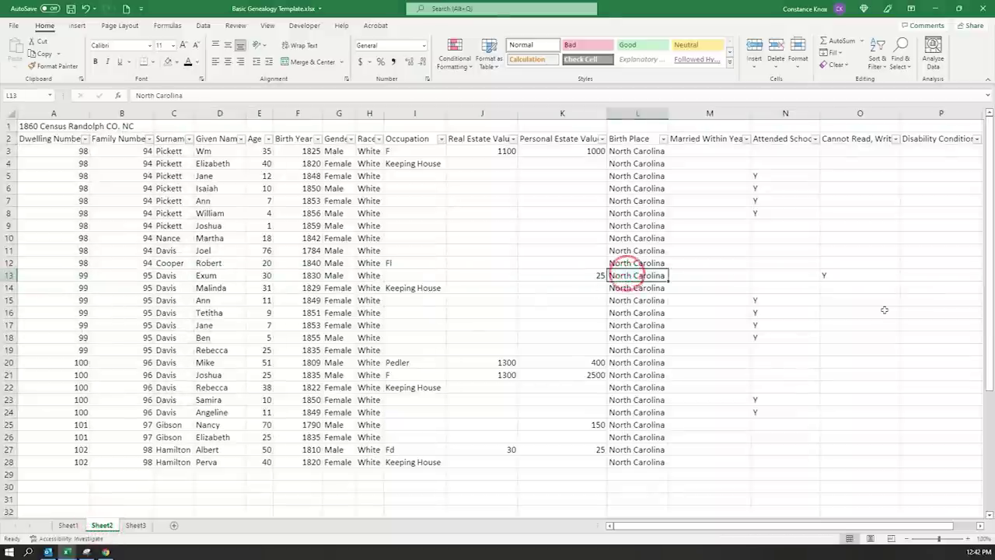
text(South Ca)
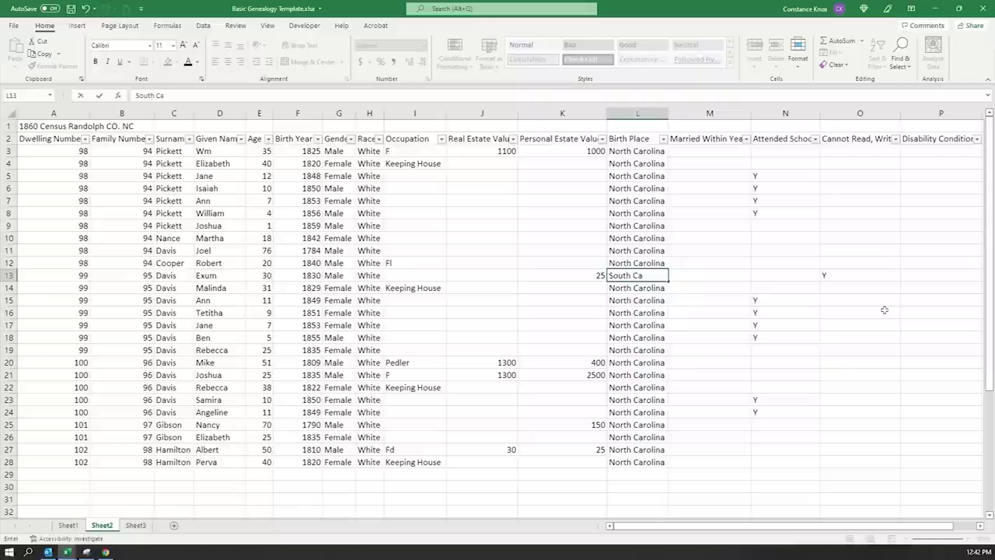
key(Return)
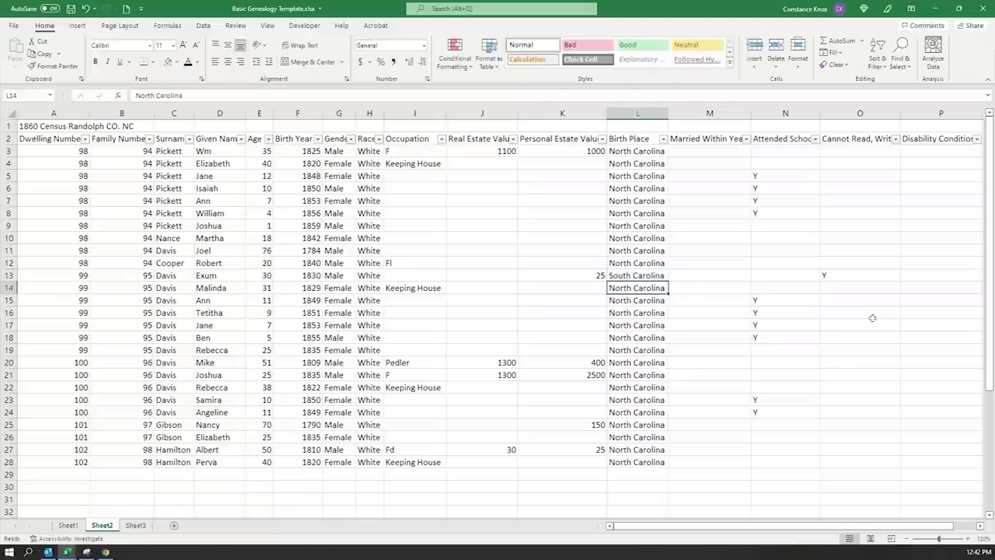
click(135, 525)
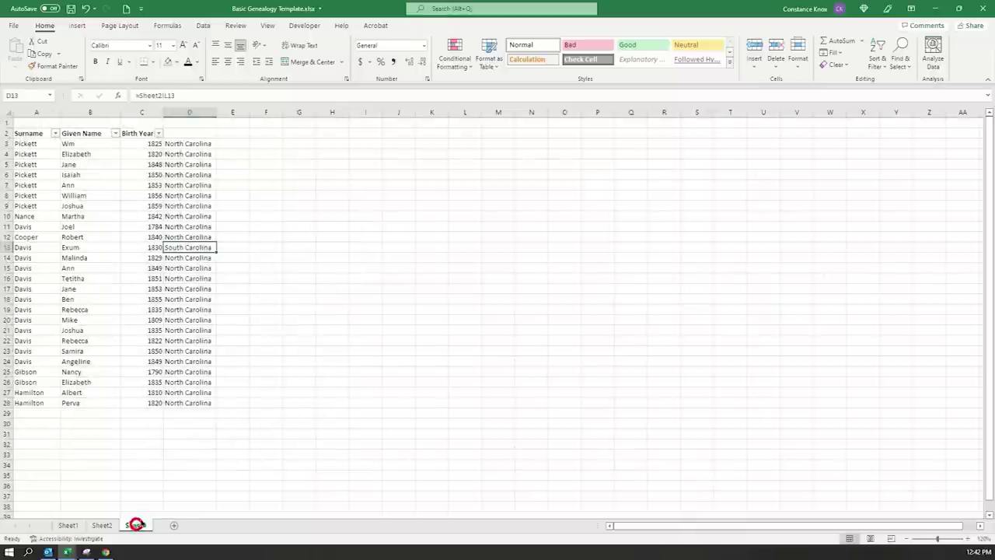